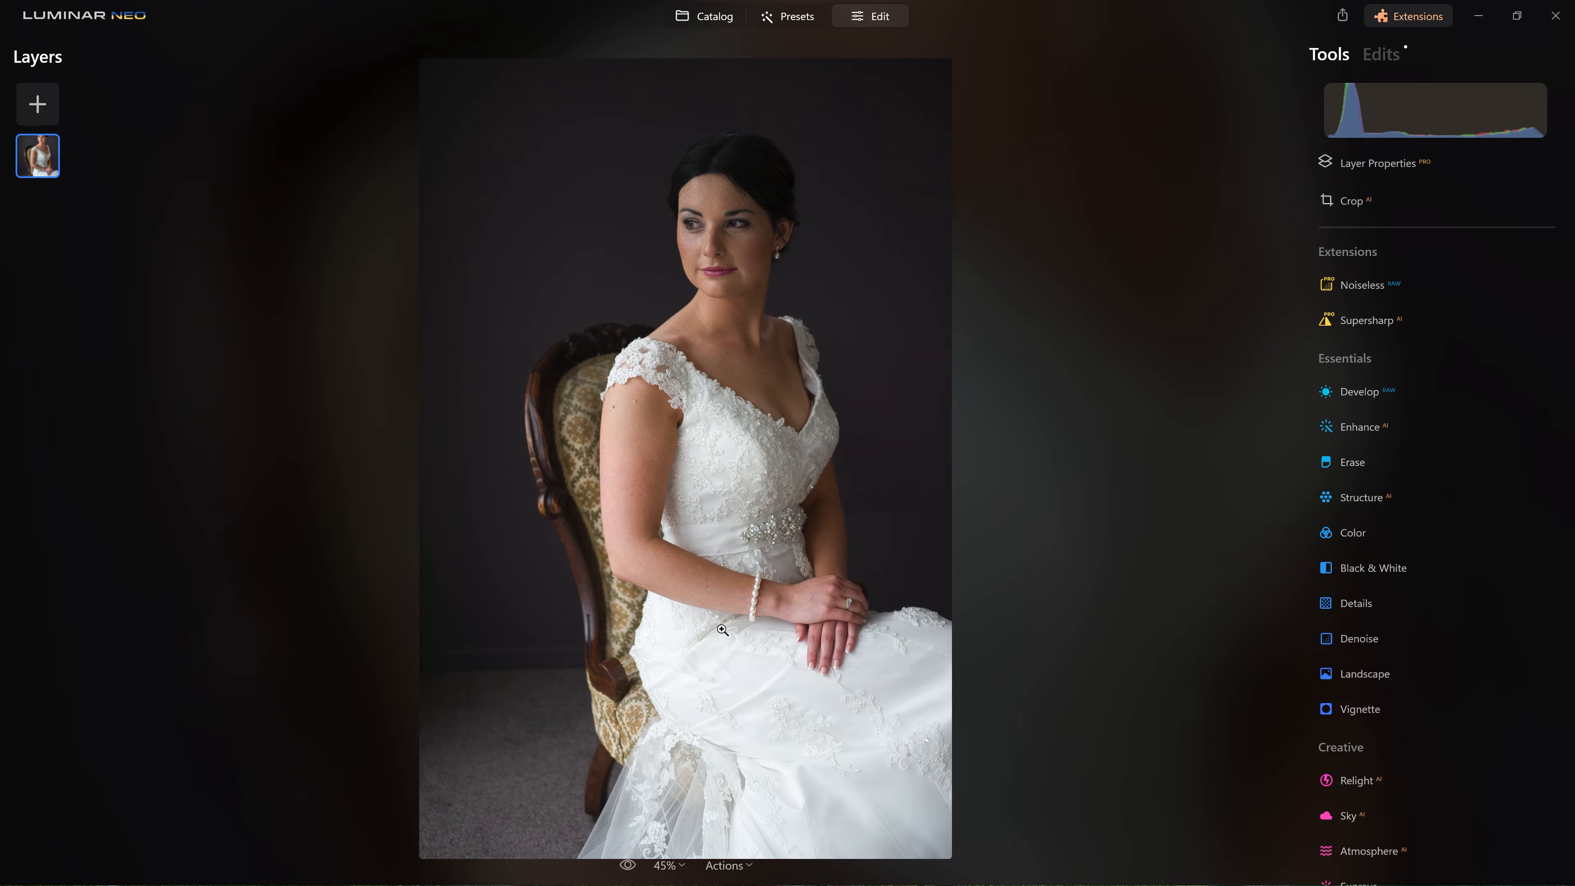
Try Structure AI at an amount of 74 on the bride portrait and reset it
click(1359, 391)
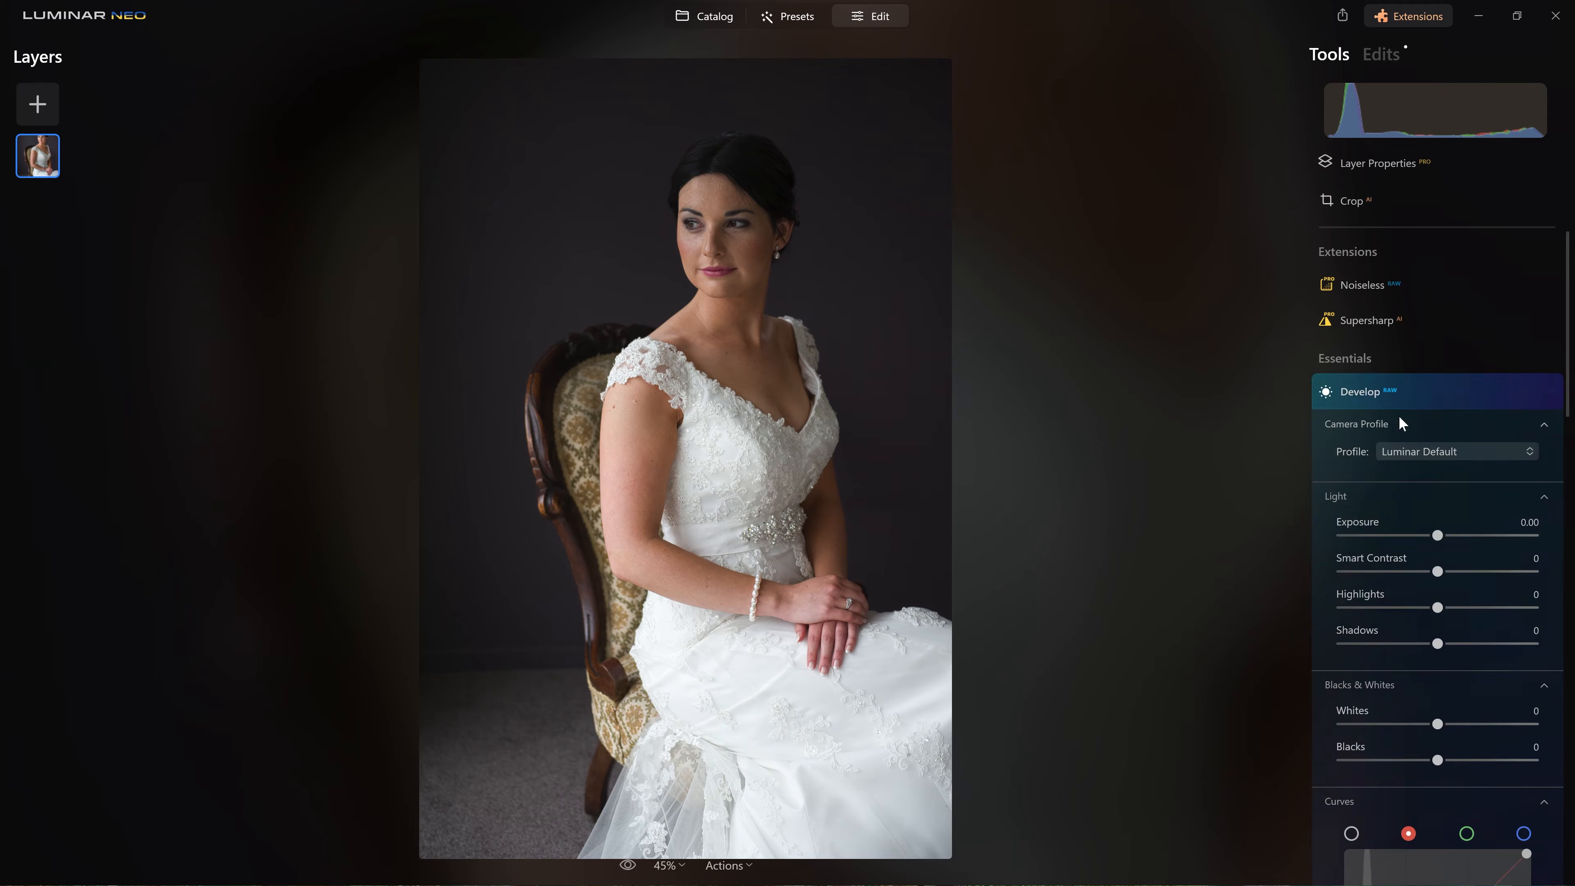
drag(1378, 495, 1508, 479)
click(1399, 295)
click(1374, 389)
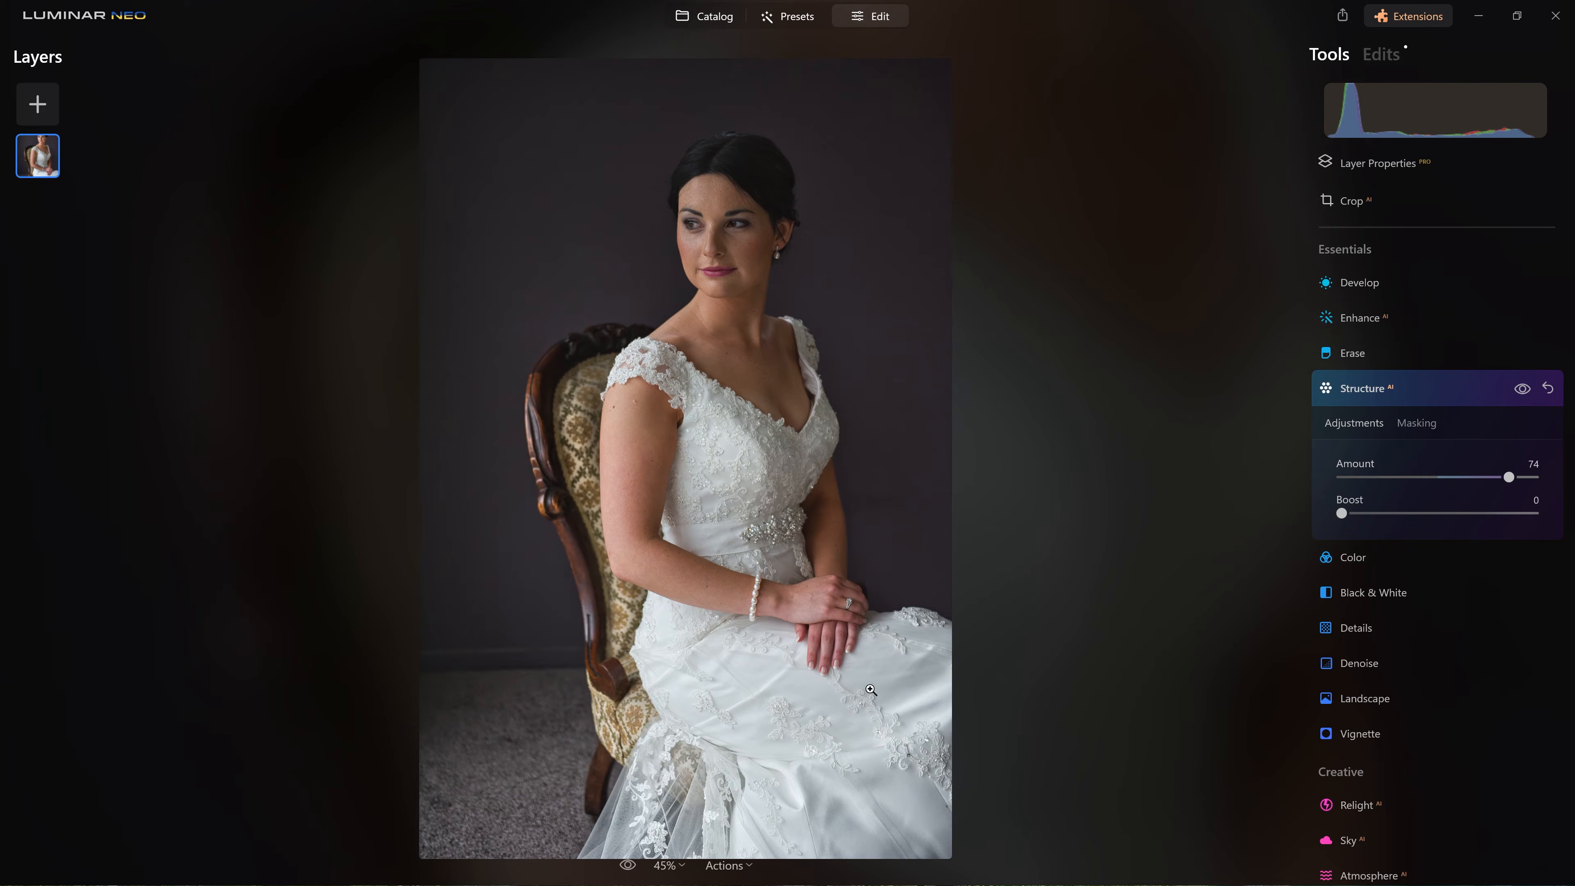
click(1547, 388)
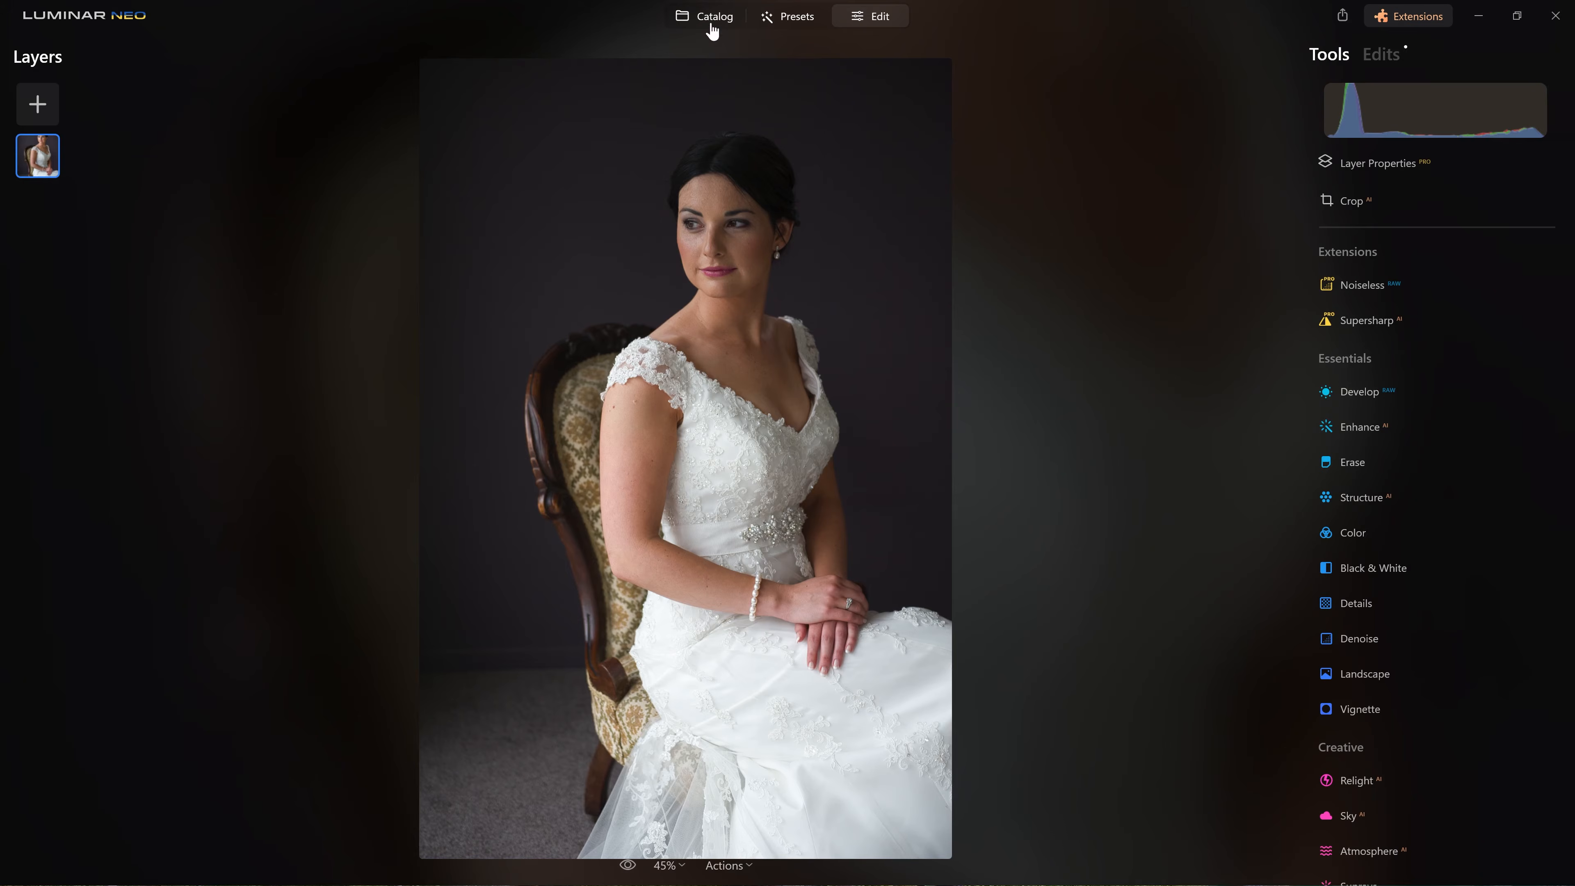
Create an HDR version of the bride portrait from the catalog with the HDR Merge extension
click(712, 31)
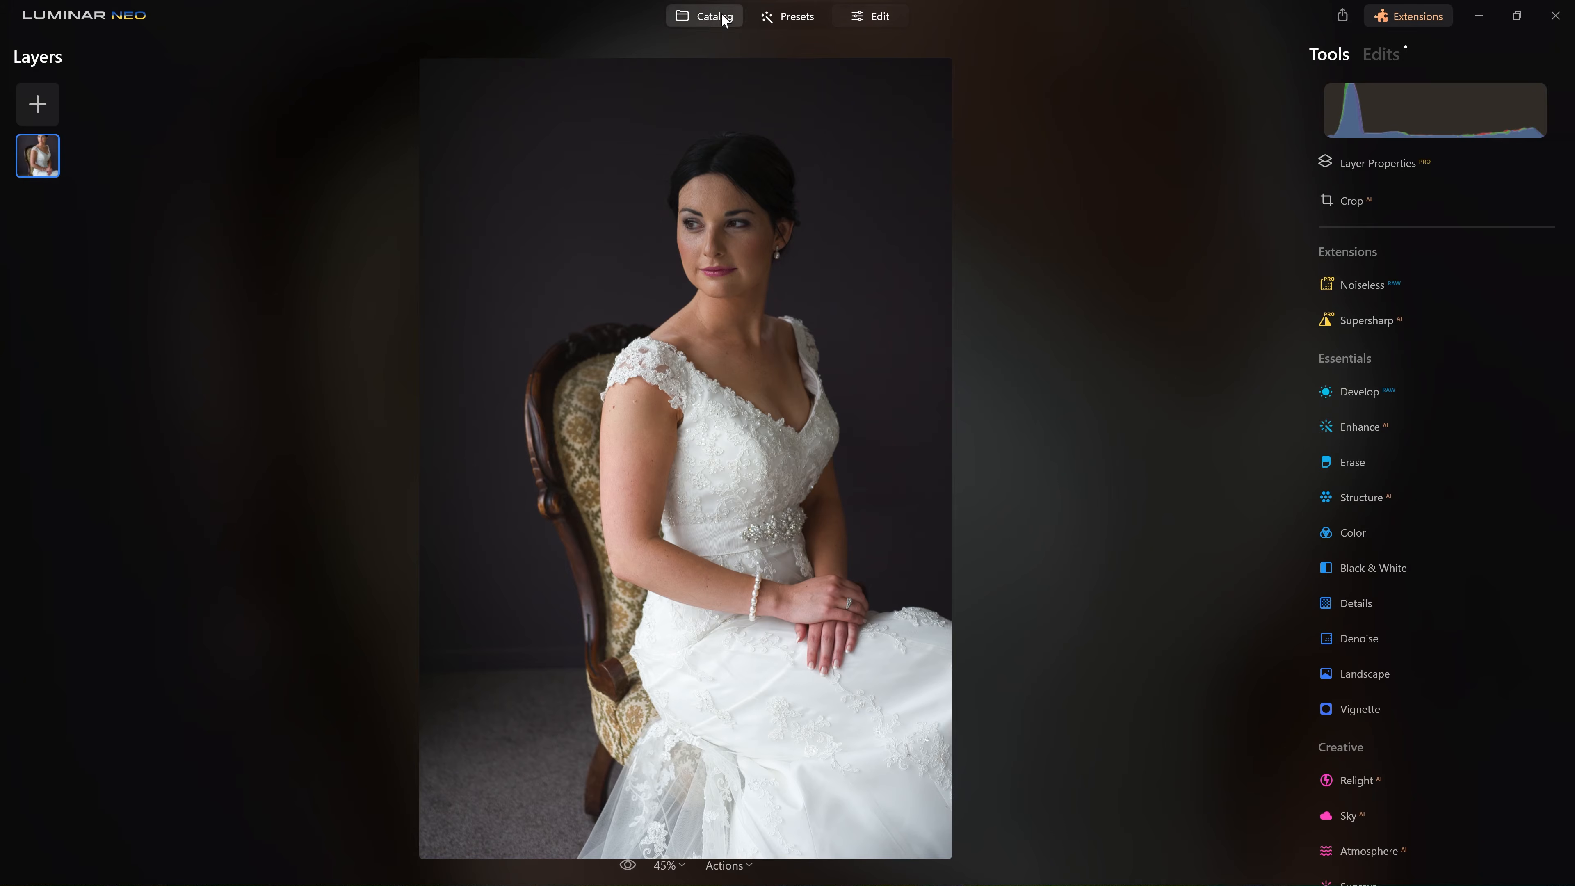
drag(497, 149, 1476, 287)
click(1479, 359)
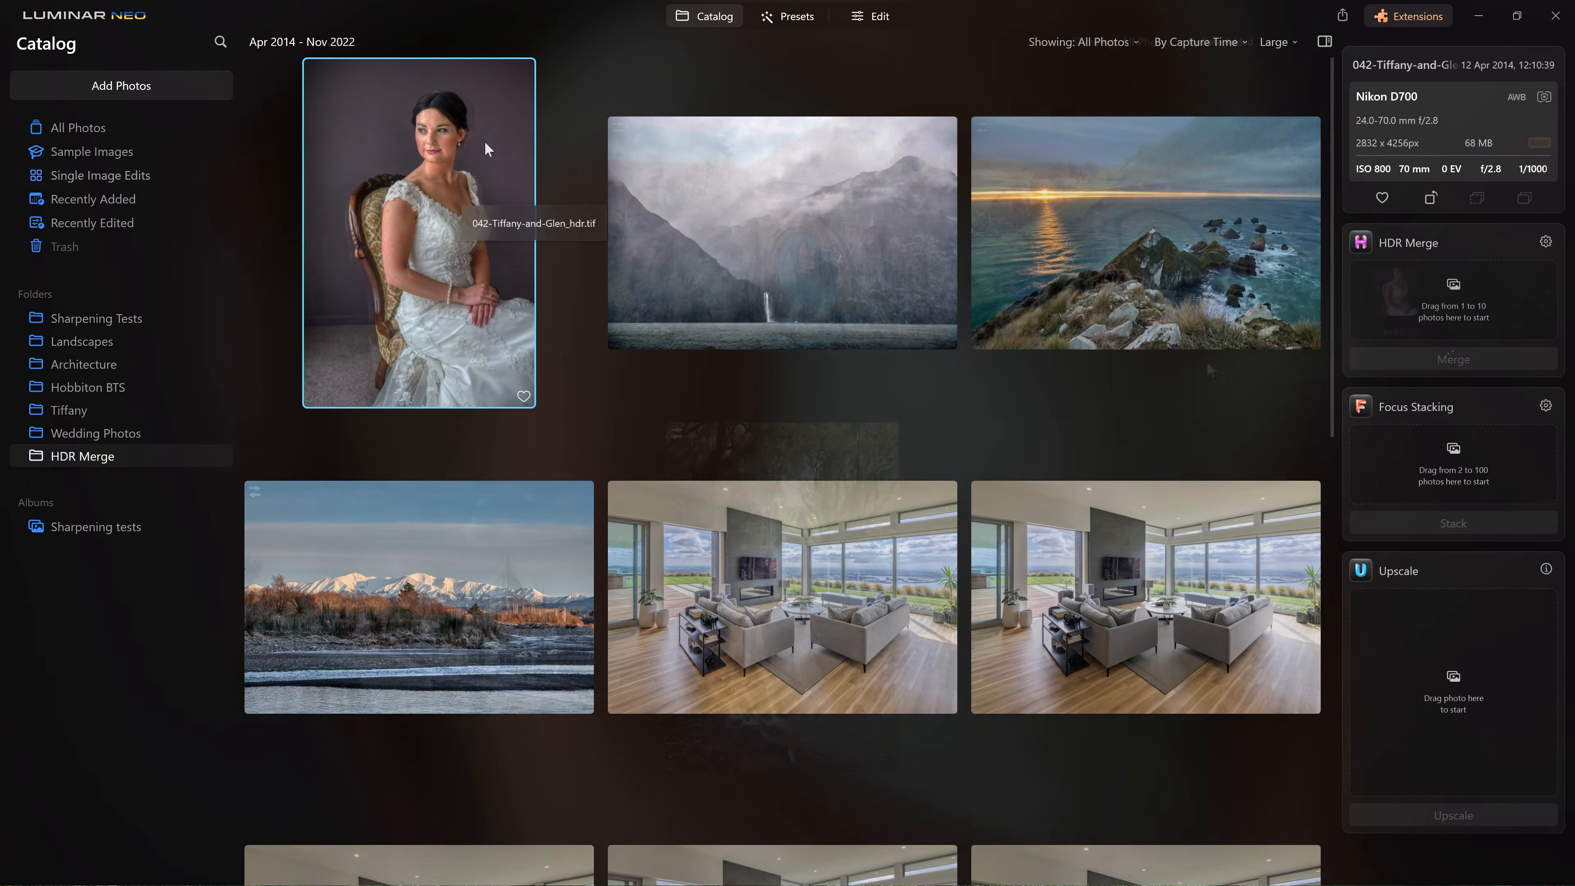
View the merged HDR portrait at large size and reopen the original portrait from Single Image Edits for editing
double_click(481, 147)
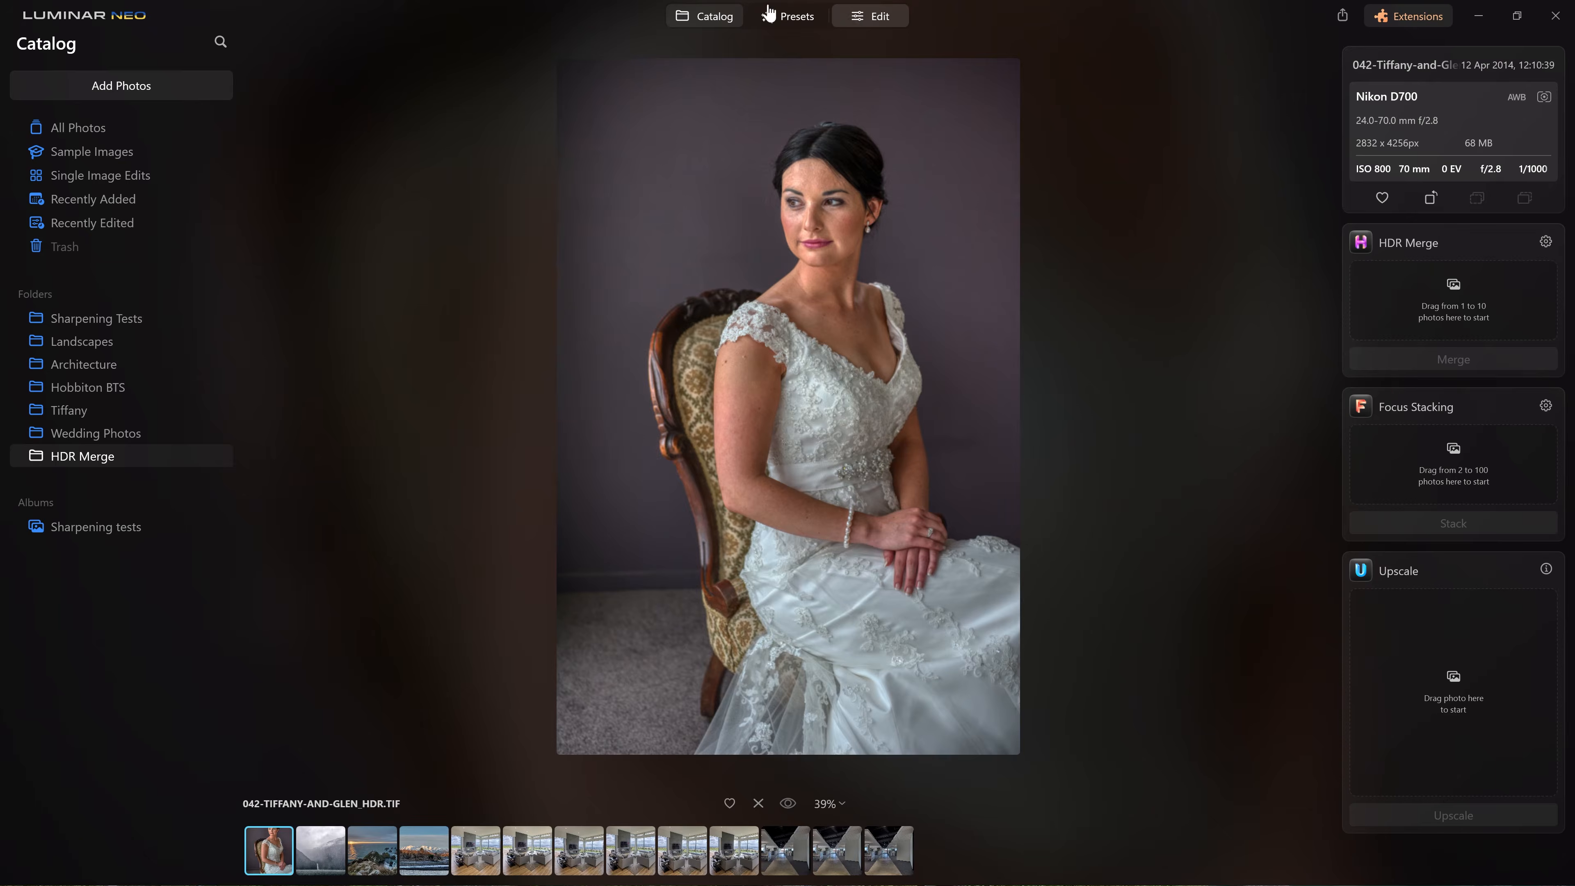
click(101, 175)
double_click(363, 165)
click(878, 20)
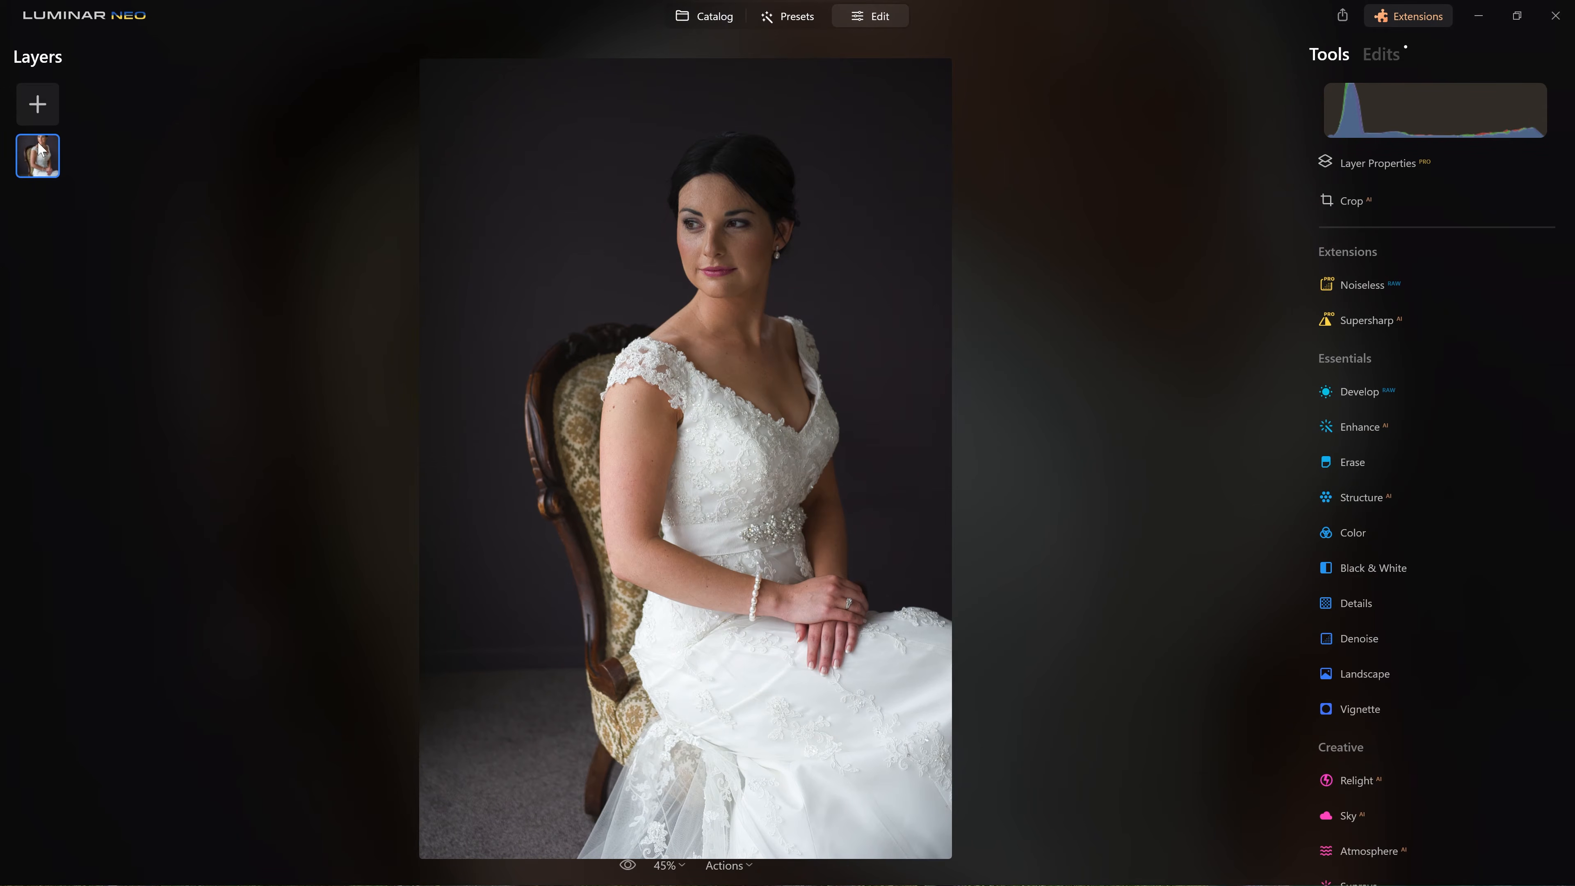
Import the portrait's HDR TIFF from the HDR Merge pictures folder, adding it as a layer above the original at 100 opacity
click(38, 104)
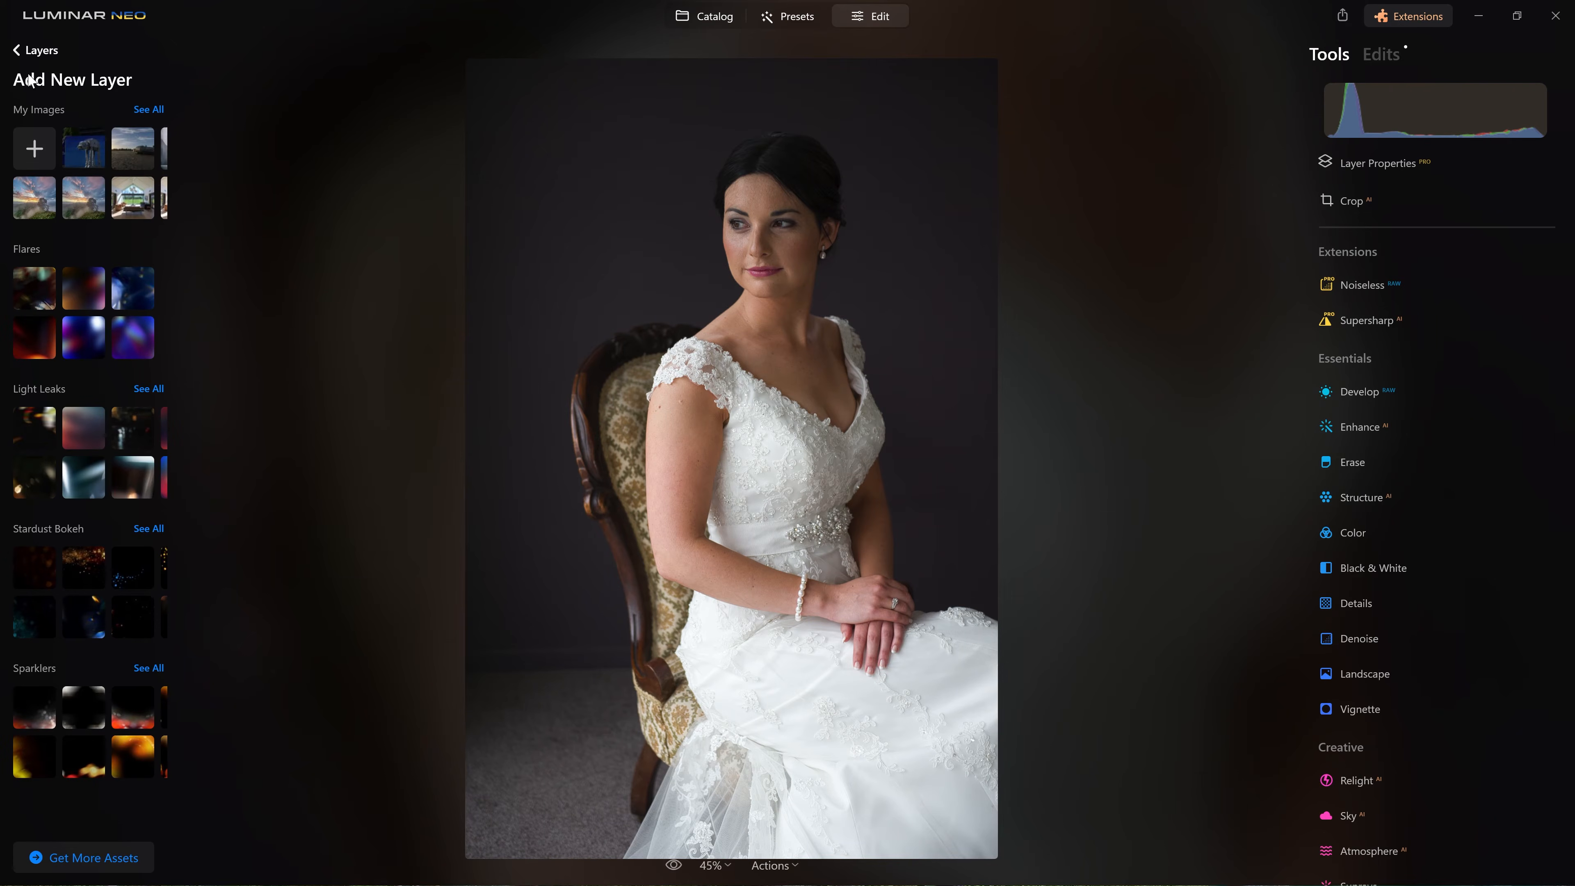
click(37, 141)
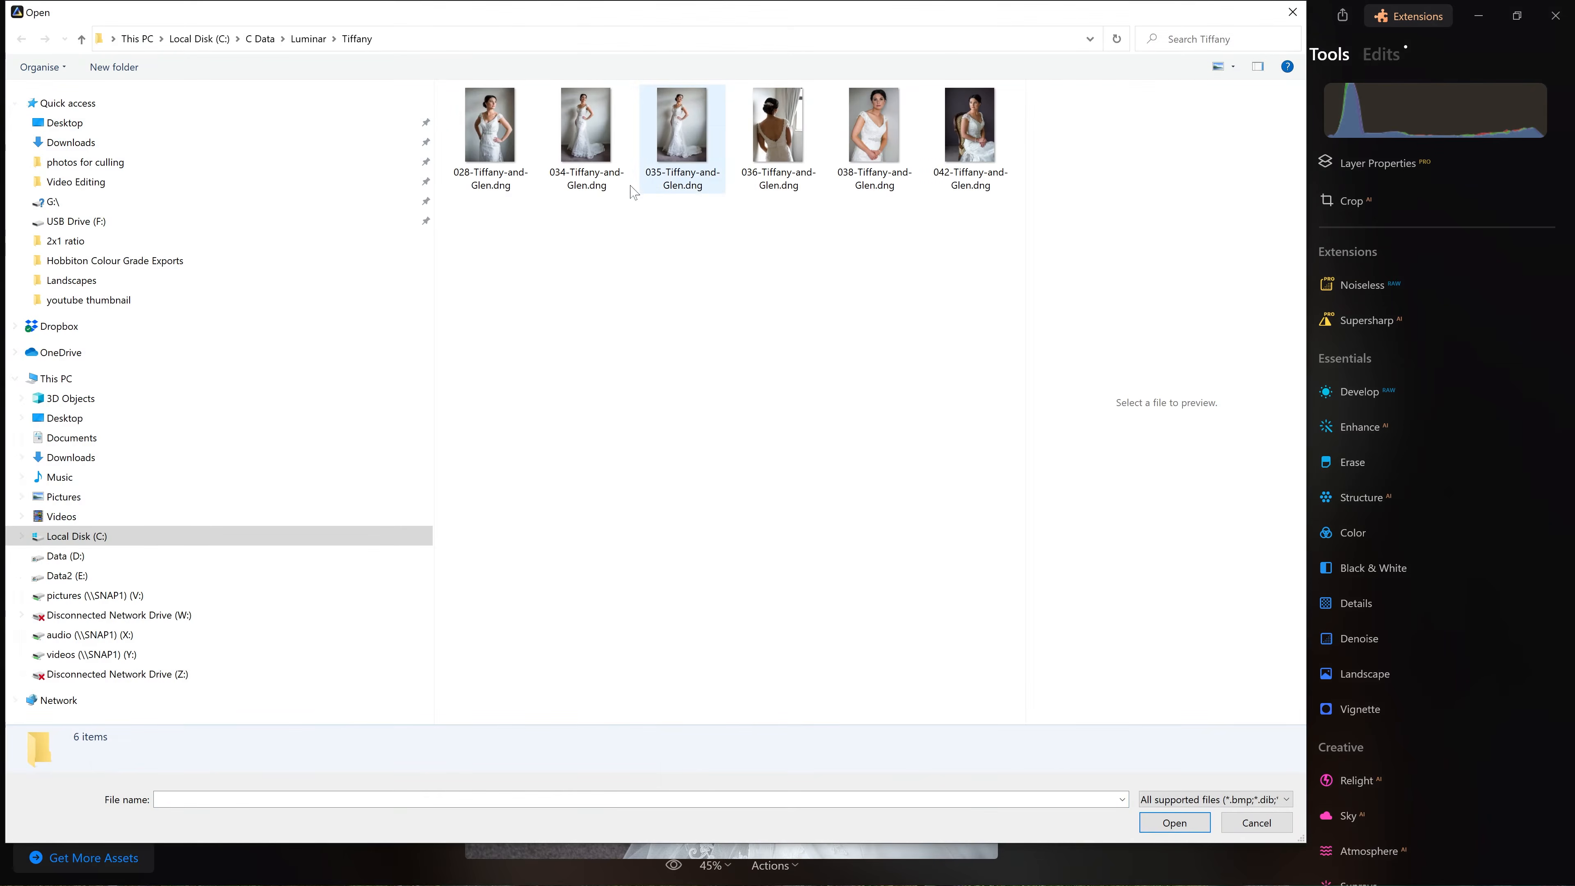
click(56, 379)
click(64, 497)
double_click(874, 130)
click(682, 131)
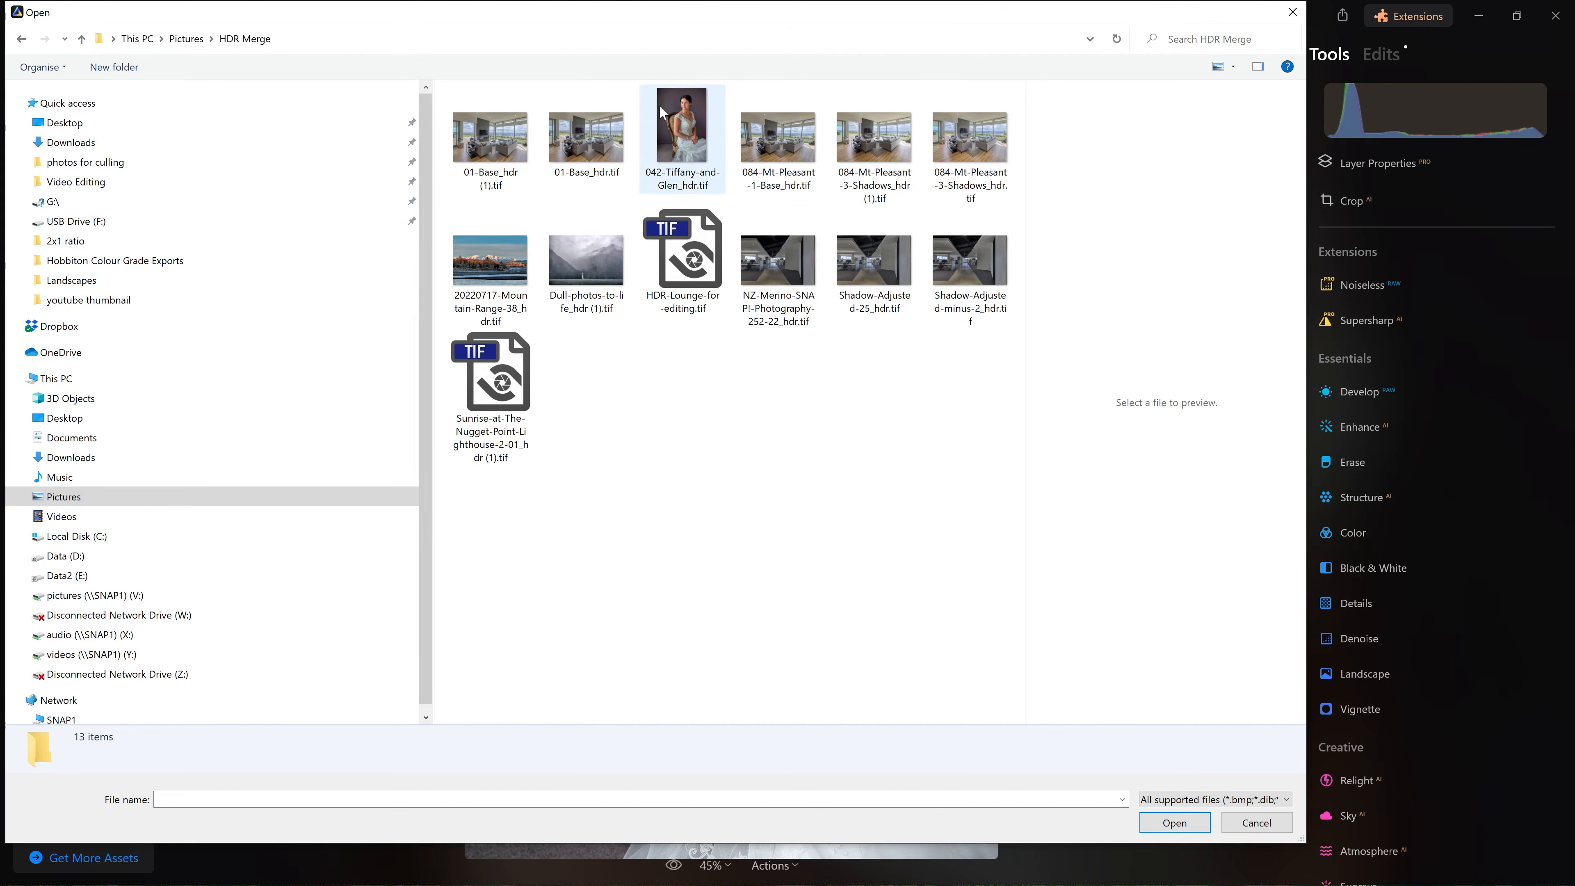
double_click(663, 112)
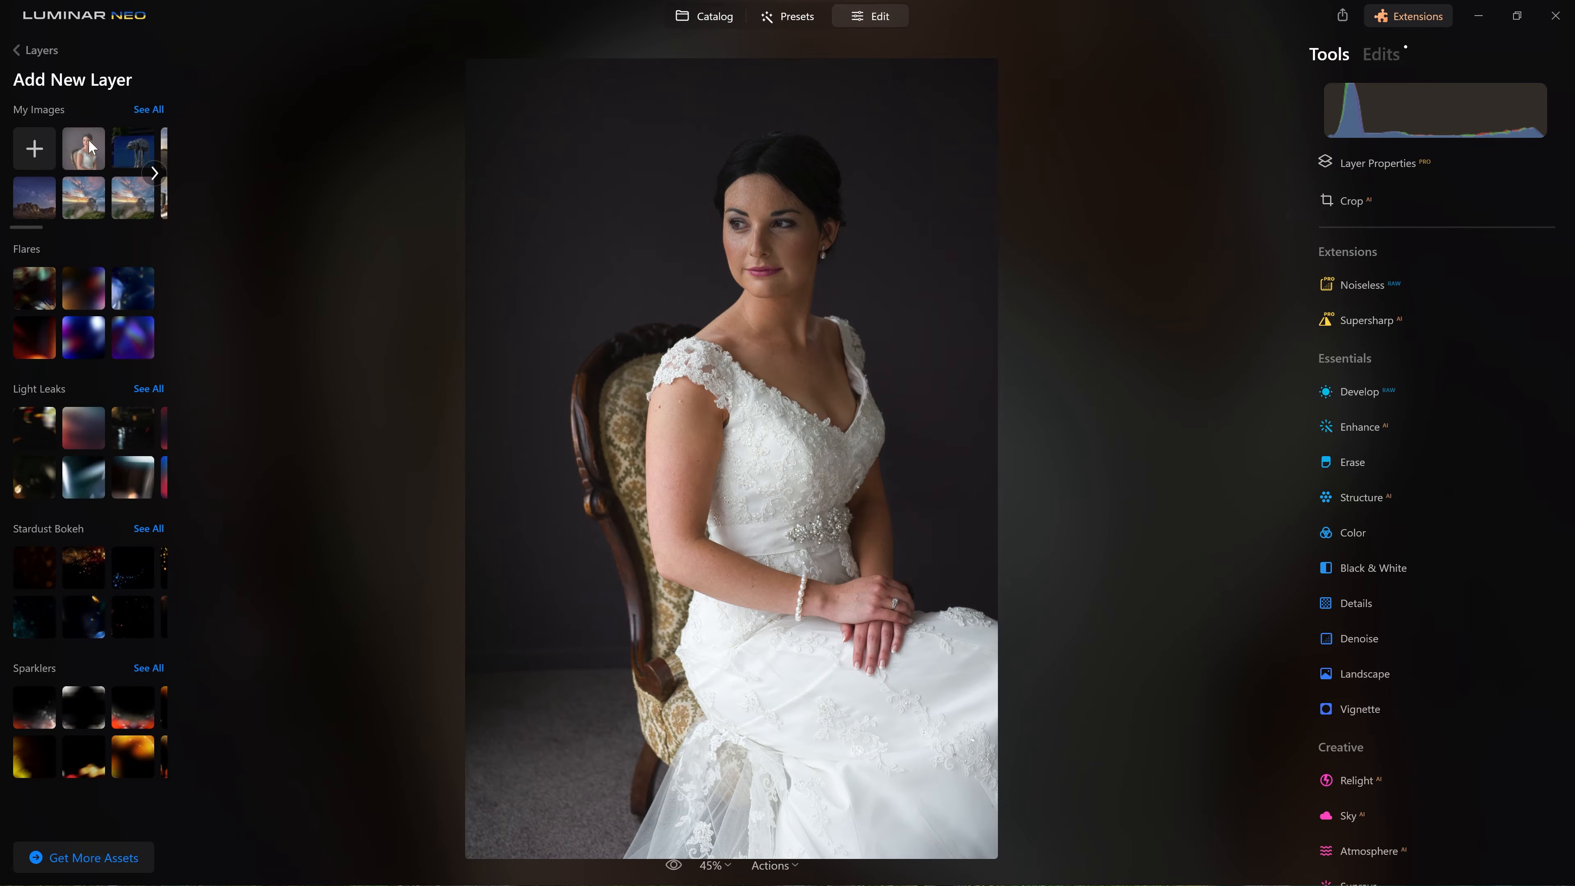
click(100, 154)
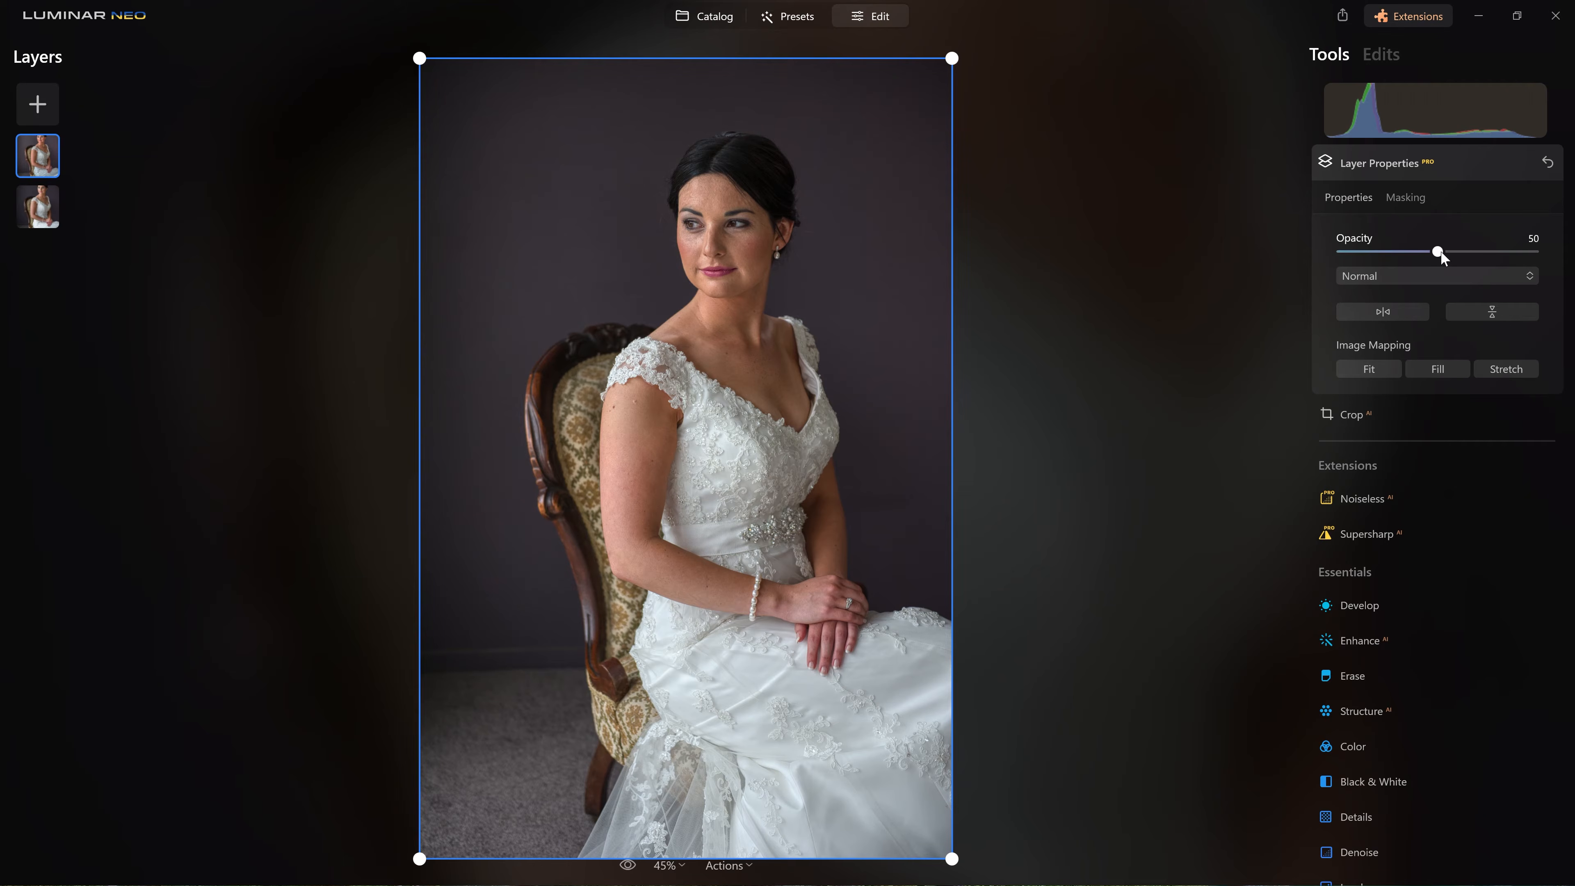
drag(1440, 256, 1535, 255)
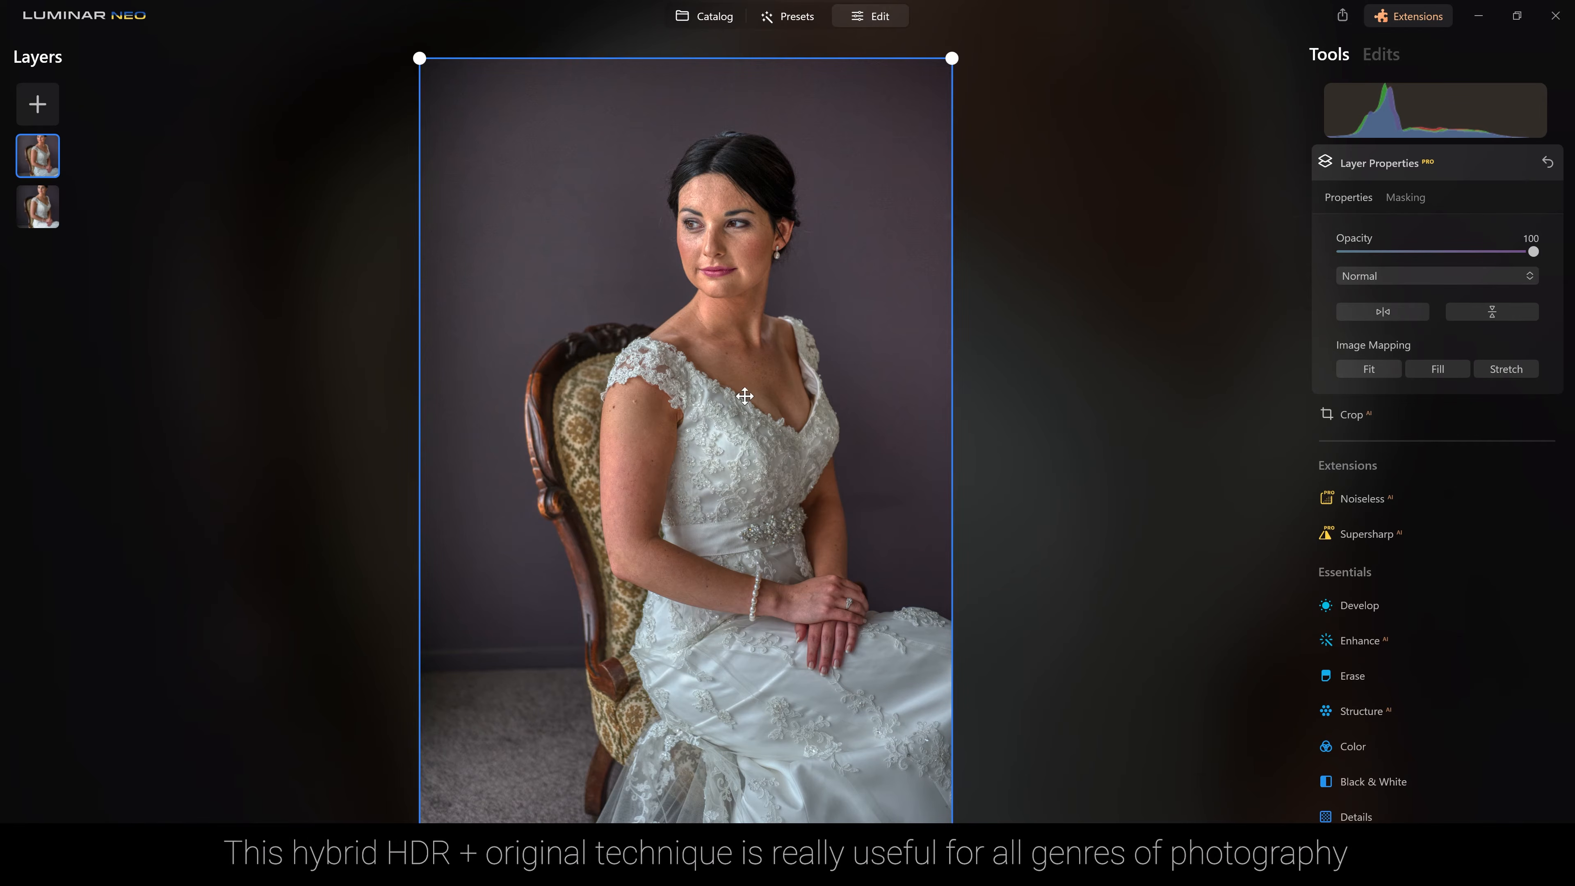
Mask out the background of the HDR layer with Portrait Background removal
click(1415, 202)
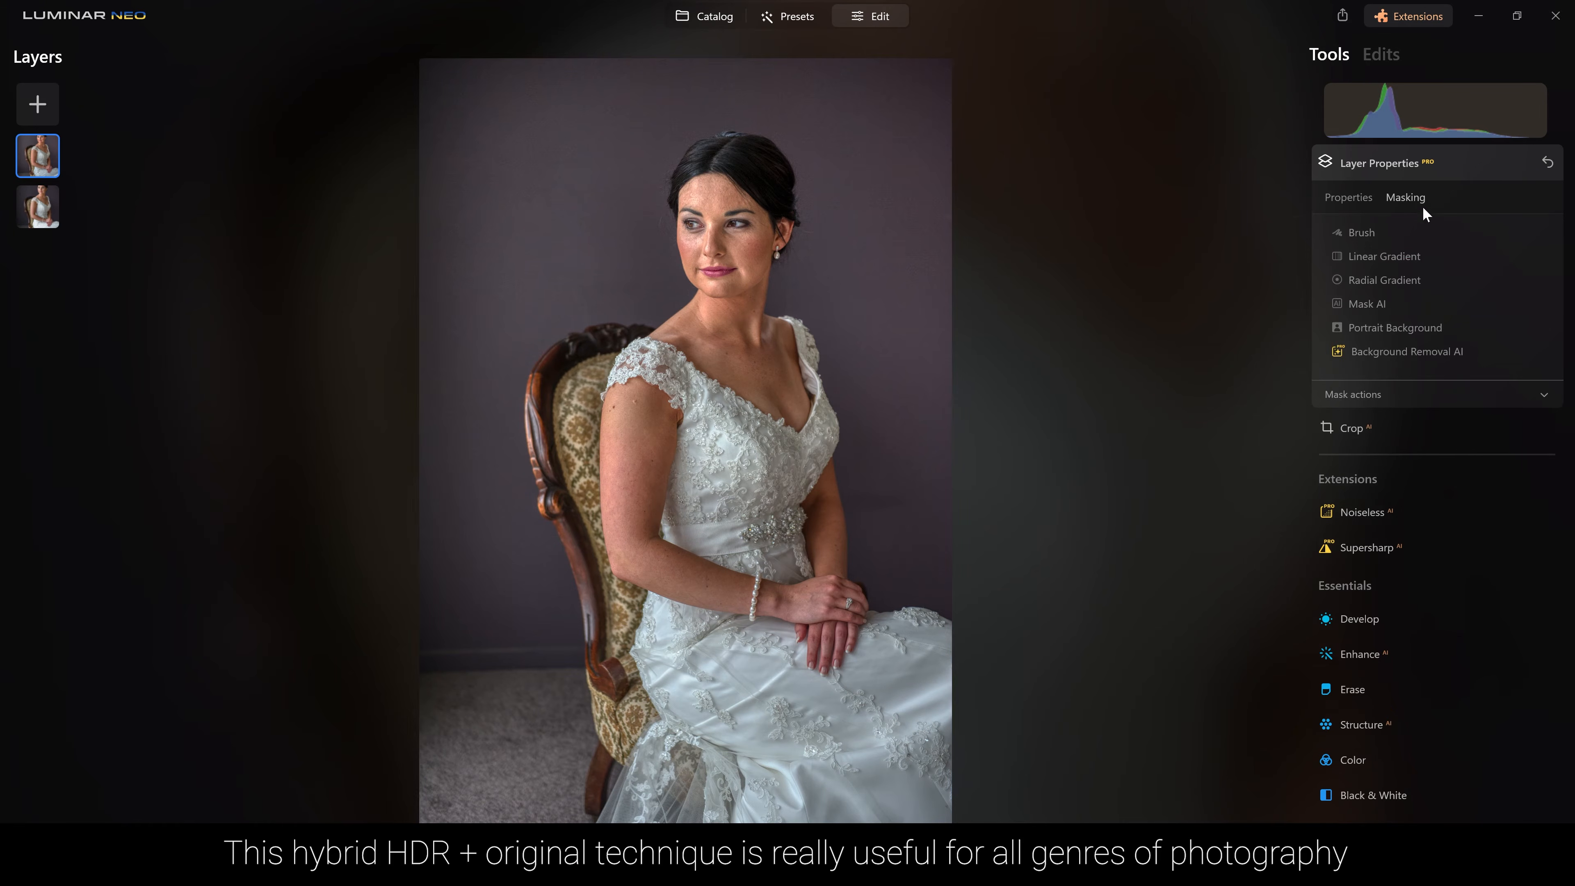
click(1377, 329)
click(1395, 260)
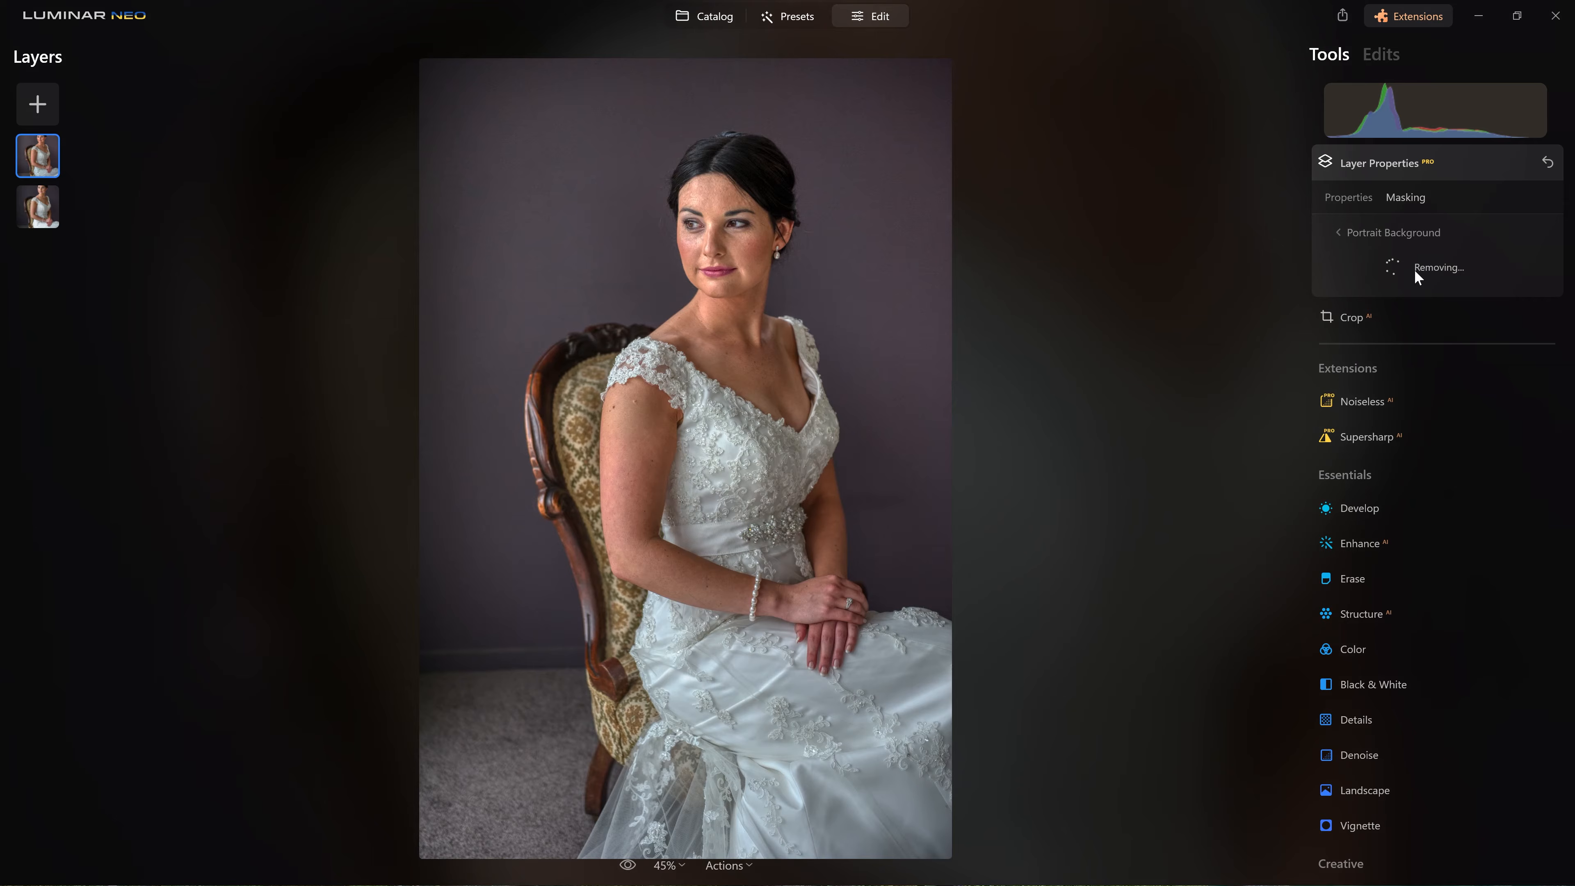
click(1389, 235)
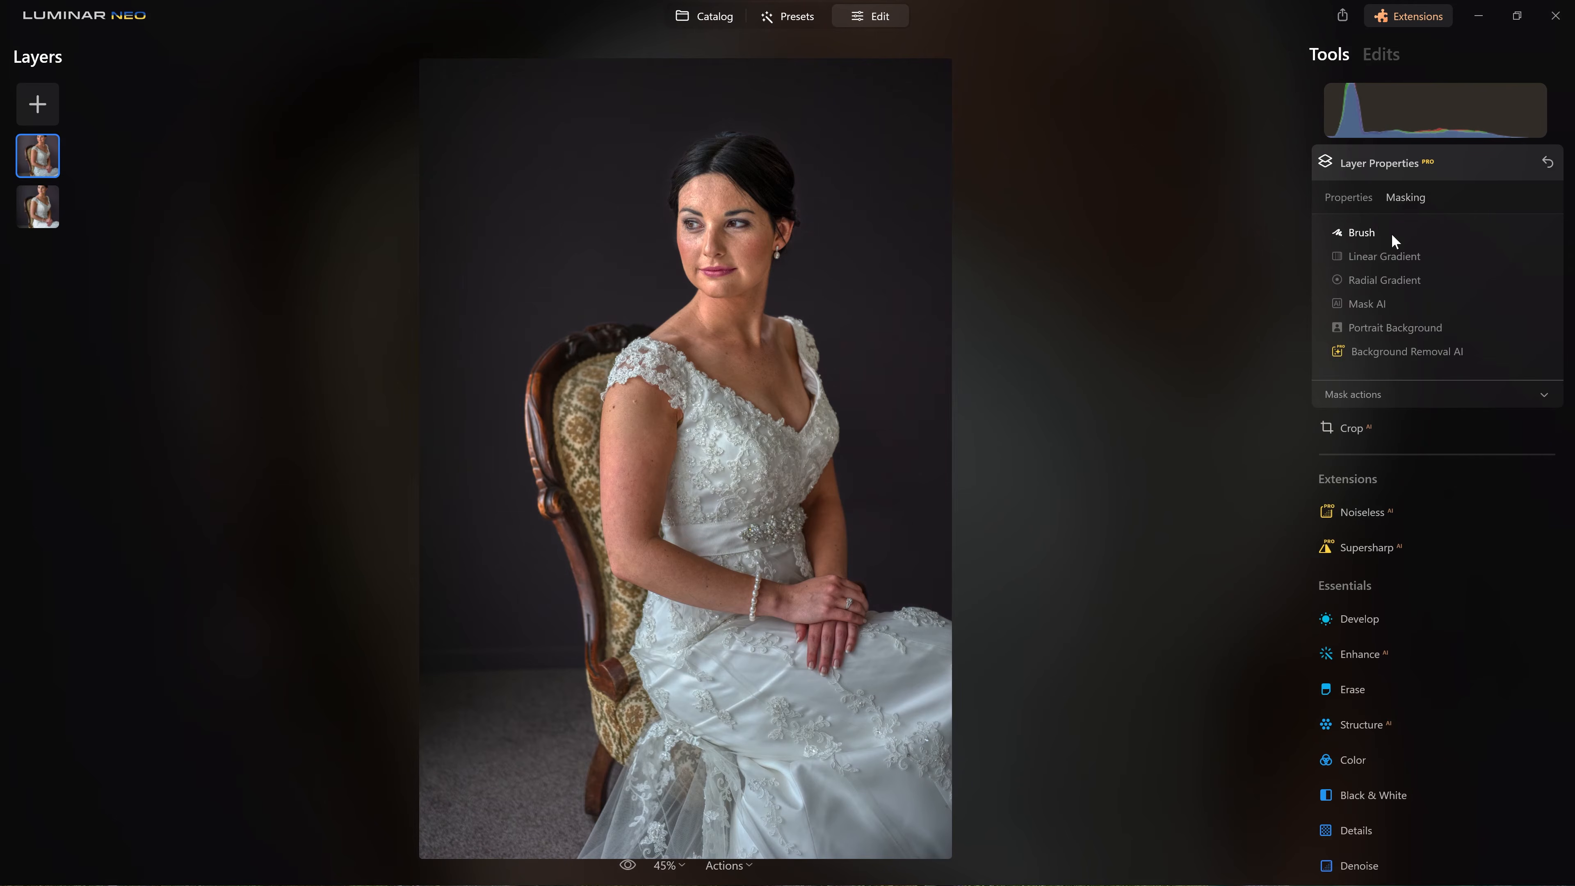
Erase the HDR layer's mask over the bride's face, neck and arms with a size 71, softness 100 brush, raising strength to 100
click(1362, 235)
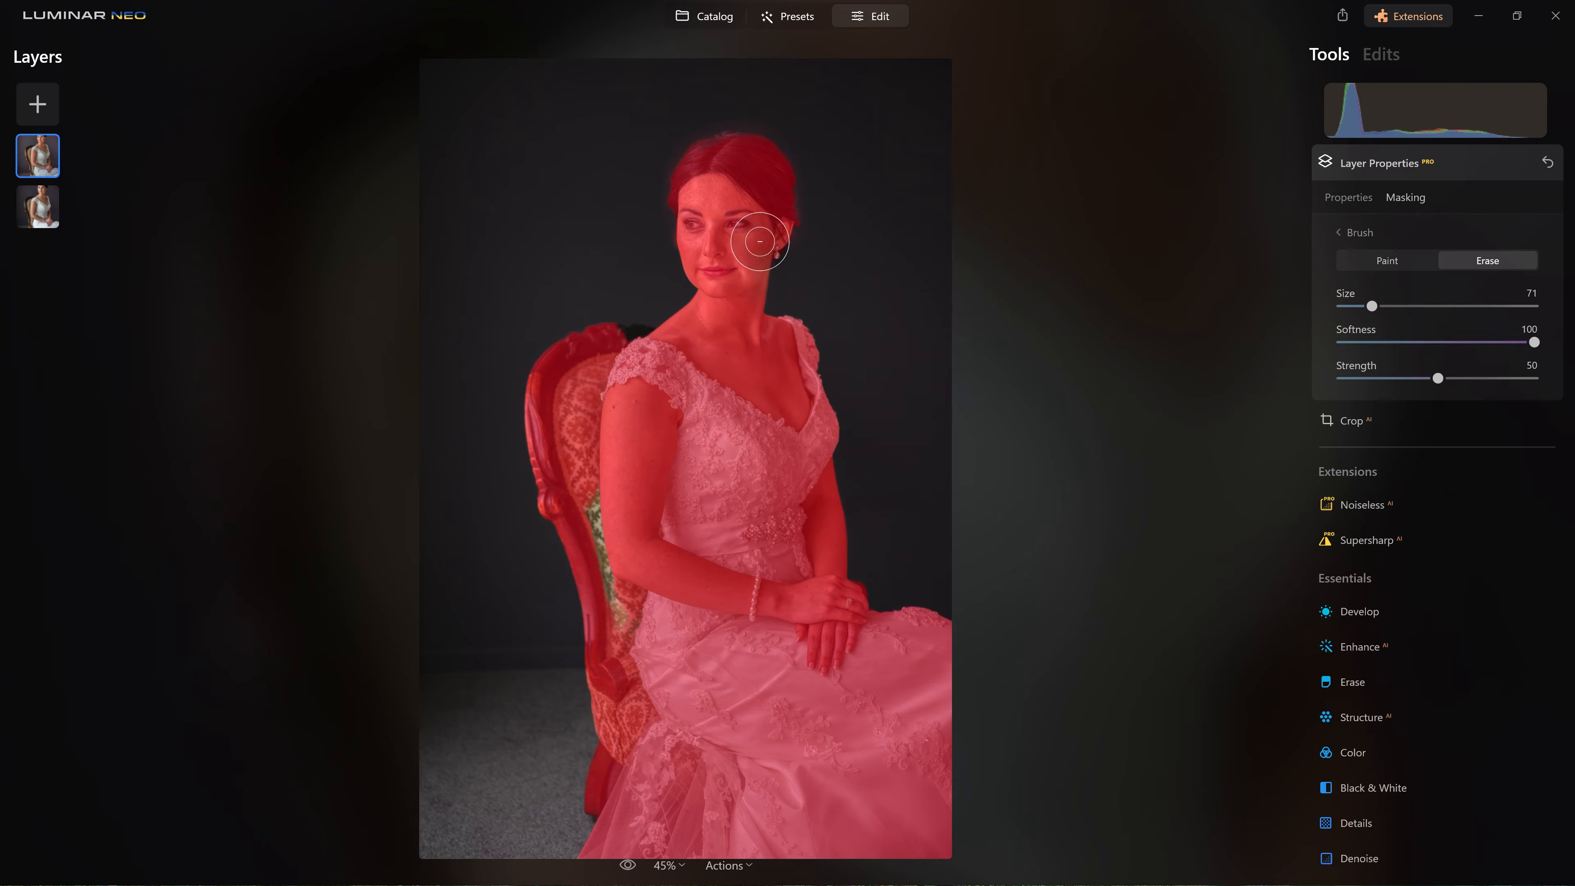
mouse_move(703, 186)
mouse_down()
mouse_move(716, 278)
mouse_move(668, 277)
mouse_move(669, 336)
mouse_move(782, 393)
mouse_move(728, 294)
mouse_move(776, 381)
mouse_move(757, 245)
mouse_move(778, 283)
mouse_move(718, 249)
mouse_move(672, 263)
mouse_move(718, 324)
mouse_move(688, 313)
mouse_up()
mouse_move(746, 363)
mouse_down()
mouse_move(716, 301)
mouse_move(741, 292)
mouse_move(734, 243)
mouse_up()
drag(1371, 306, 1383, 306)
drag(638, 403, 611, 713)
mouse_move(854, 496)
mouse_down()
mouse_move(827, 521)
mouse_move(841, 627)
mouse_move(614, 534)
mouse_up()
mouse_move(649, 350)
mouse_down()
mouse_move(652, 318)
mouse_move(744, 399)
mouse_move(775, 389)
mouse_move(752, 319)
mouse_move(700, 230)
mouse_up()
drag(1438, 378, 1535, 378)
mouse_move(707, 236)
mouse_down()
mouse_move(735, 282)
mouse_move(680, 307)
mouse_move(786, 391)
mouse_move(747, 289)
mouse_up()
mouse_move(631, 422)
mouse_down()
mouse_move(643, 553)
mouse_move(819, 611)
mouse_move(828, 649)
mouse_move(819, 499)
mouse_move(841, 473)
mouse_move(935, 496)
mouse_up()
key(bracketleft)
key(bracketleft)
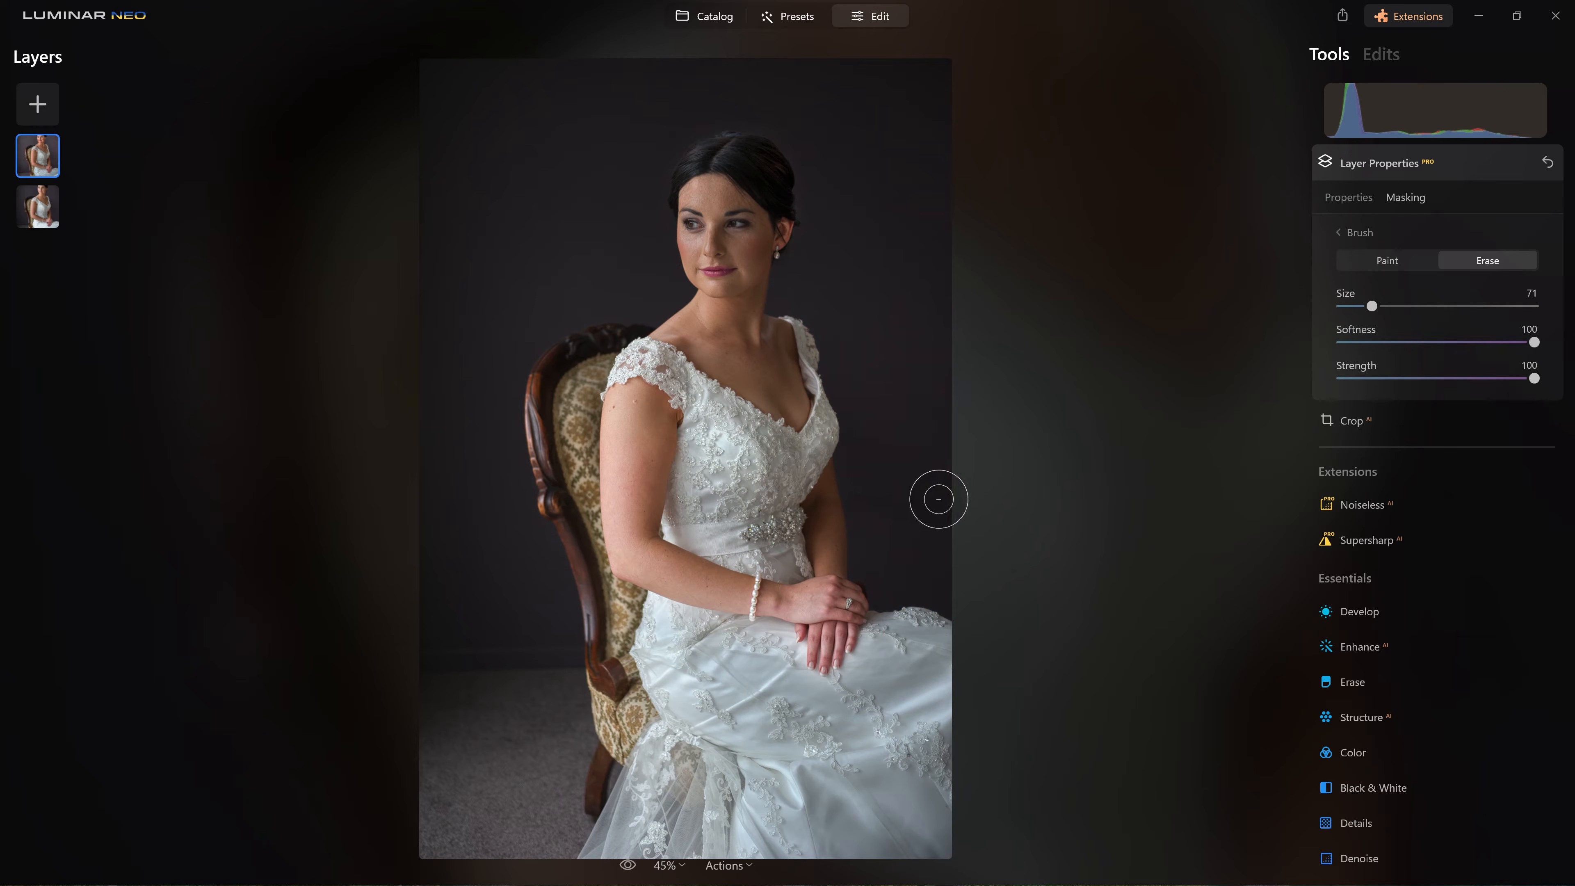
Compare the portrait with and without the HDR layer by repeatedly hiding and showing it
right_click(52, 144)
click(80, 186)
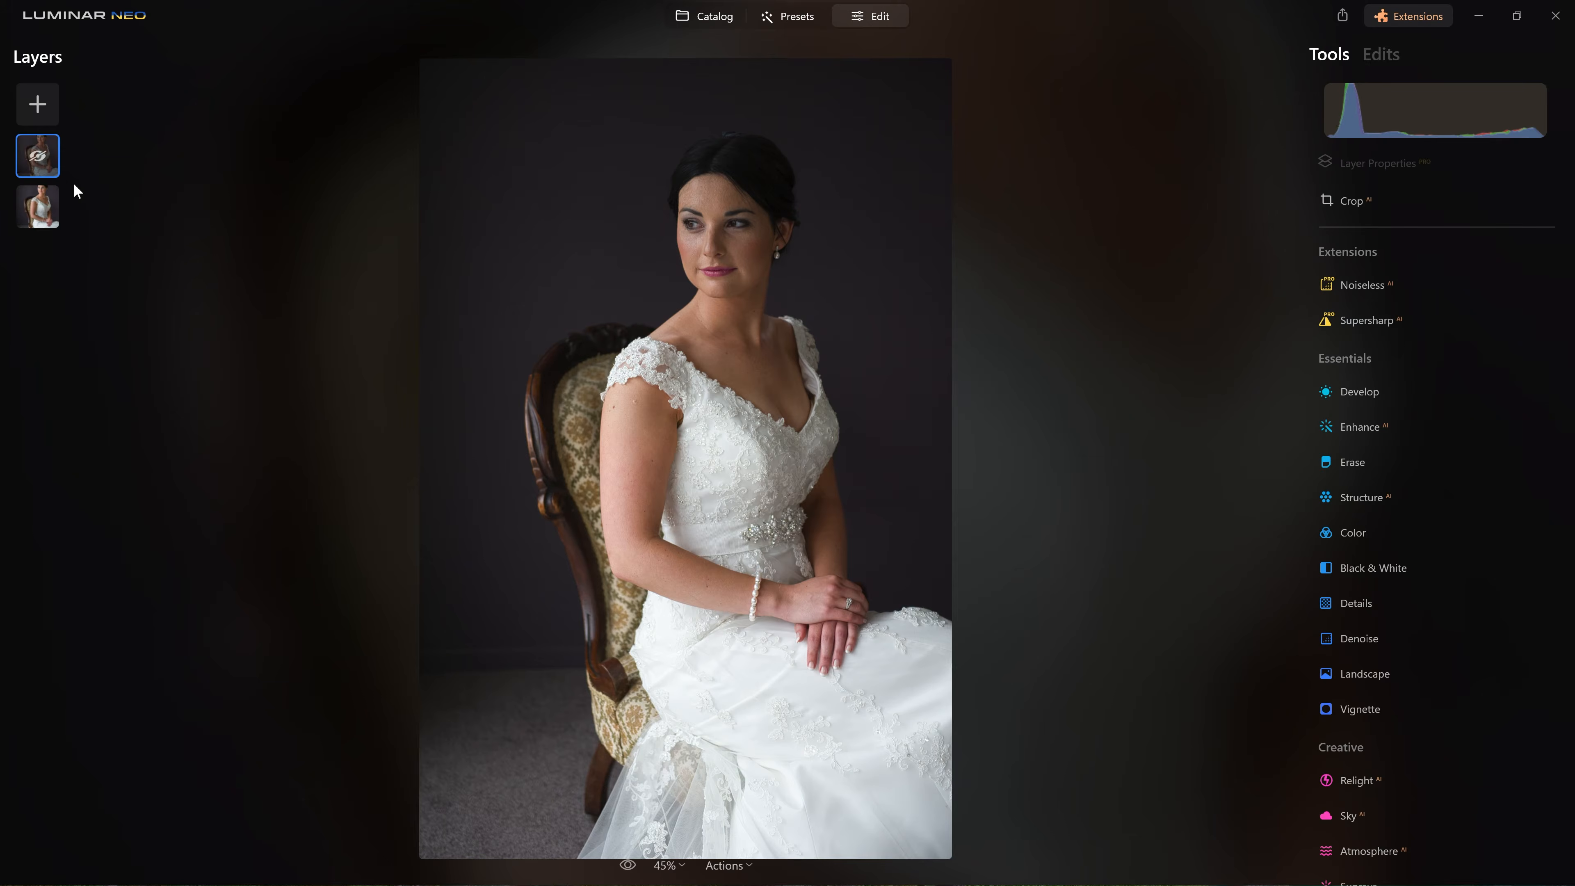
right_click(40, 155)
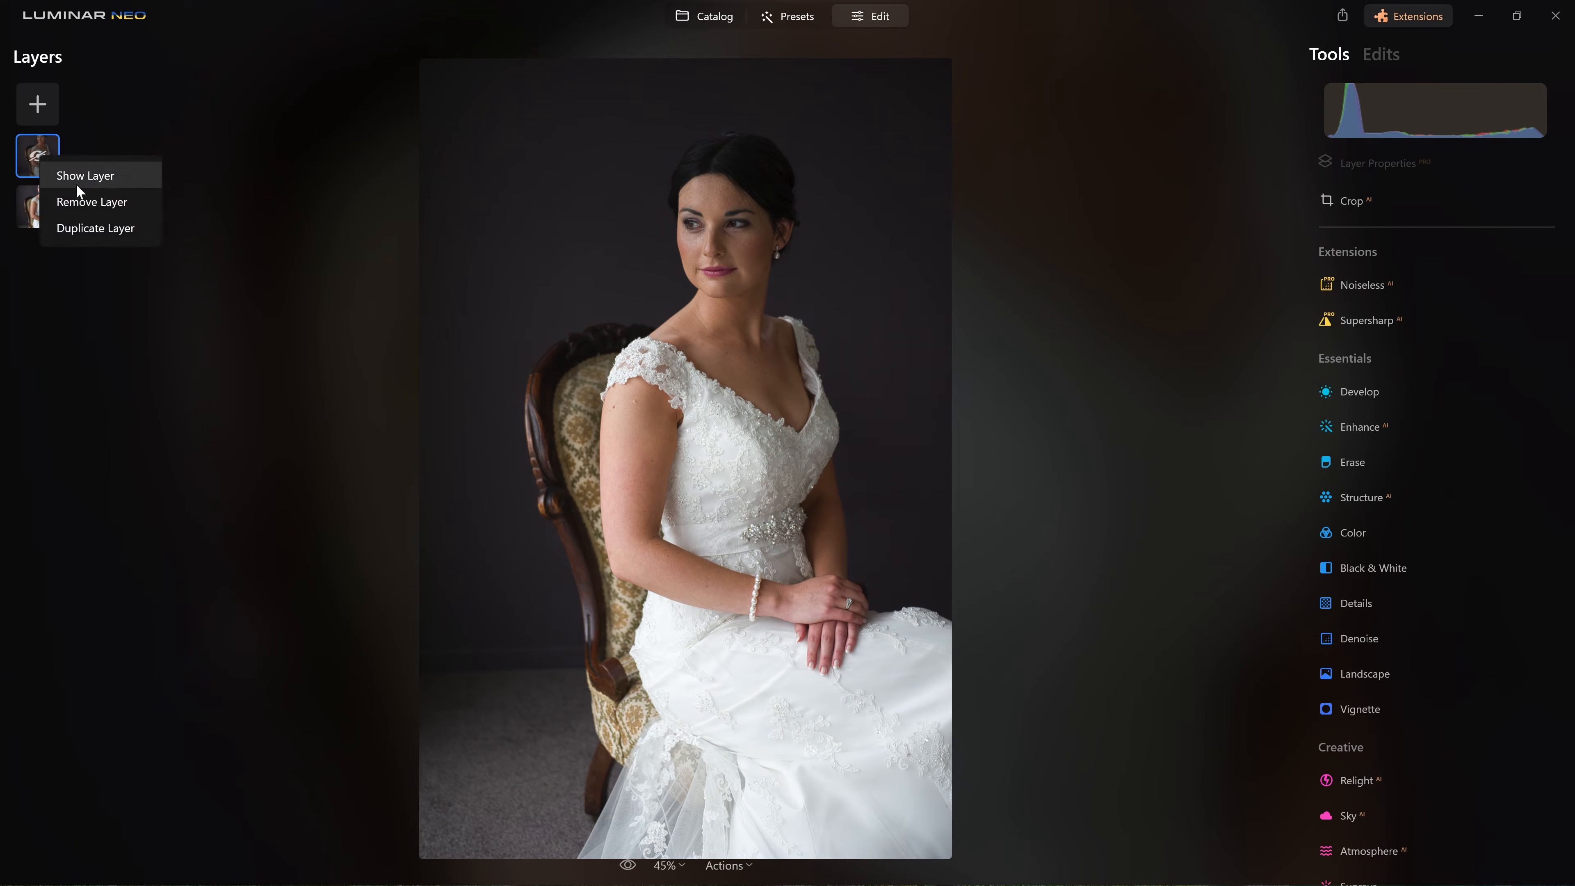
click(96, 176)
right_click(47, 152)
click(64, 177)
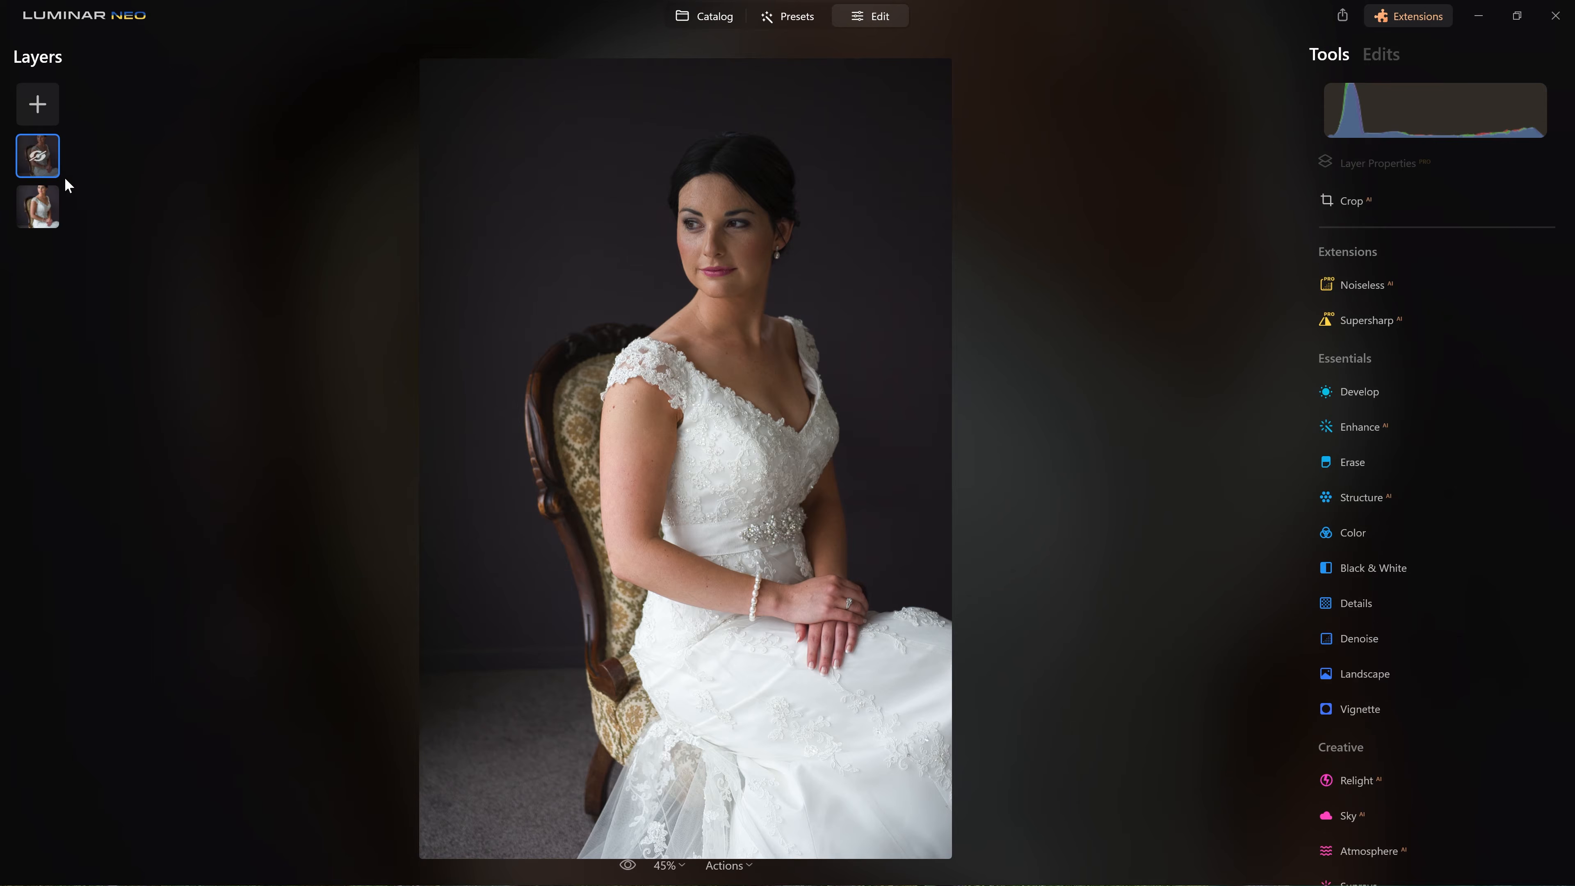
right_click(43, 147)
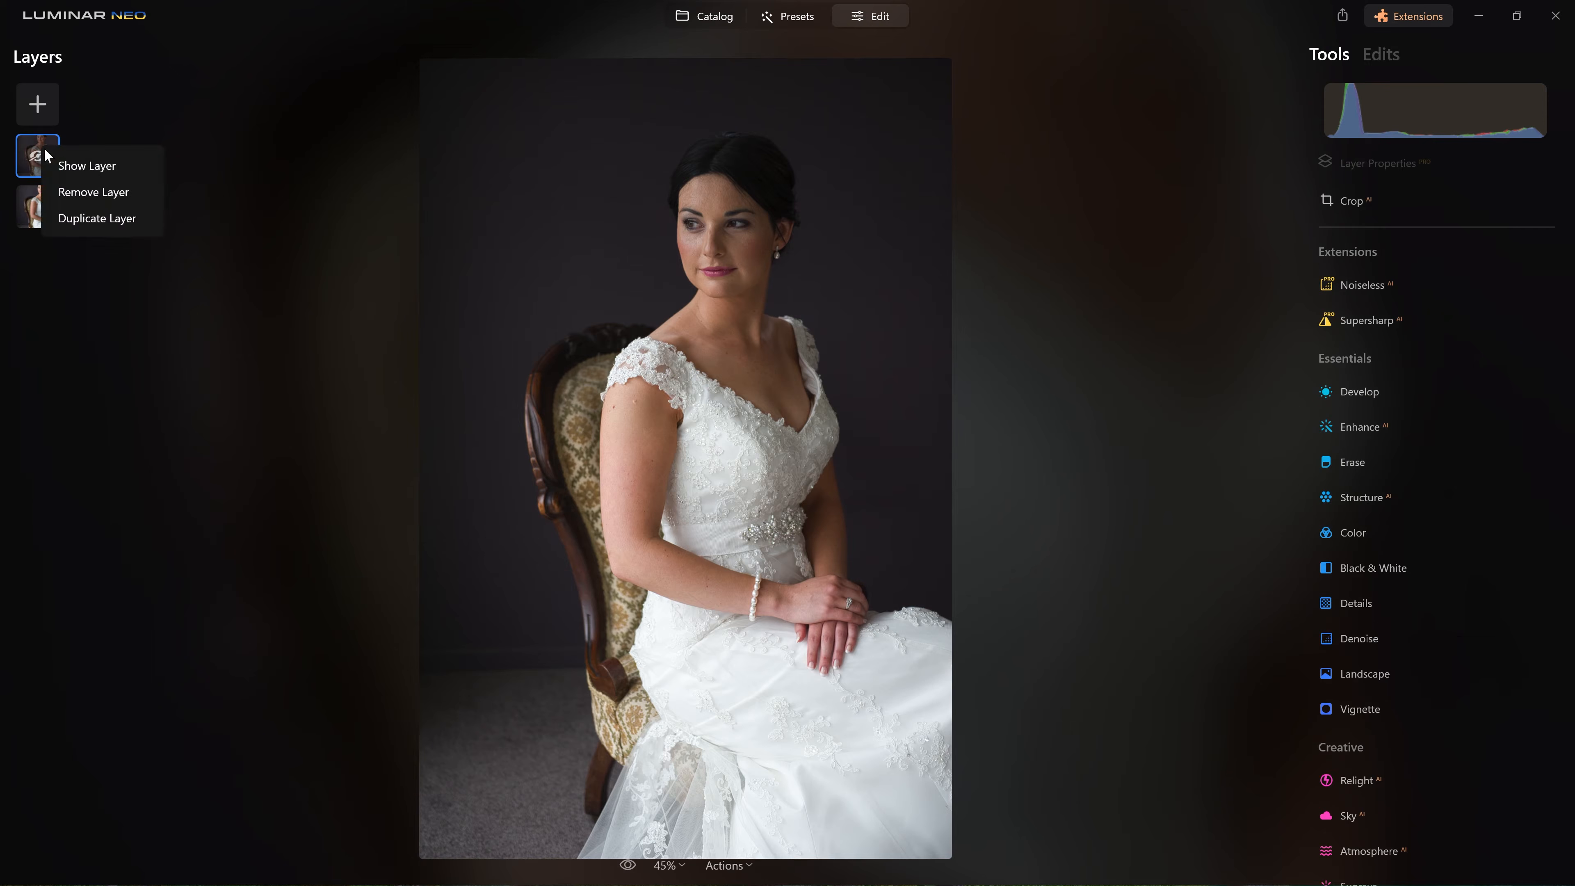
click(80, 173)
Soften the HDR layer's mask around the hair, chair and dress by erasing at strength 38 with the brush enlarged to size 179
click(1418, 200)
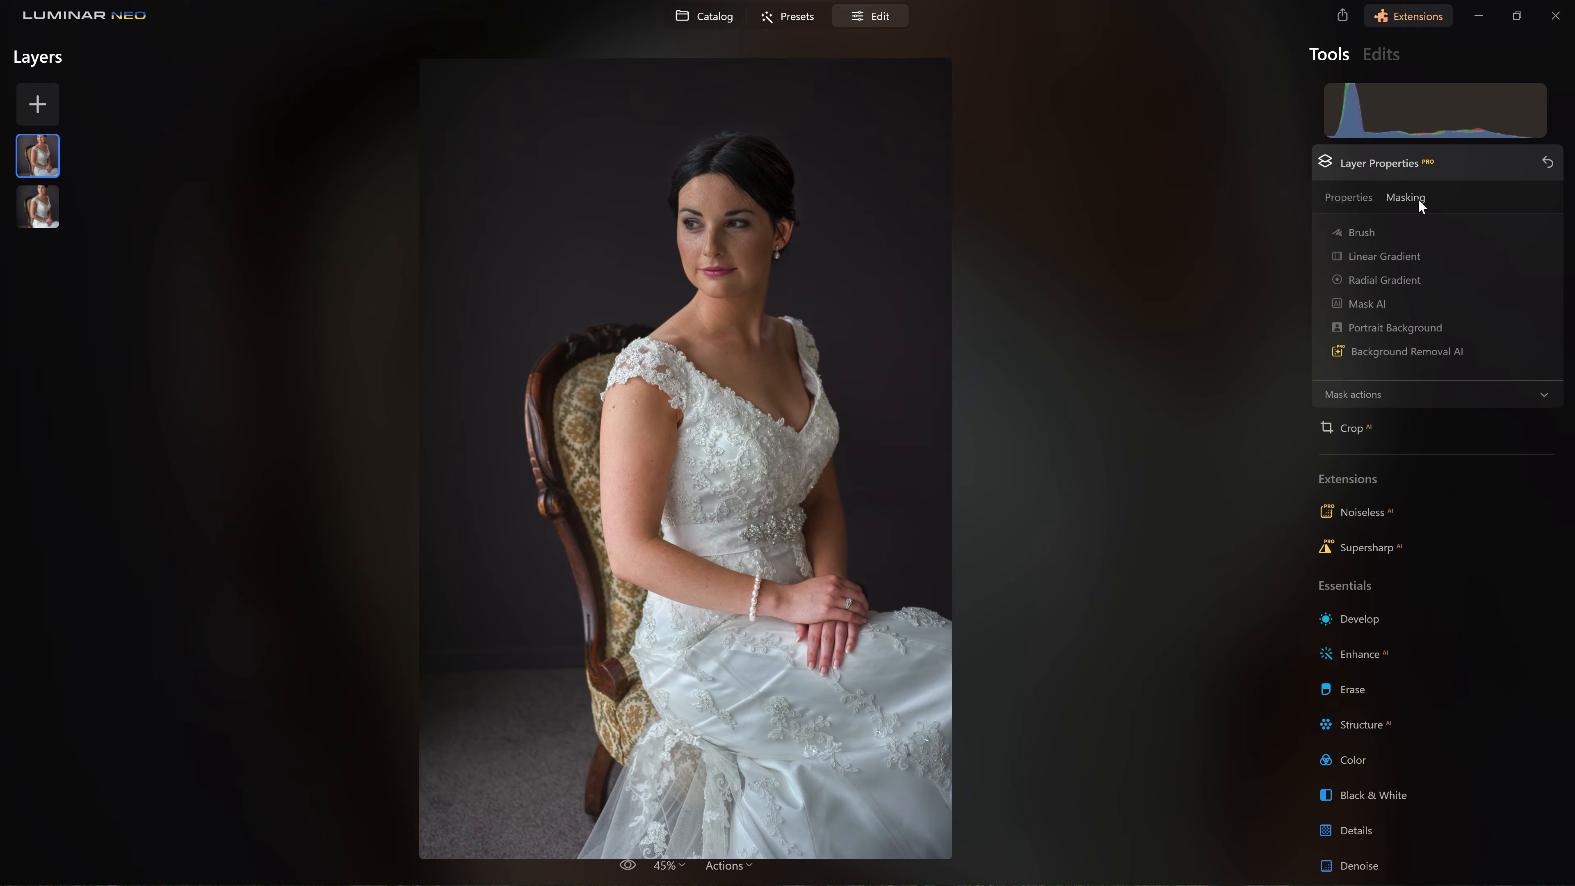
click(1369, 231)
click(1454, 378)
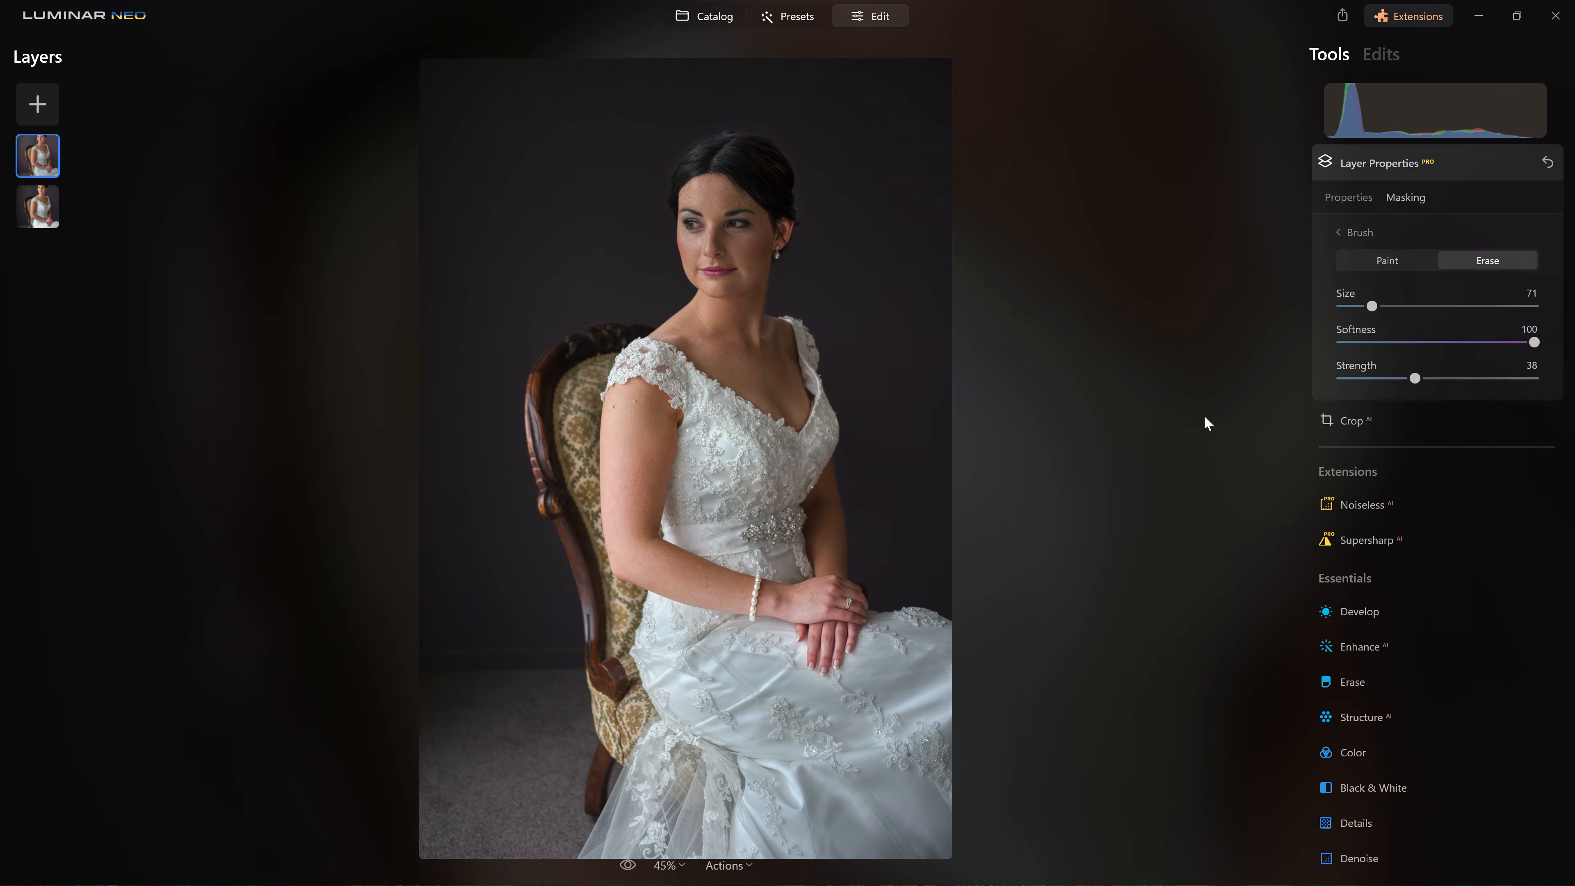
scroll(834, 189, up, 5)
scroll(801, 149, down, 6)
mouse_move(802, 166)
mouse_down()
mouse_move(792, 103)
mouse_move(804, 231)
mouse_move(856, 260)
mouse_up()
scroll(567, 289, up, 8)
mouse_move(563, 323)
mouse_down()
mouse_move(552, 489)
mouse_move(587, 830)
mouse_up()
scroll(631, 696, up, 3)
drag(645, 349, 645, 499)
mouse_move(909, 450)
mouse_down()
mouse_move(906, 656)
mouse_move(608, 844)
mouse_move(808, 633)
mouse_move(668, 767)
mouse_move(837, 782)
mouse_up()
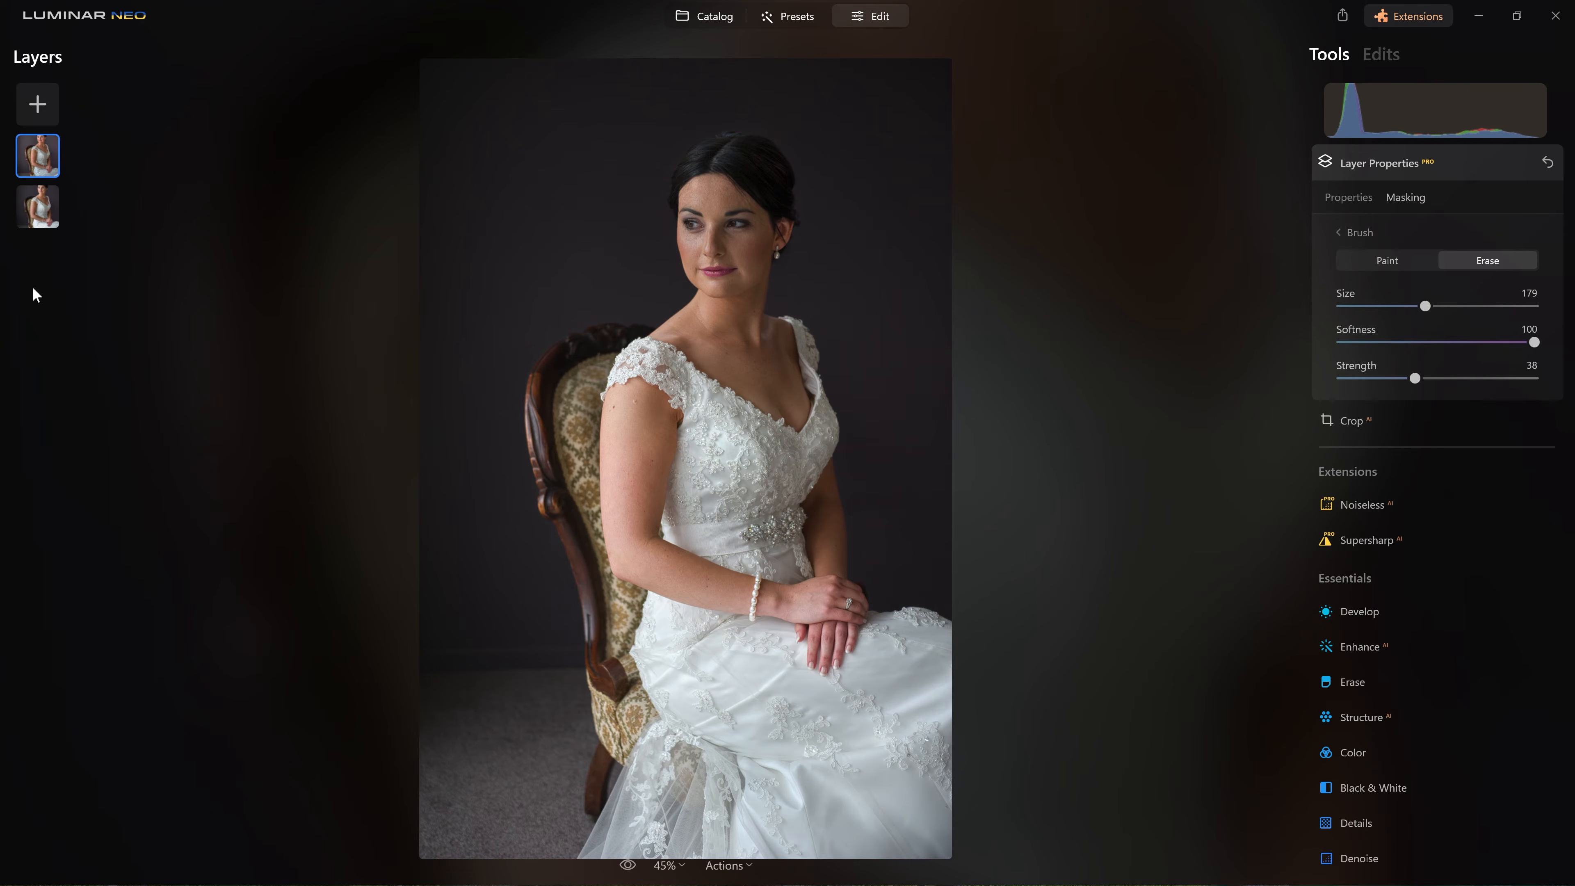
Hide and show the HDR layer again to check the refined mask against the original
right_click(37, 177)
click(56, 188)
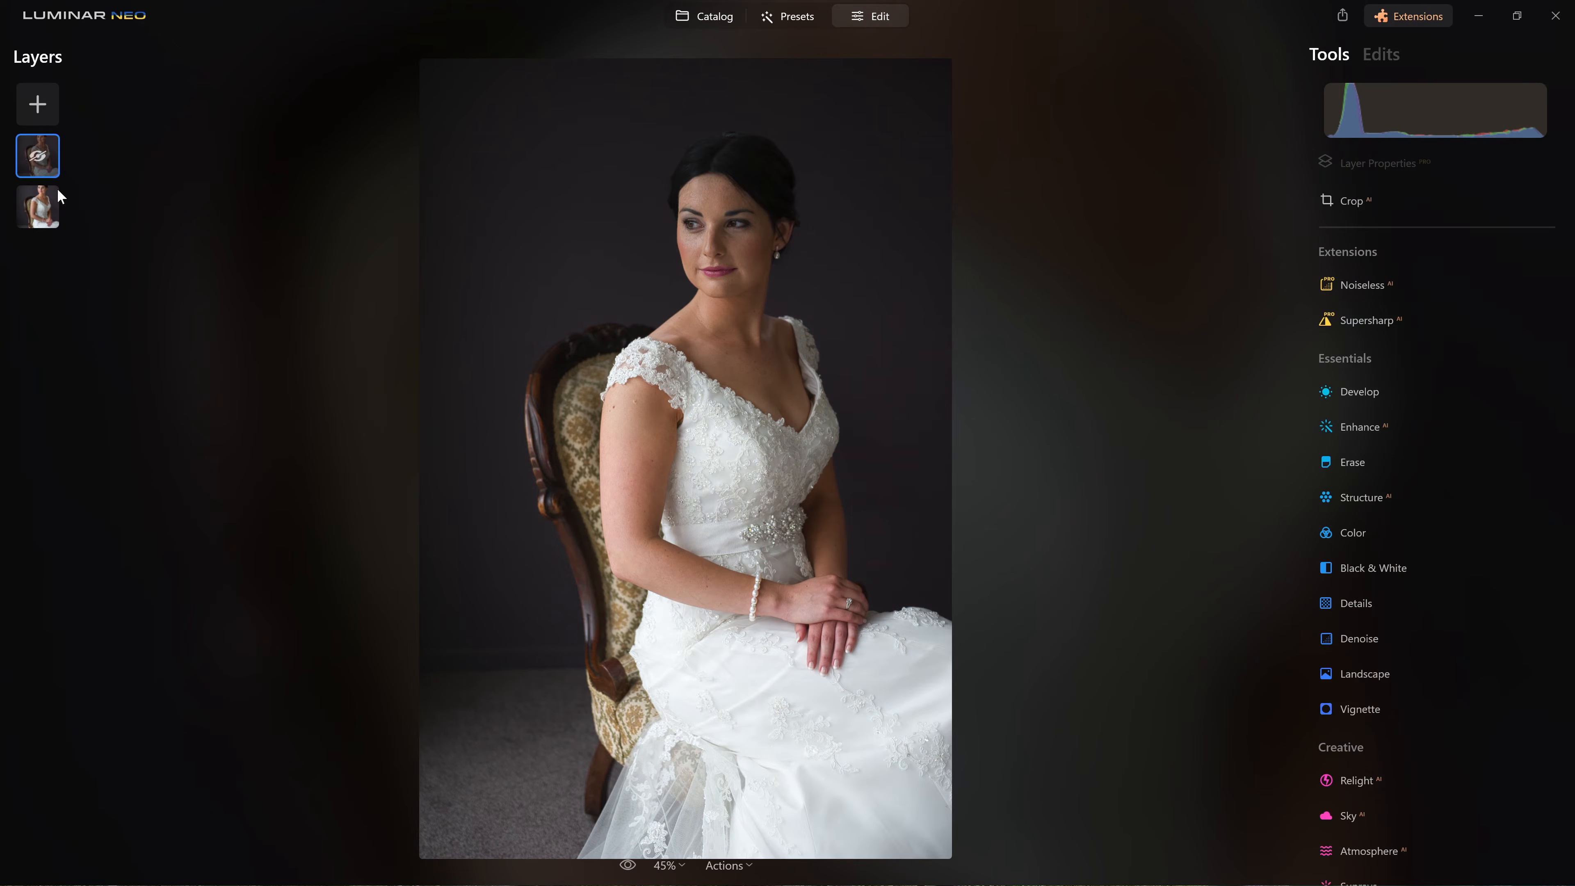
right_click(37, 155)
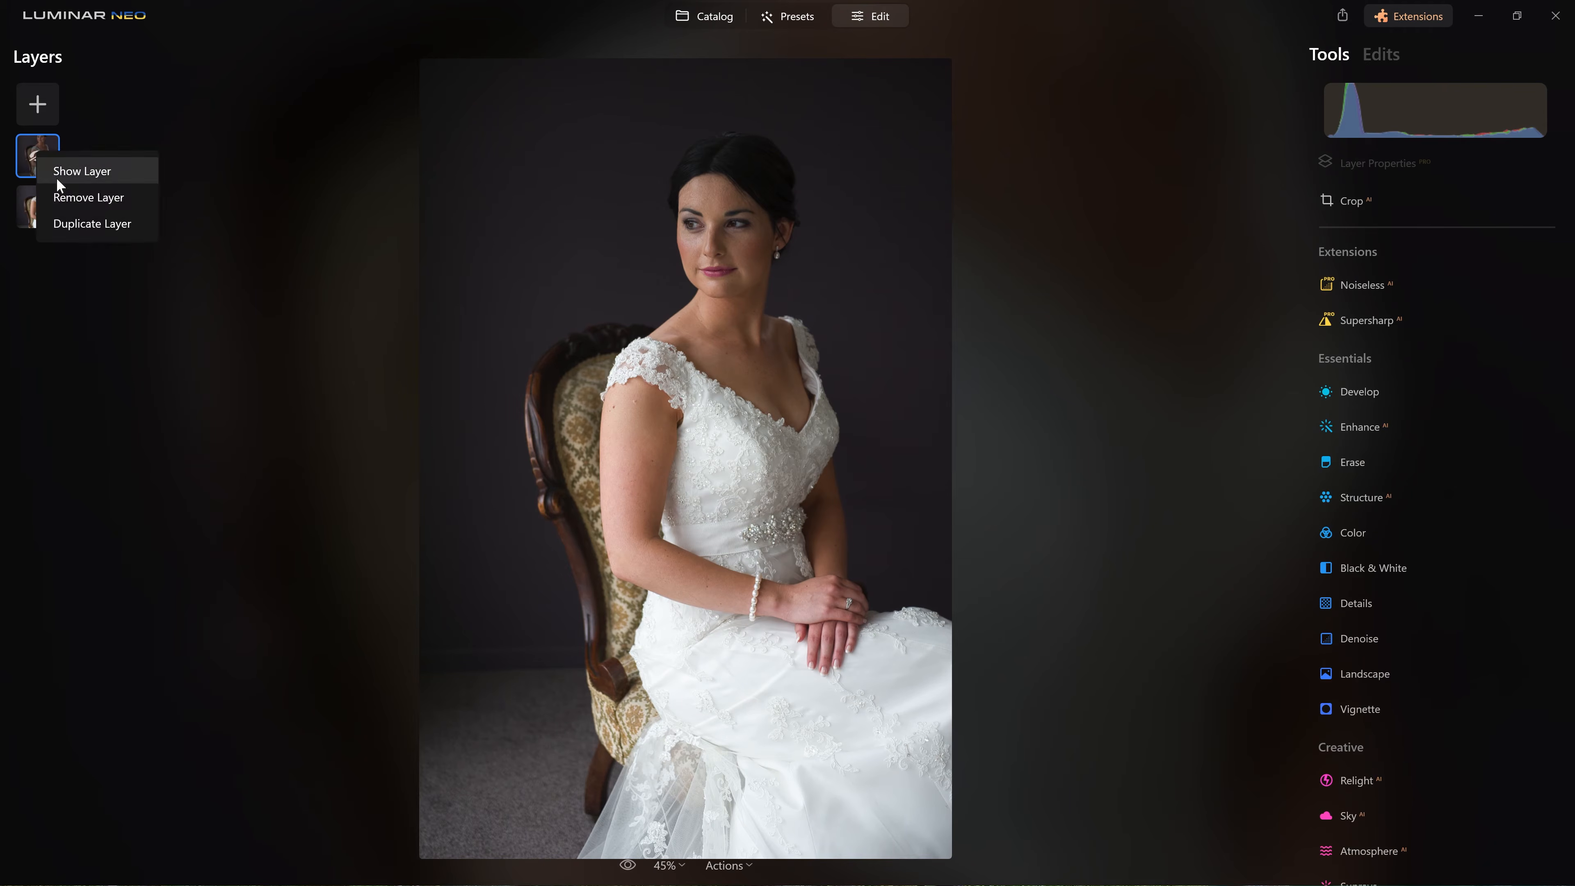
click(64, 175)
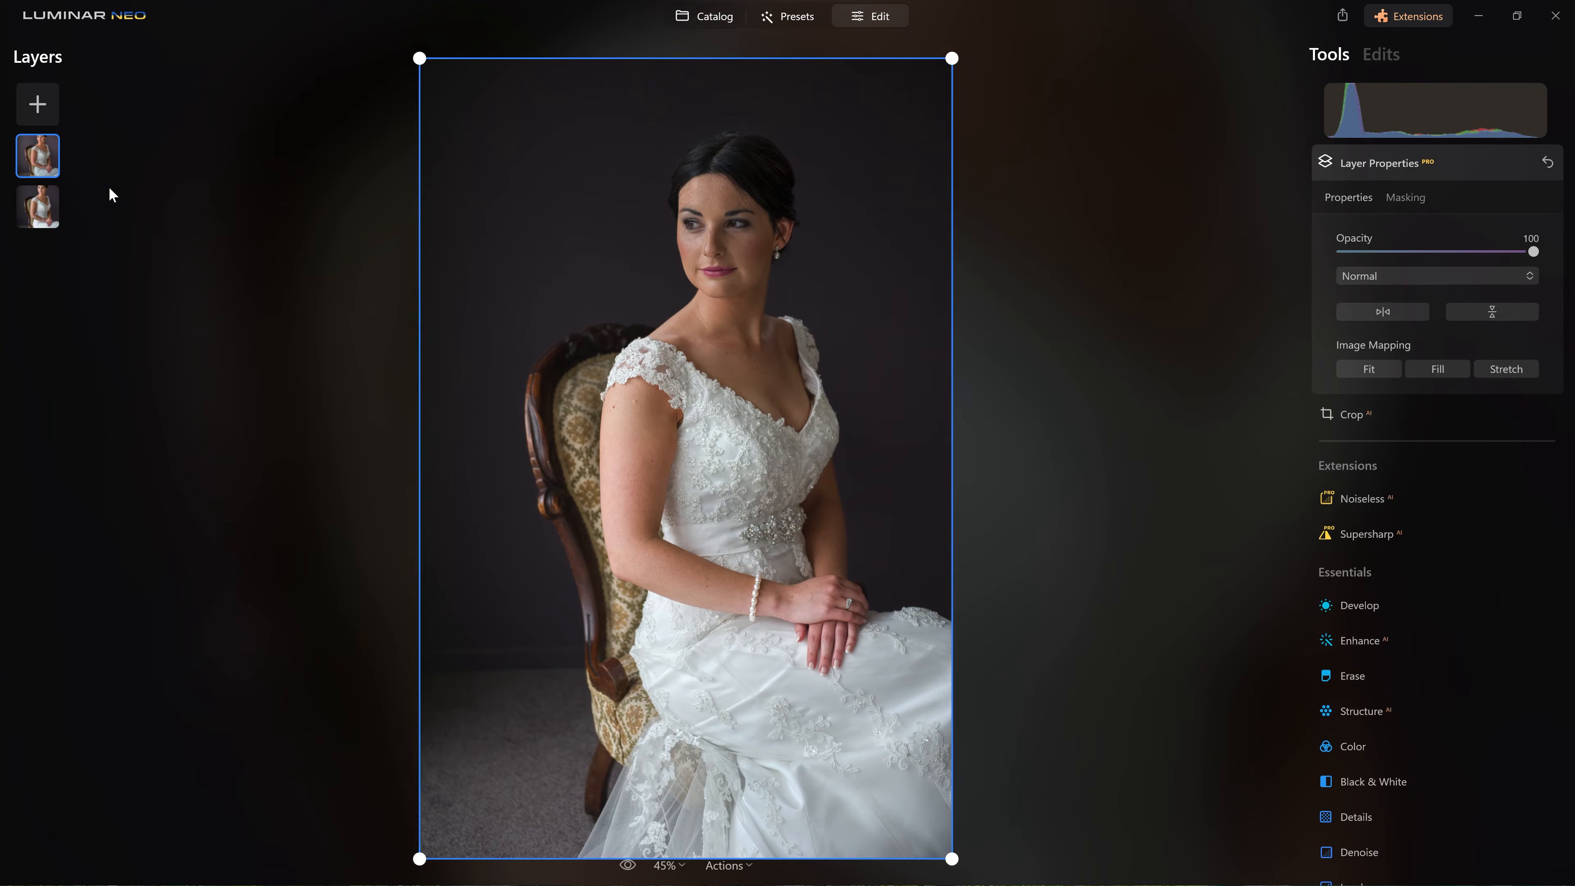
Develop the original base layer with the Camera Neutral profile and an exposure of 0.85
click(48, 209)
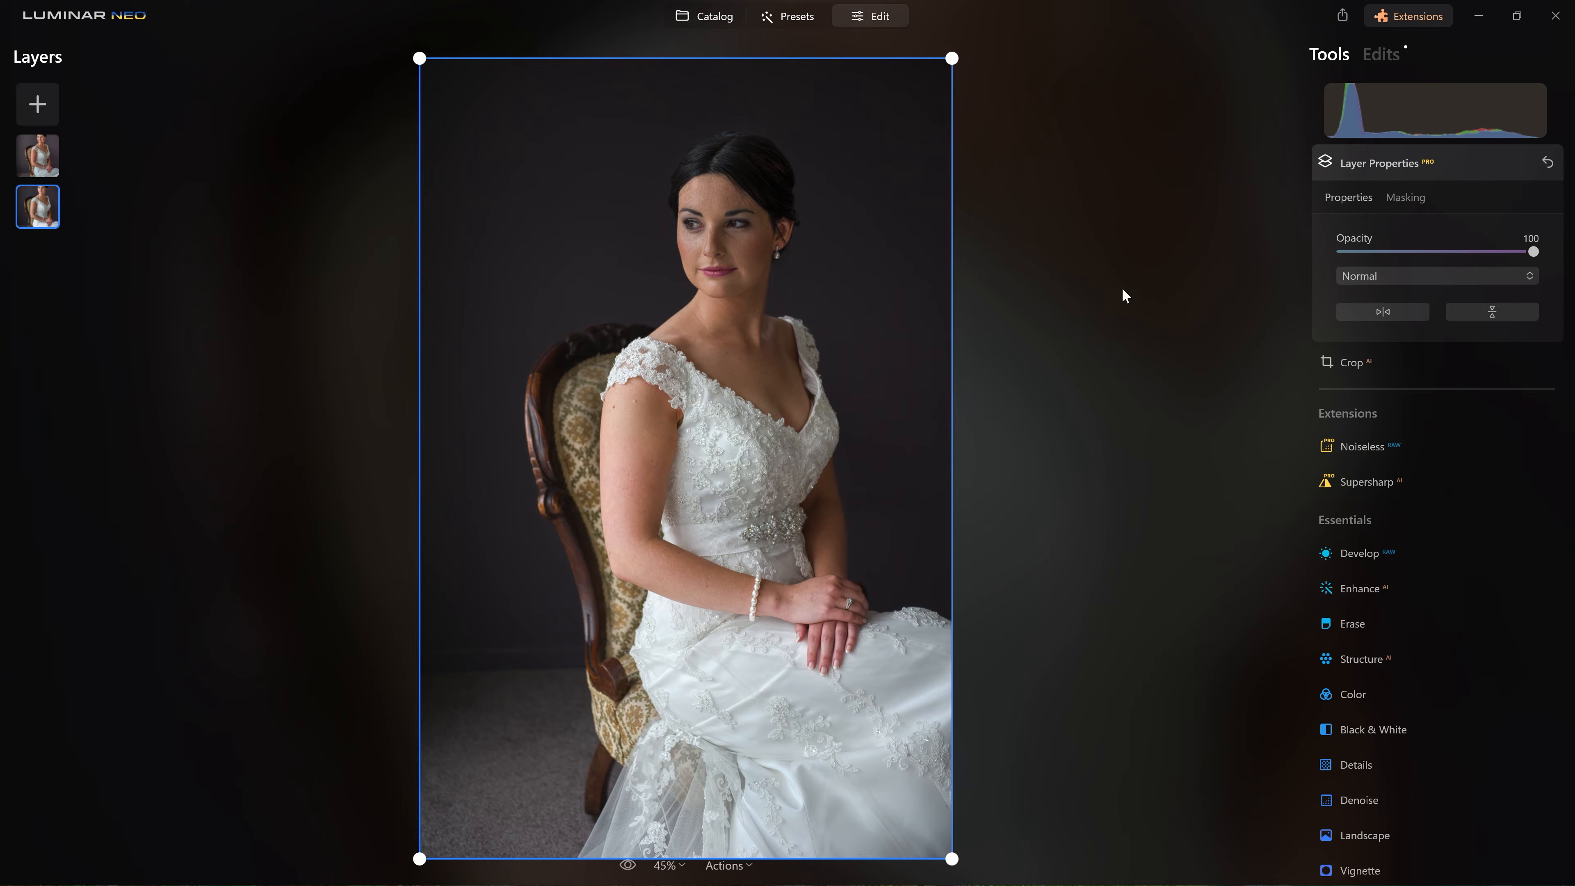
click(1395, 554)
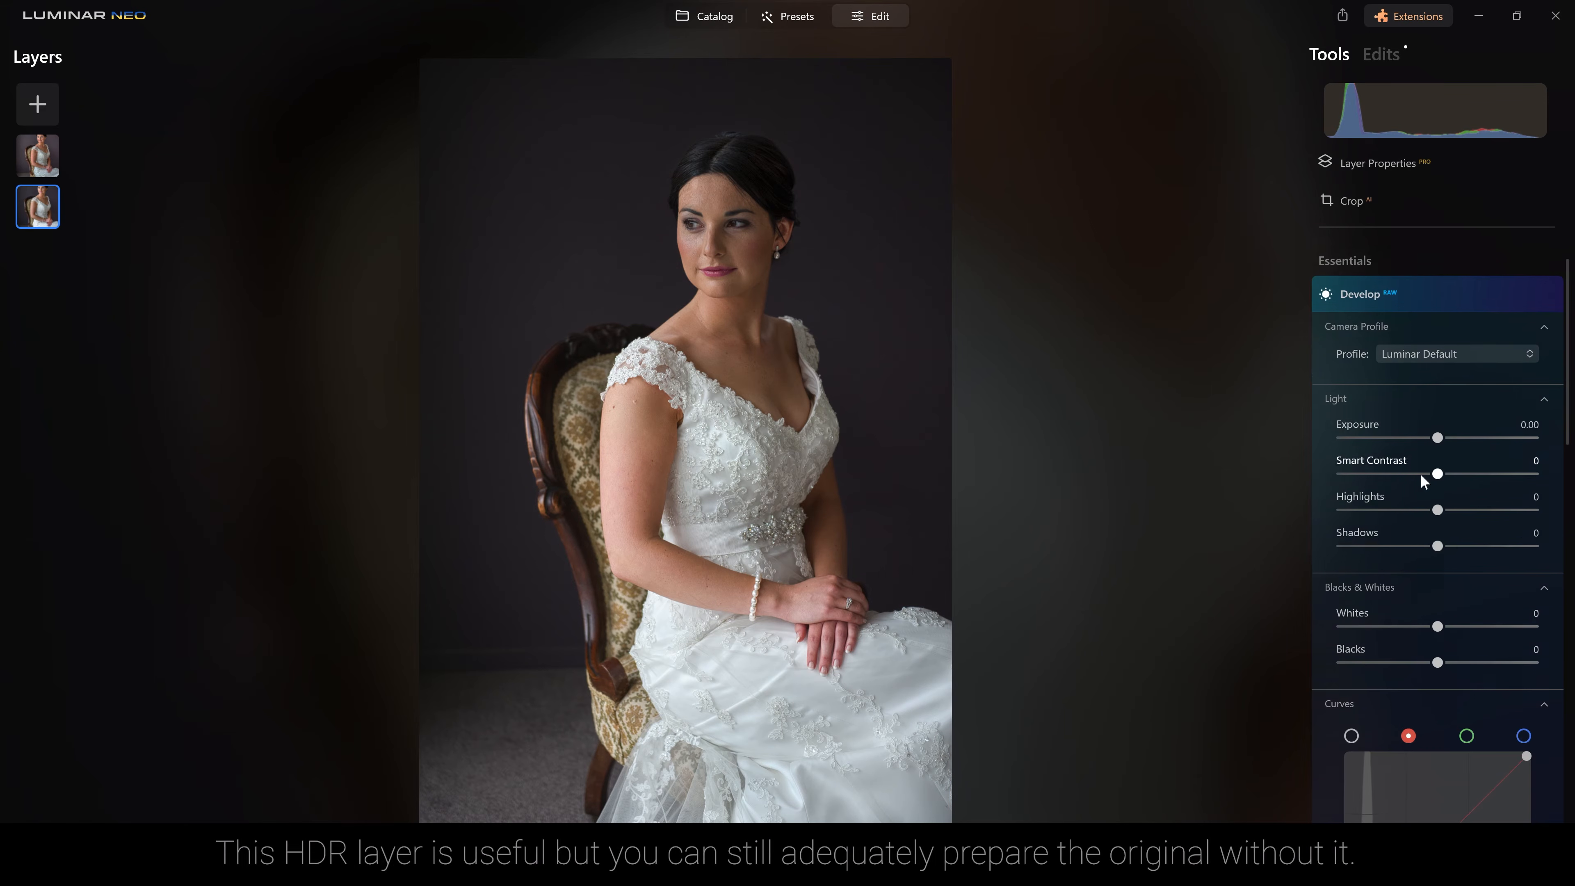
click(1438, 351)
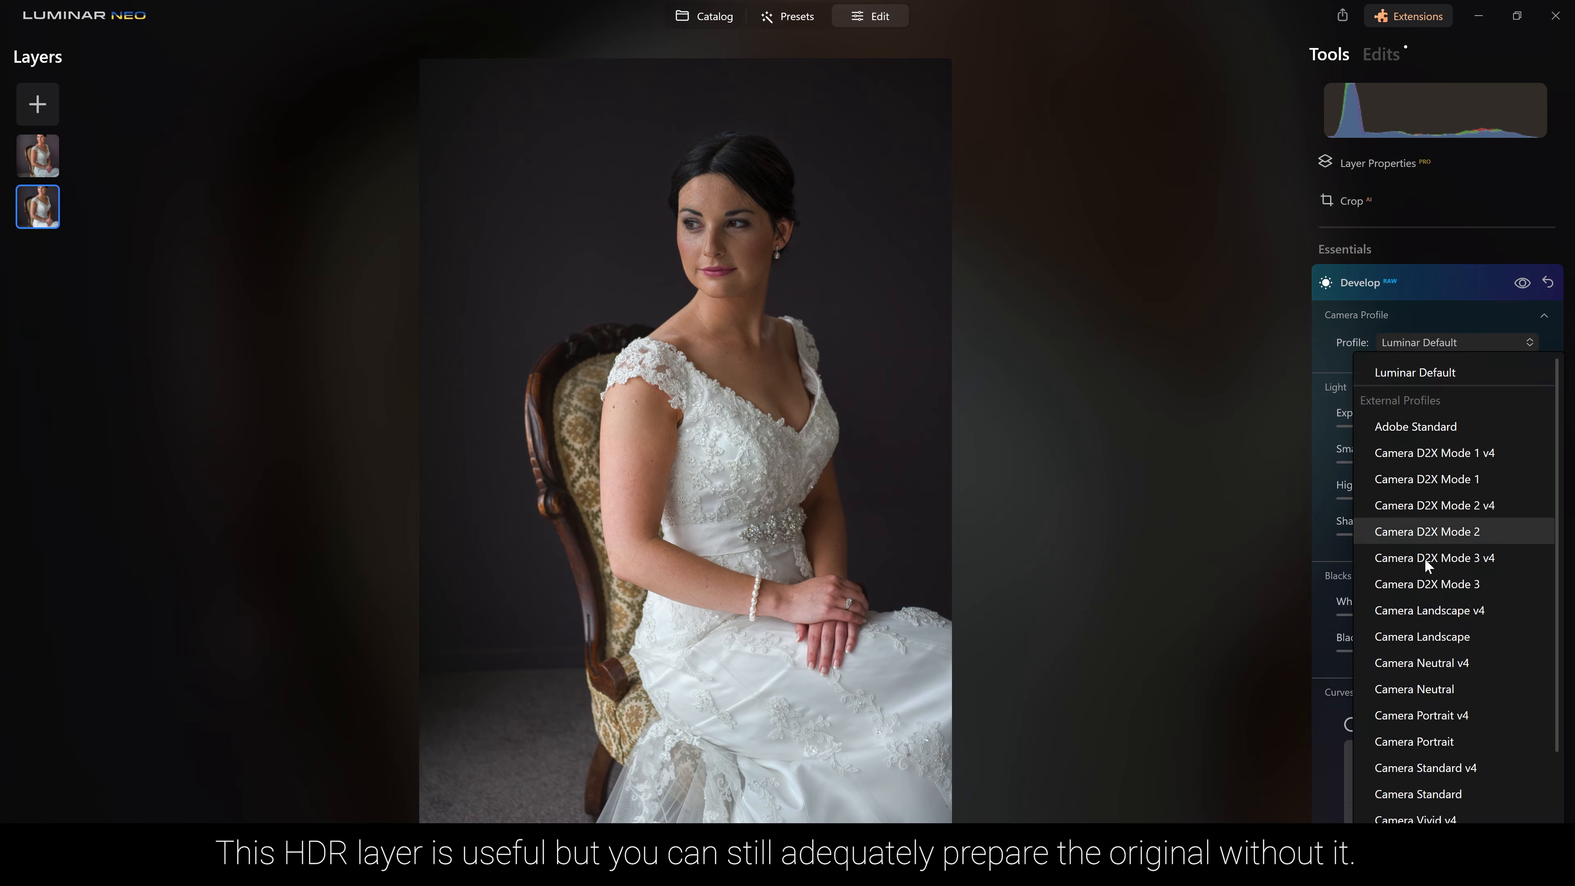
click(1430, 740)
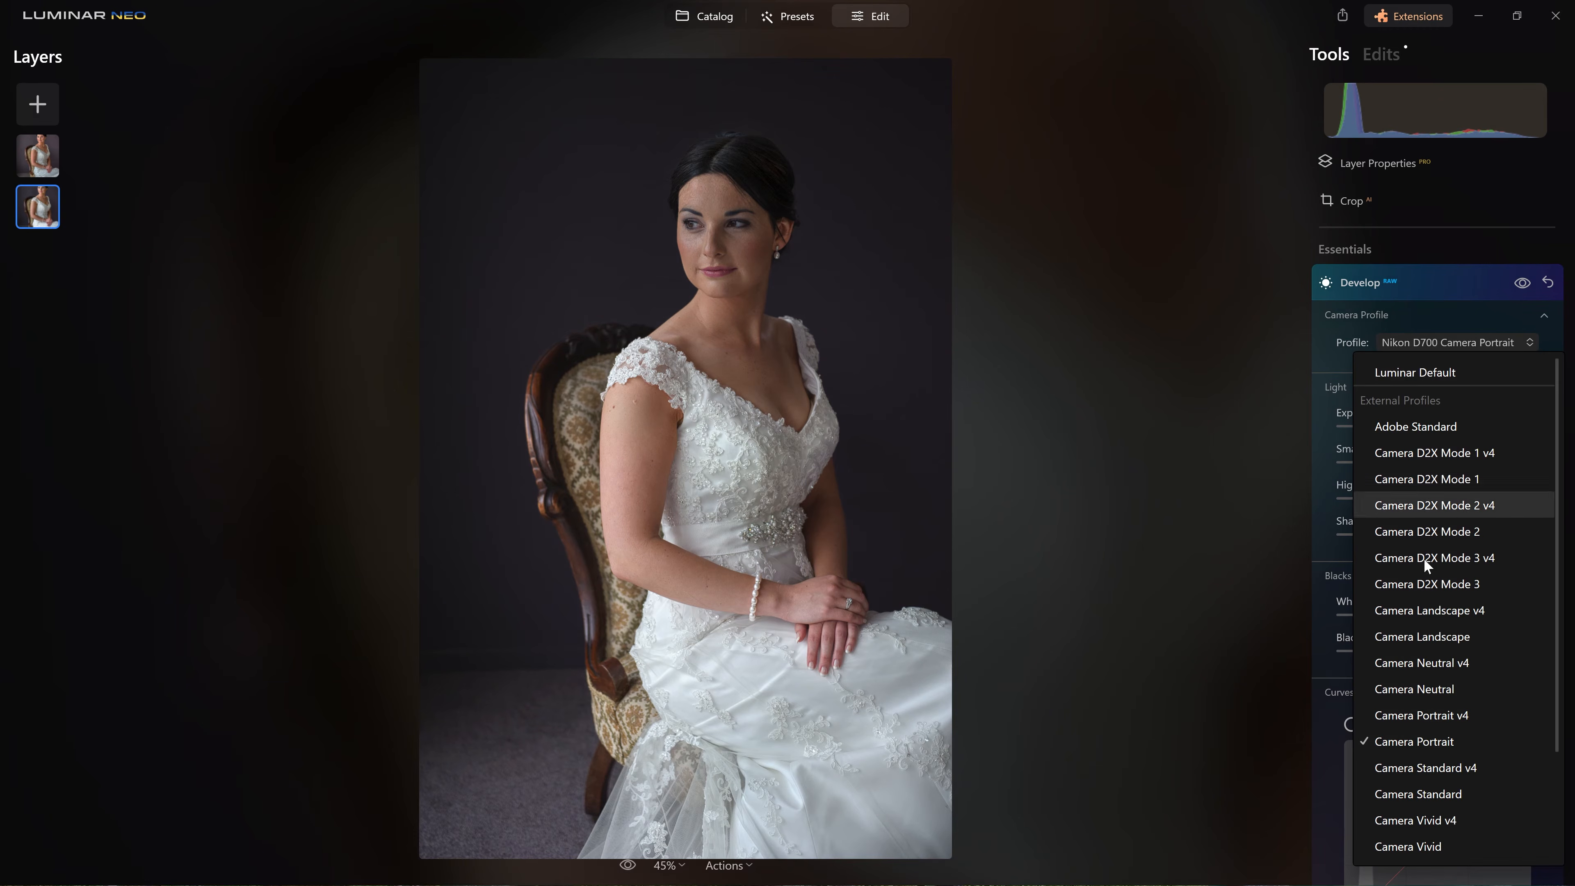
click(1428, 691)
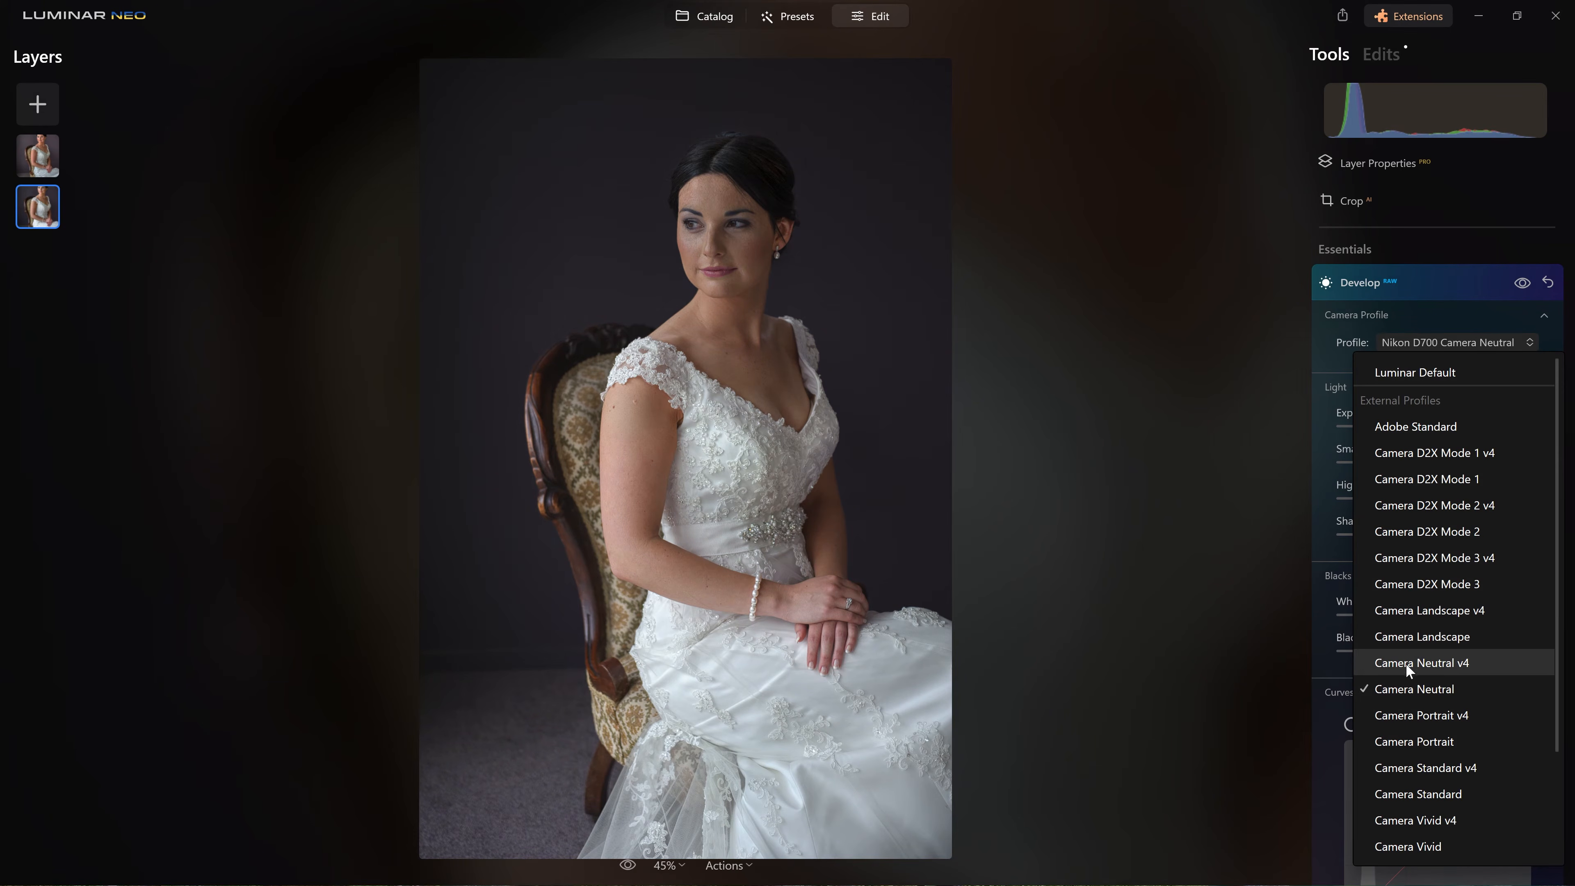
click(1423, 315)
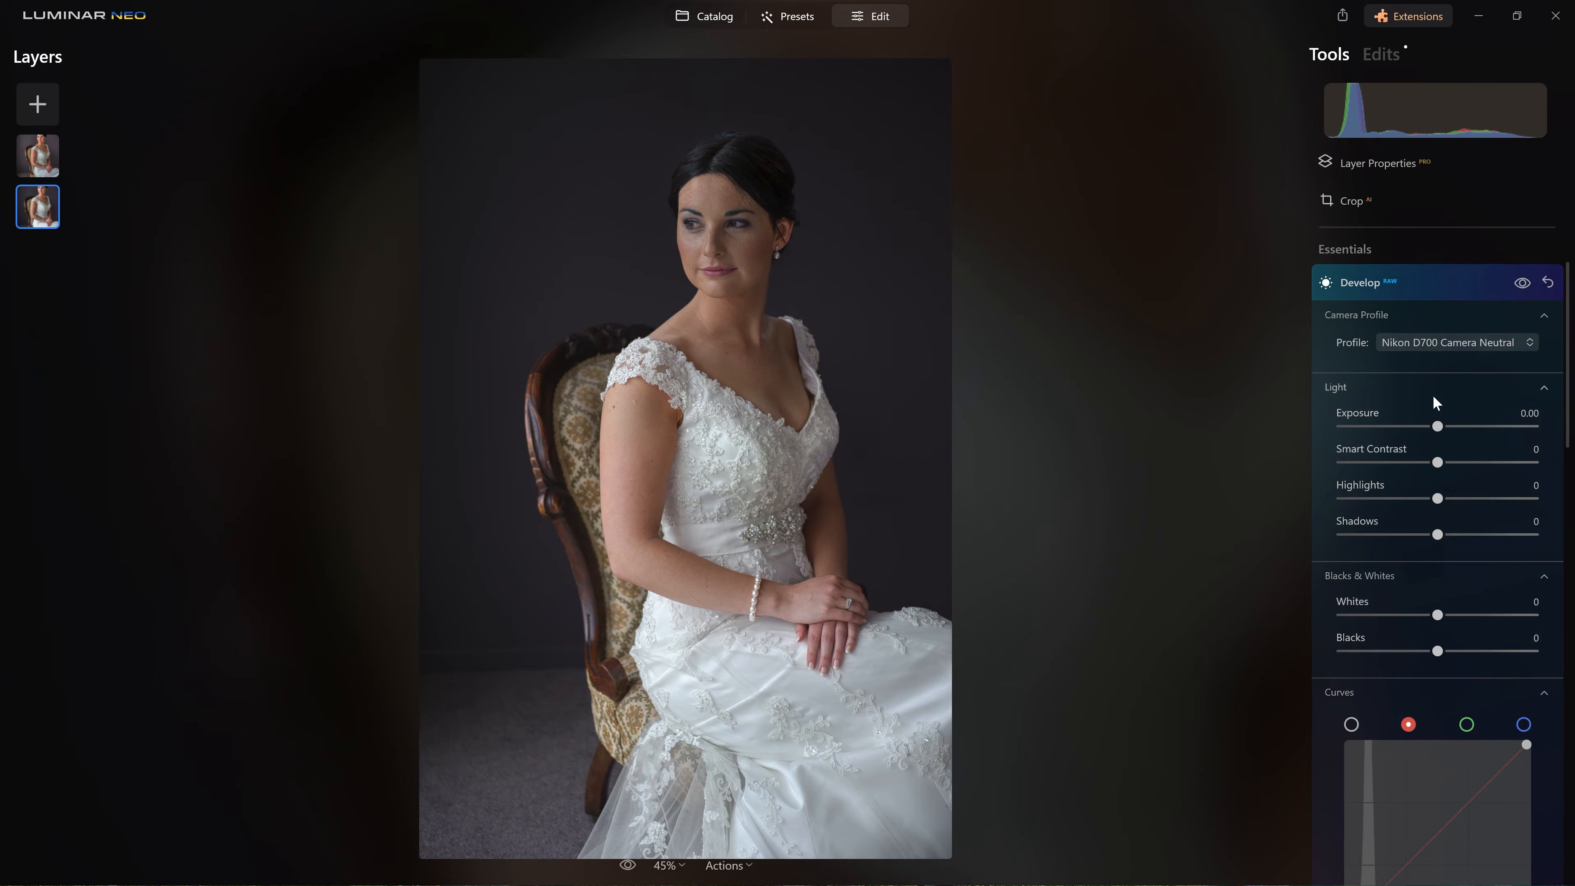
drag(1437, 426, 1454, 428)
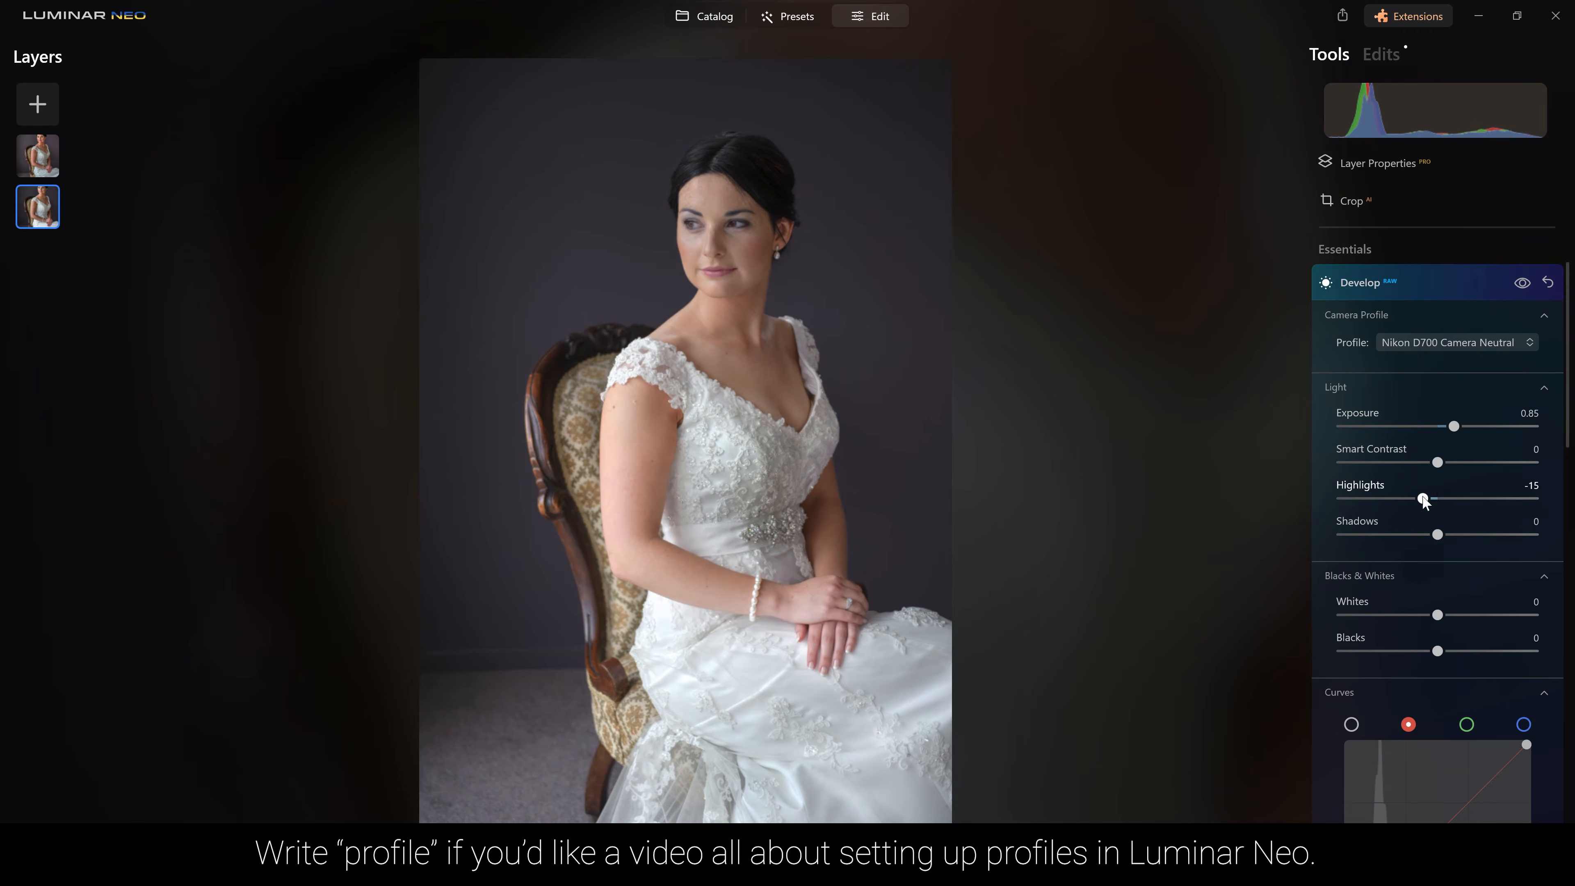
Set the base layer's raw Shadows to 6 and Whites to 9 with the clipping warning turned on
mouse_move(1438, 536)
mouse_down()
mouse_move(1561, 533)
mouse_move(1444, 535)
mouse_up()
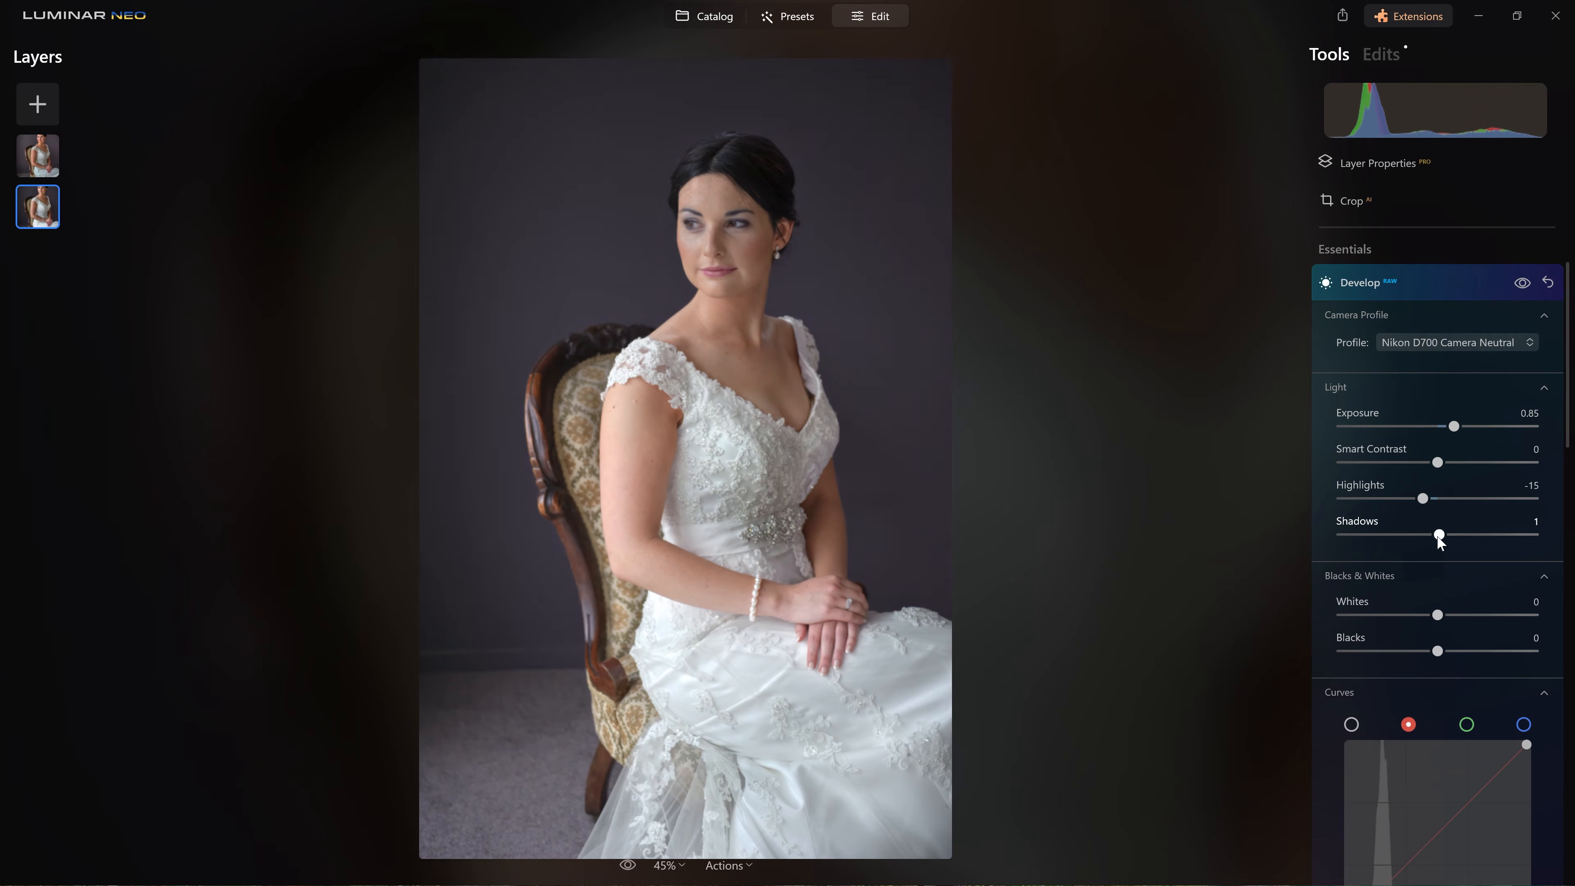
scroll(1439, 506, down, 1)
scroll(1440, 506, down, 2)
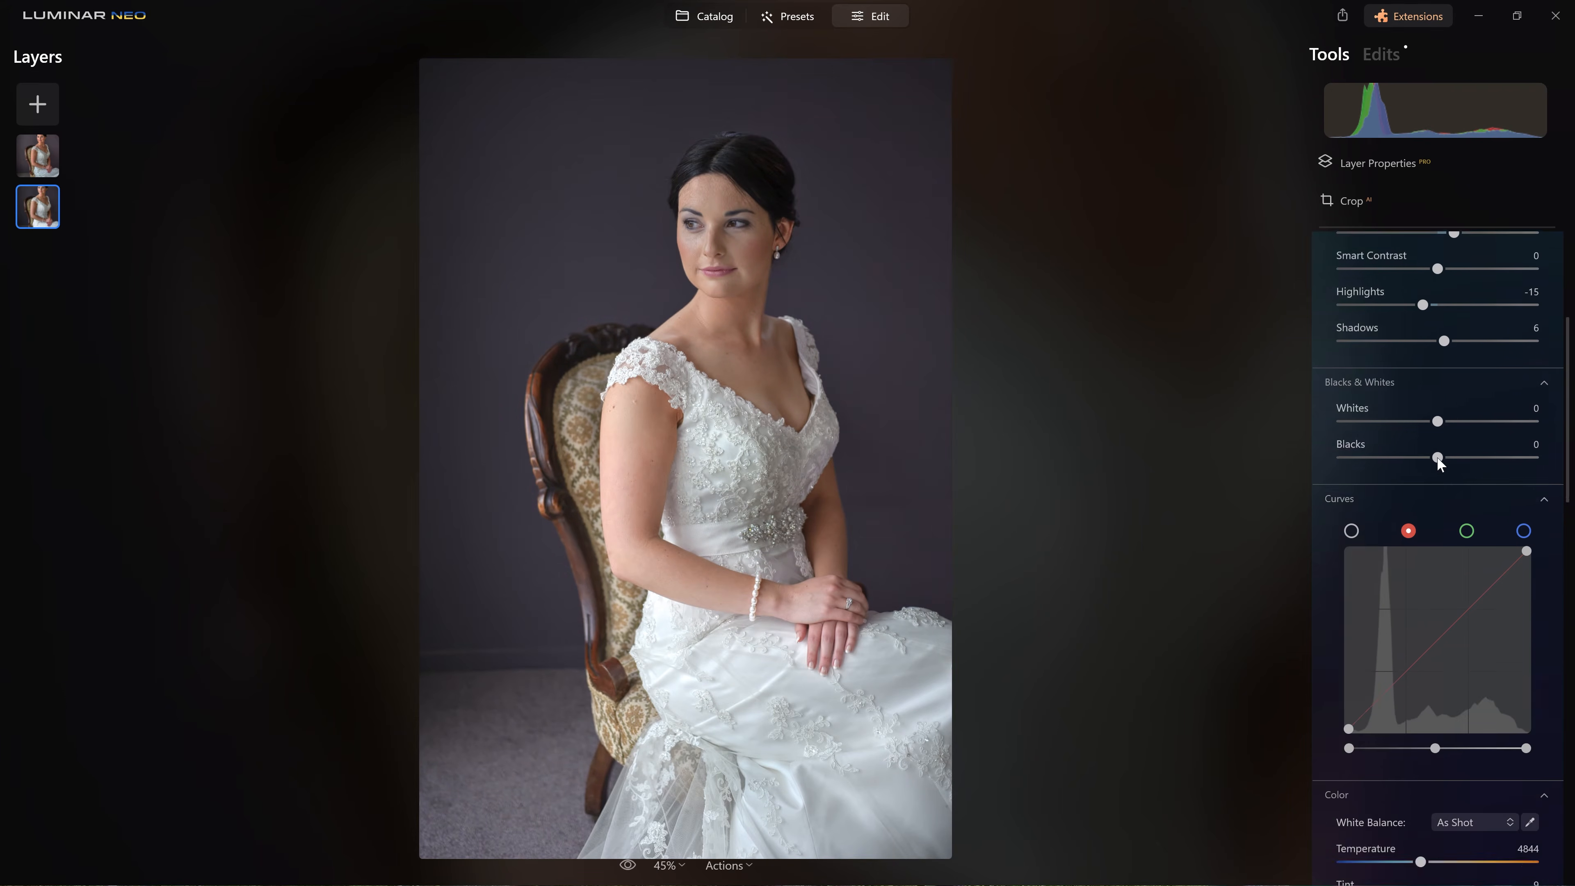
drag(1441, 418, 1506, 422)
key(j)
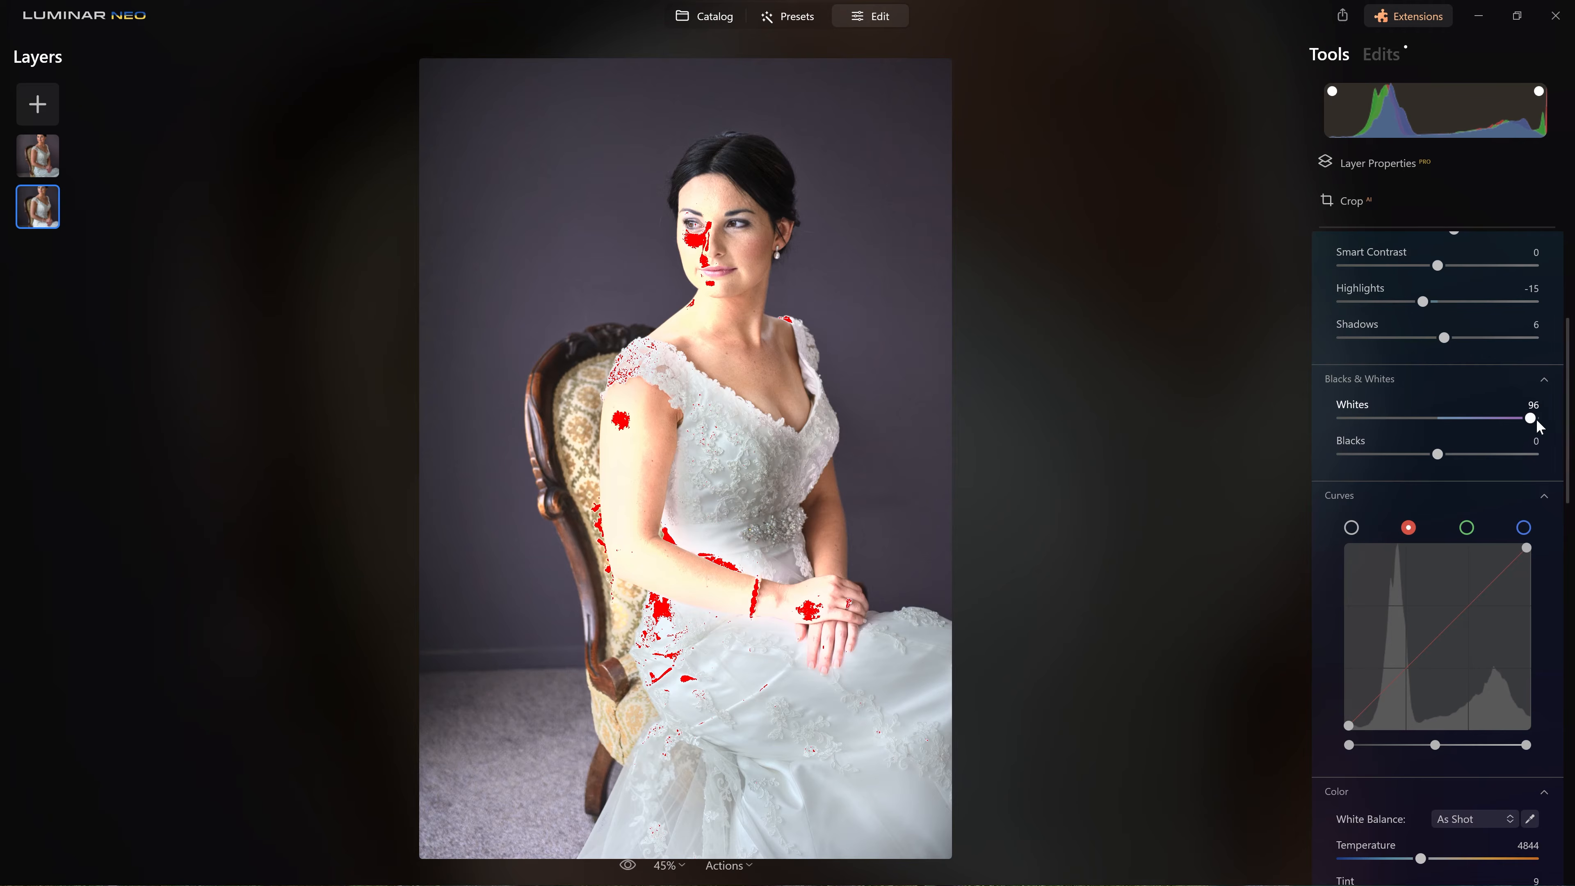
drag(1533, 419, 1448, 419)
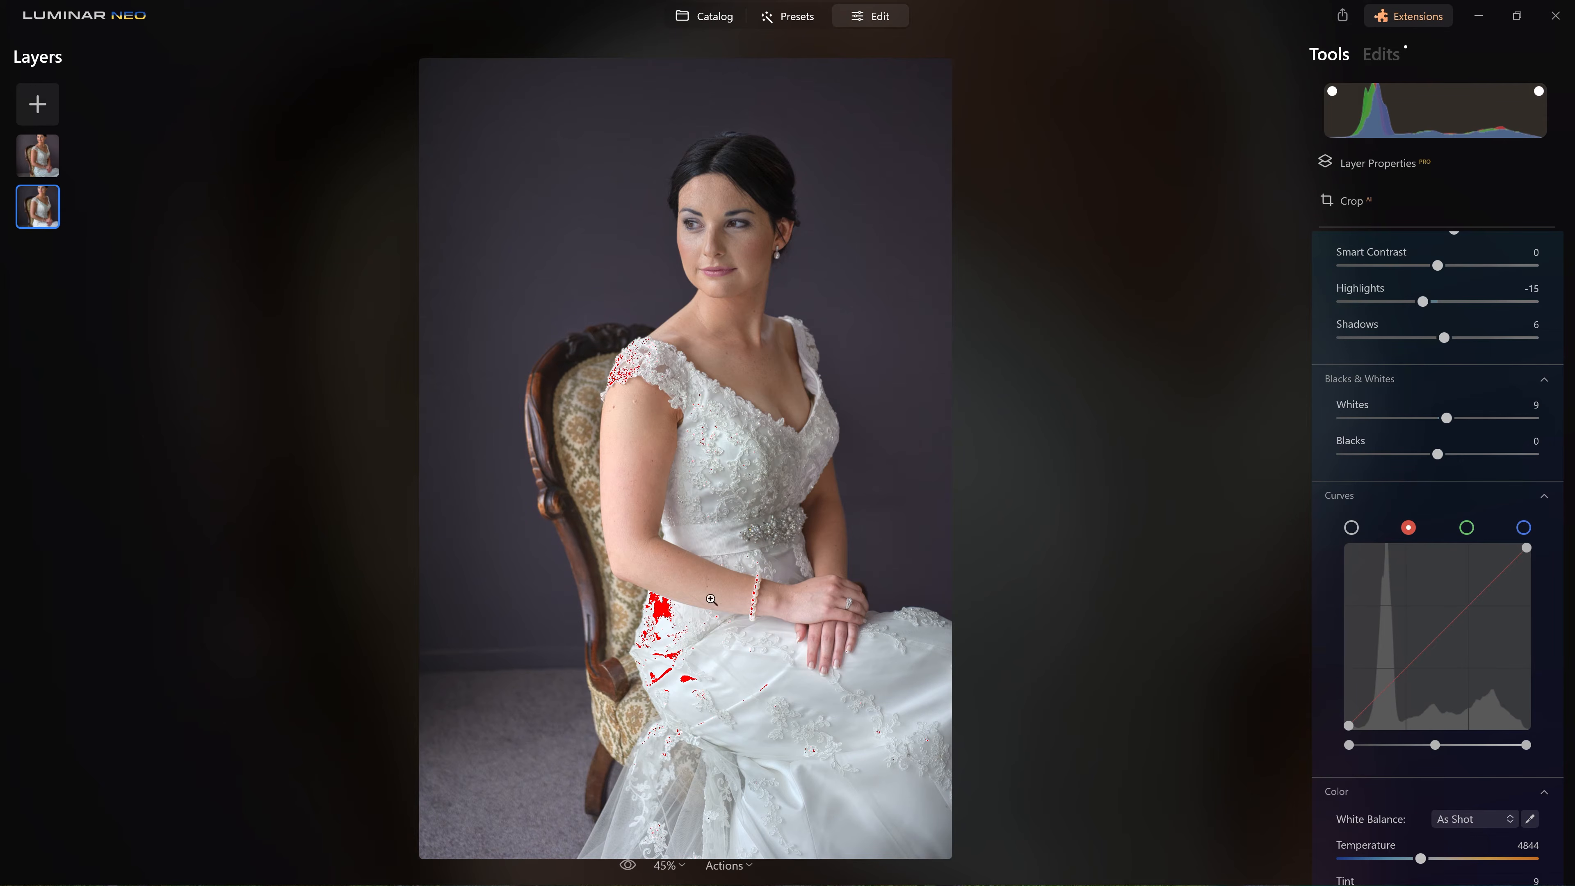
Review the base layer's list of raw edits and its Develop settings
click(28, 160)
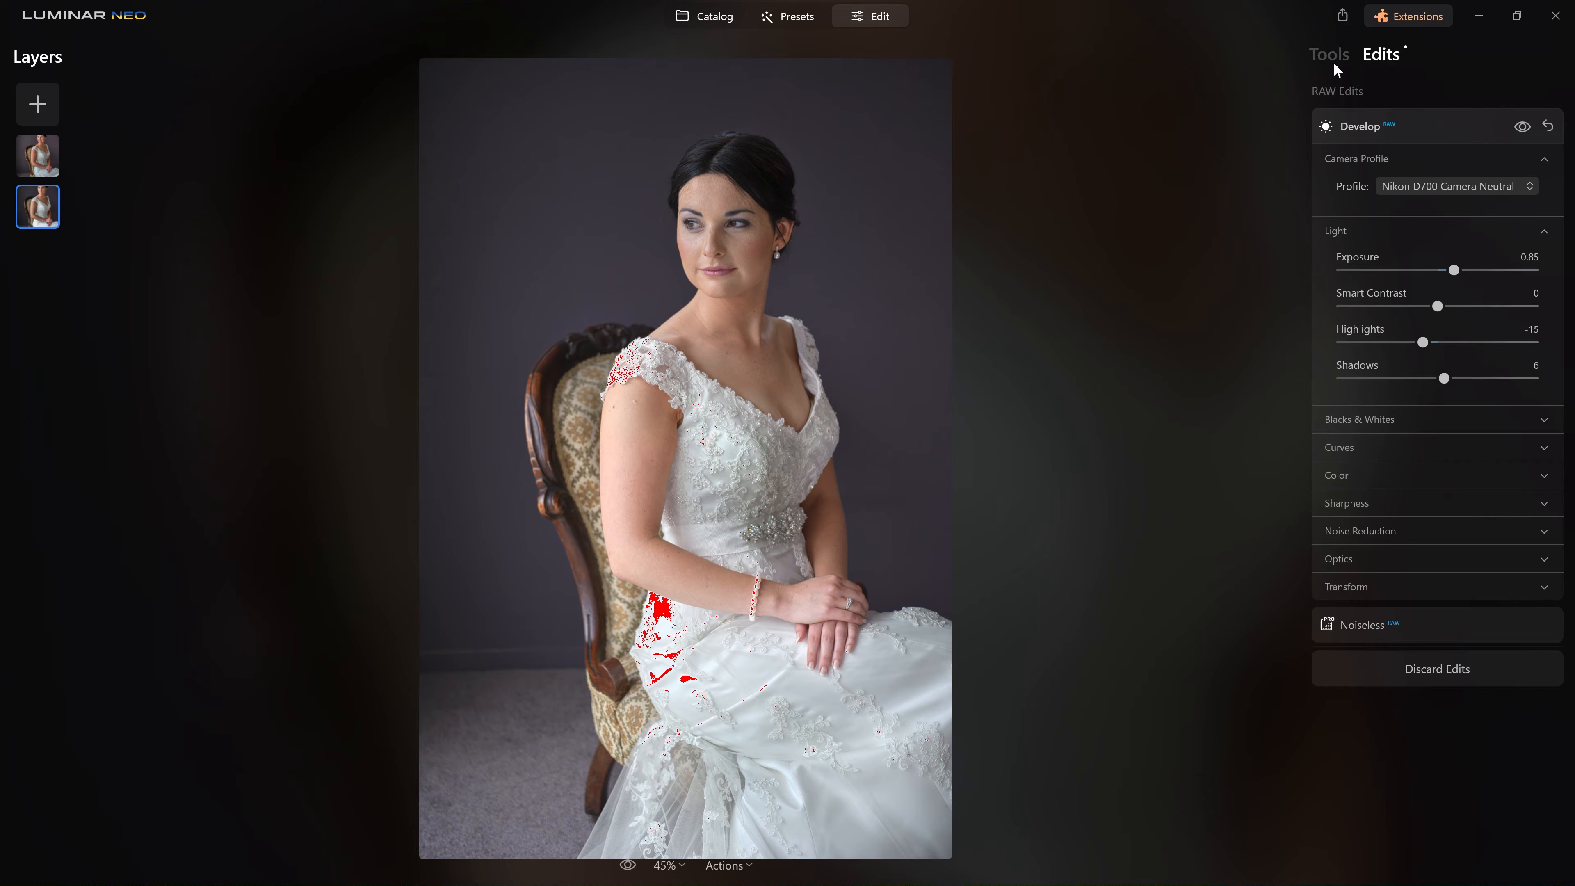
click(1330, 56)
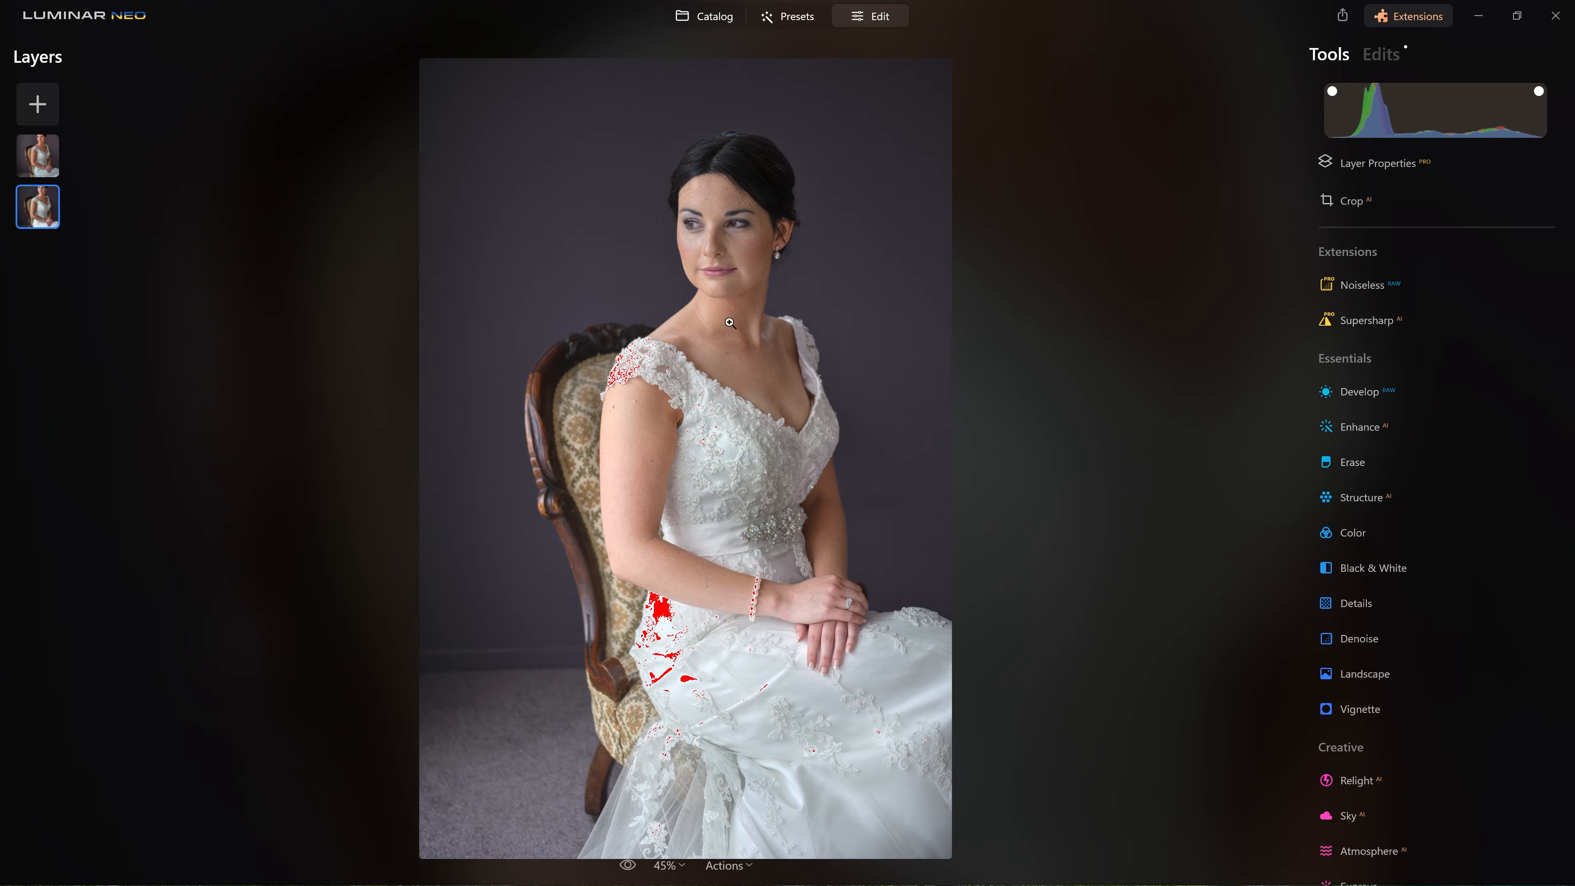
click(1388, 392)
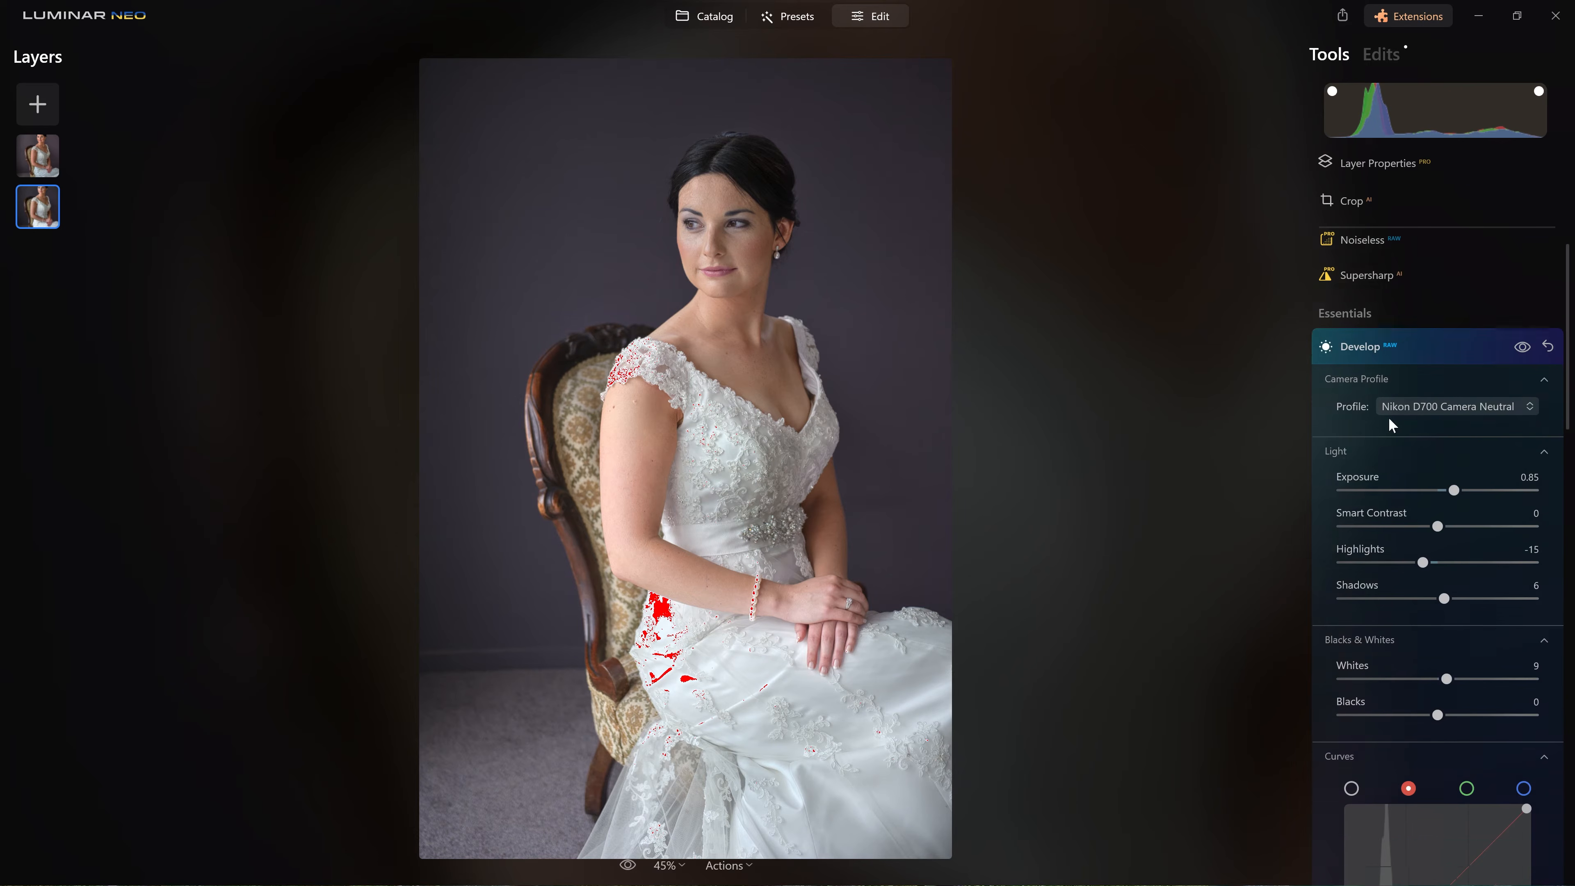
click(1404, 280)
click(1408, 293)
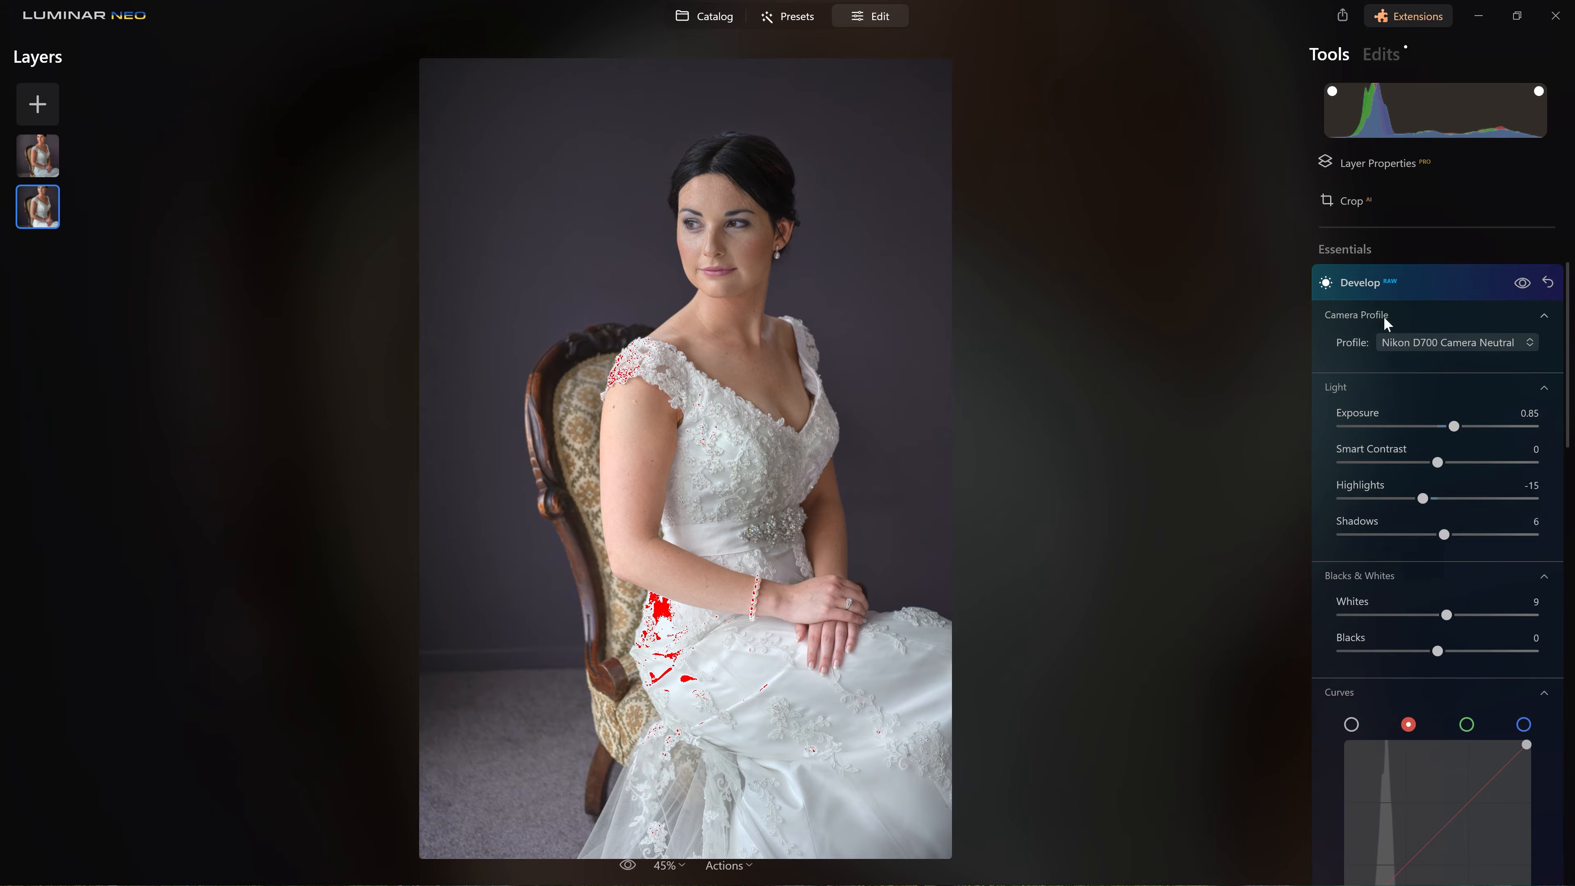
click(1361, 282)
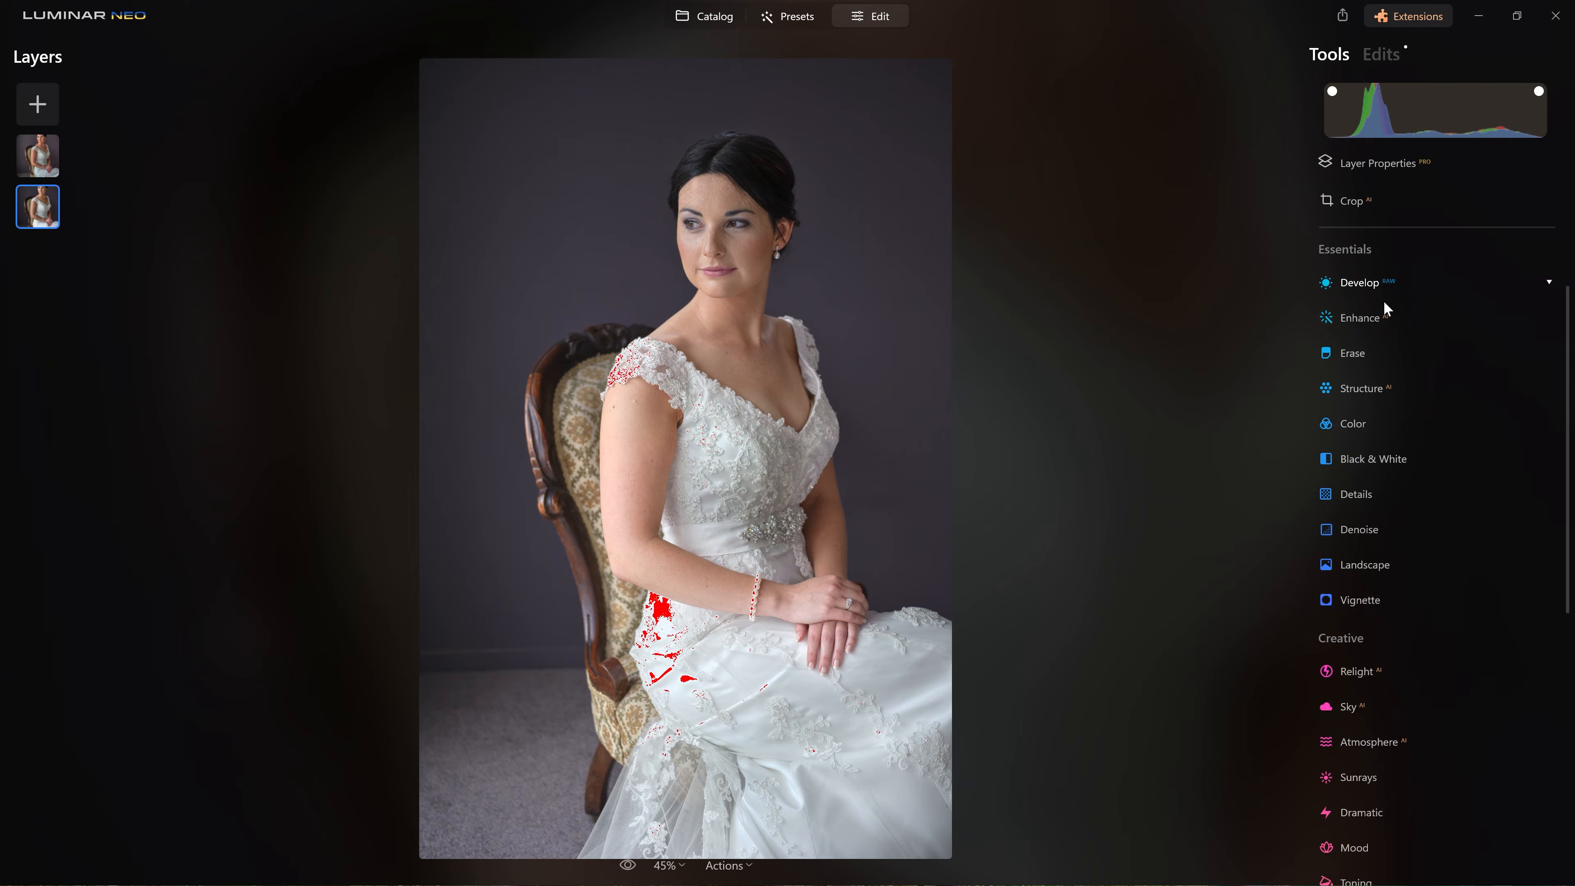
Try an Accent strength of 22 in the Enhance tool on the base layer and check its list of edits
click(1352, 317)
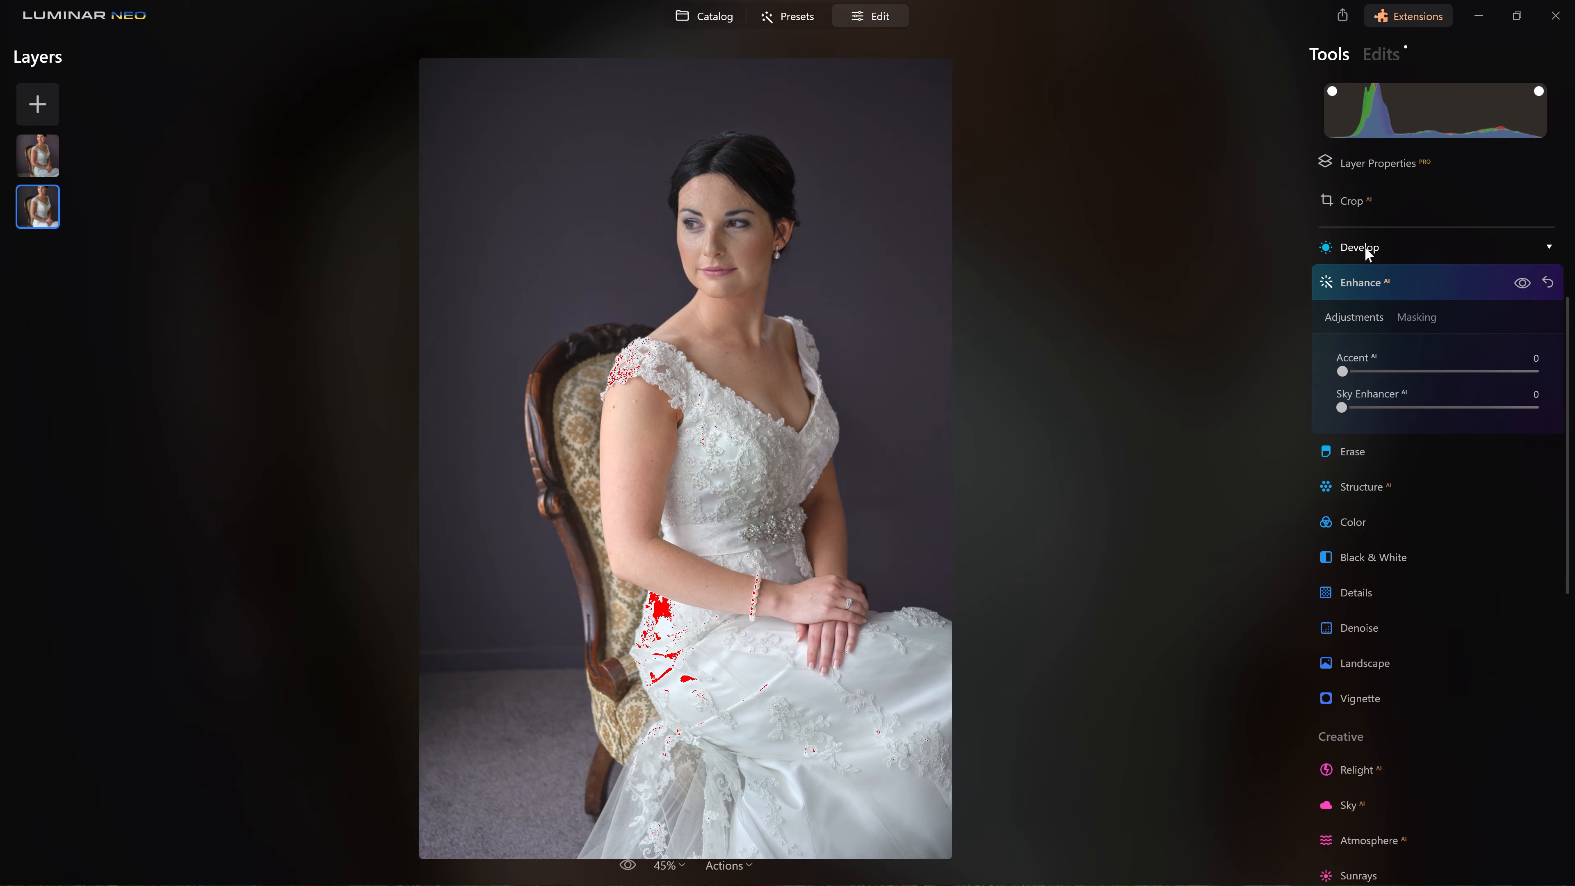
drag(1348, 364, 1383, 373)
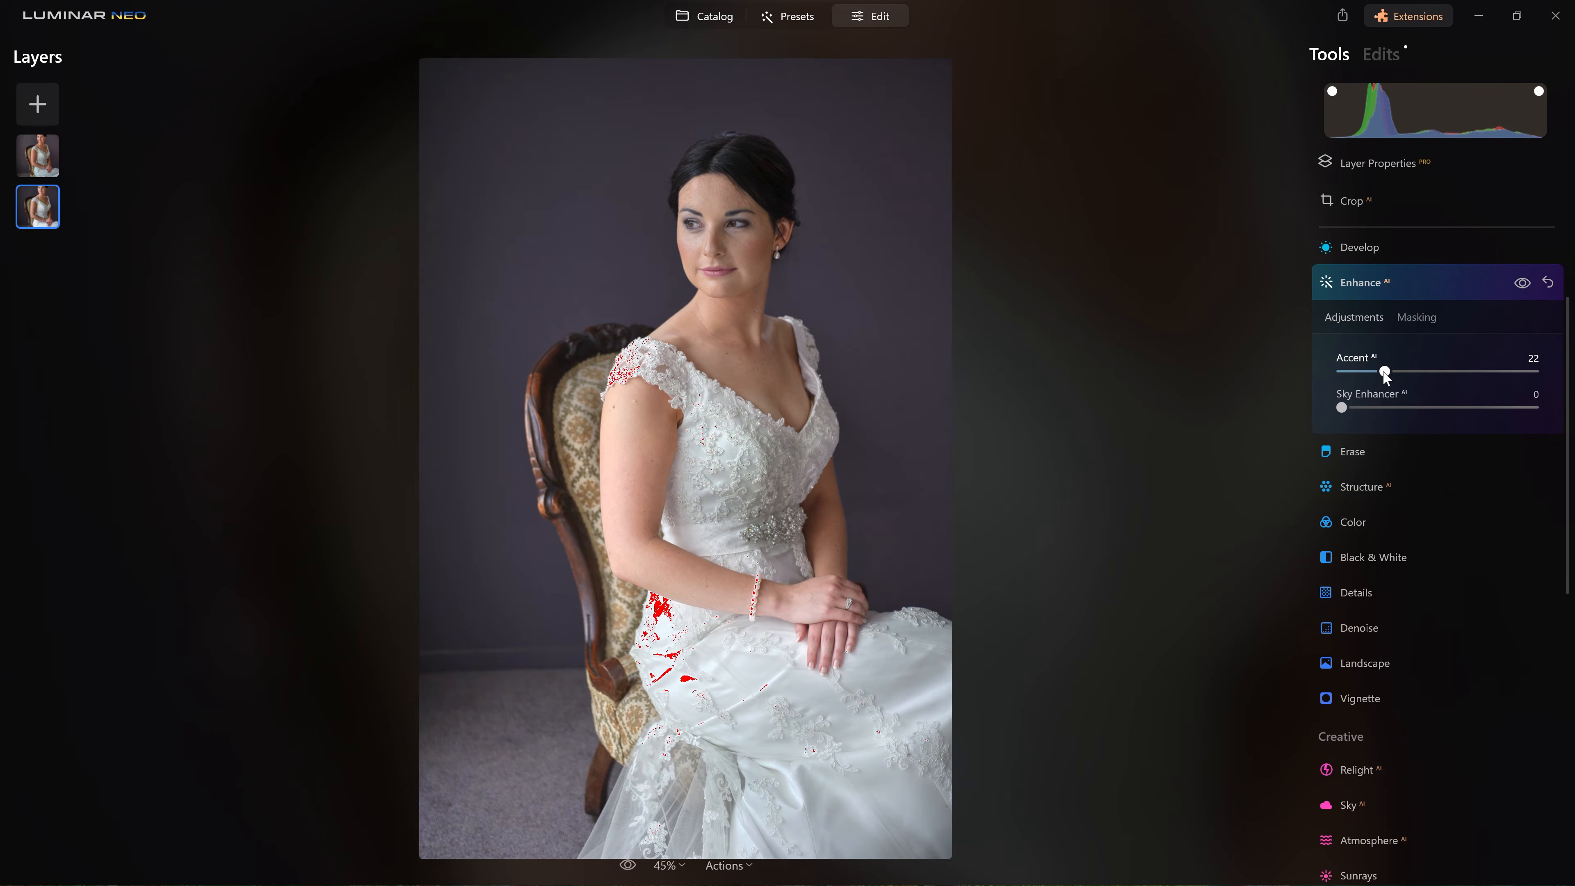
click(1361, 282)
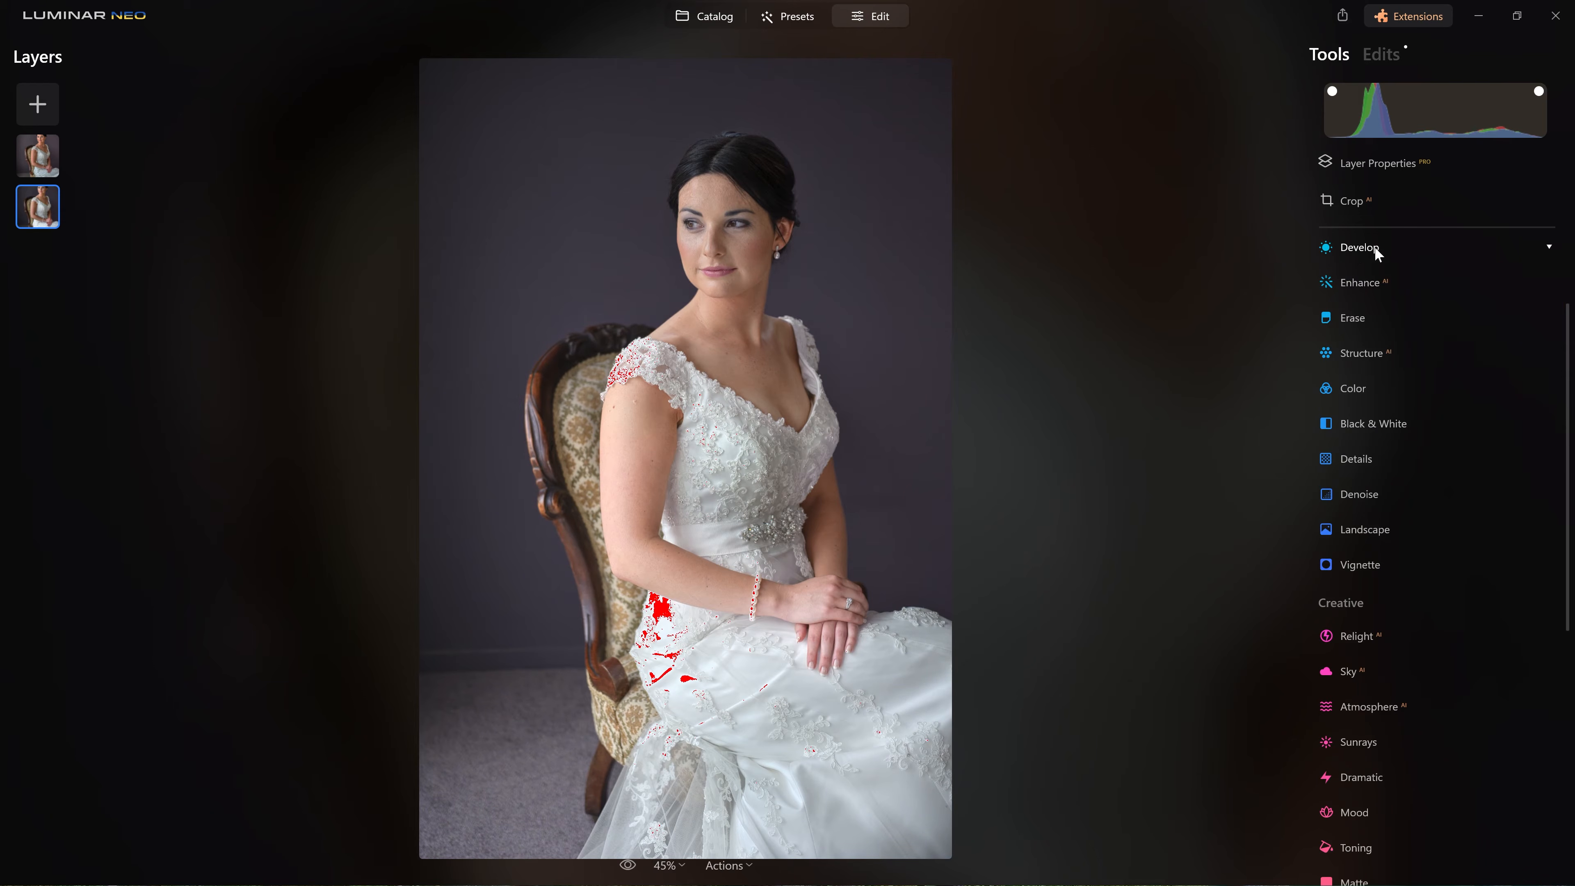
click(1376, 52)
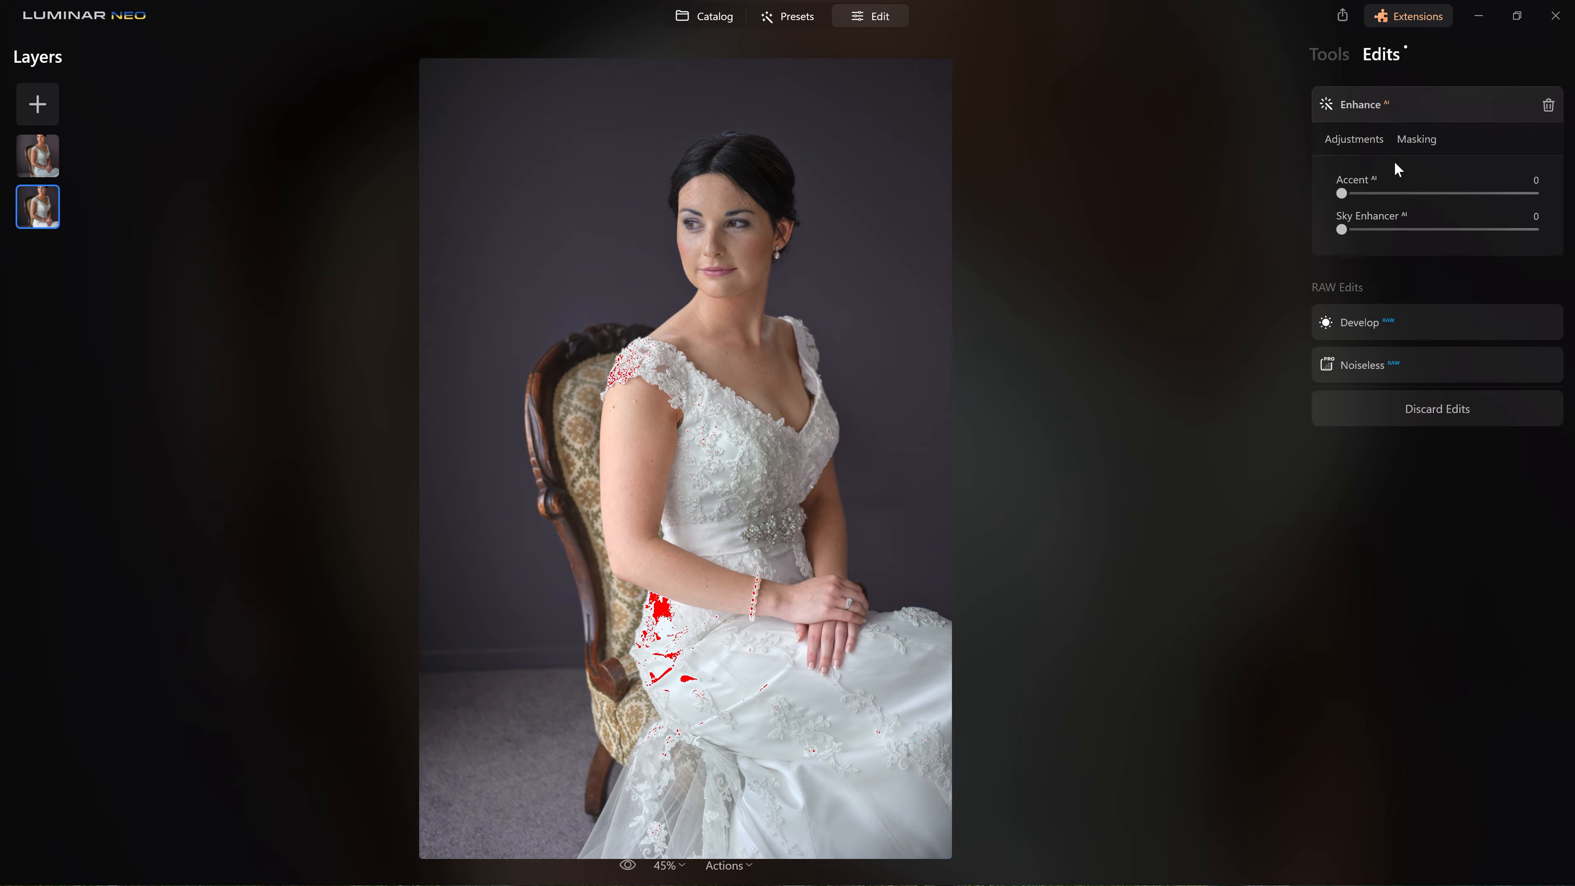
click(1340, 60)
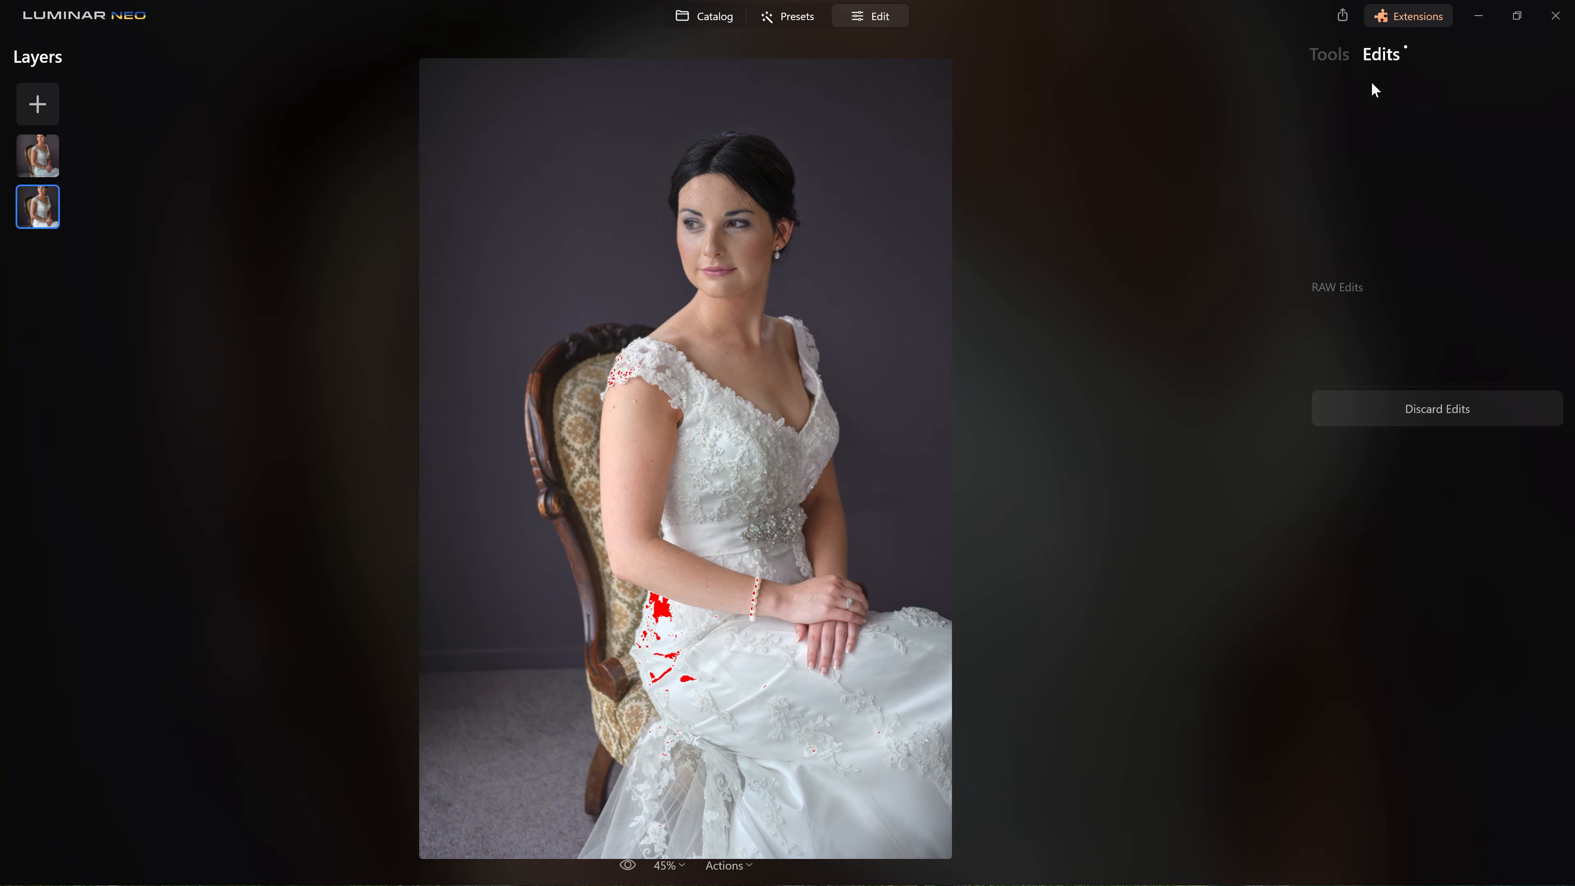
Darken the base layer with a second Develop adjustment, using an exposure of -1.41 and highlights of -63
click(1404, 245)
scroll(1396, 242, up, 1)
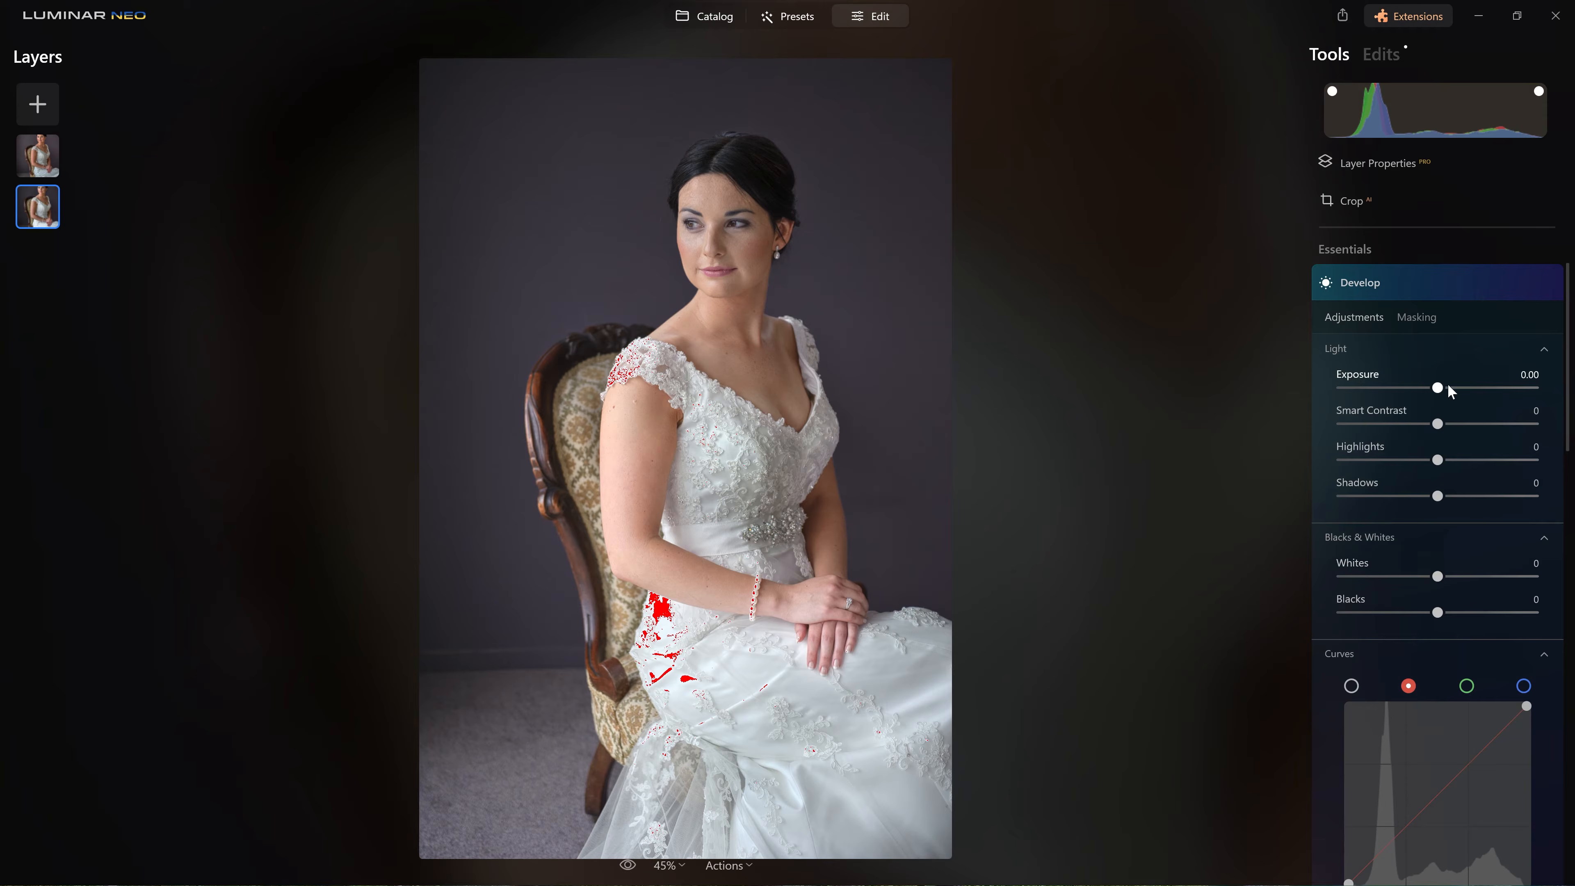
drag(1441, 384, 1422, 389)
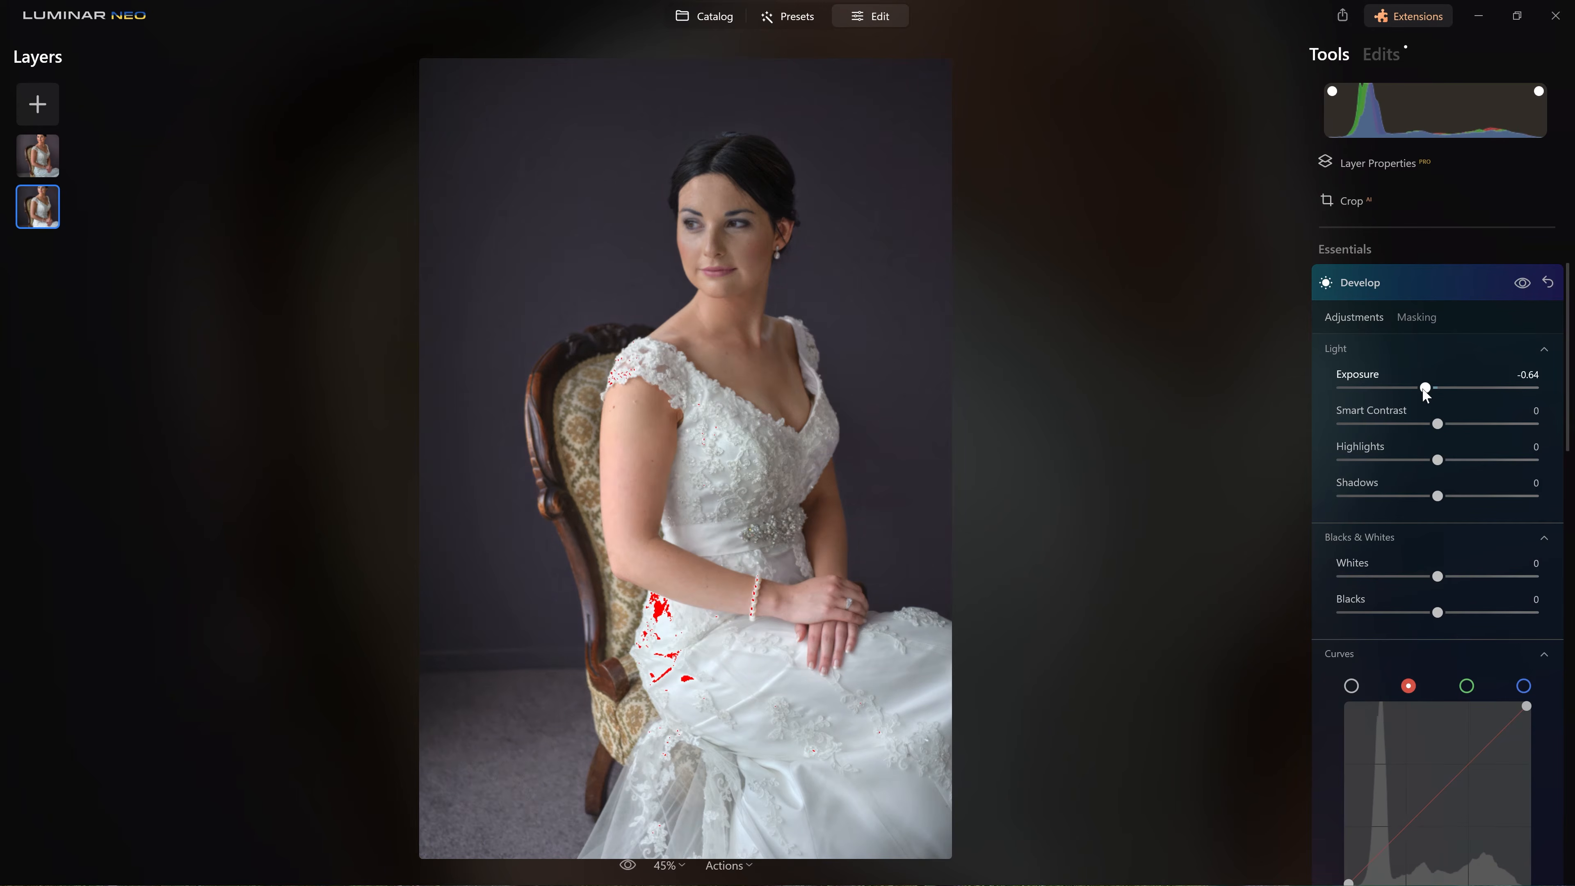
drag(1436, 460, 1377, 460)
drag(1418, 388, 1412, 389)
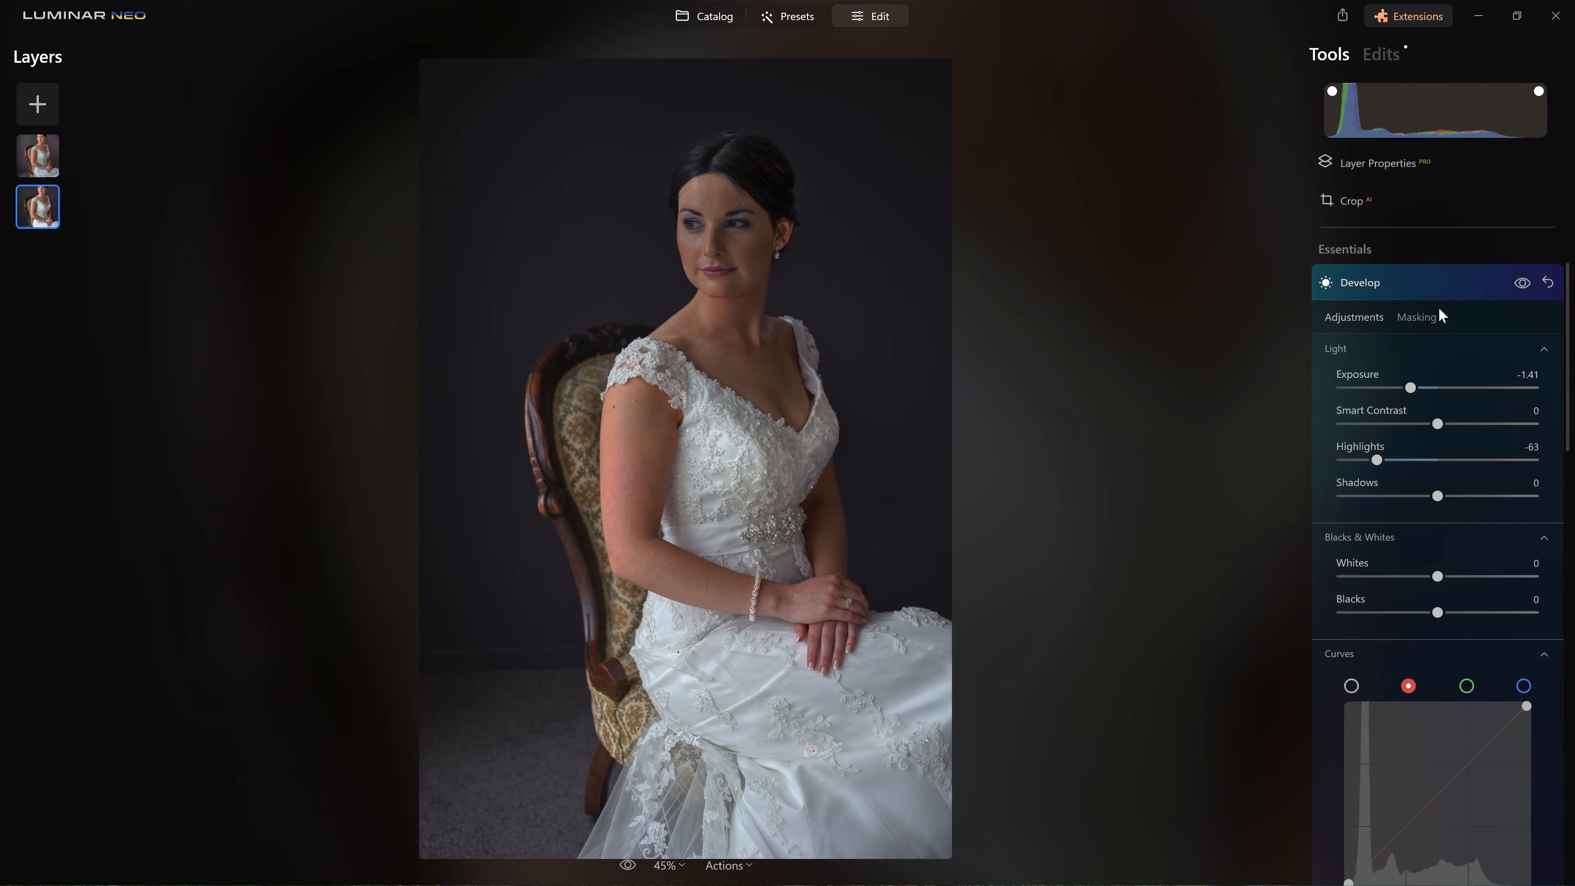
Mask the darkening Develop adjustment with a diagonal linear gradient from the lower-left floor up towards the bride's face
click(1419, 318)
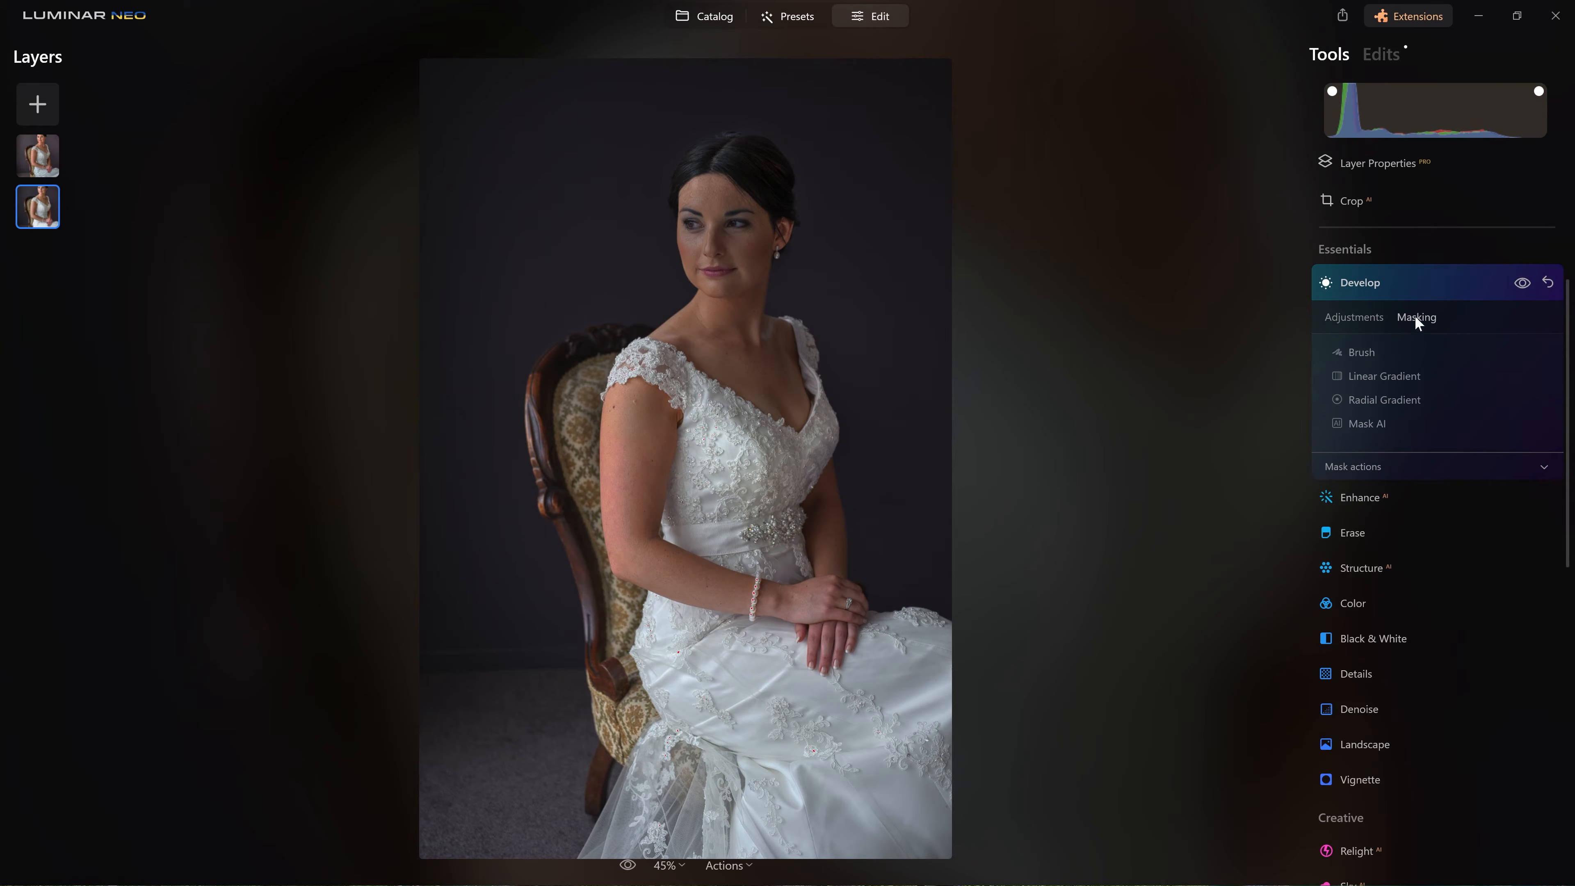
click(1377, 375)
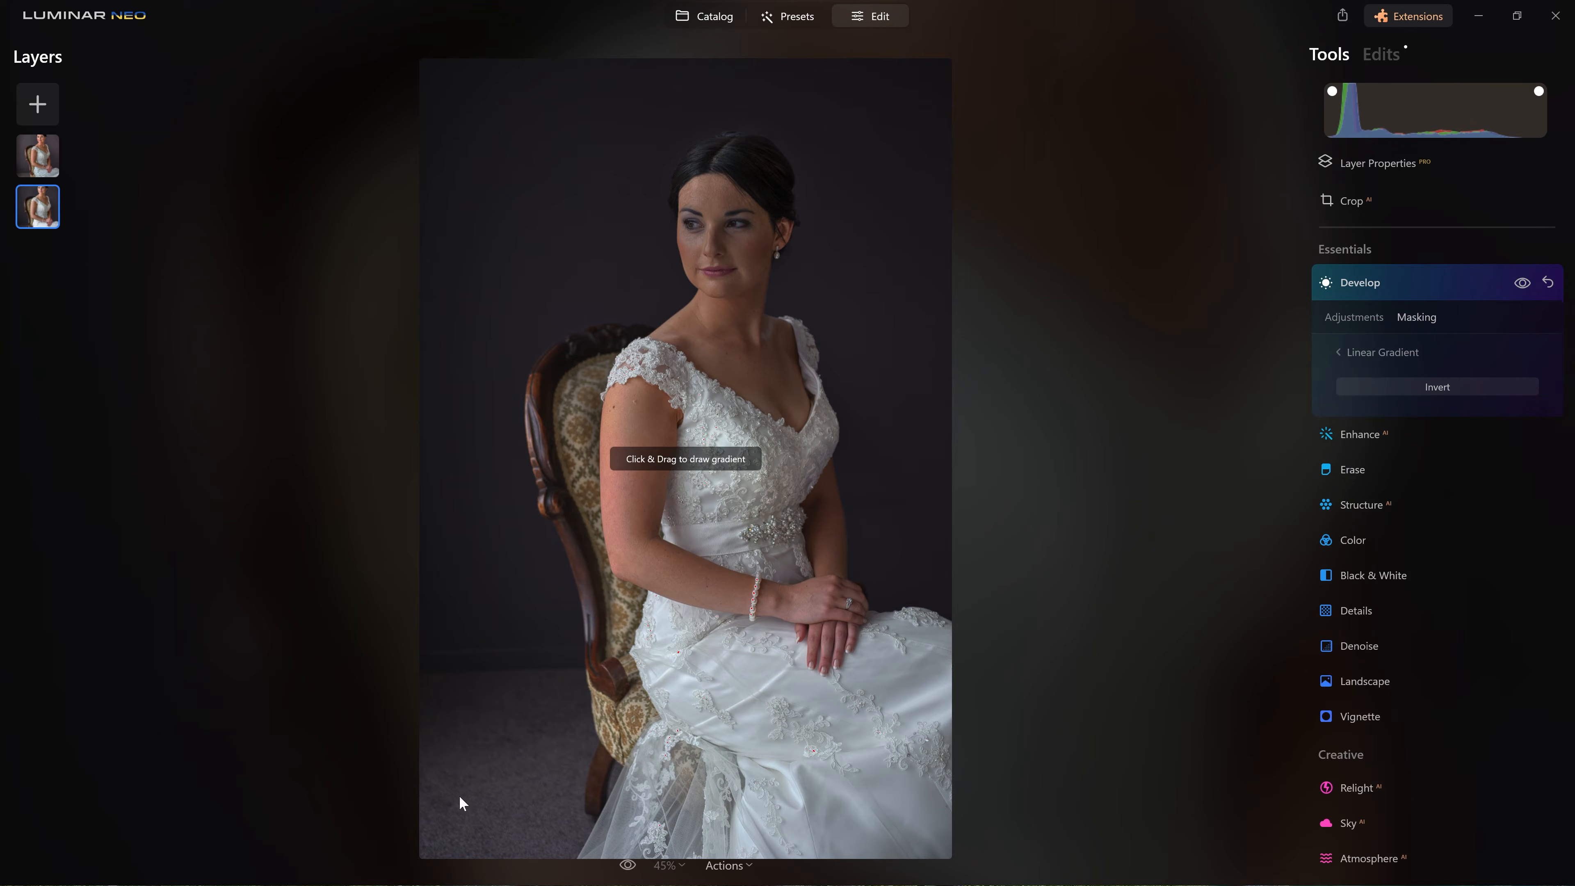
mouse_move(453, 811)
mouse_down()
mouse_move(679, 310)
mouse_move(747, 242)
mouse_up()
drag(602, 526, 582, 560)
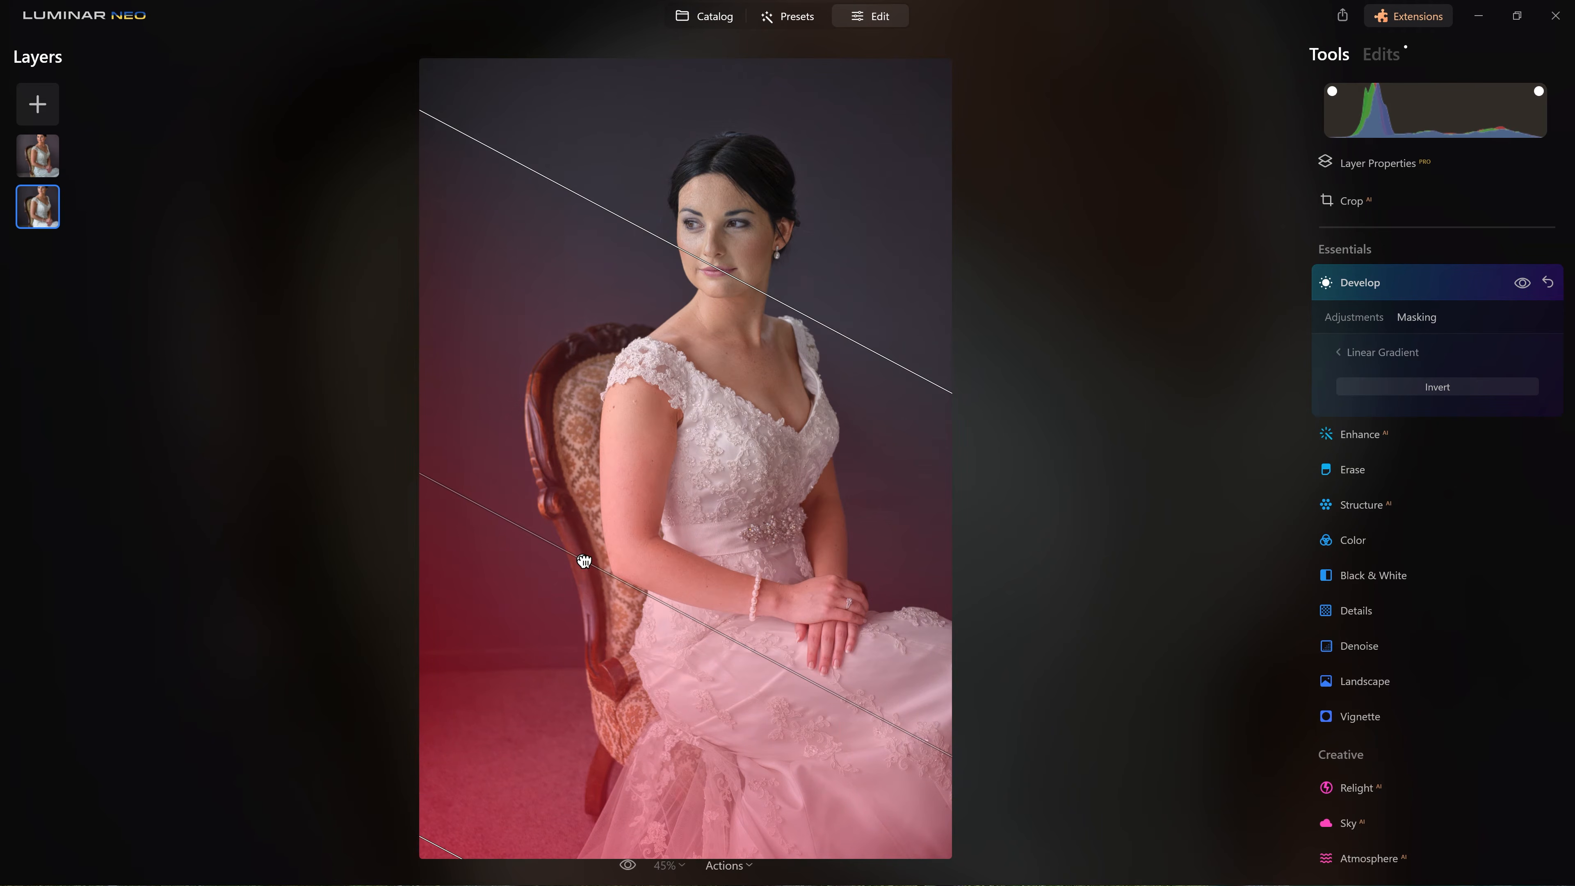
click(1403, 280)
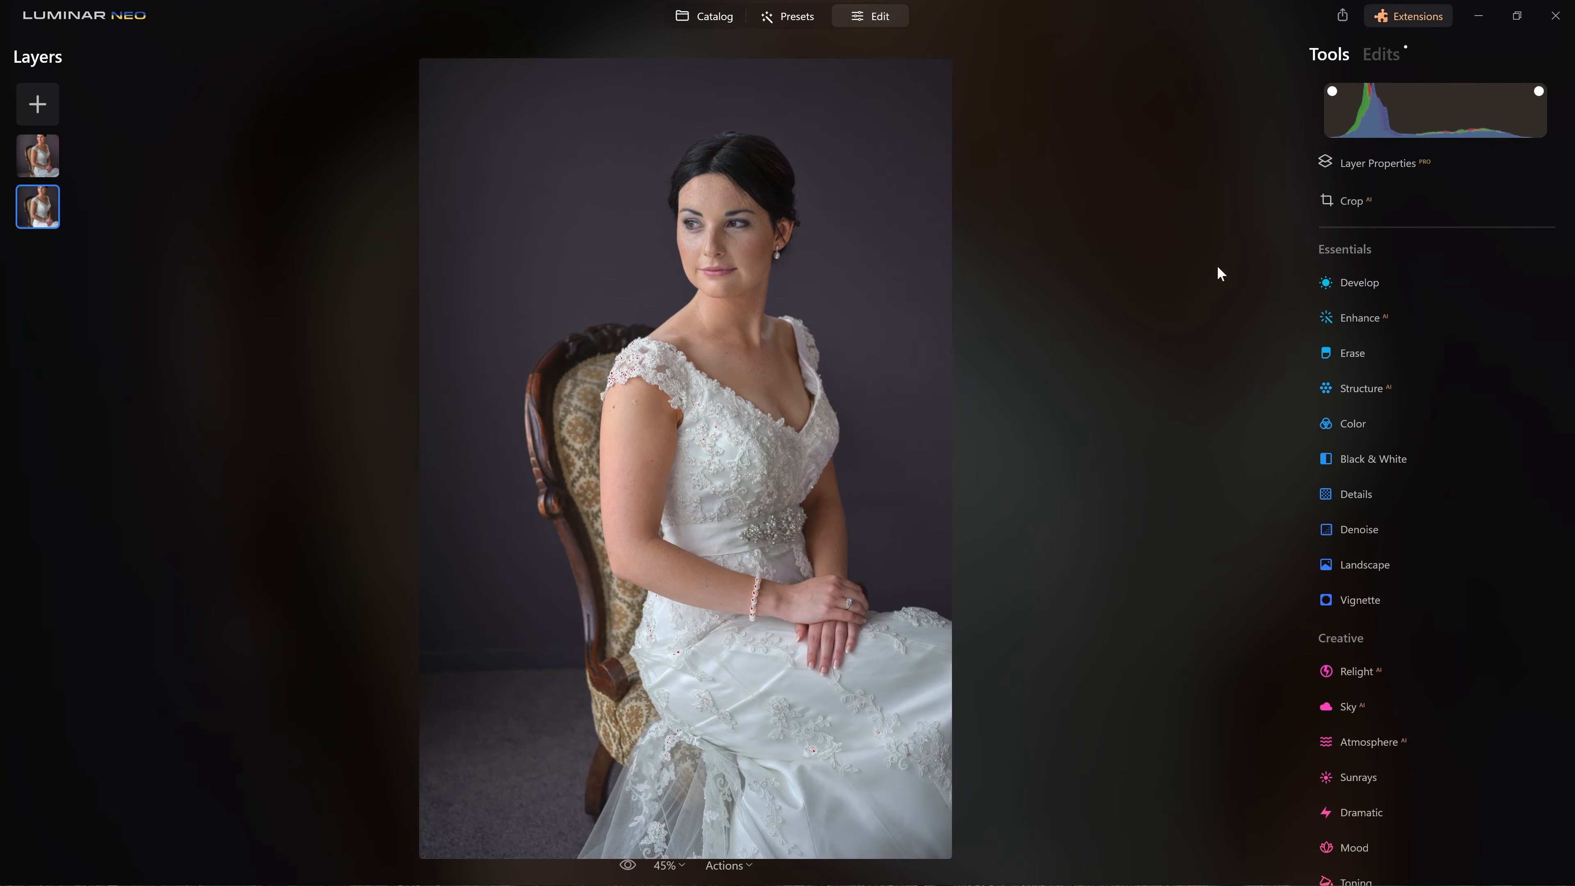
Compare the developed portrait with its unedited version by toggling the before view
click(627, 865)
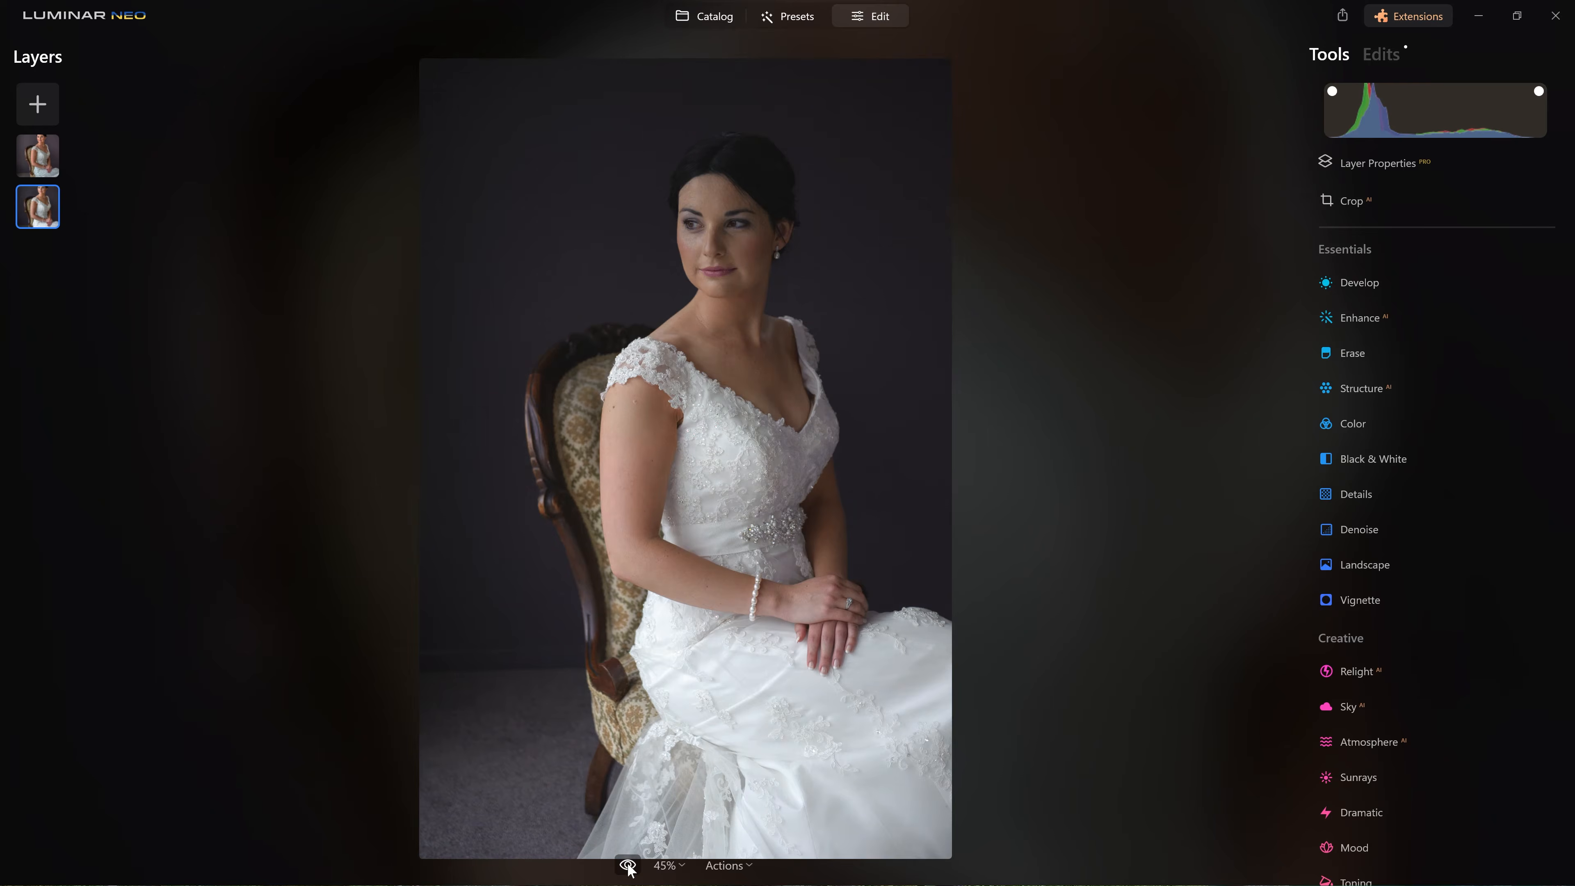
click(628, 865)
click(627, 866)
click(628, 866)
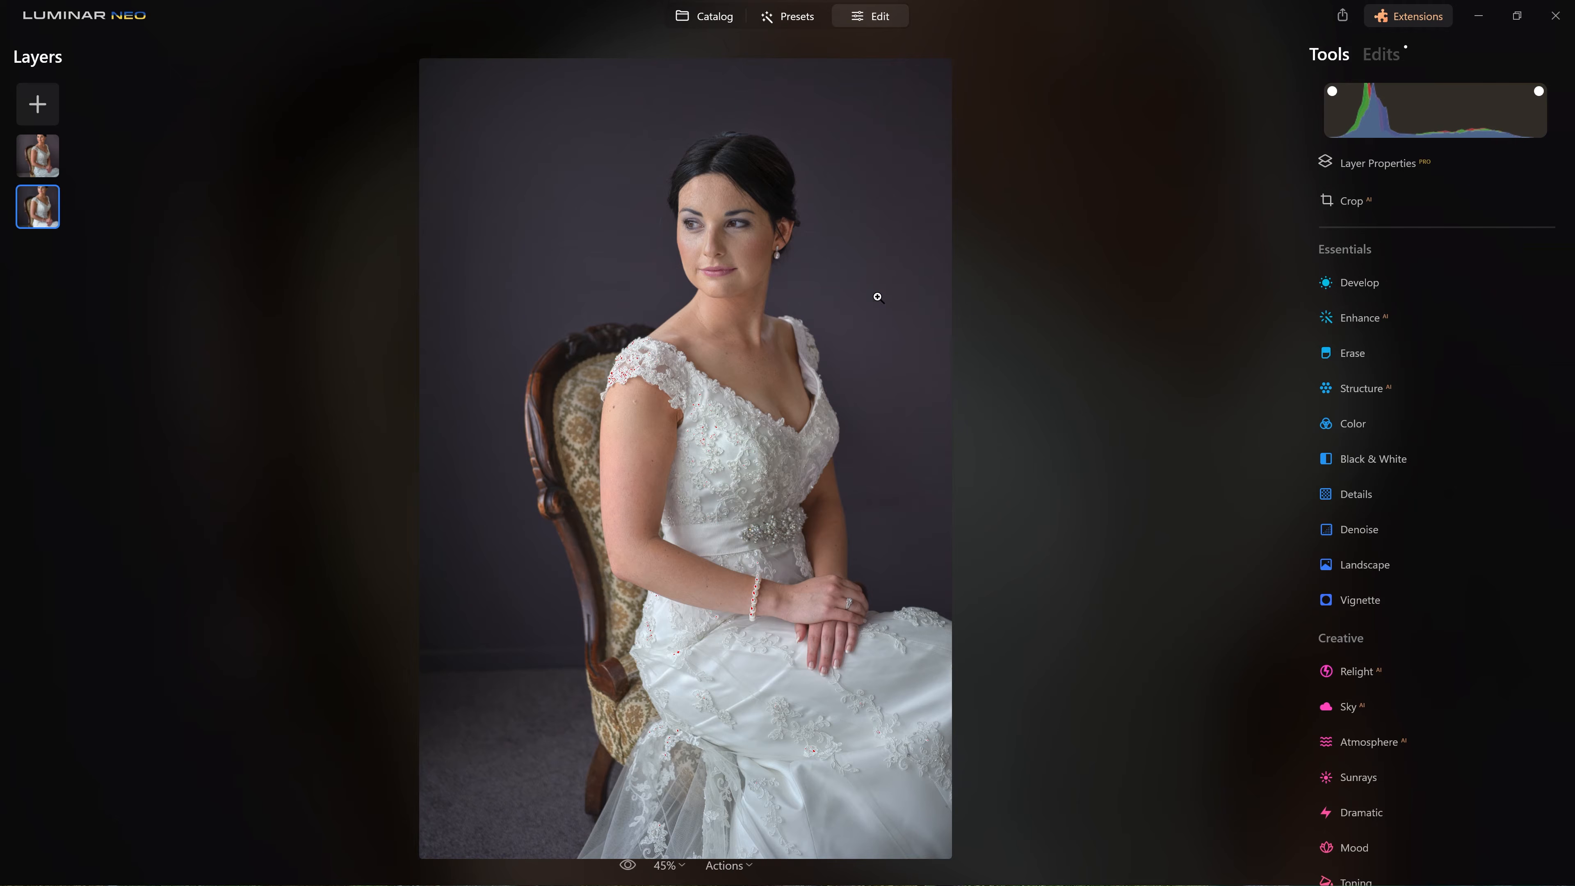
Export the portrait as a 16-bit uncompressed TIFF in Adobe RGB, named Wedding-Portrait-Base
right_click(875, 295)
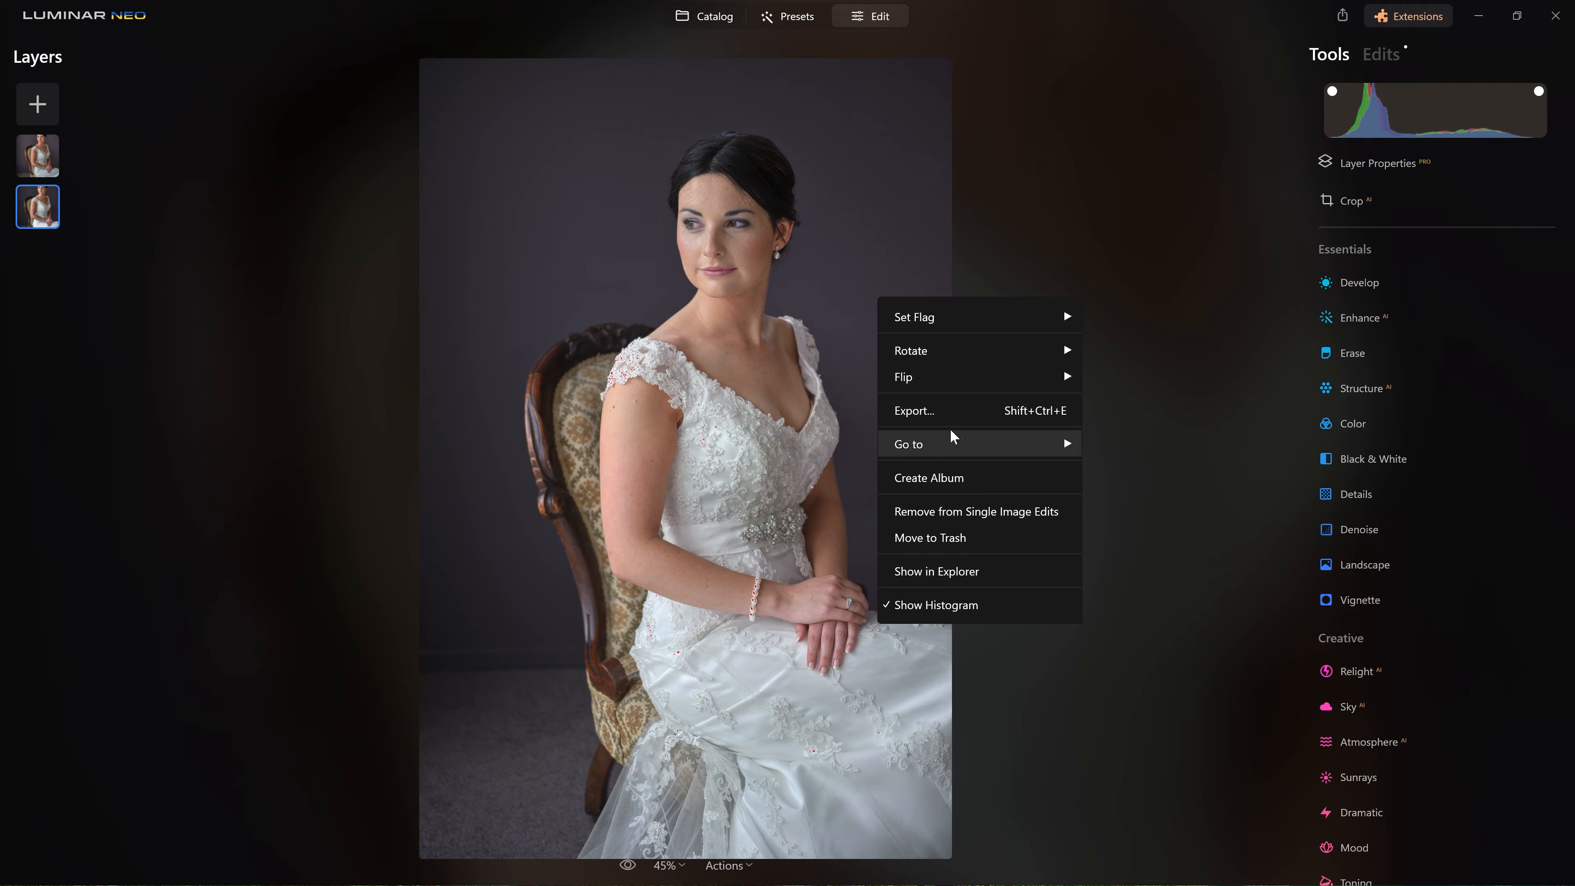
click(942, 410)
key(ctrl+a)
text(Wedding-Portrait-Base)
click(843, 623)
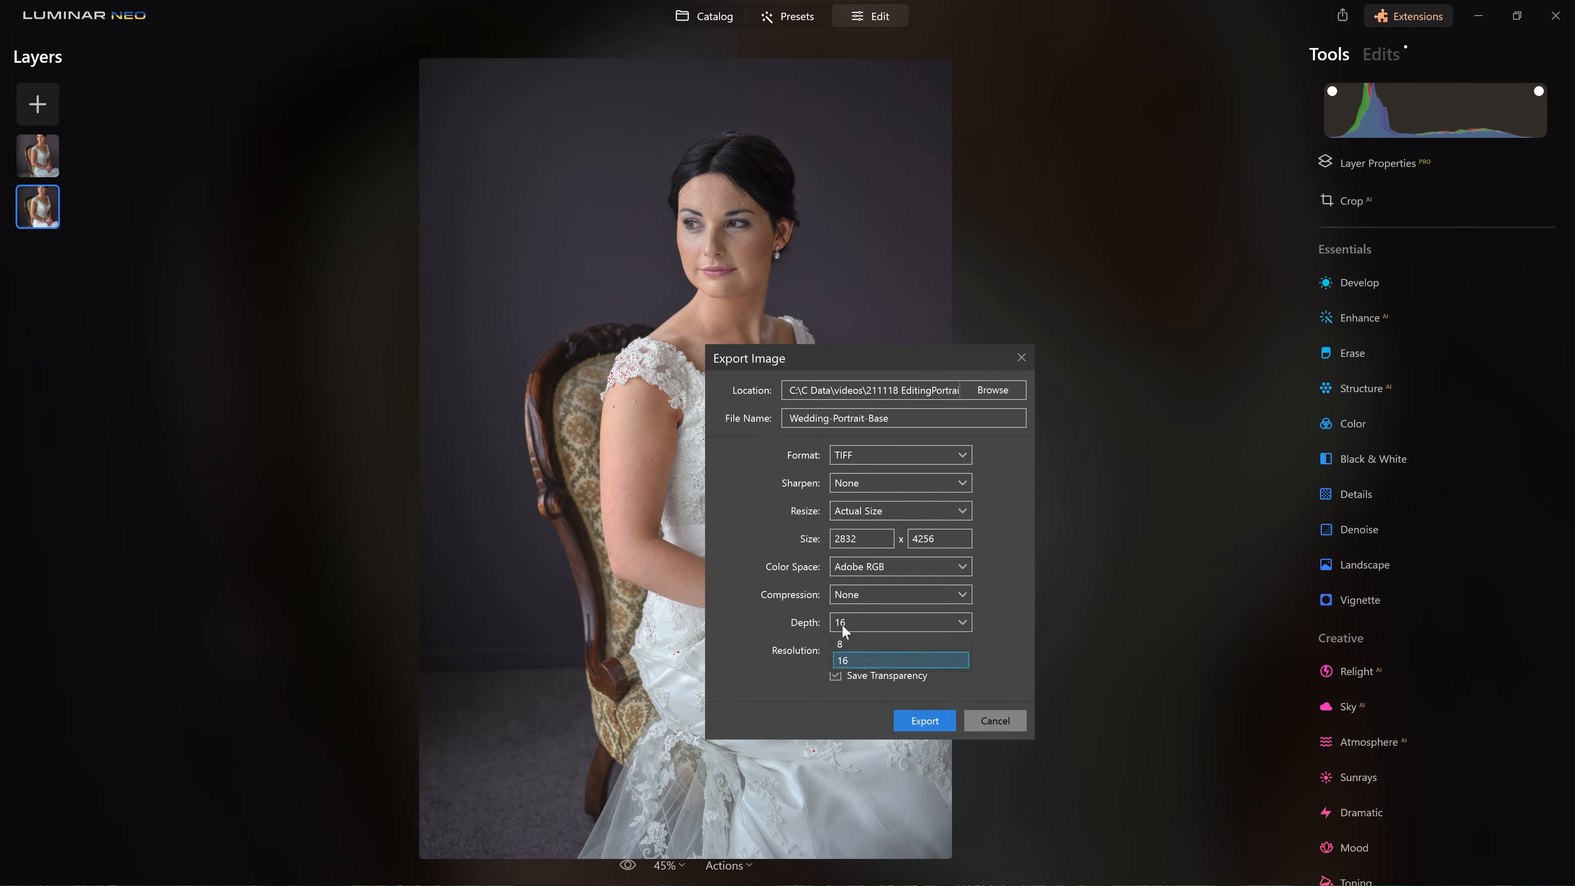
click(862, 661)
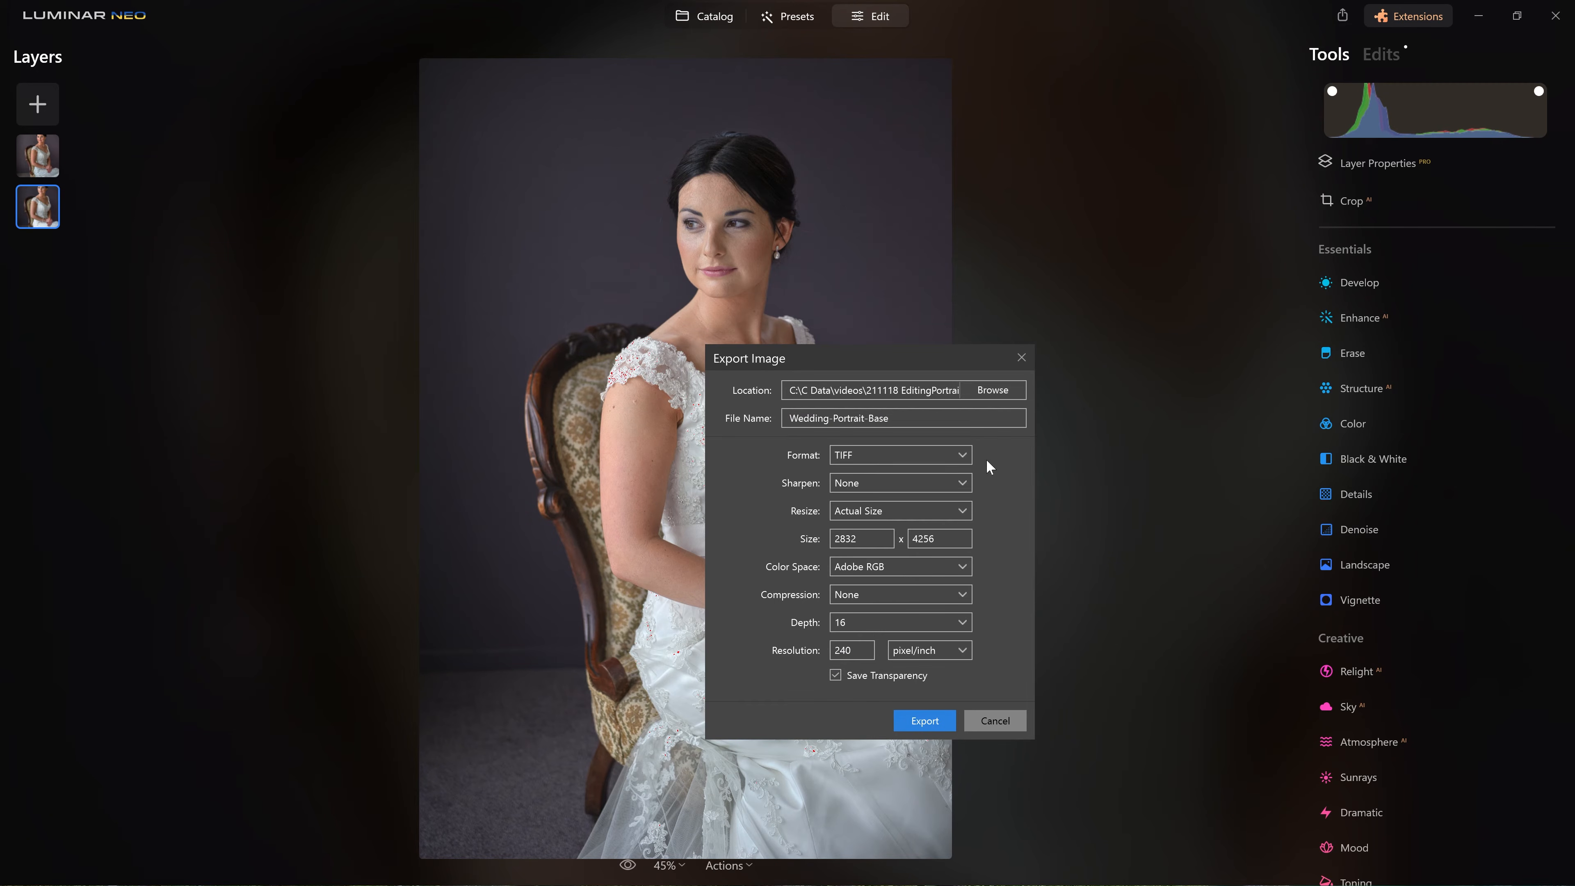
click(881, 563)
click(868, 571)
click(935, 721)
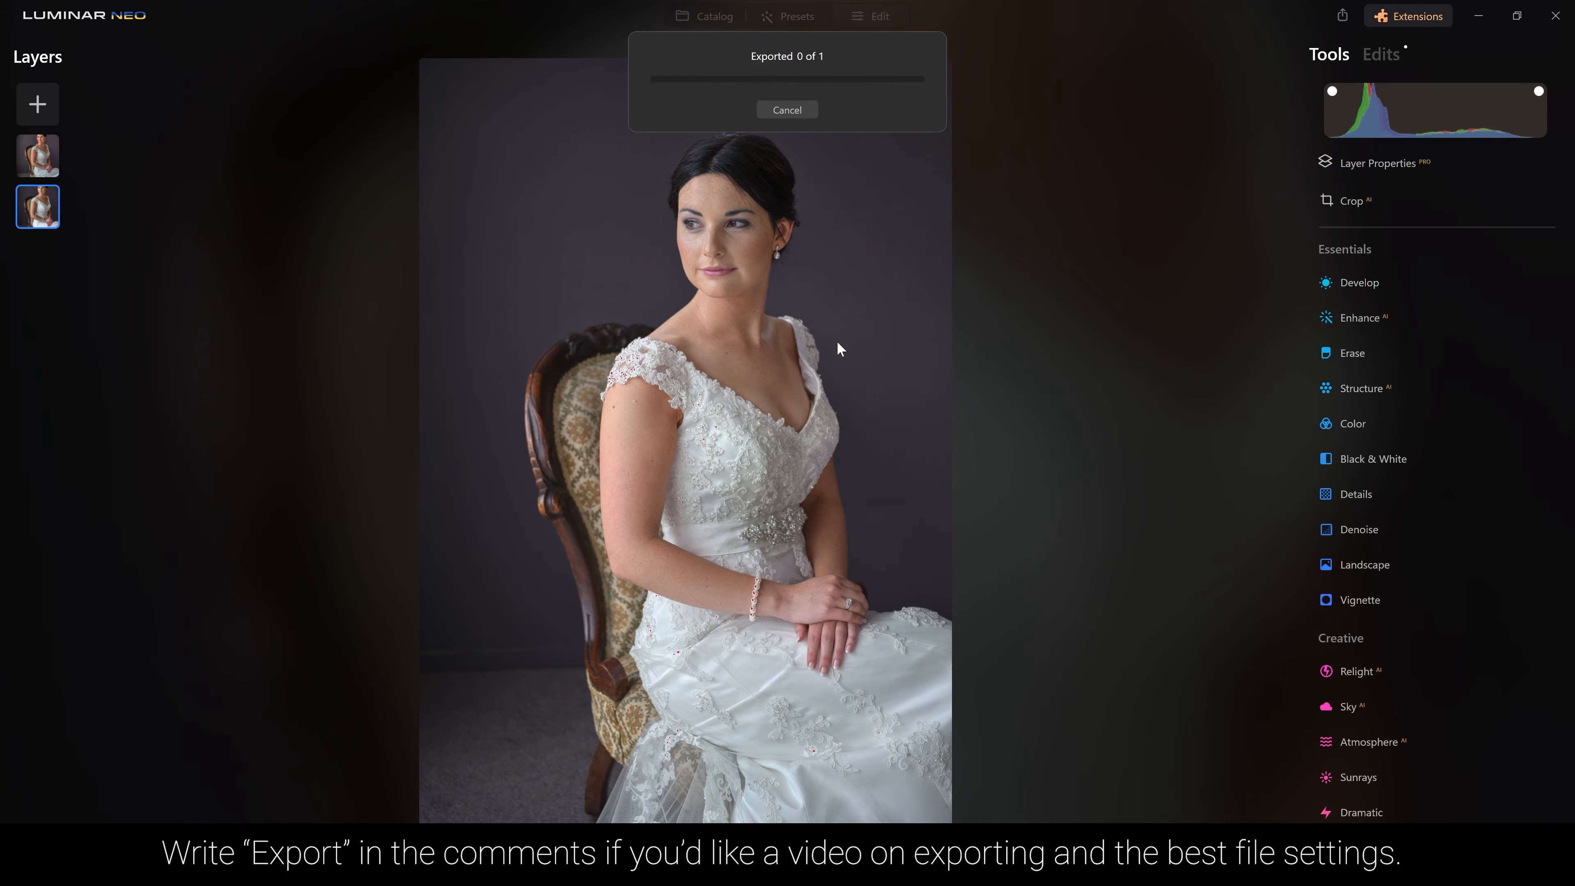
Add the exported base TIFF to the catalog and open it for editing
click(726, 20)
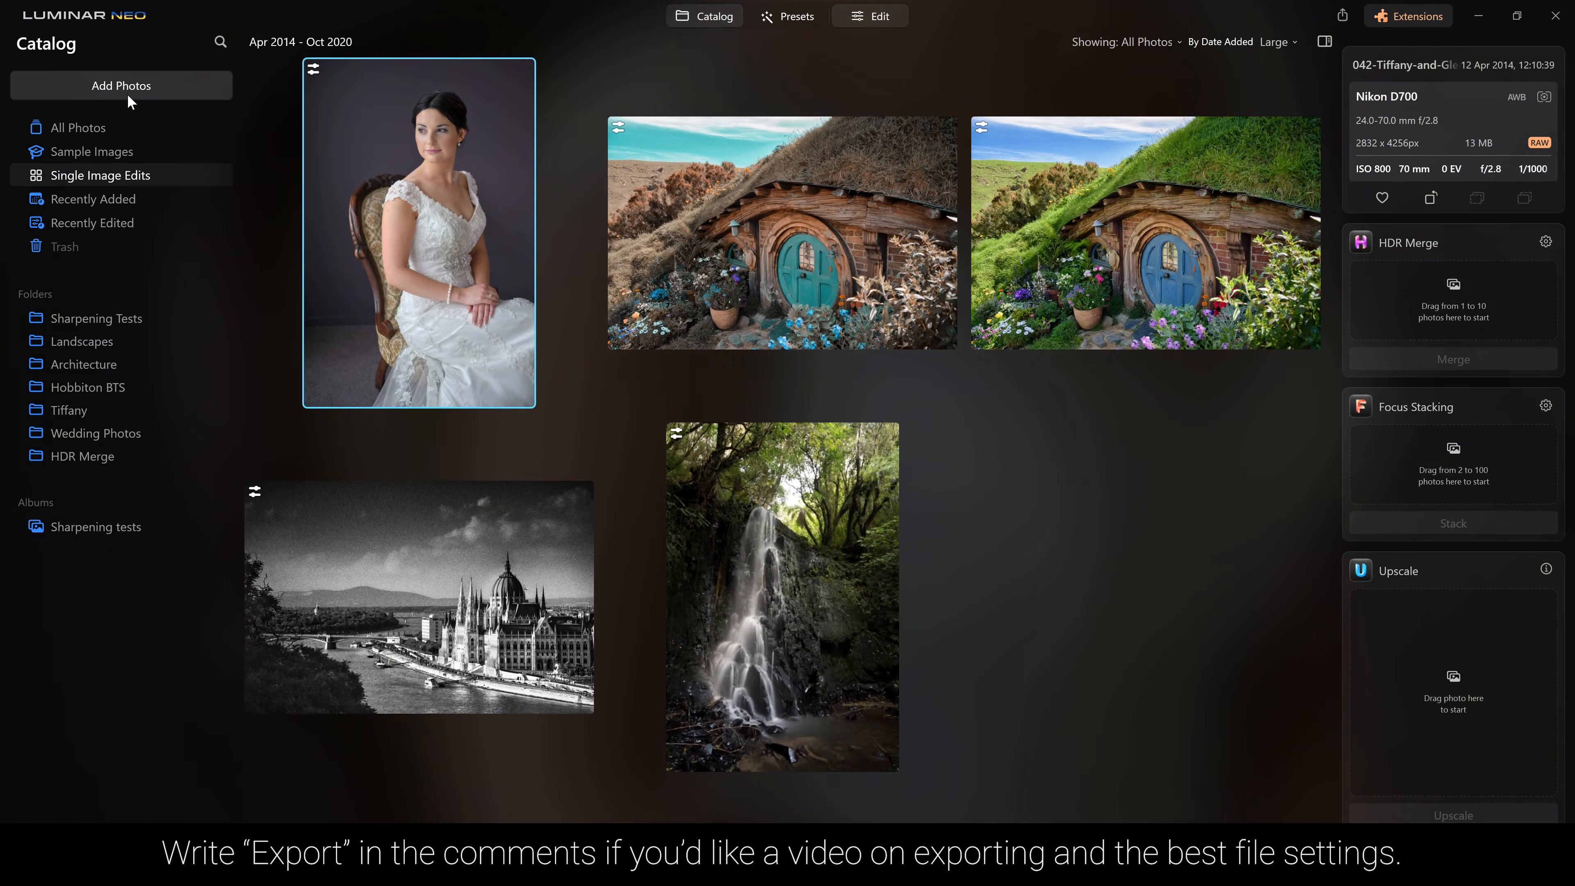
click(128, 88)
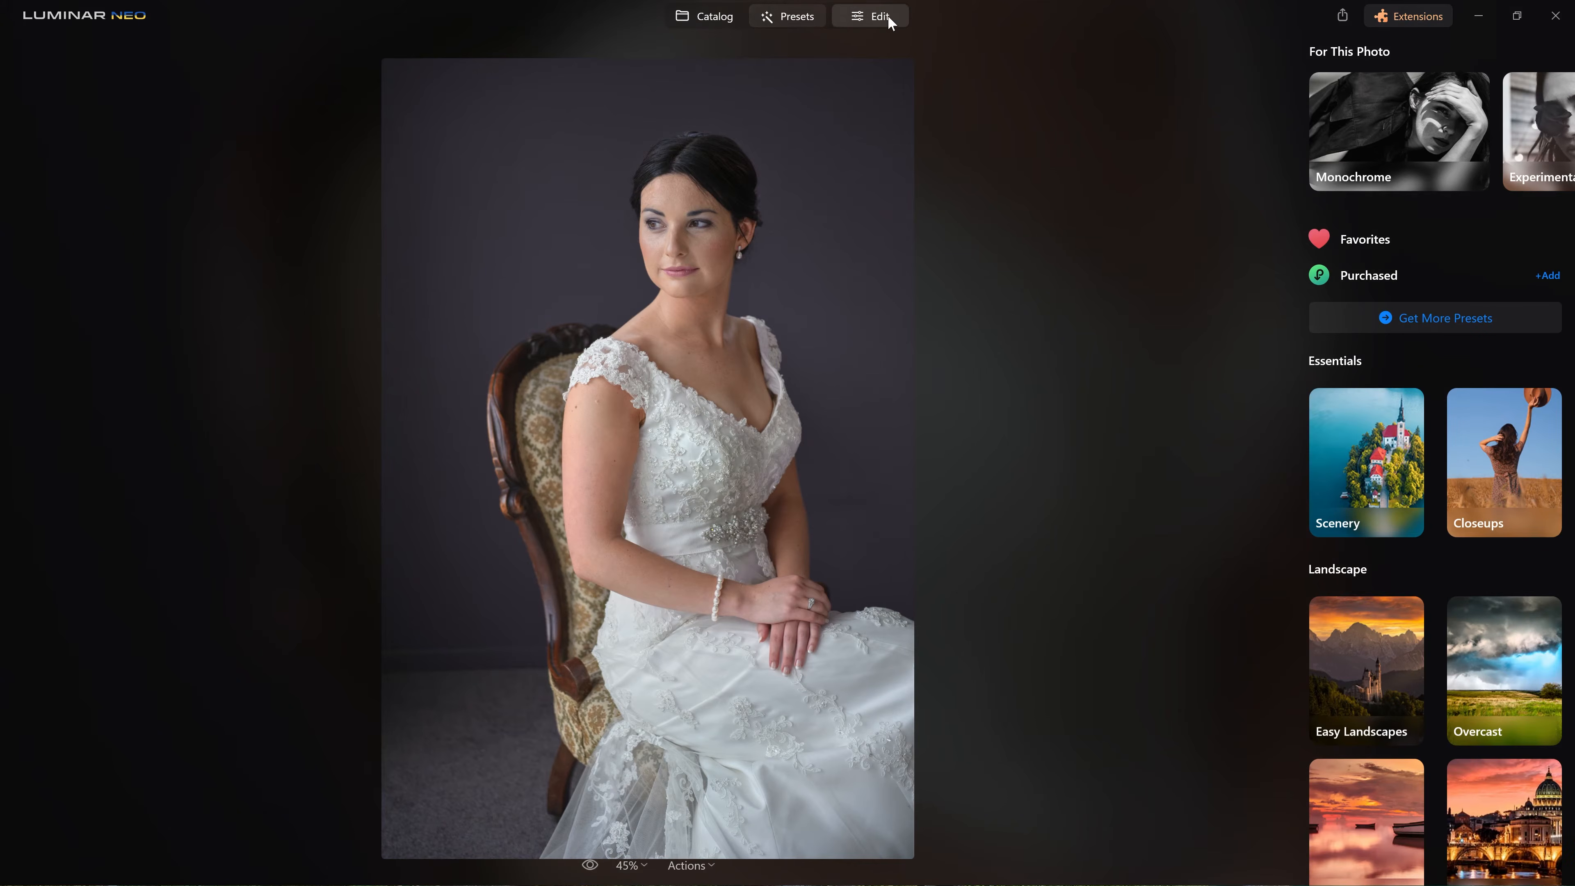
click(888, 18)
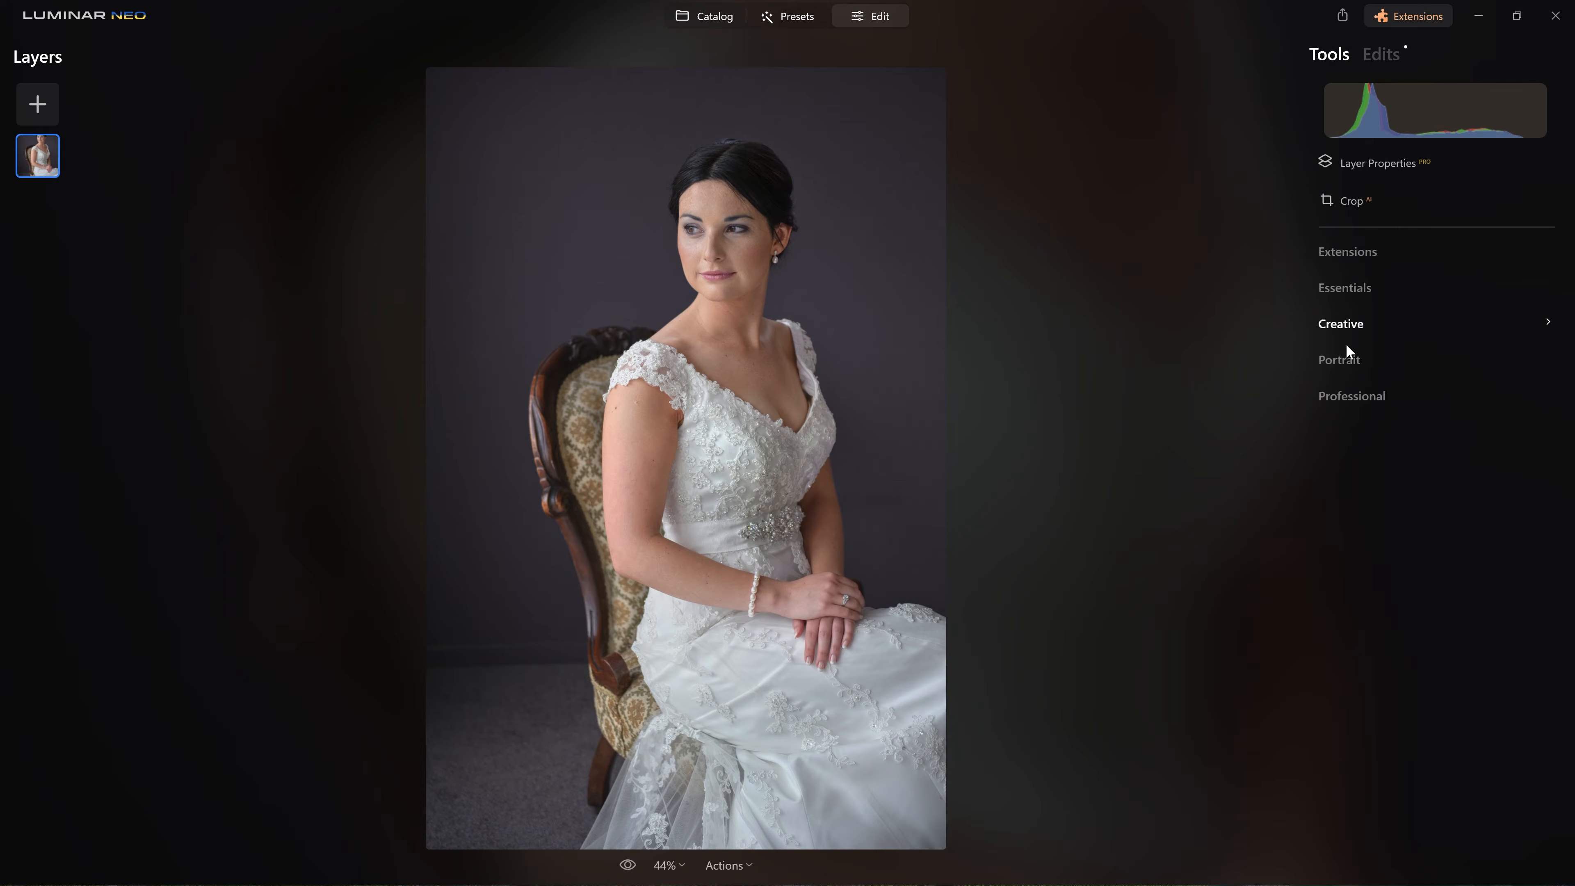
Try reshaping the bride with a Body AI Shape of 35, and remove that edit
click(1345, 358)
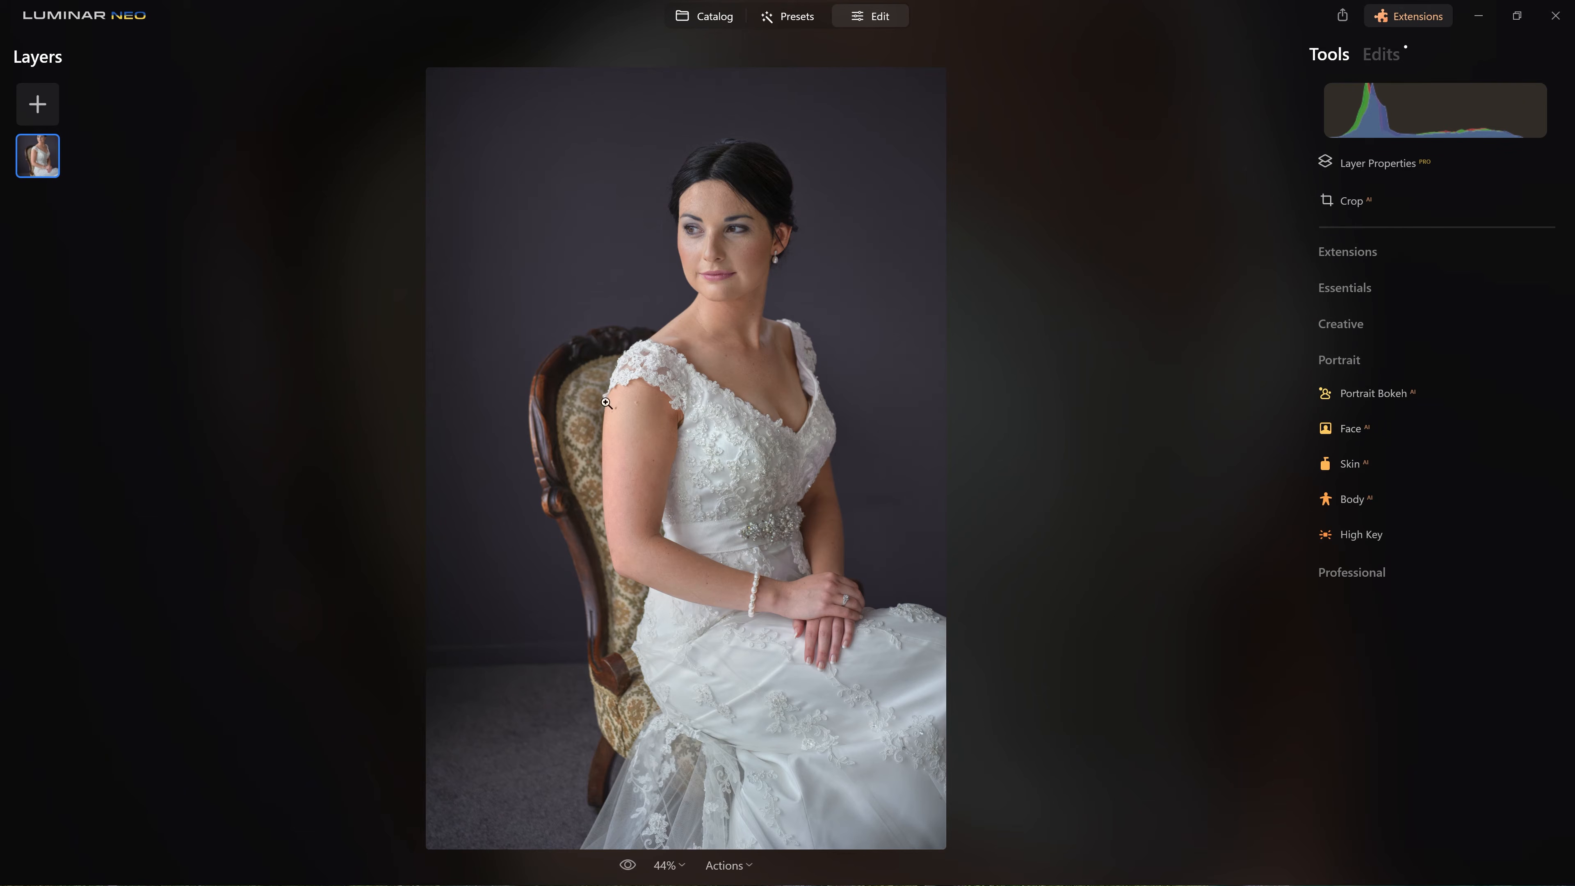
click(1380, 498)
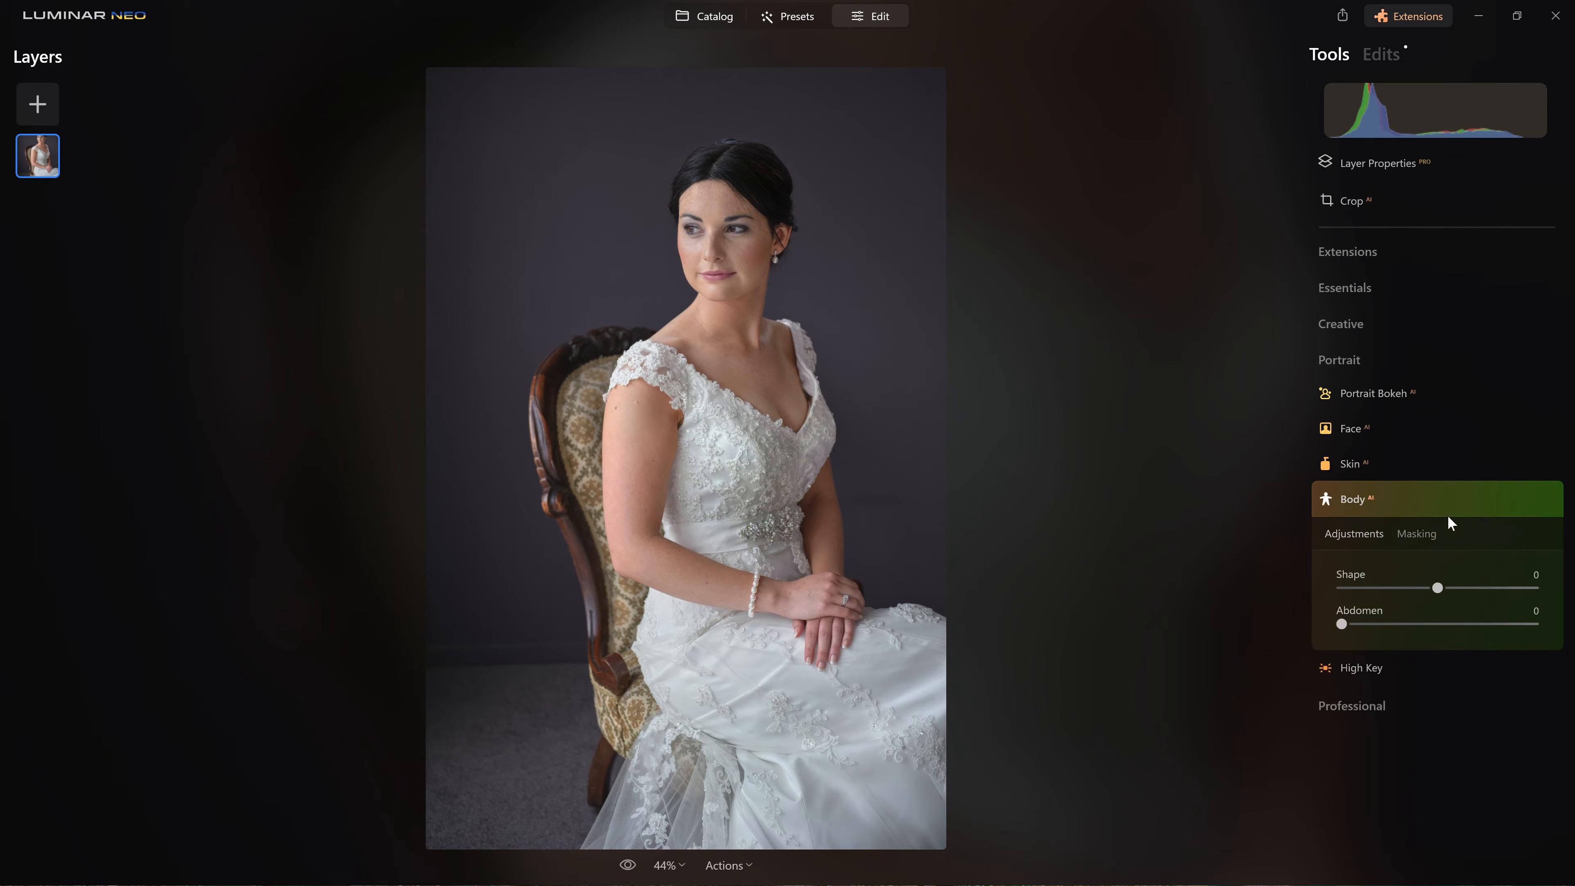
mouse_move(1438, 588)
mouse_down()
mouse_move(1382, 587)
mouse_move(1458, 586)
mouse_up()
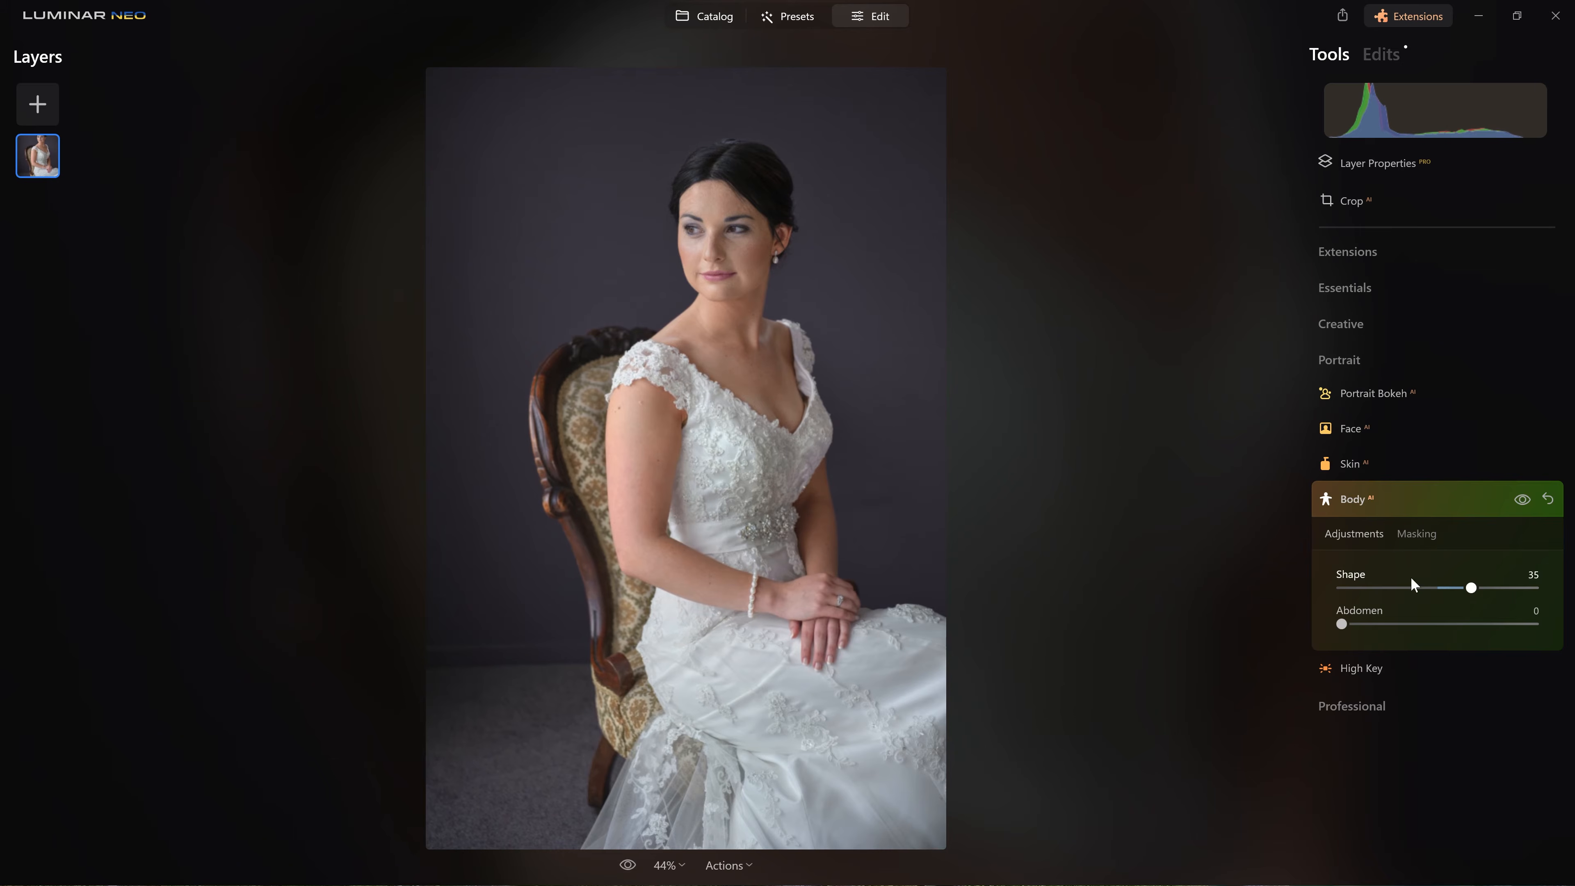
click(1385, 510)
click(1384, 505)
click(1396, 56)
click(1548, 105)
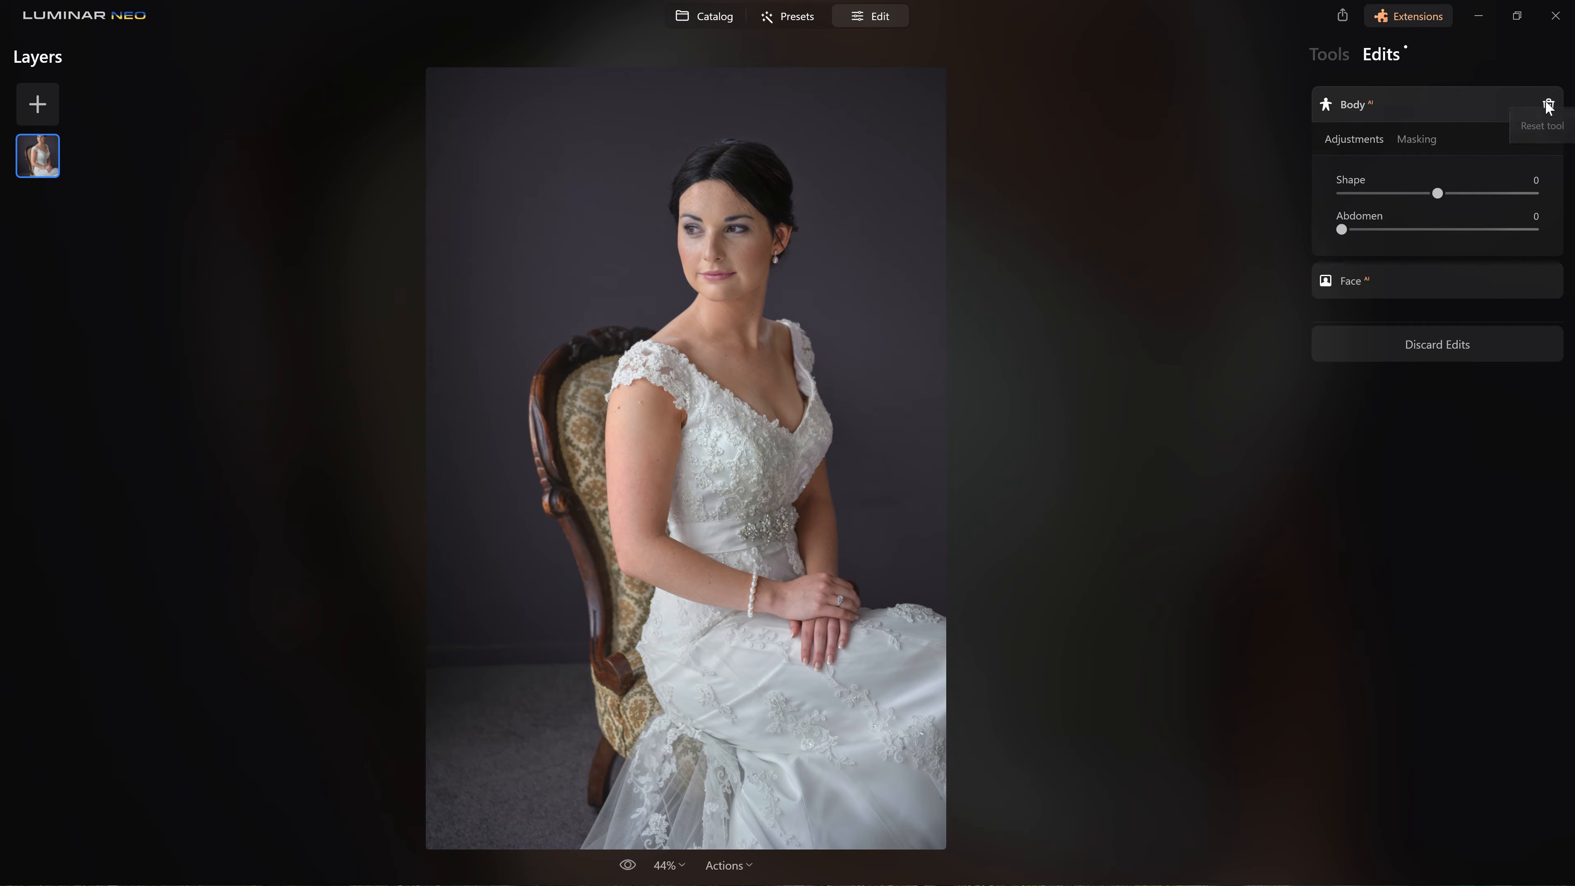
click(1547, 105)
click(1329, 54)
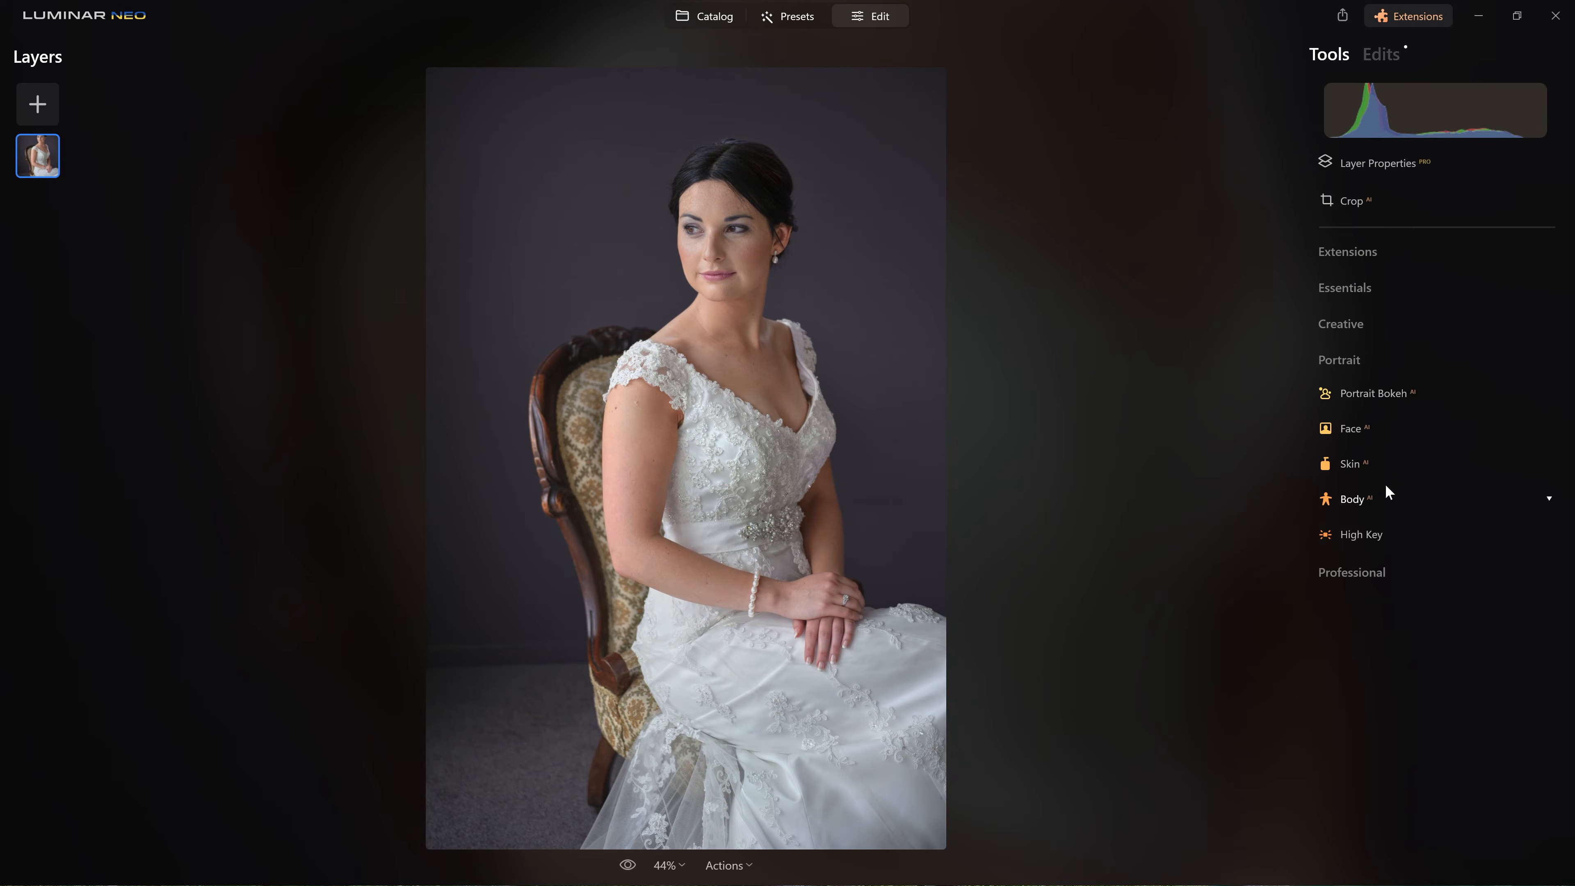
Brighten the bride's face with a Face AI Face Light of 12
click(1370, 430)
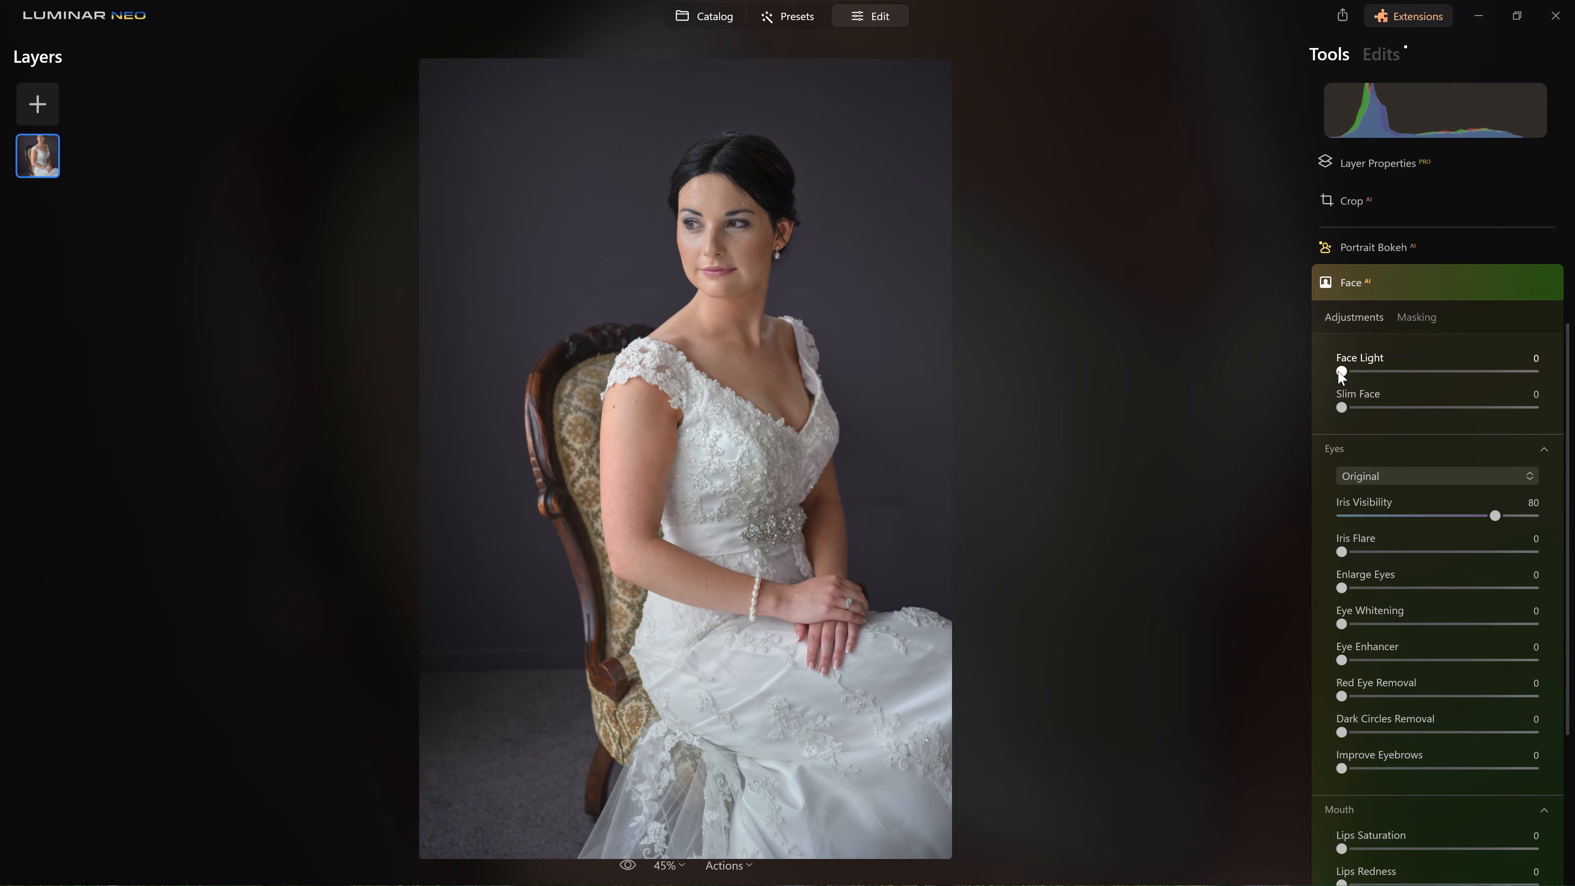
drag(1340, 371, 1415, 375)
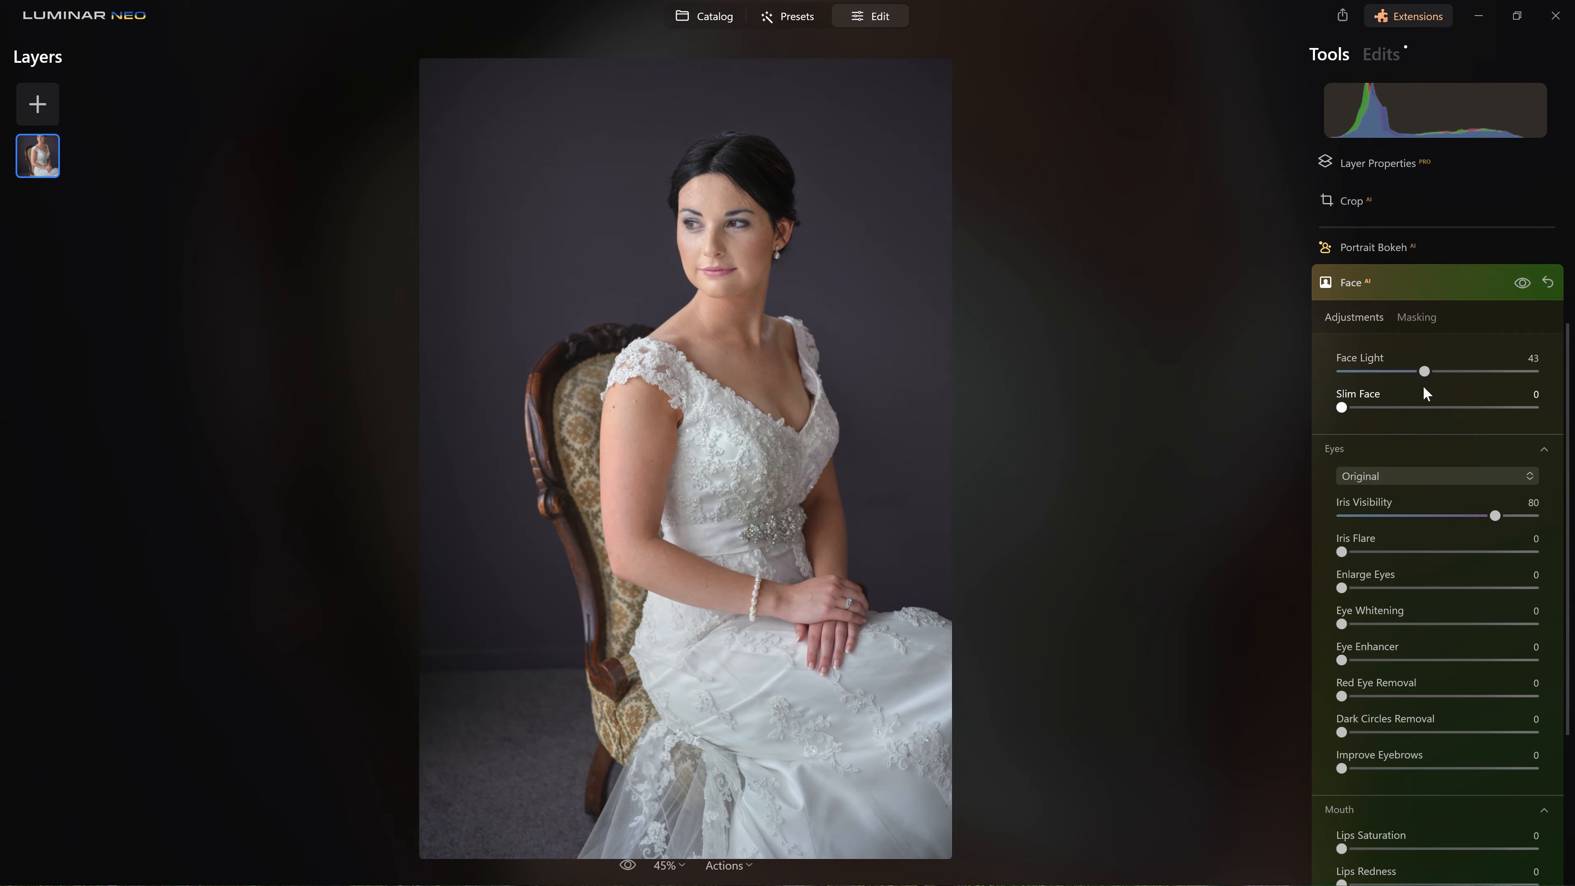
drag(1484, 384, 1561, 394)
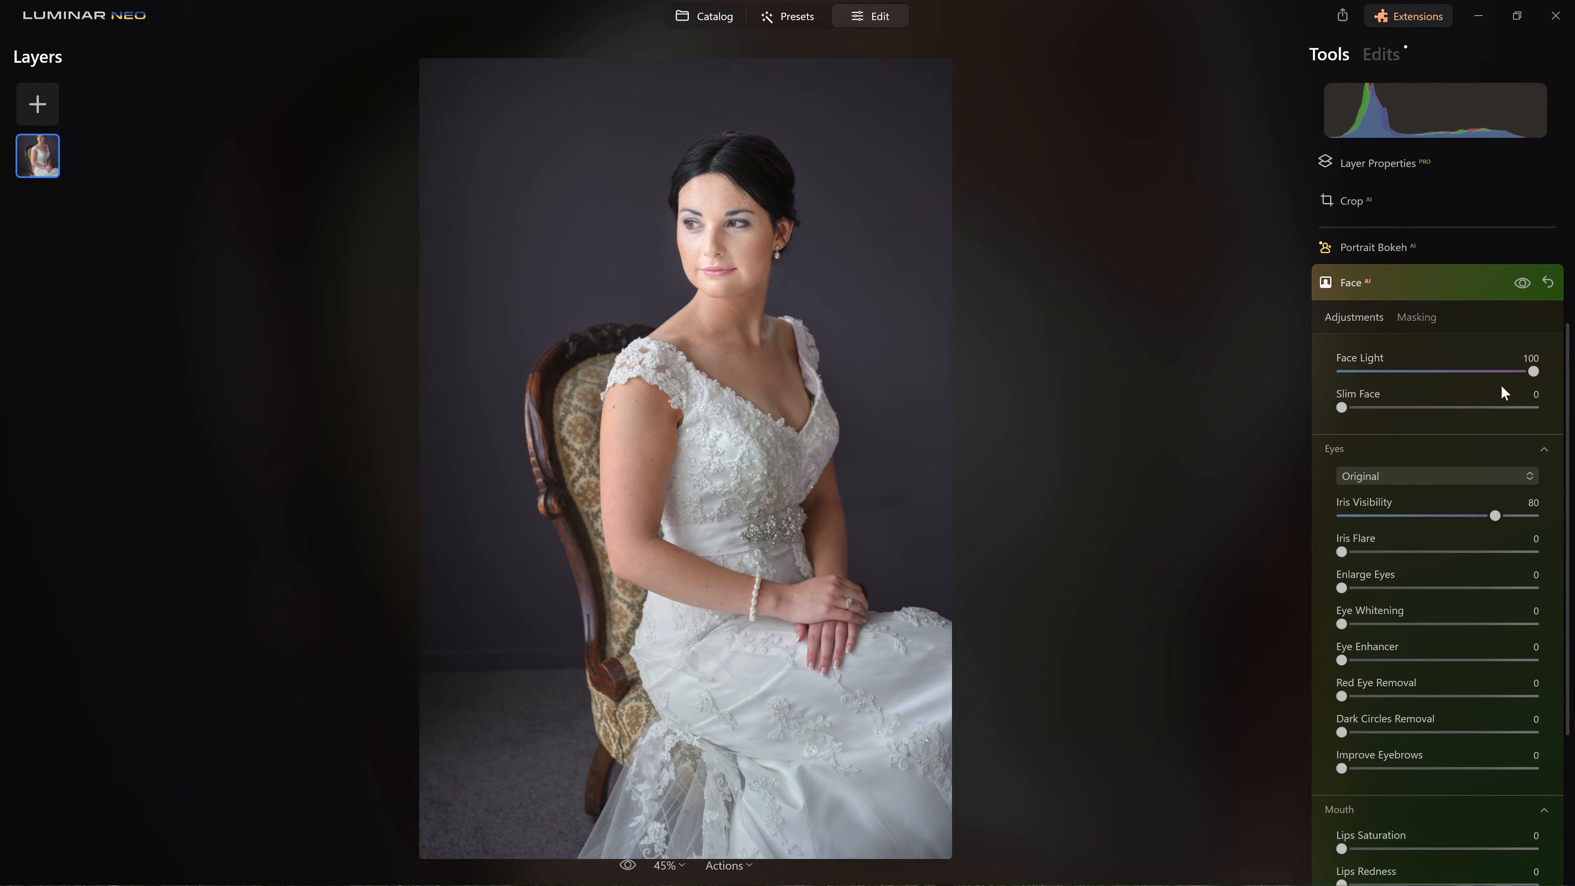
drag(1534, 373, 1342, 414)
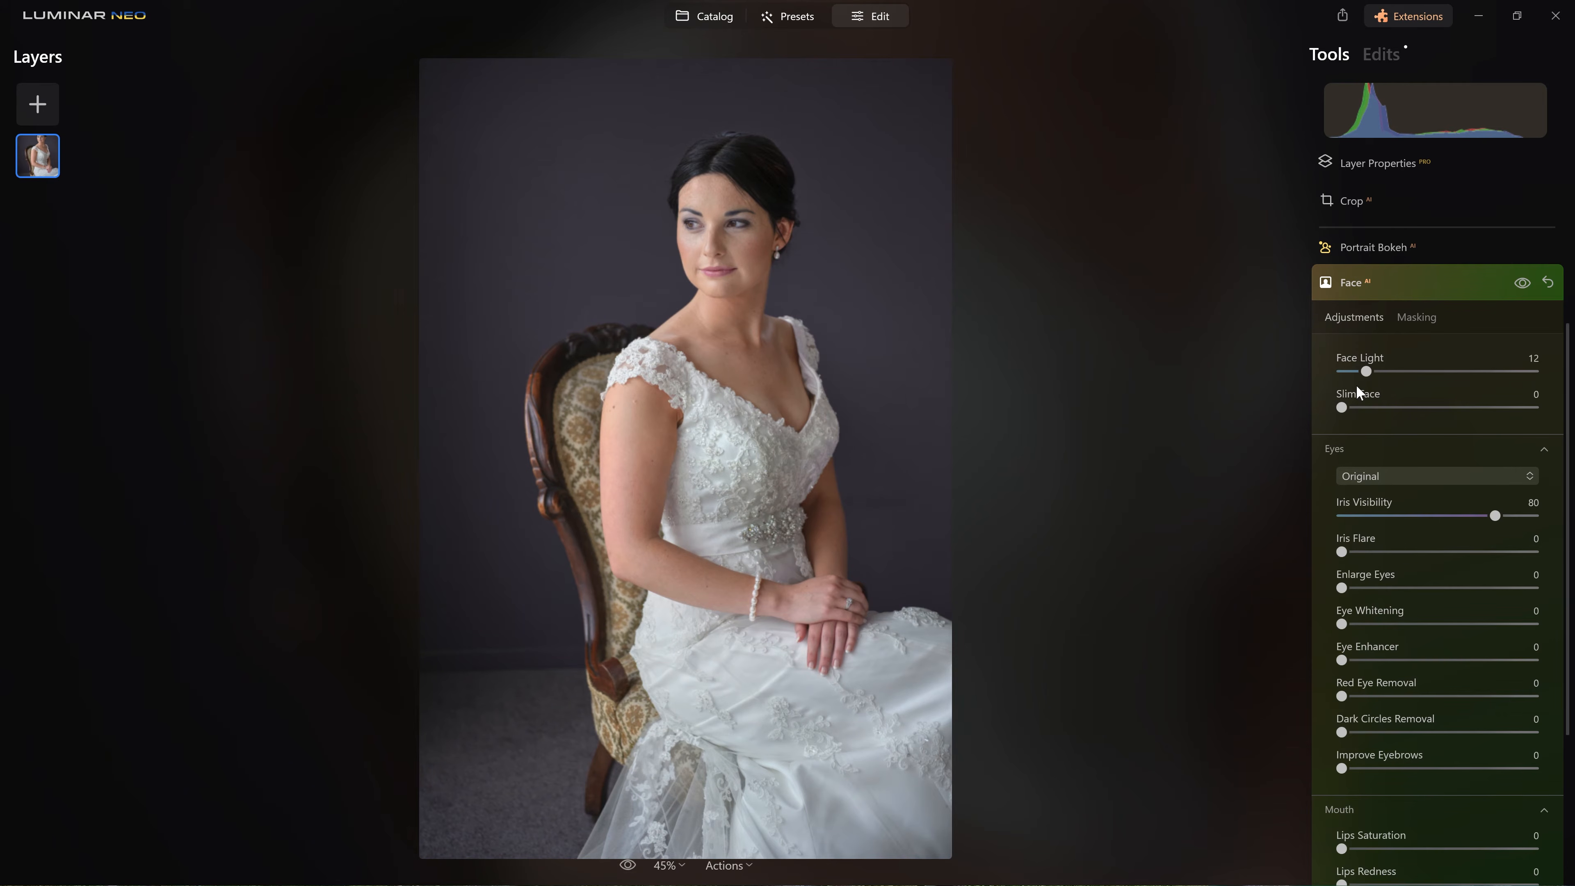
mouse_move(1343, 407)
mouse_down()
mouse_move(1400, 408)
mouse_move(1332, 407)
mouse_up()
Add a separate Face AI edit with Enlarge Eyes set to 69
click(818, 300)
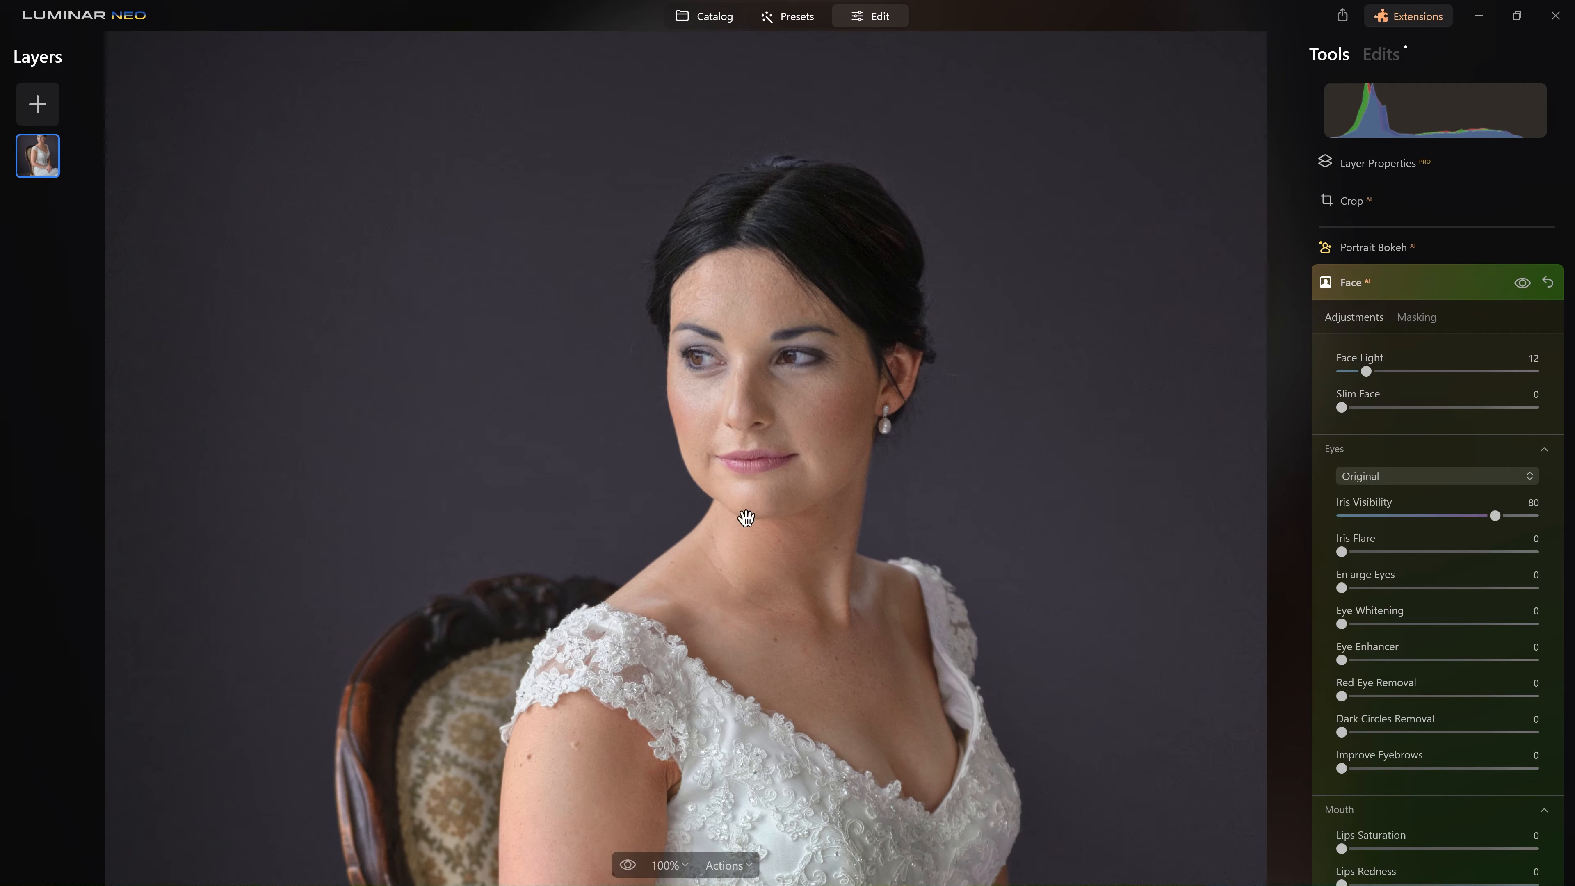
click(666, 865)
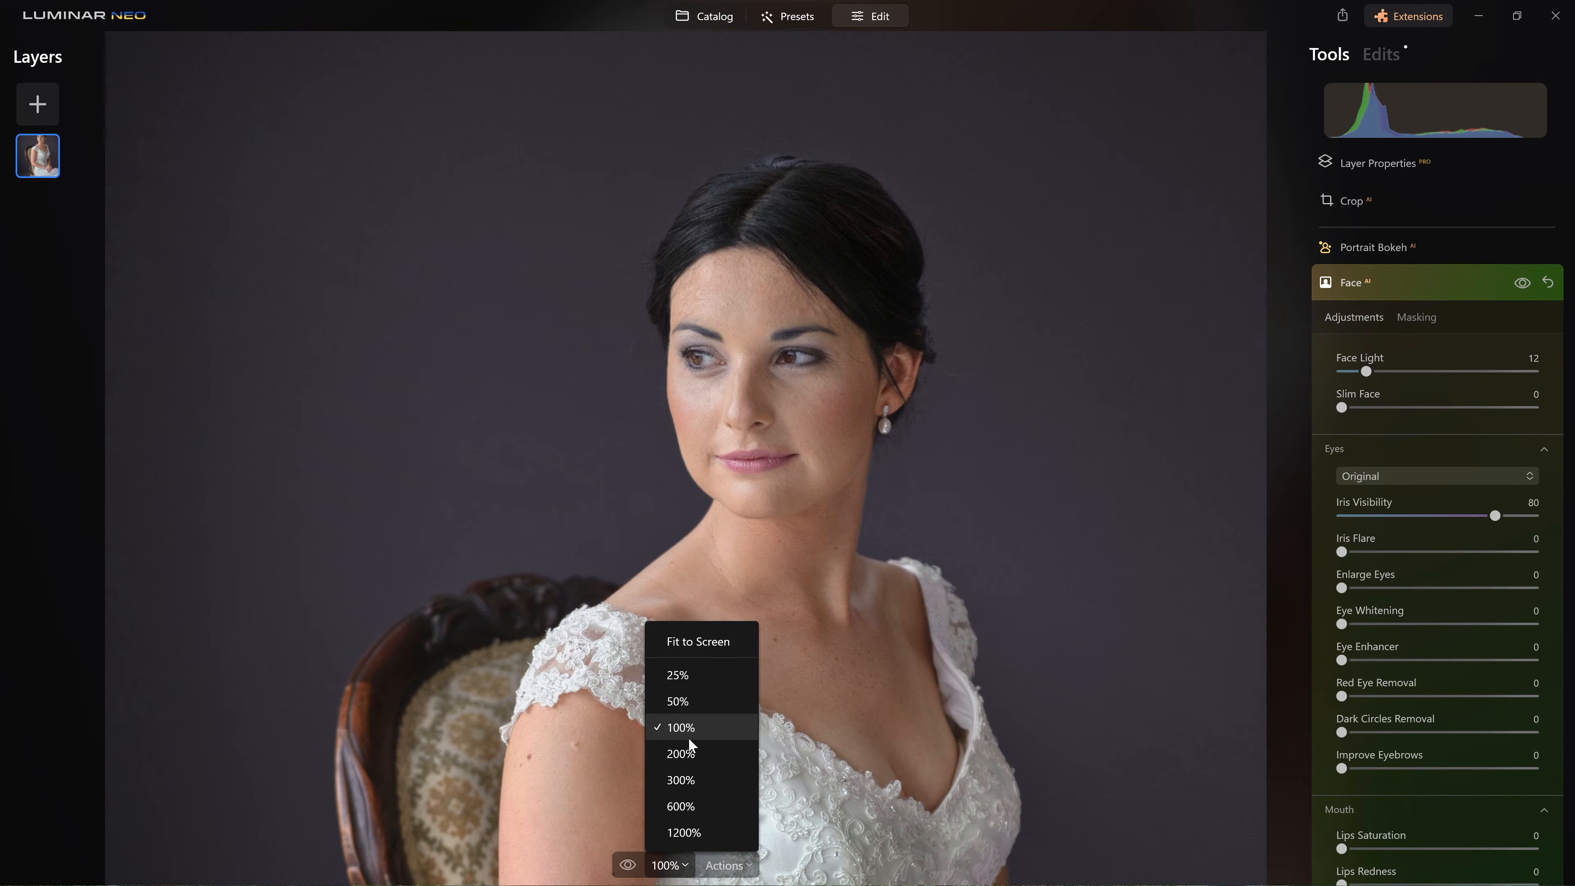
click(688, 752)
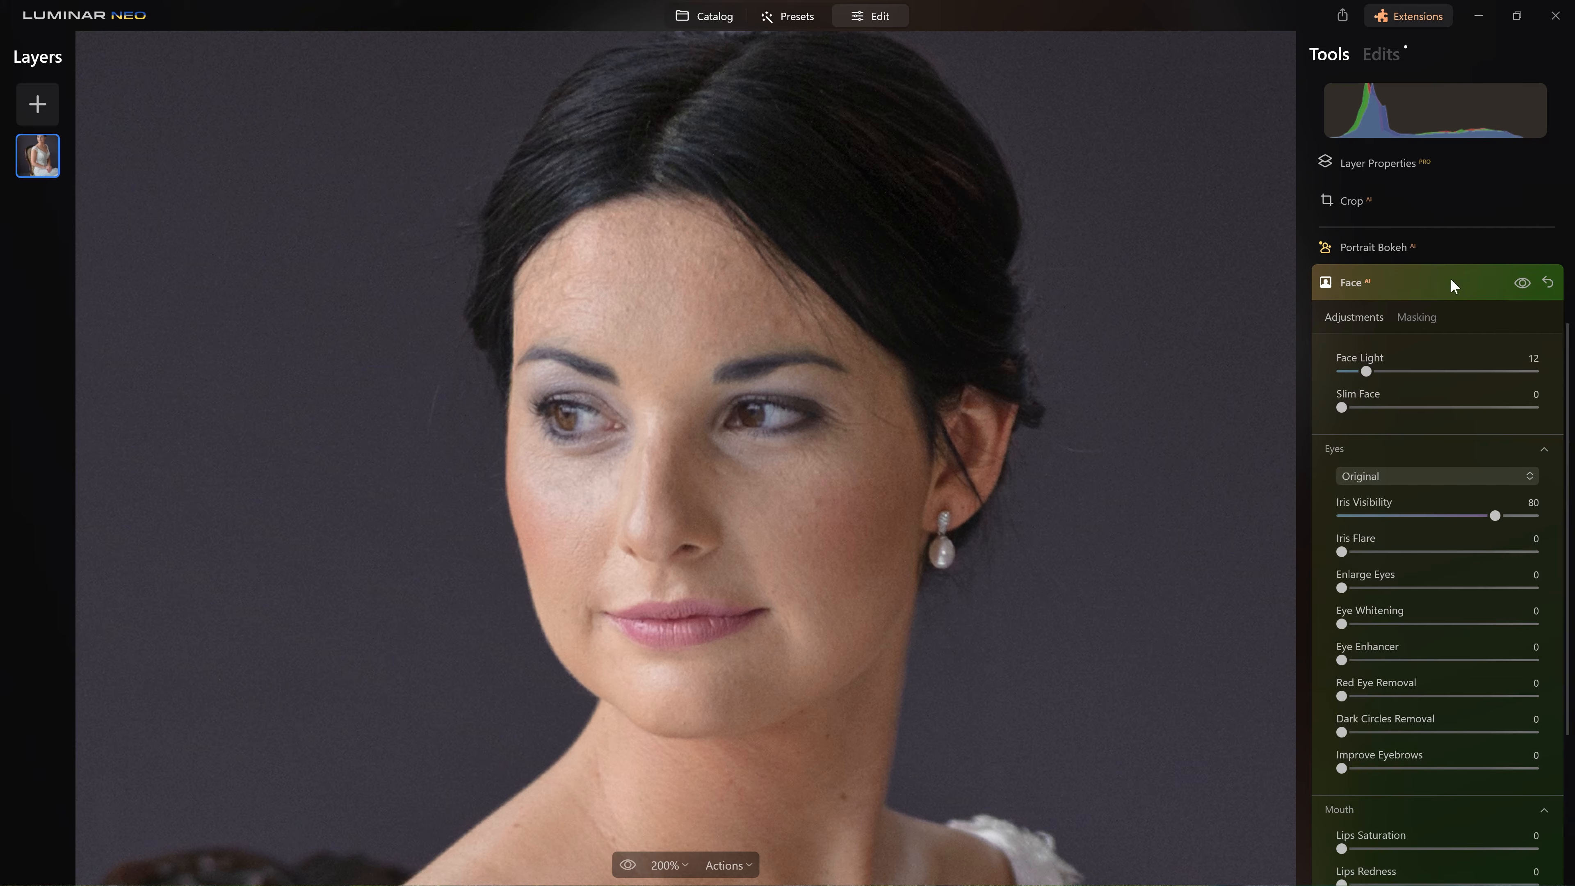
click(1426, 276)
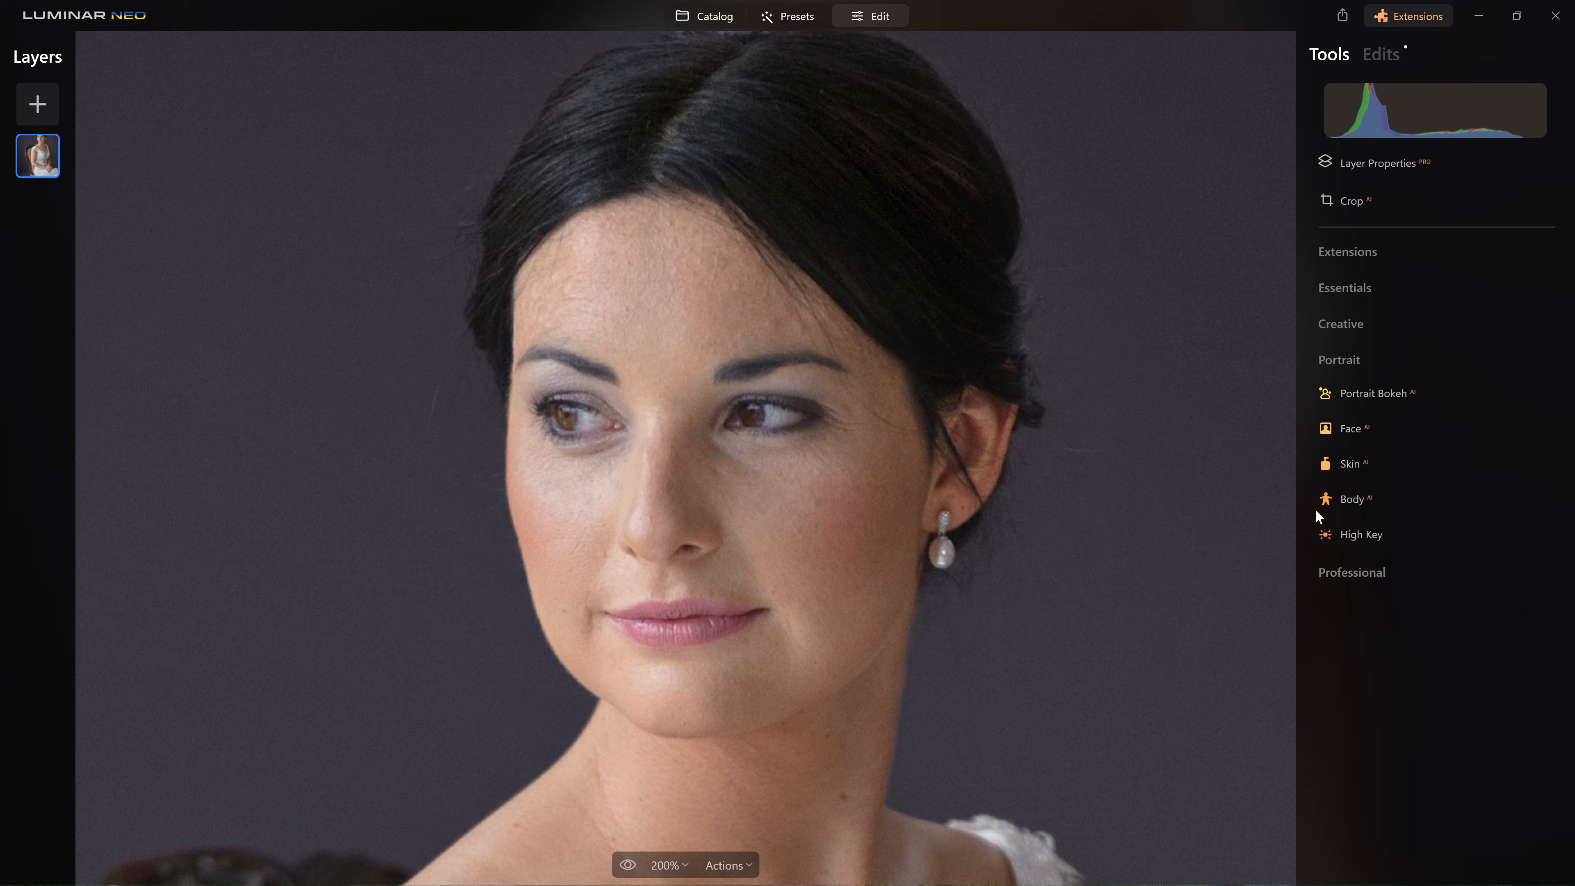
click(1392, 431)
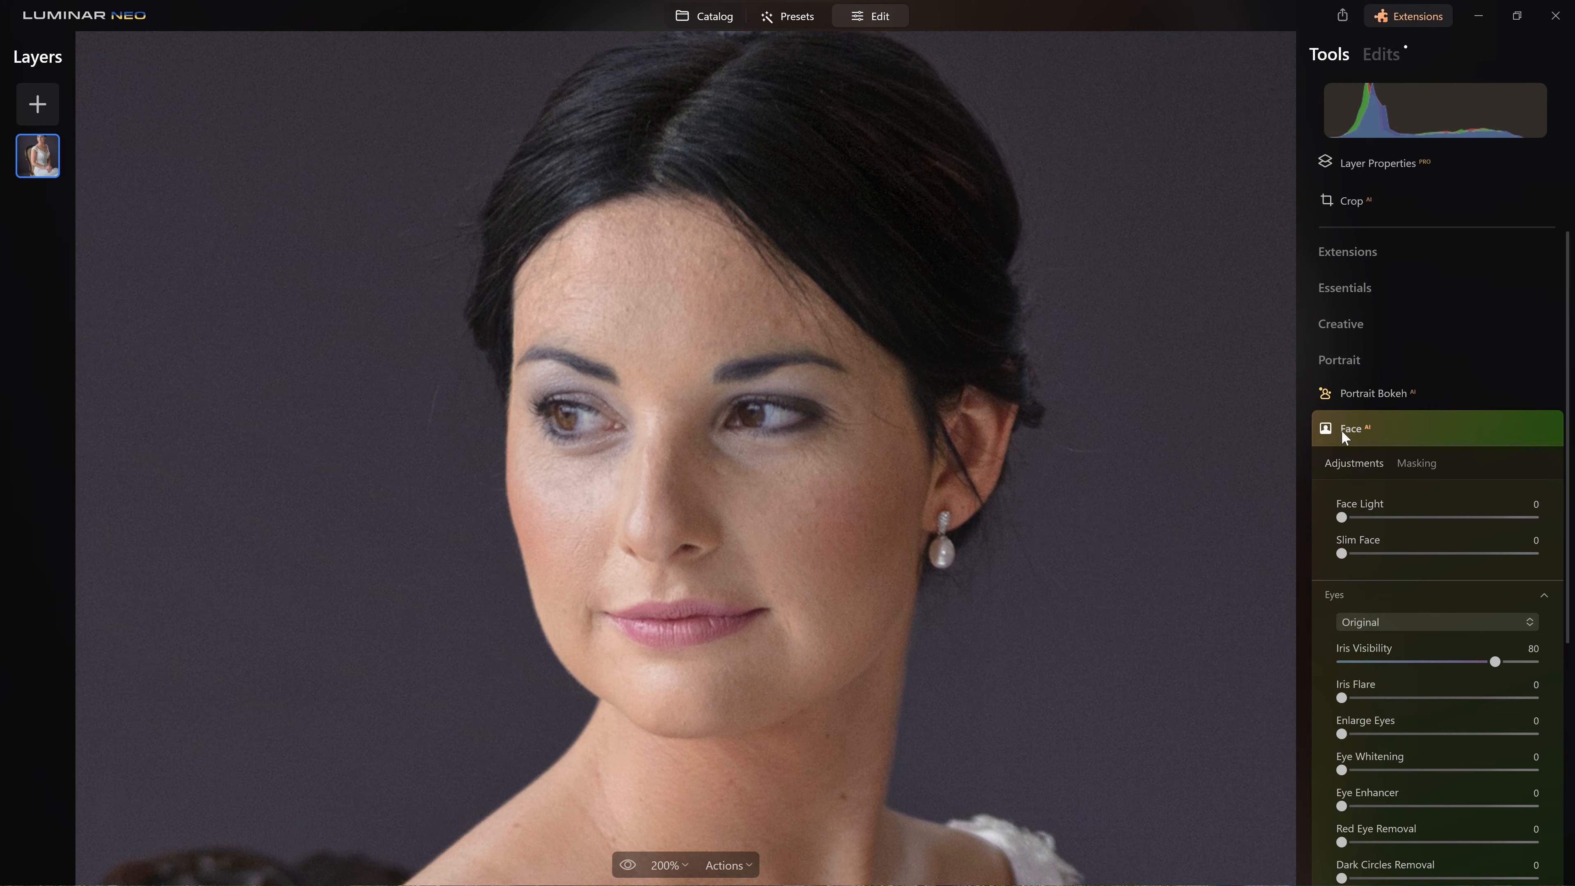
scroll(1346, 431, down, 5)
drag(1344, 439, 1424, 440)
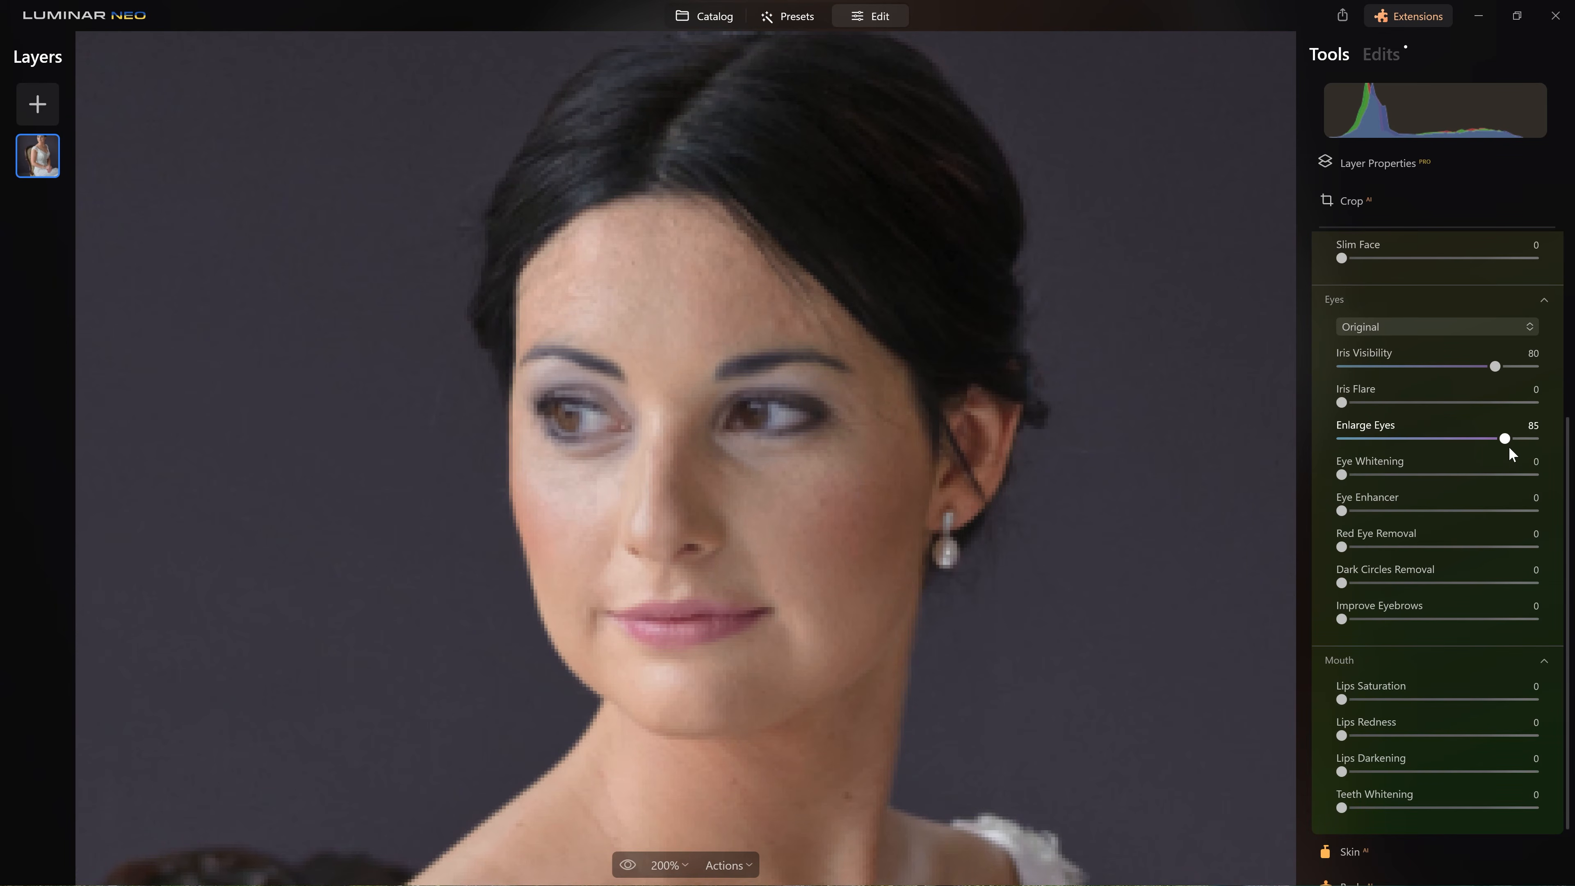
drag(1512, 445, 1477, 445)
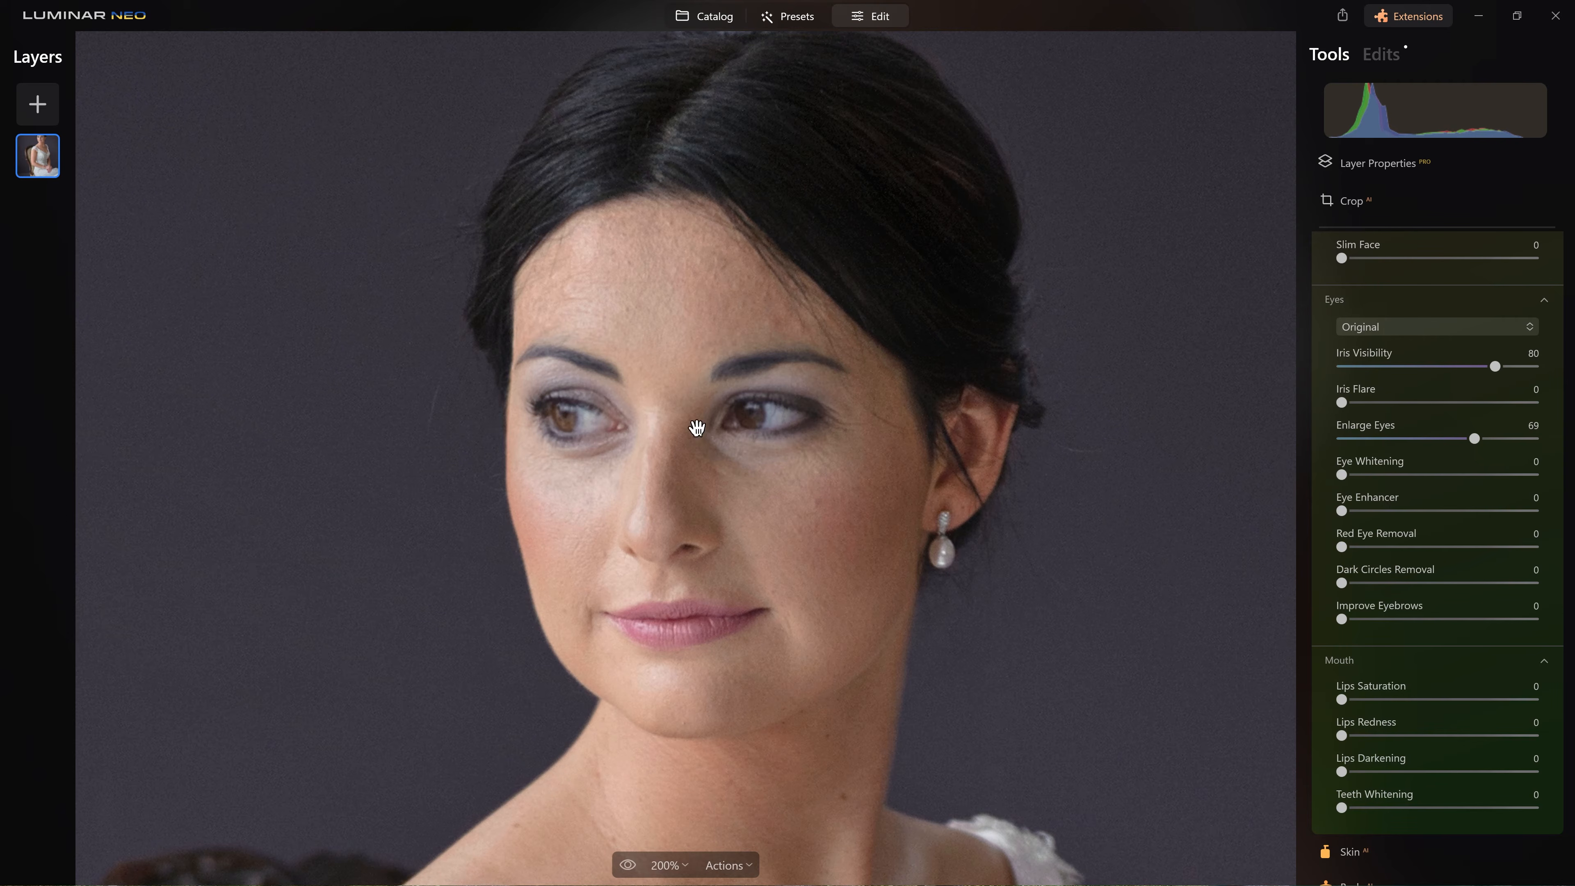
Restrict the enlargement to the eye nearer the earring by erasing over it with a mask brush at strength 100 and inverting the mask
scroll(1505, 429, up, 5)
click(1425, 464)
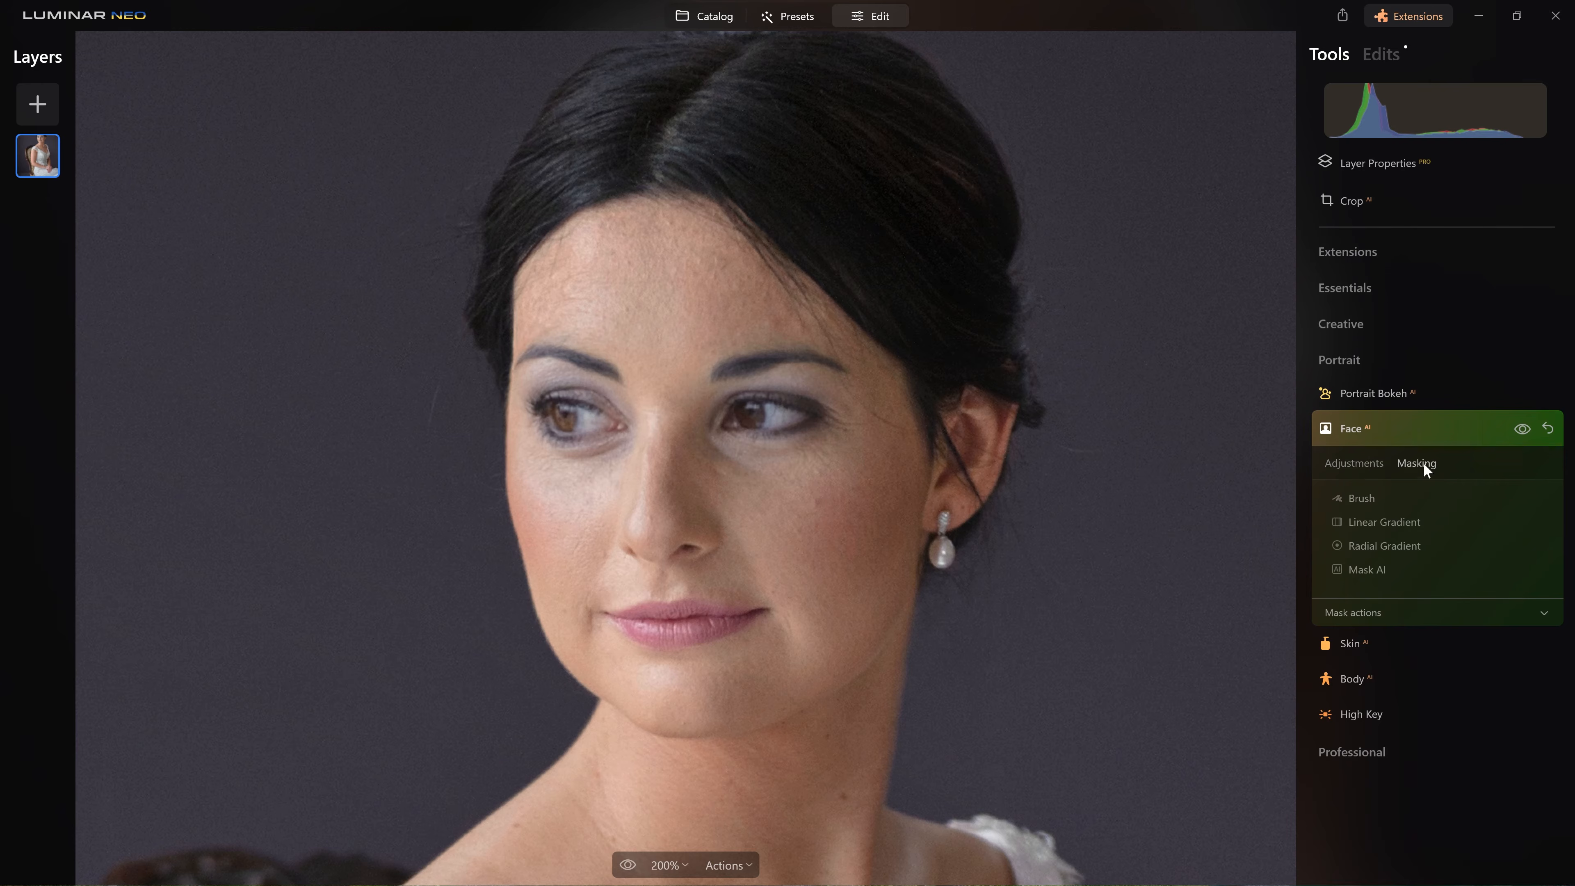
click(1370, 497)
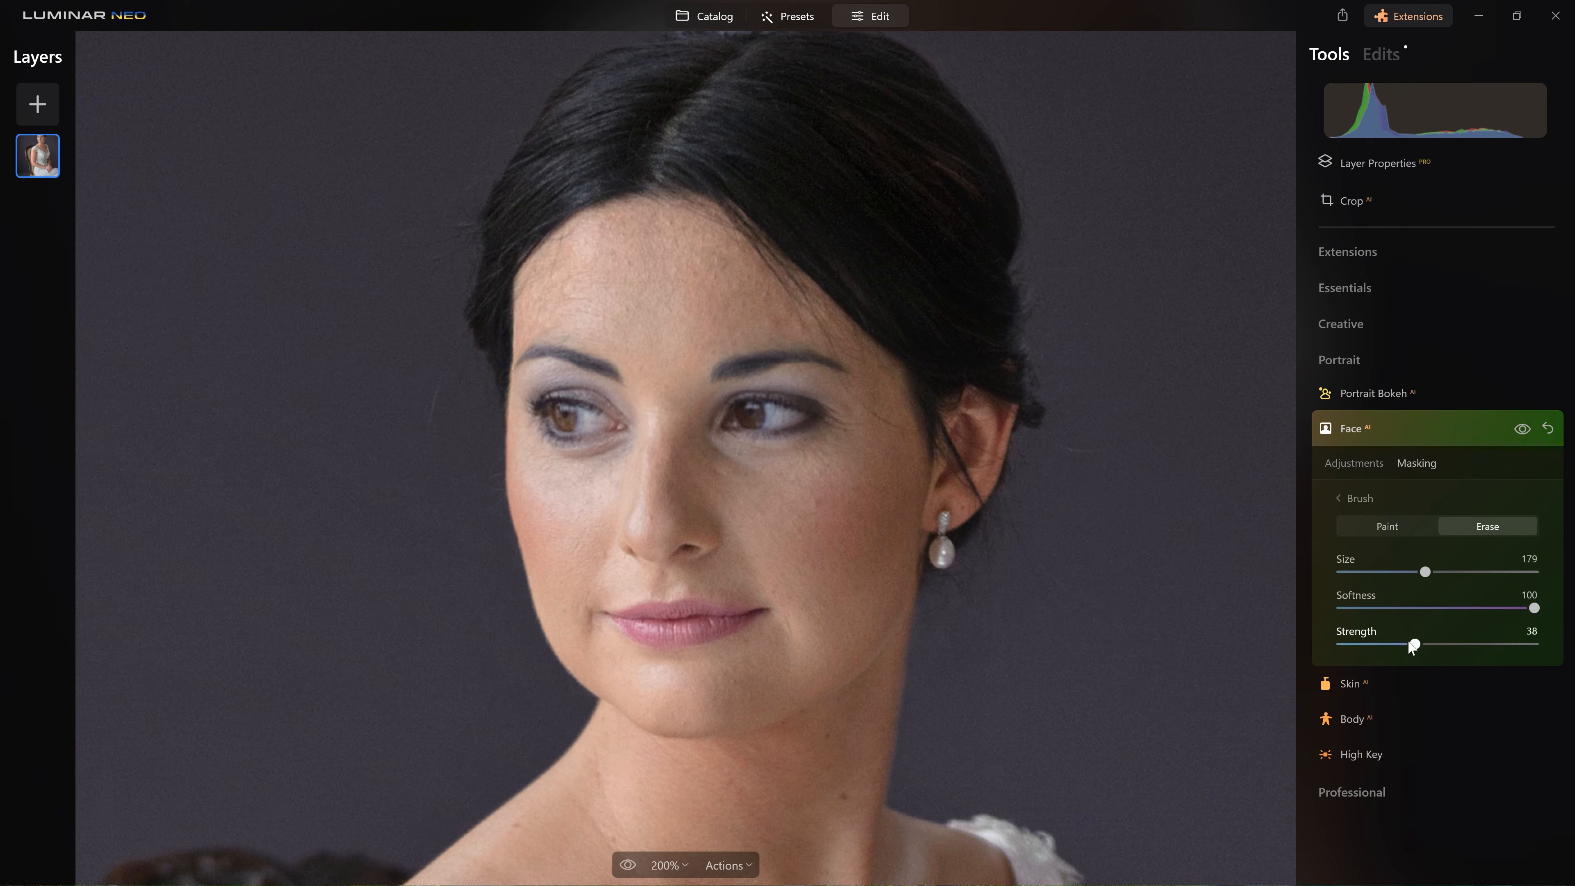
drag(1505, 656, 1558, 658)
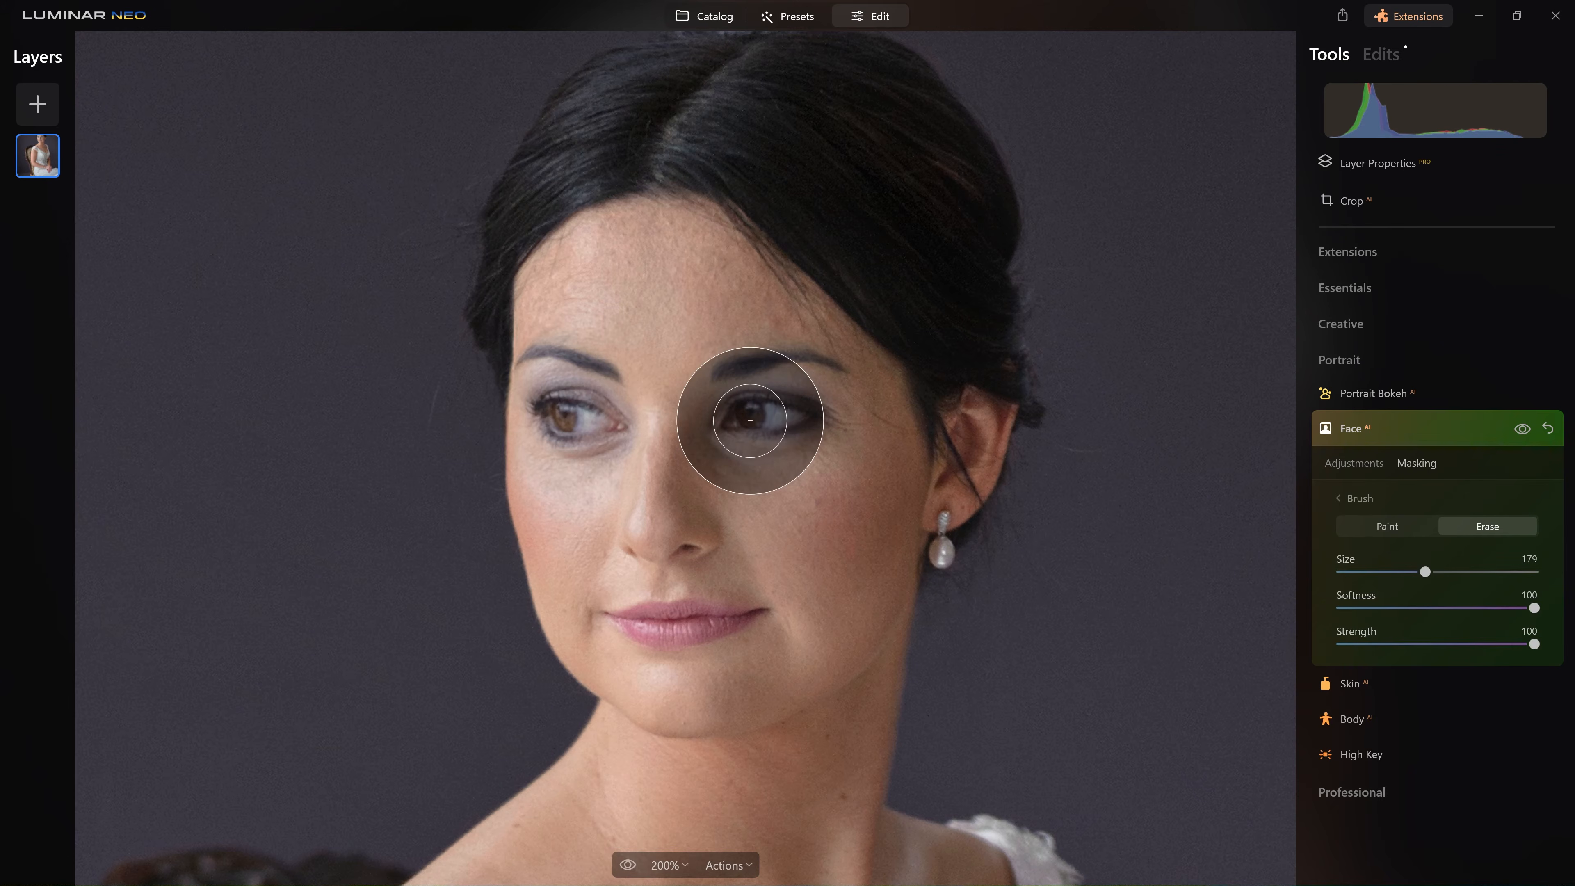
click(749, 421)
mouse_move(750, 421)
mouse_down()
mouse_move(803, 425)
mouse_move(793, 376)
mouse_move(734, 412)
mouse_move(802, 429)
mouse_up()
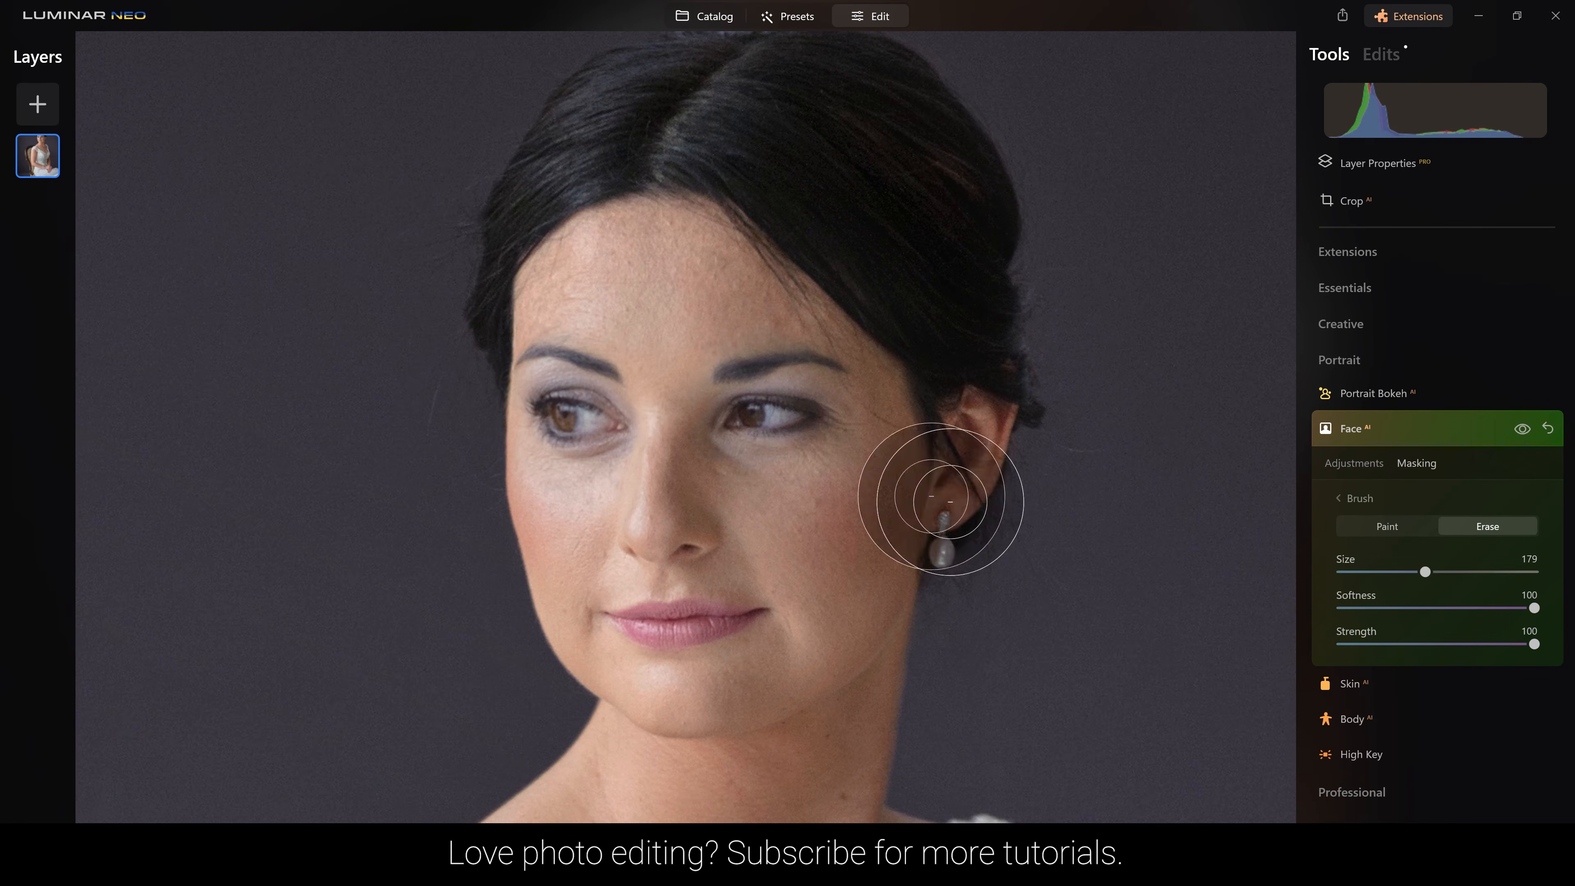
click(1381, 506)
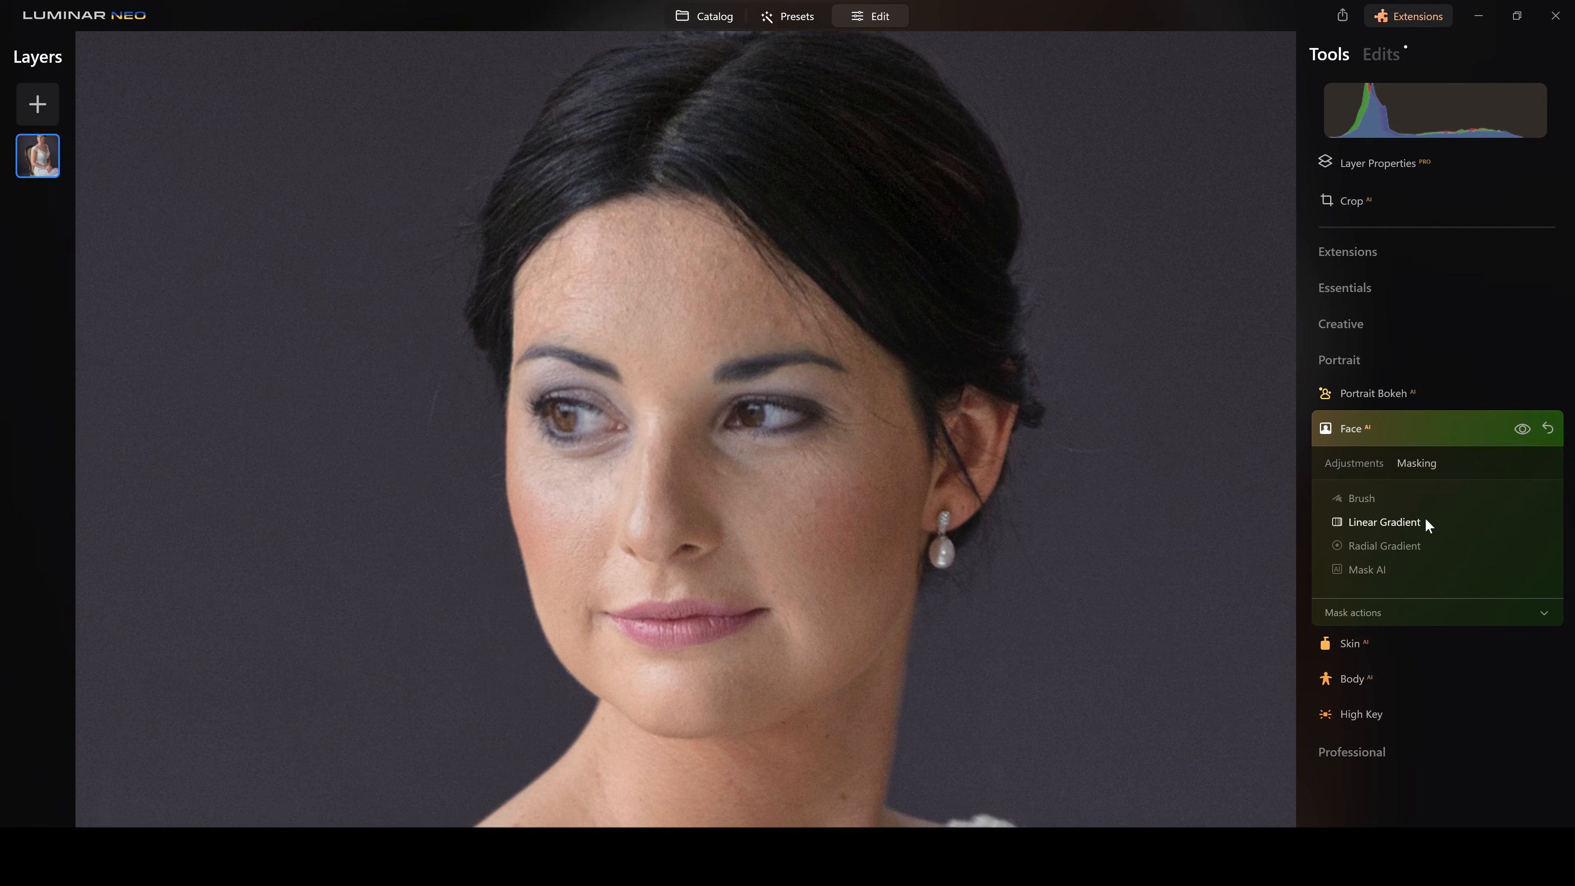
click(1371, 610)
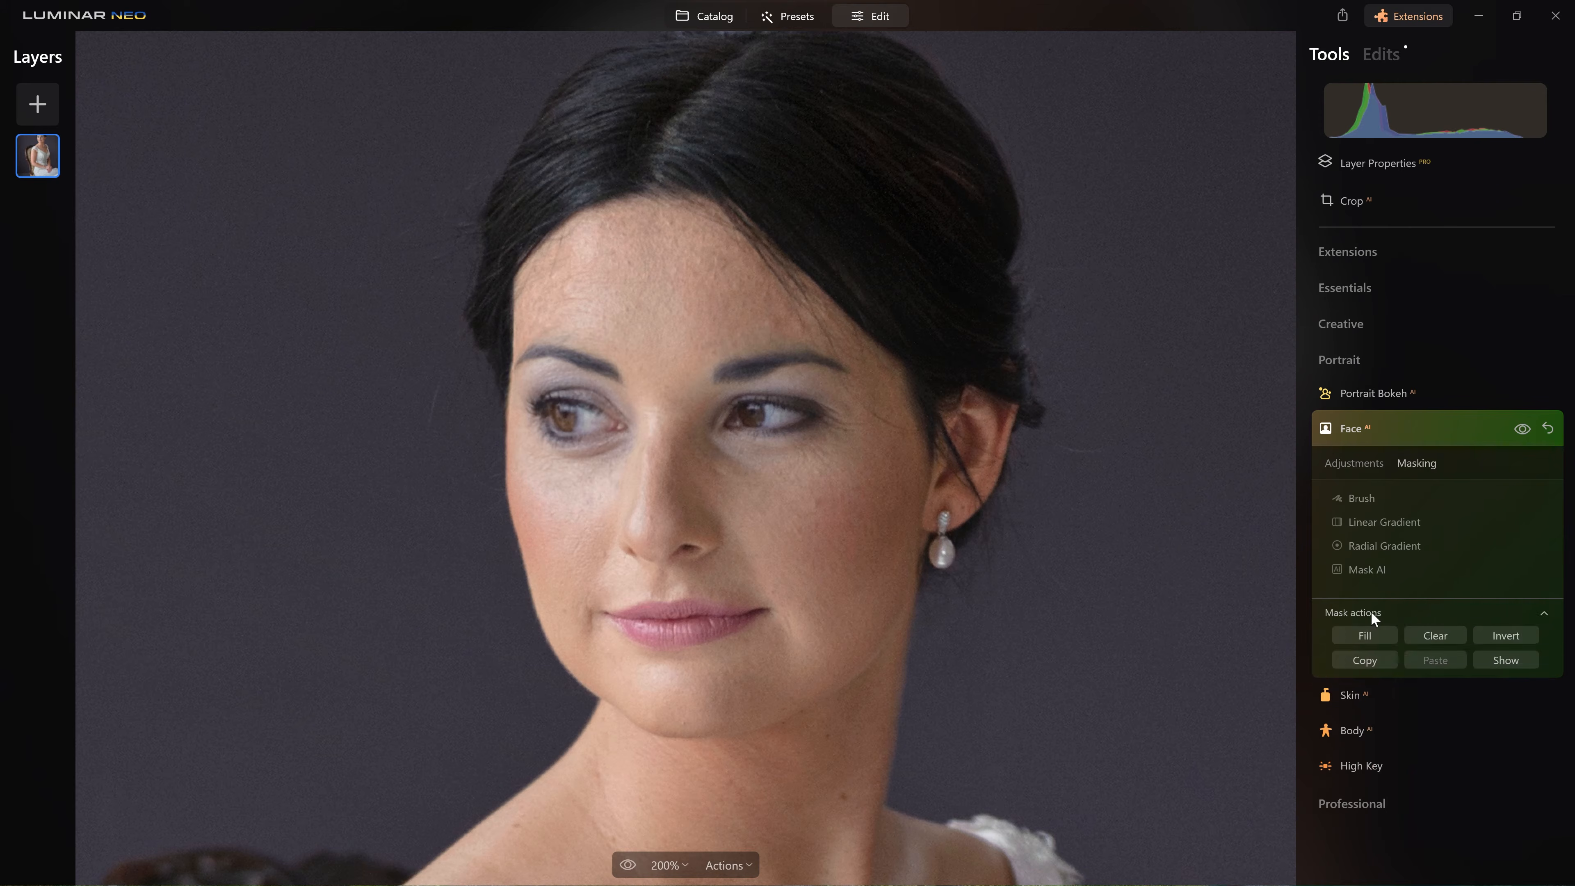
click(1522, 637)
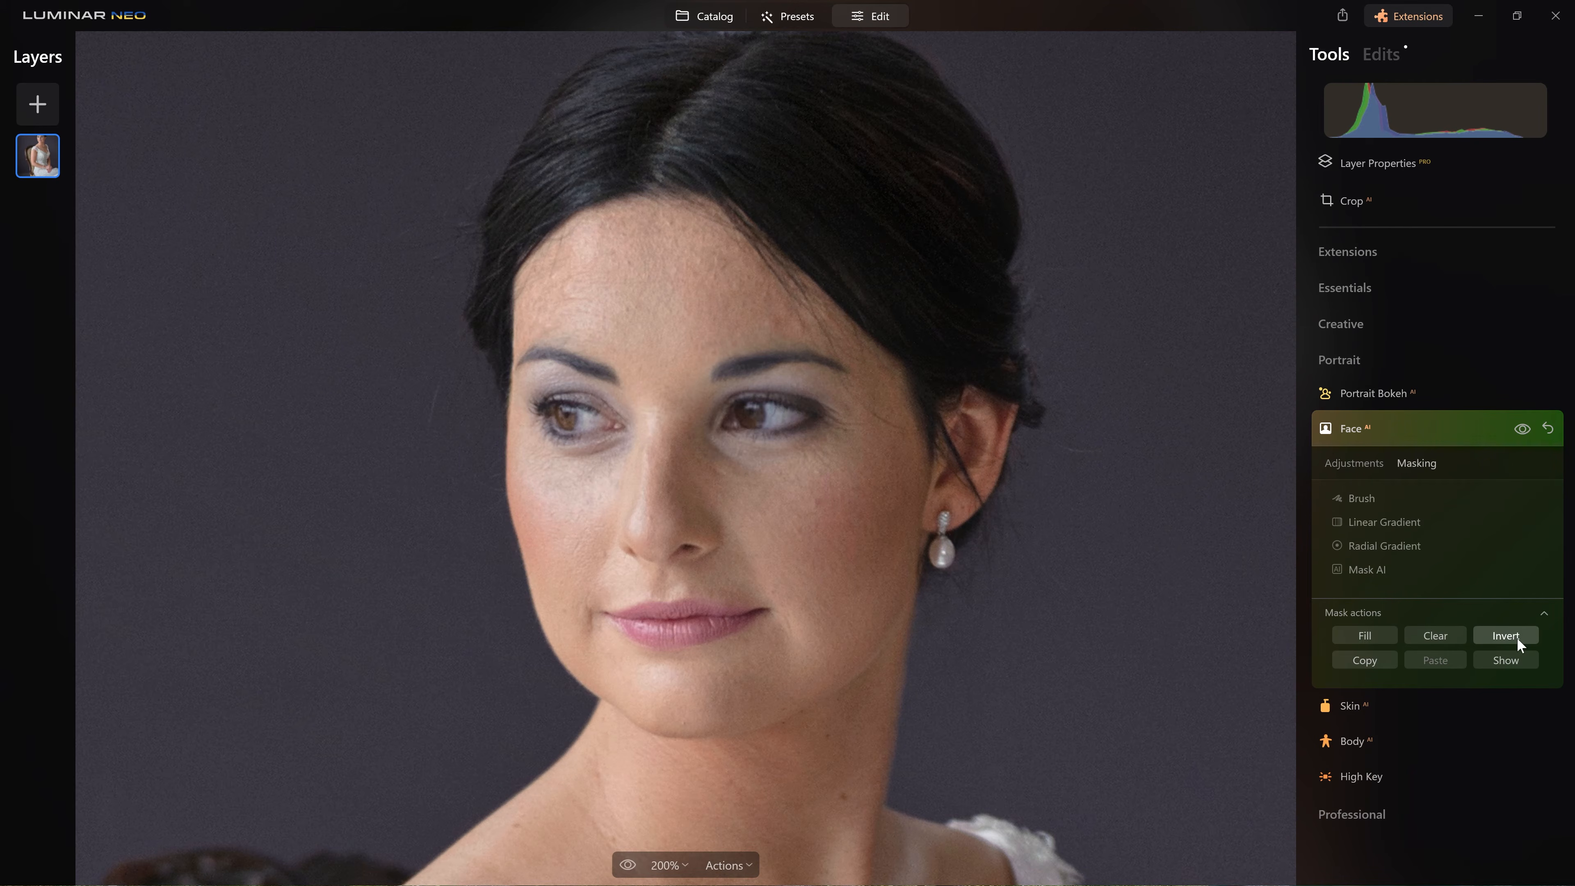
Compare the bride's eye with and without the masked enlargement, and close the Face AI tool
click(1523, 428)
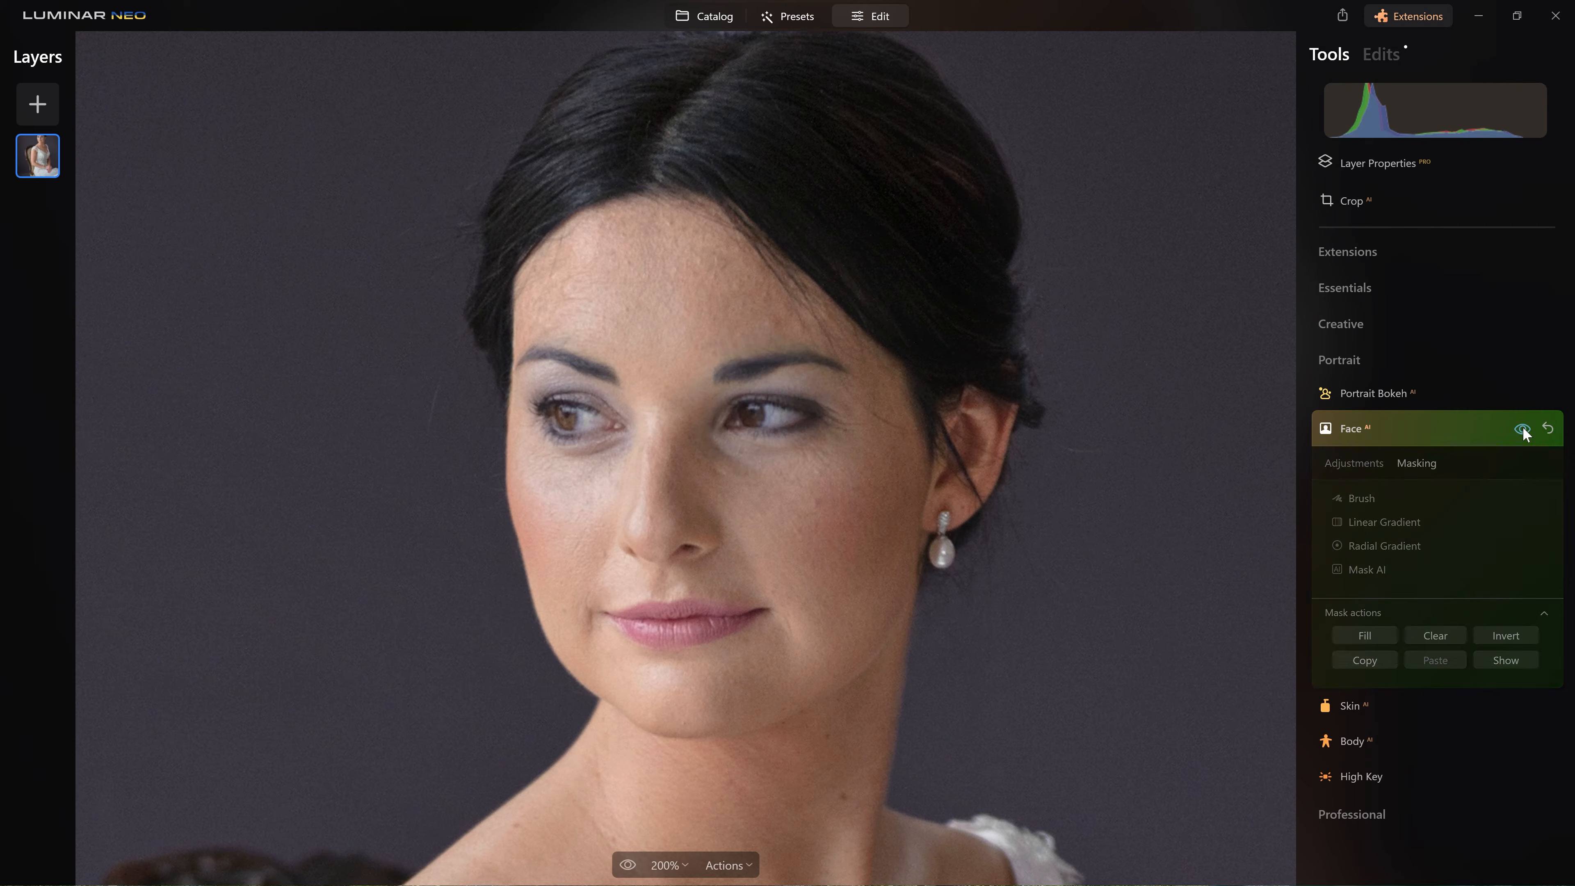
click(1522, 428)
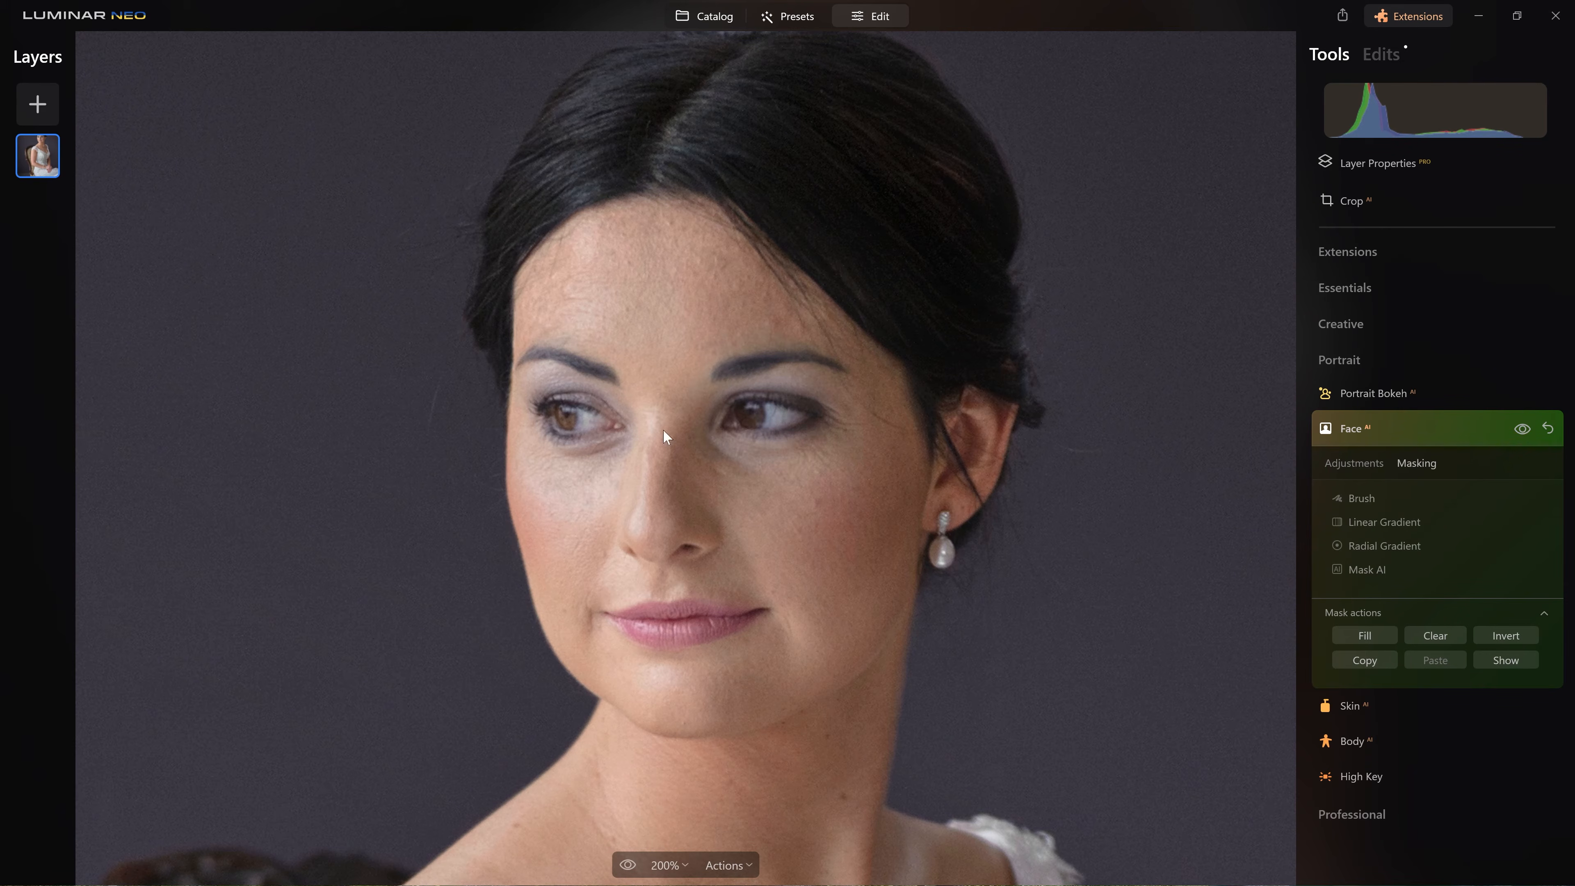
click(1530, 431)
click(1530, 431)
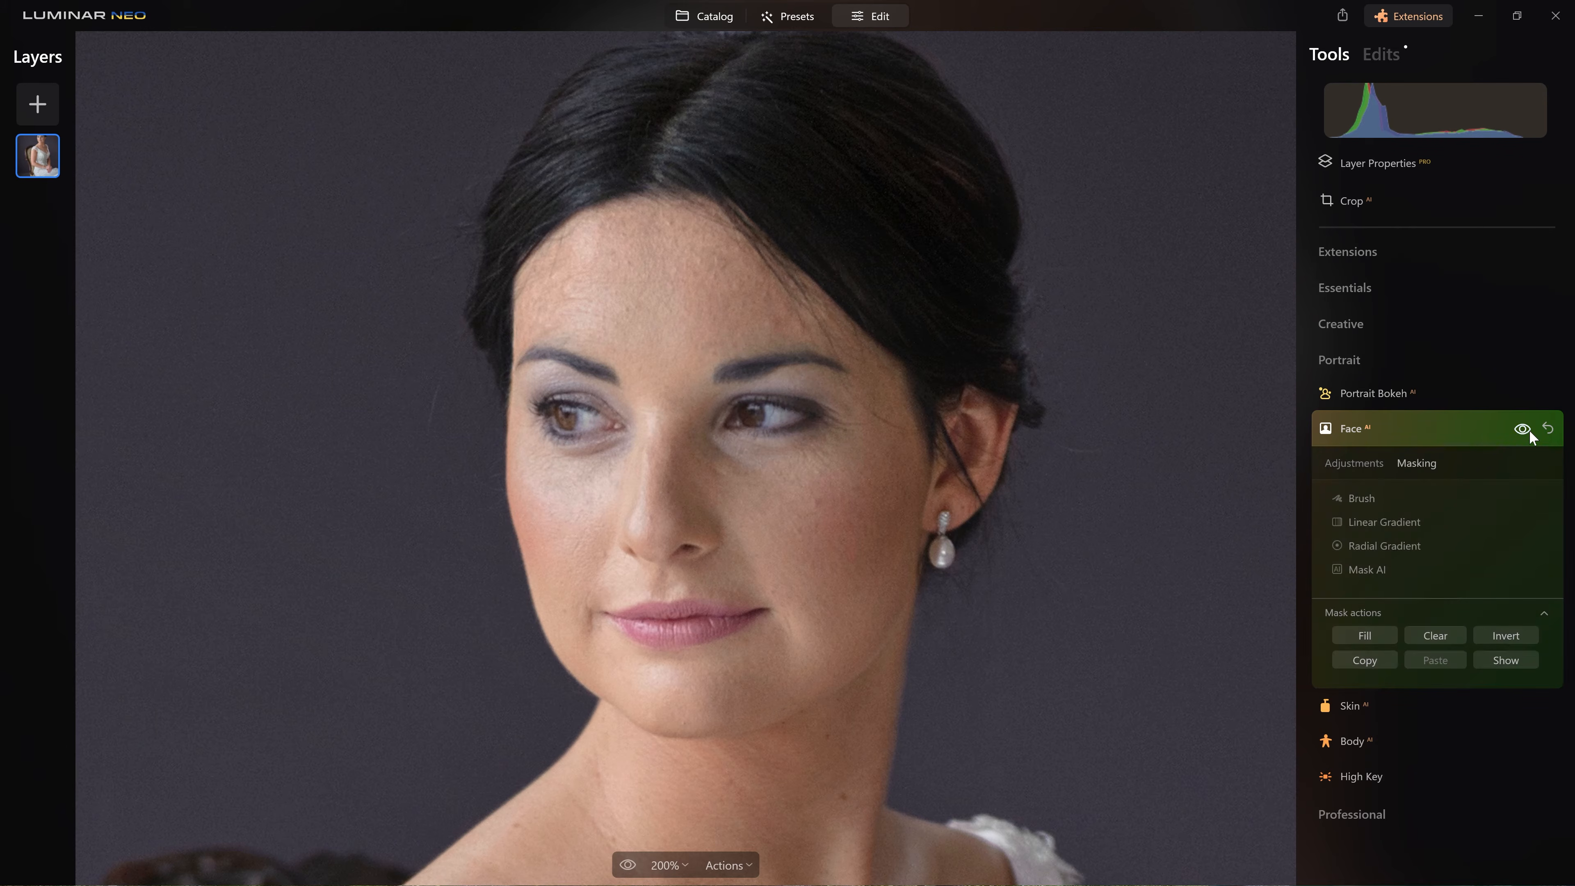
click(1529, 430)
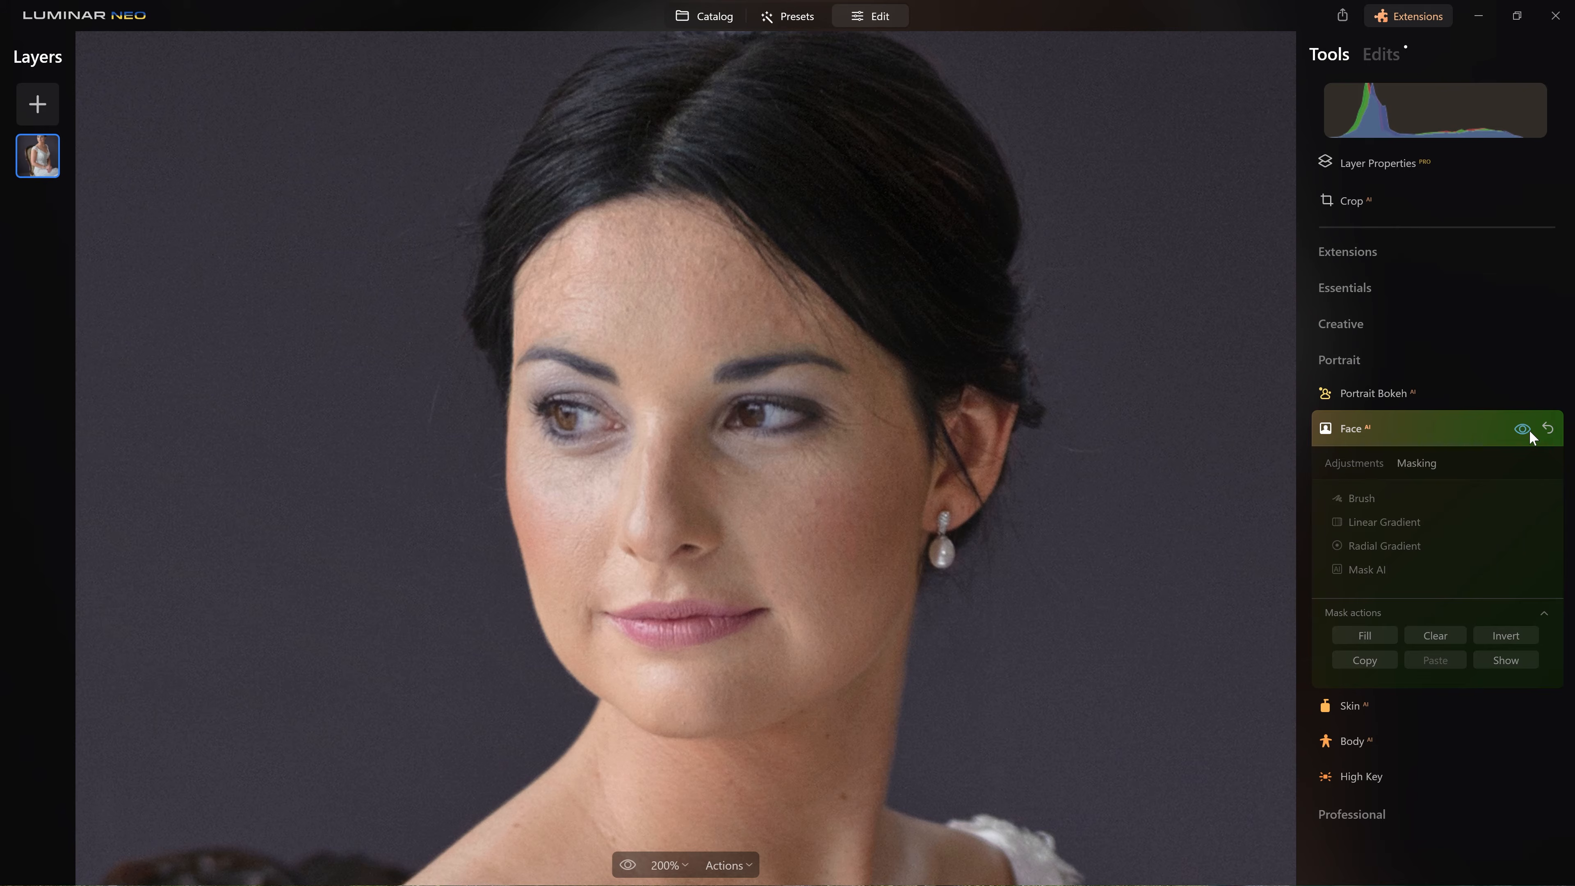
click(1529, 429)
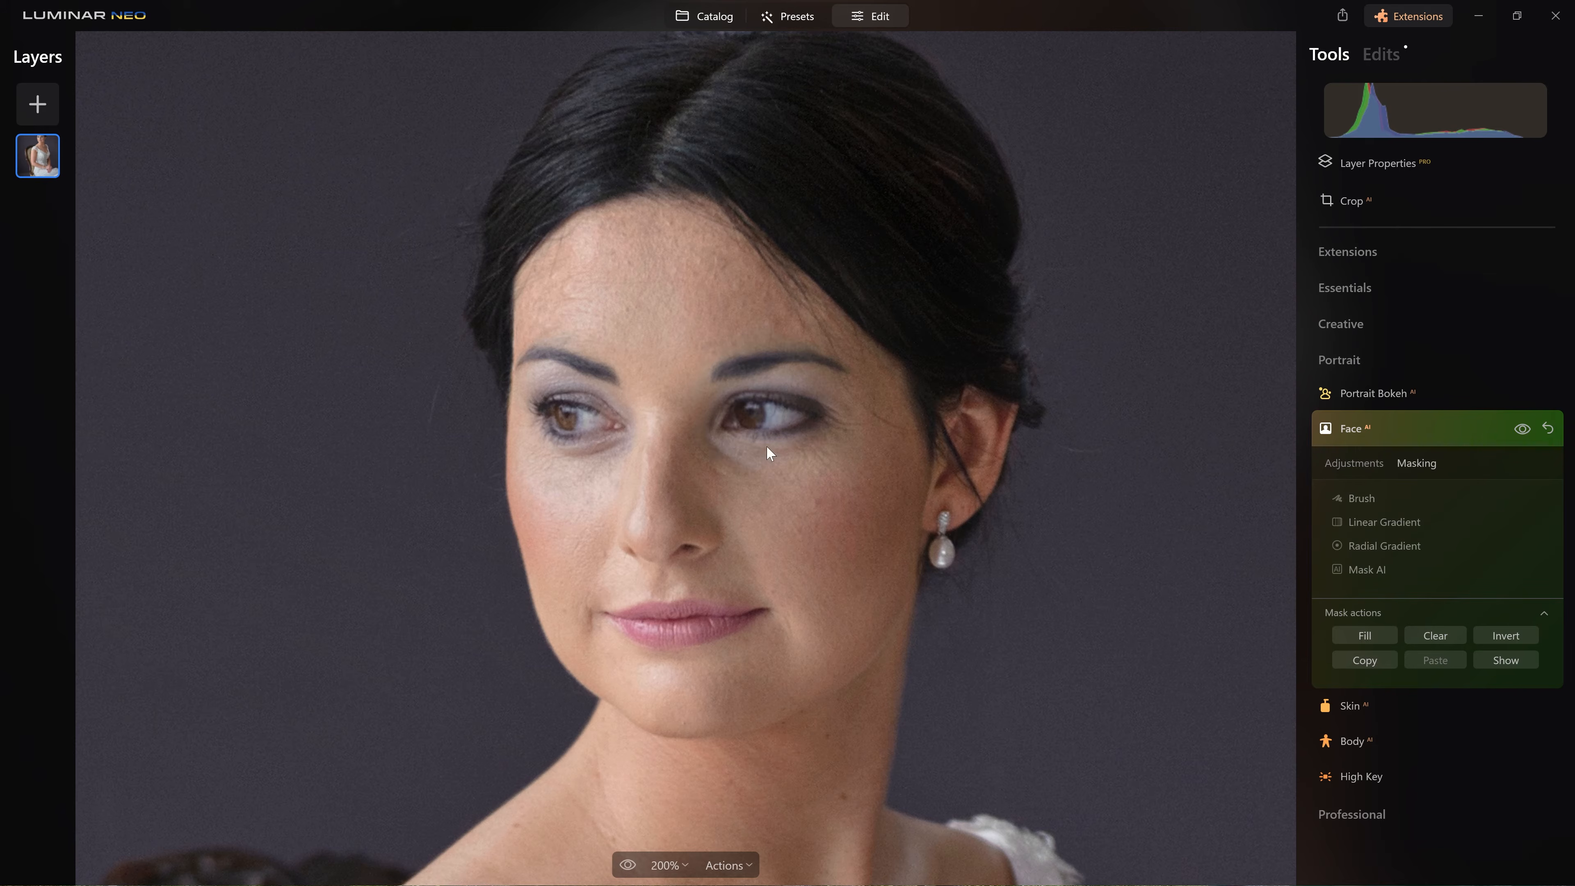
click(1501, 422)
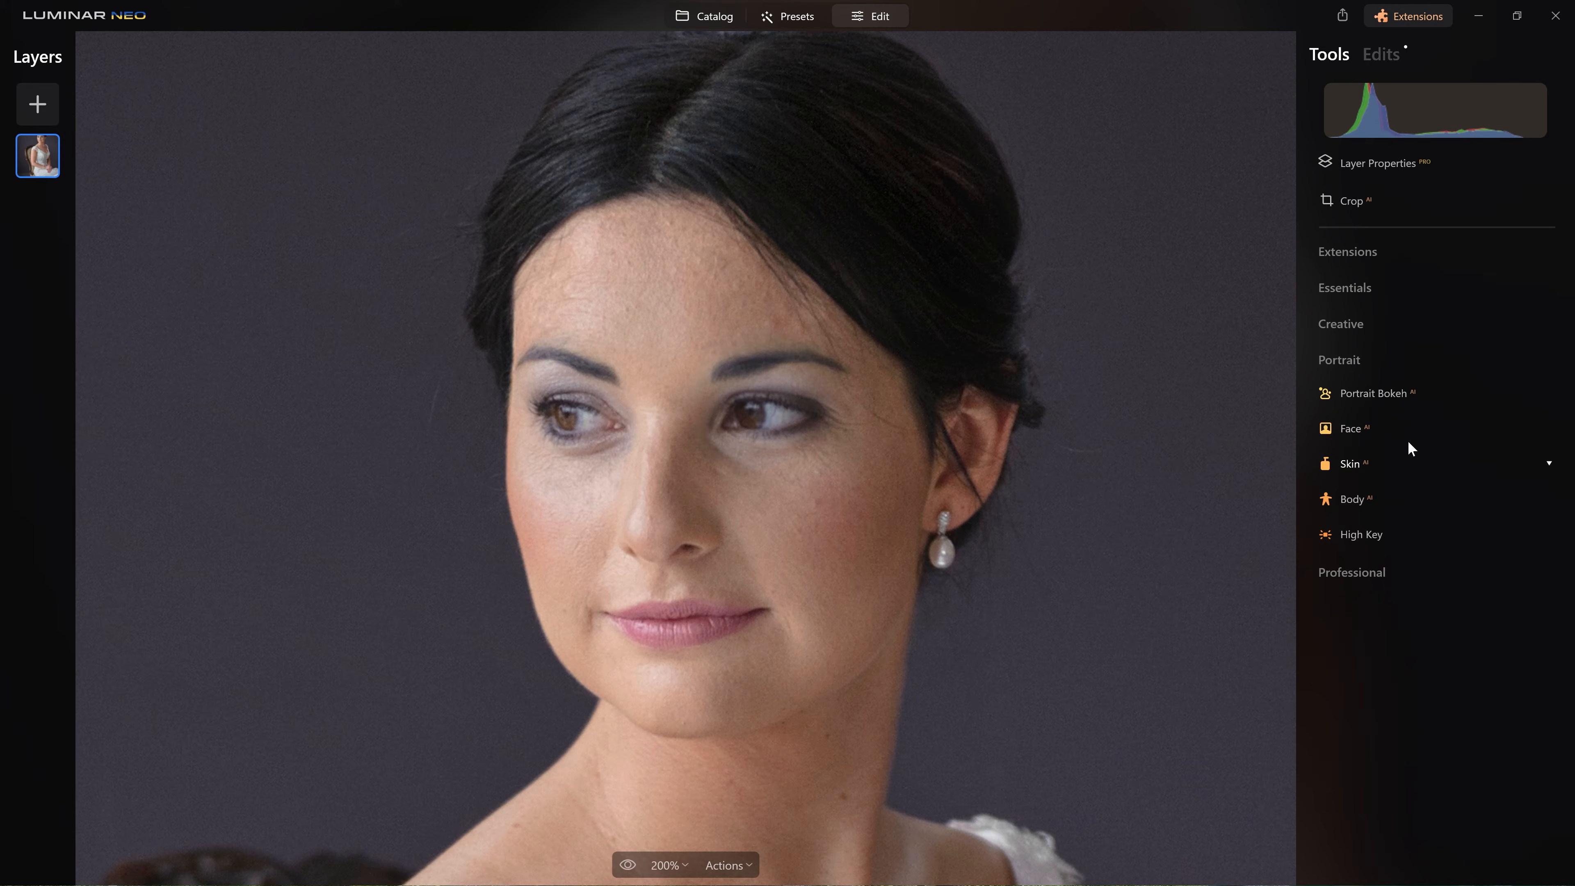
Add another Face AI edit with Eye Whitening at 28, trying a strong Eye Enhancer and resetting it to 0
click(1390, 431)
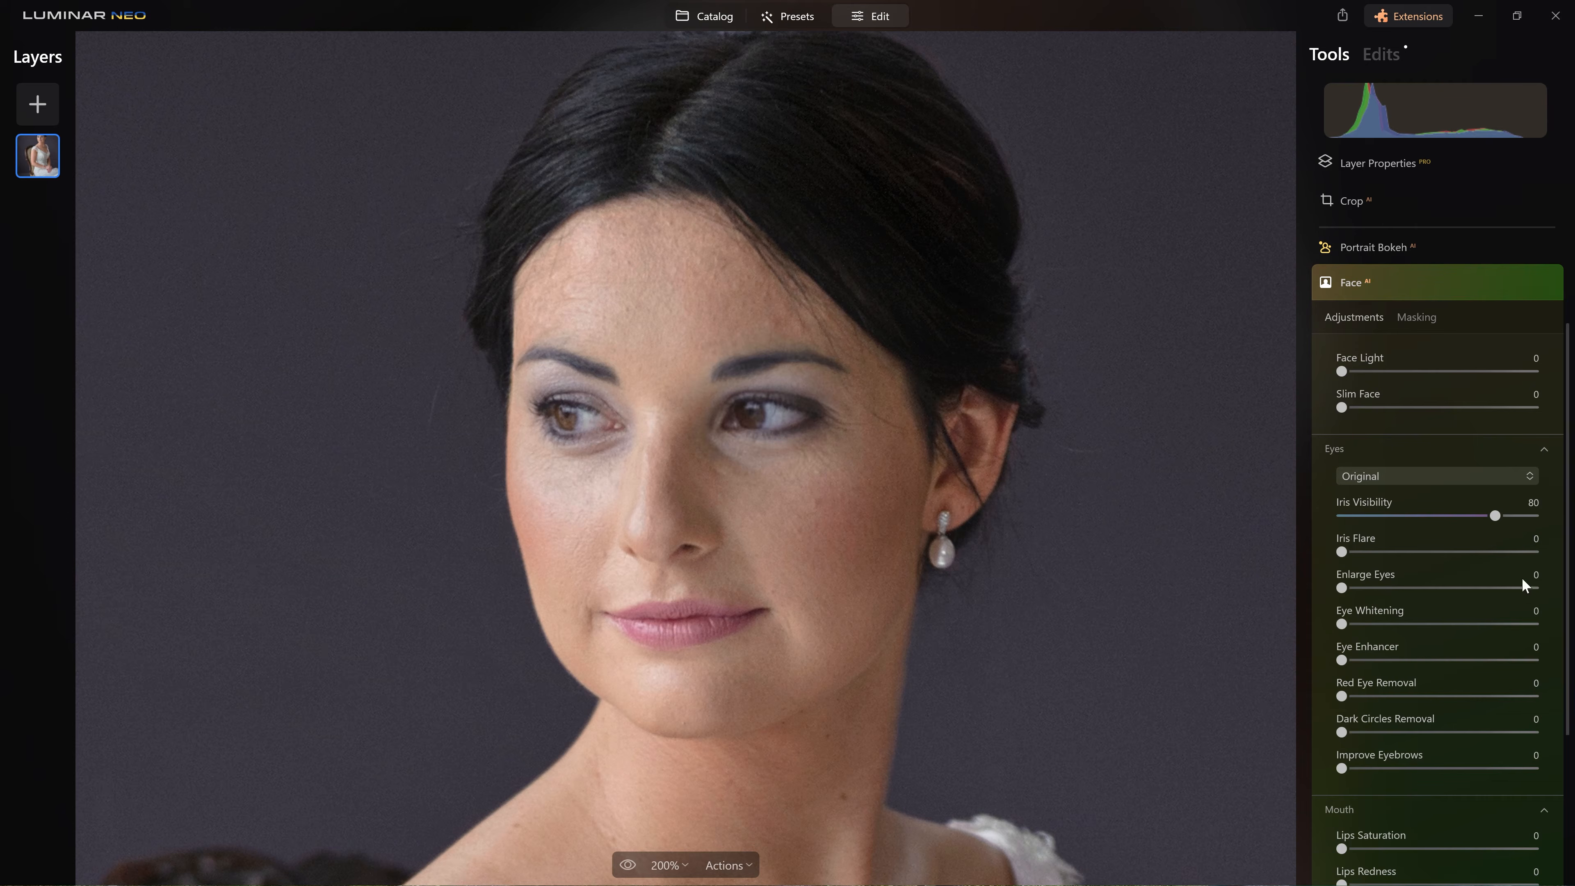
scroll(1394, 596, down, 2)
drag(1343, 525, 1539, 528)
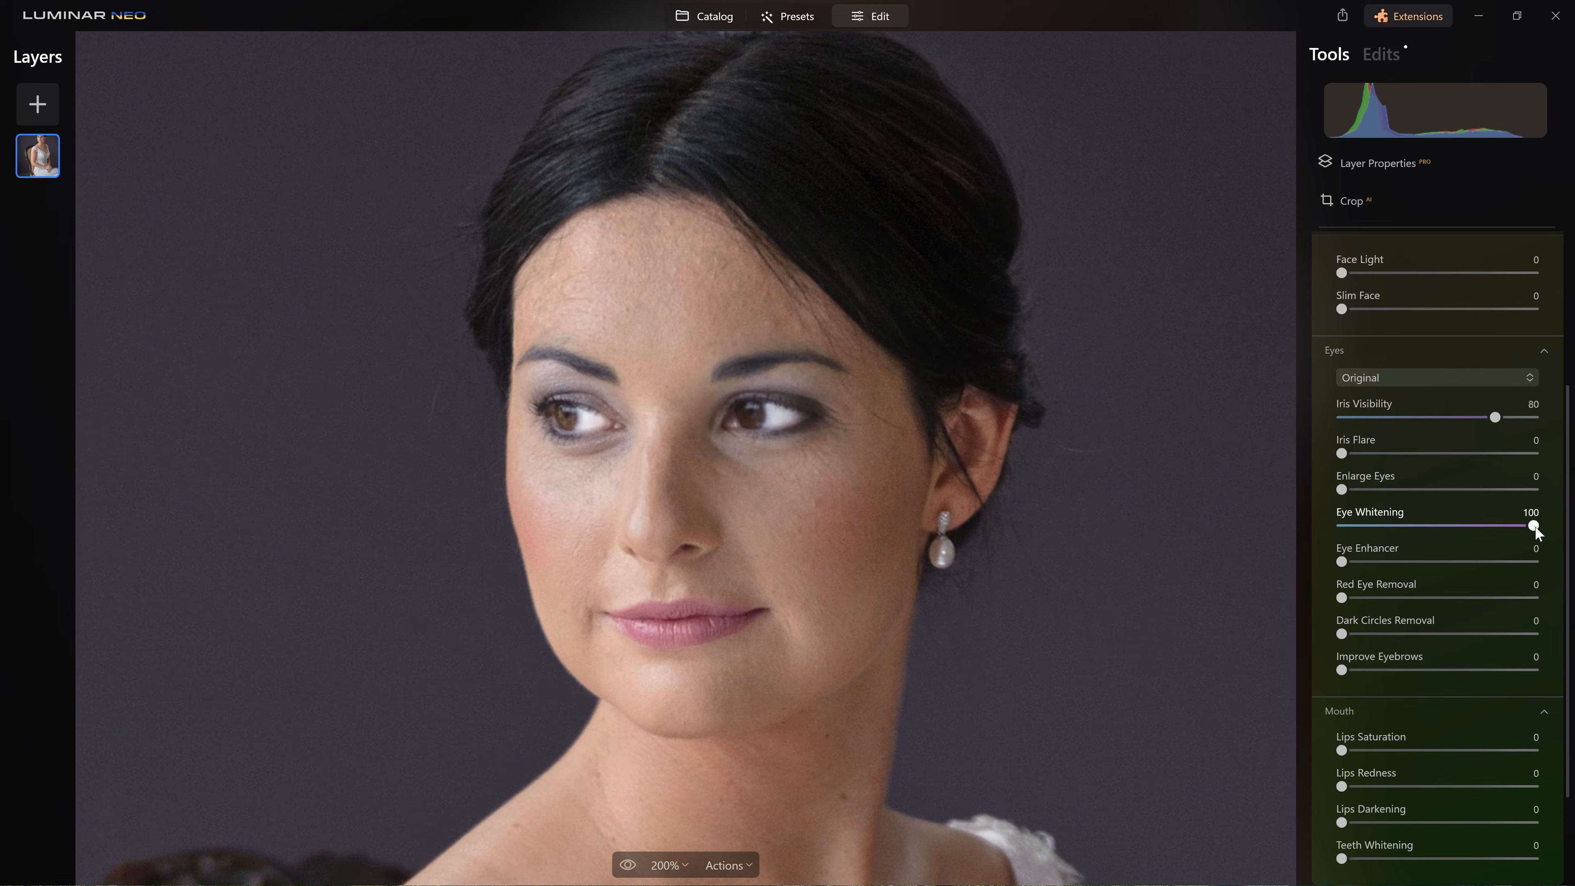
drag(1536, 528, 1526, 561)
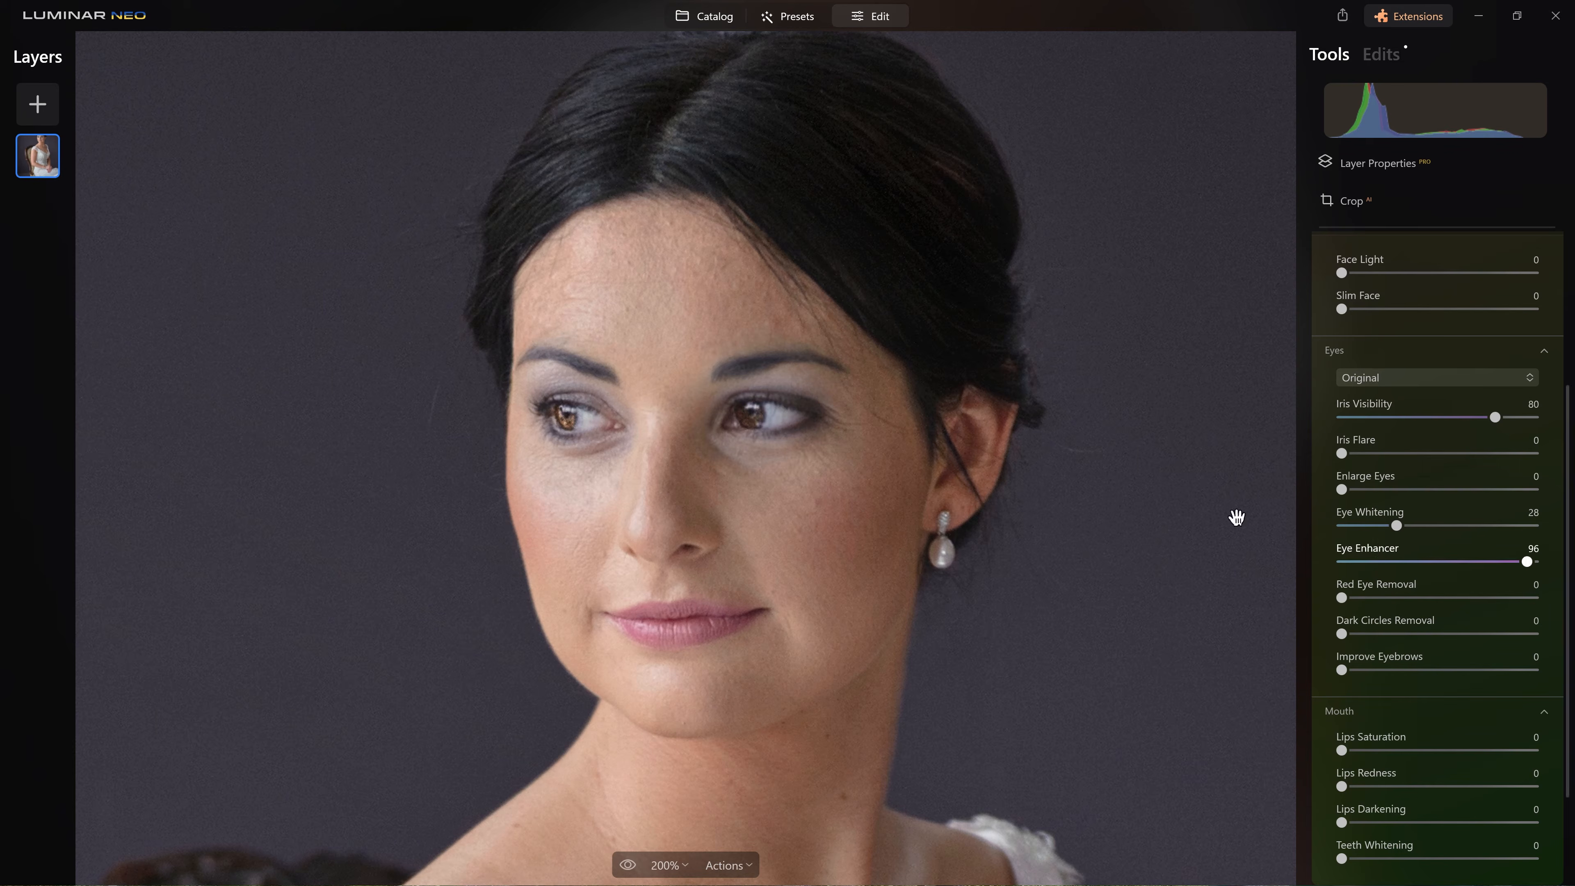
drag(1530, 556, 1332, 547)
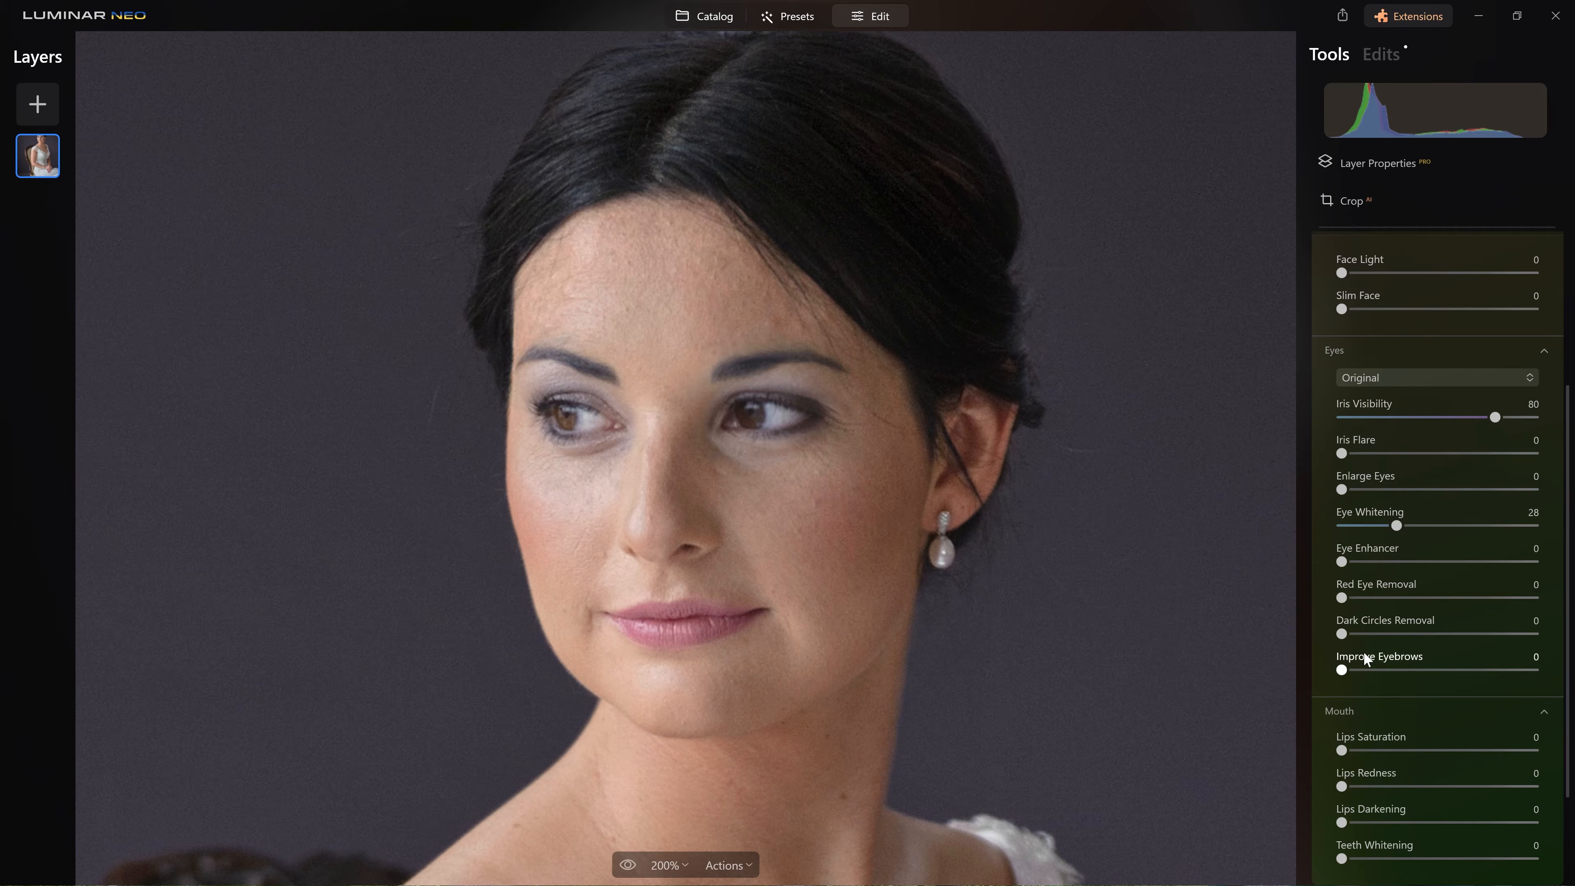
Darken and define the bride's eyebrows by setting Improve Eyebrows to 35
drag(1361, 625, 1384, 679)
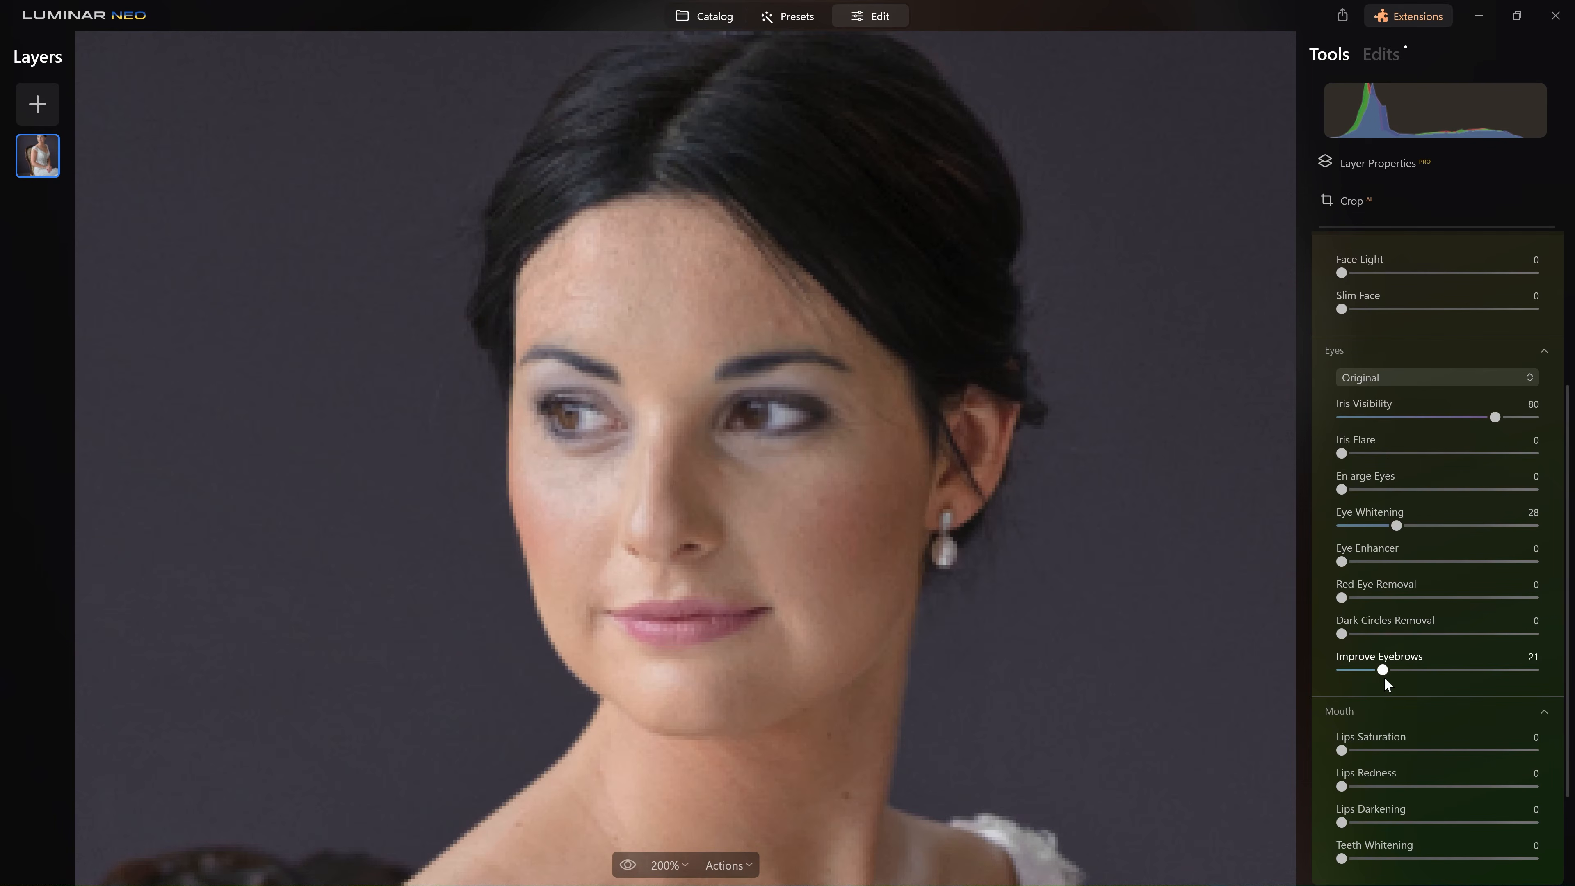
drag(1534, 673, 1535, 673)
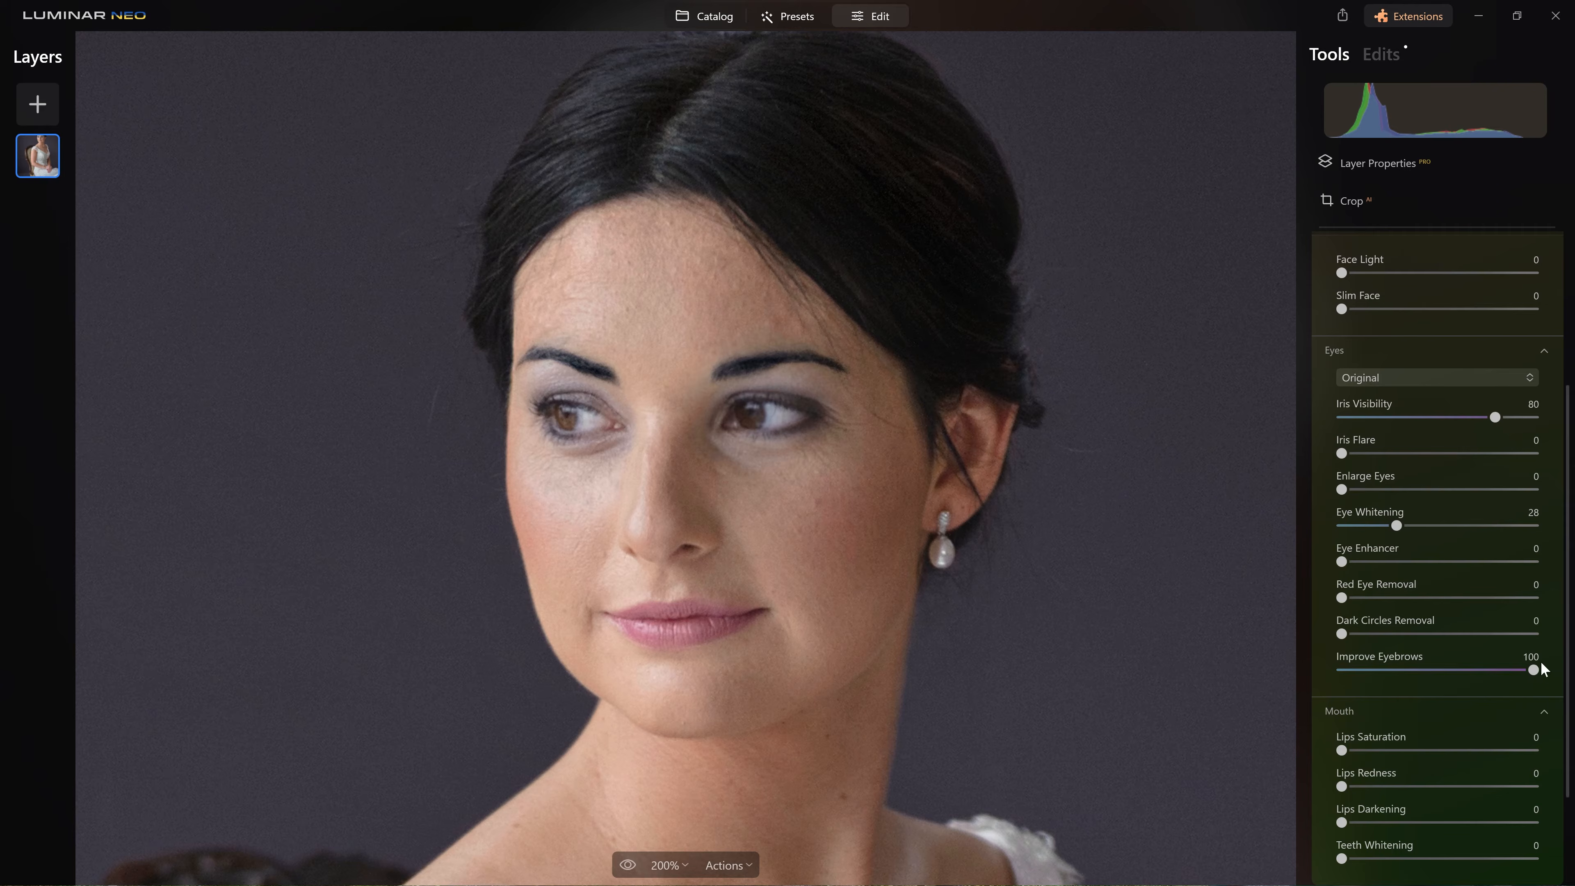
drag(1540, 670, 1414, 677)
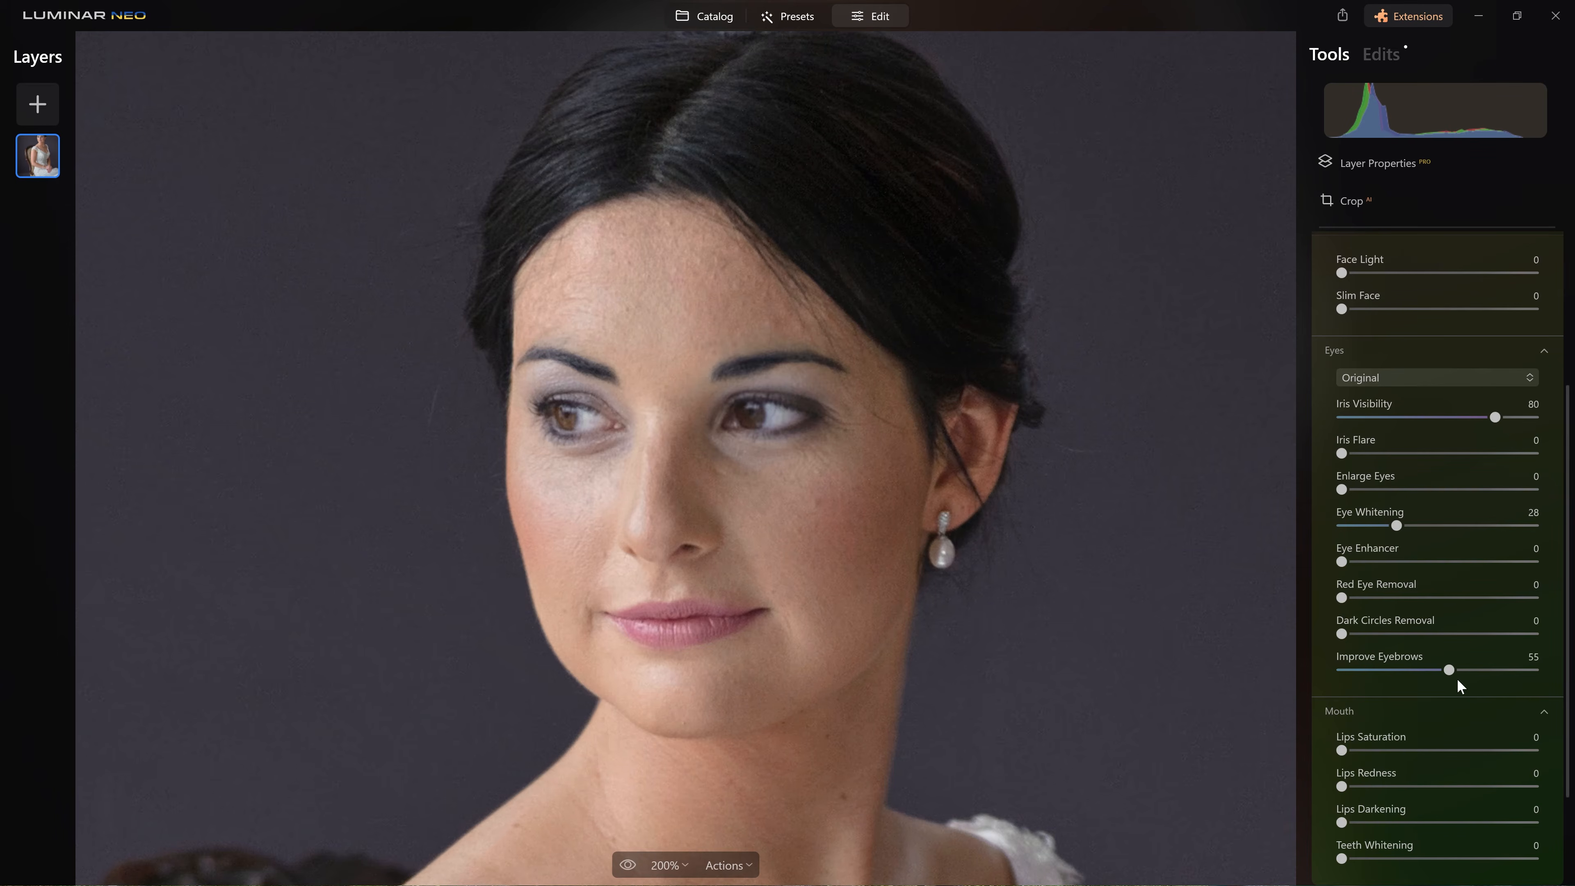
drag(1447, 673, 1410, 670)
scroll(1501, 547, up, 3)
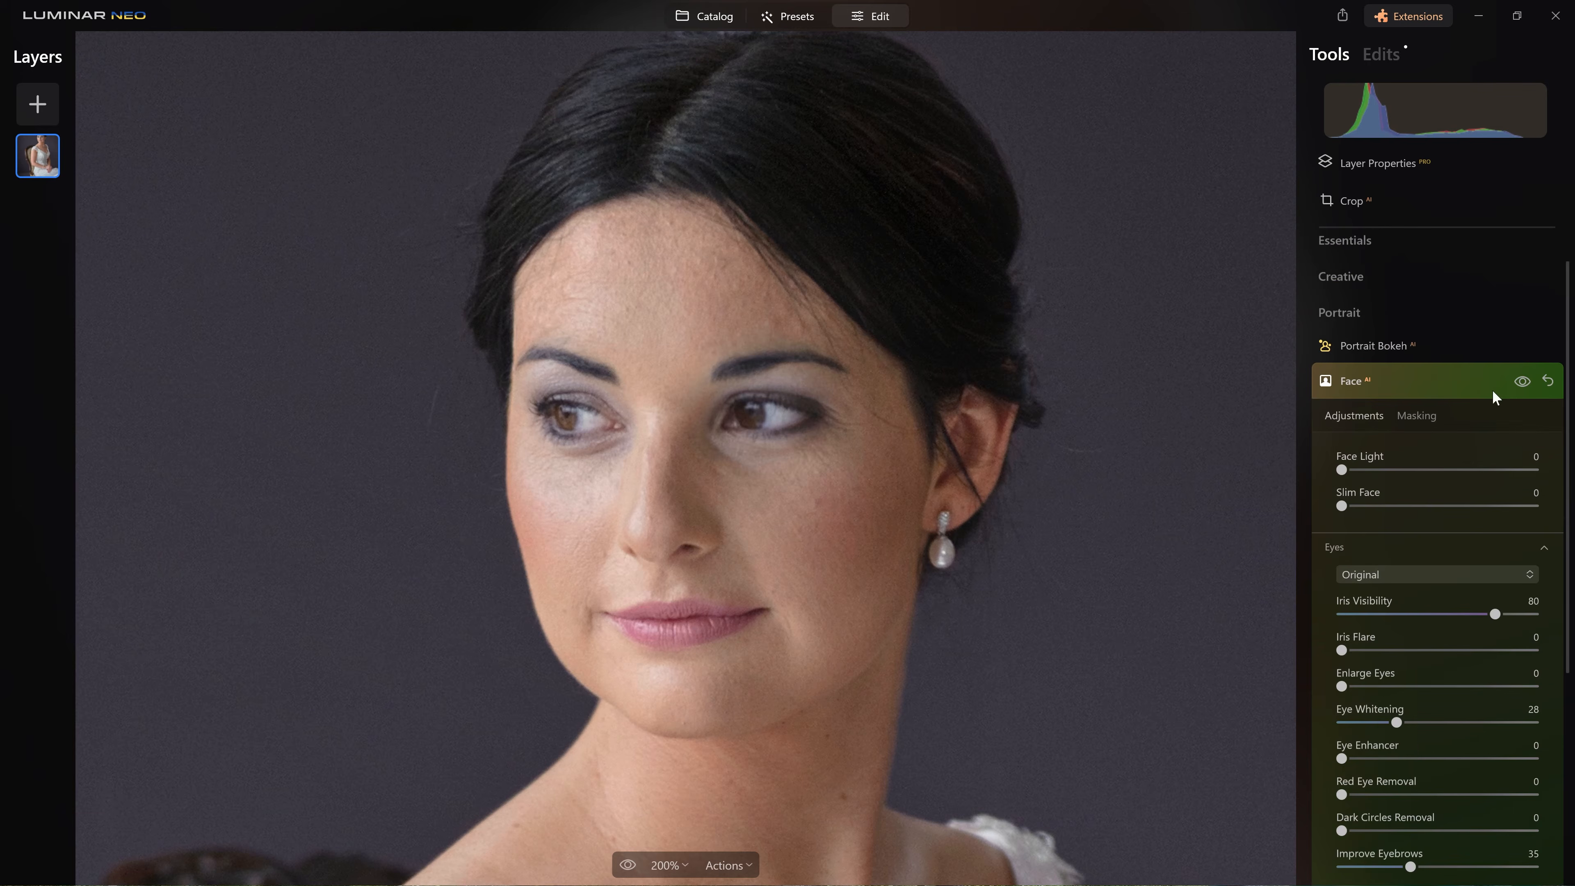
Compare the face with and without the eye whitening and eyebrow adjustments
click(1523, 386)
click(1524, 386)
click(1524, 386)
click(1524, 386)
Intensify the lip color with Lips Saturation at 100, Lips Redness at 26 and Lips Darkening at 26
scroll(1368, 386, down, 5)
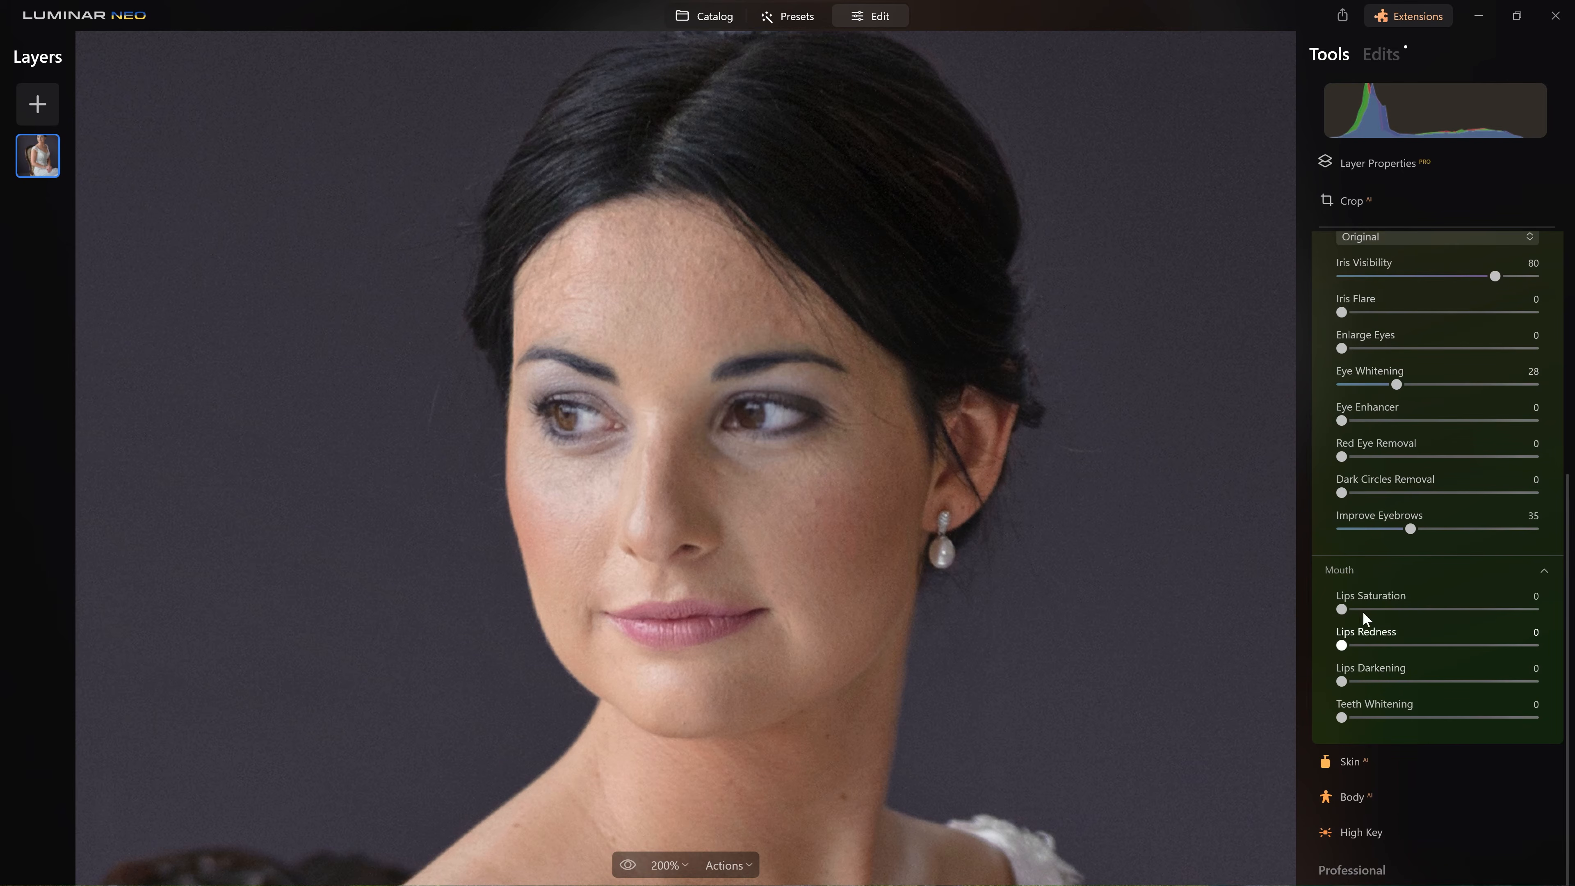
drag(1337, 611, 1460, 593)
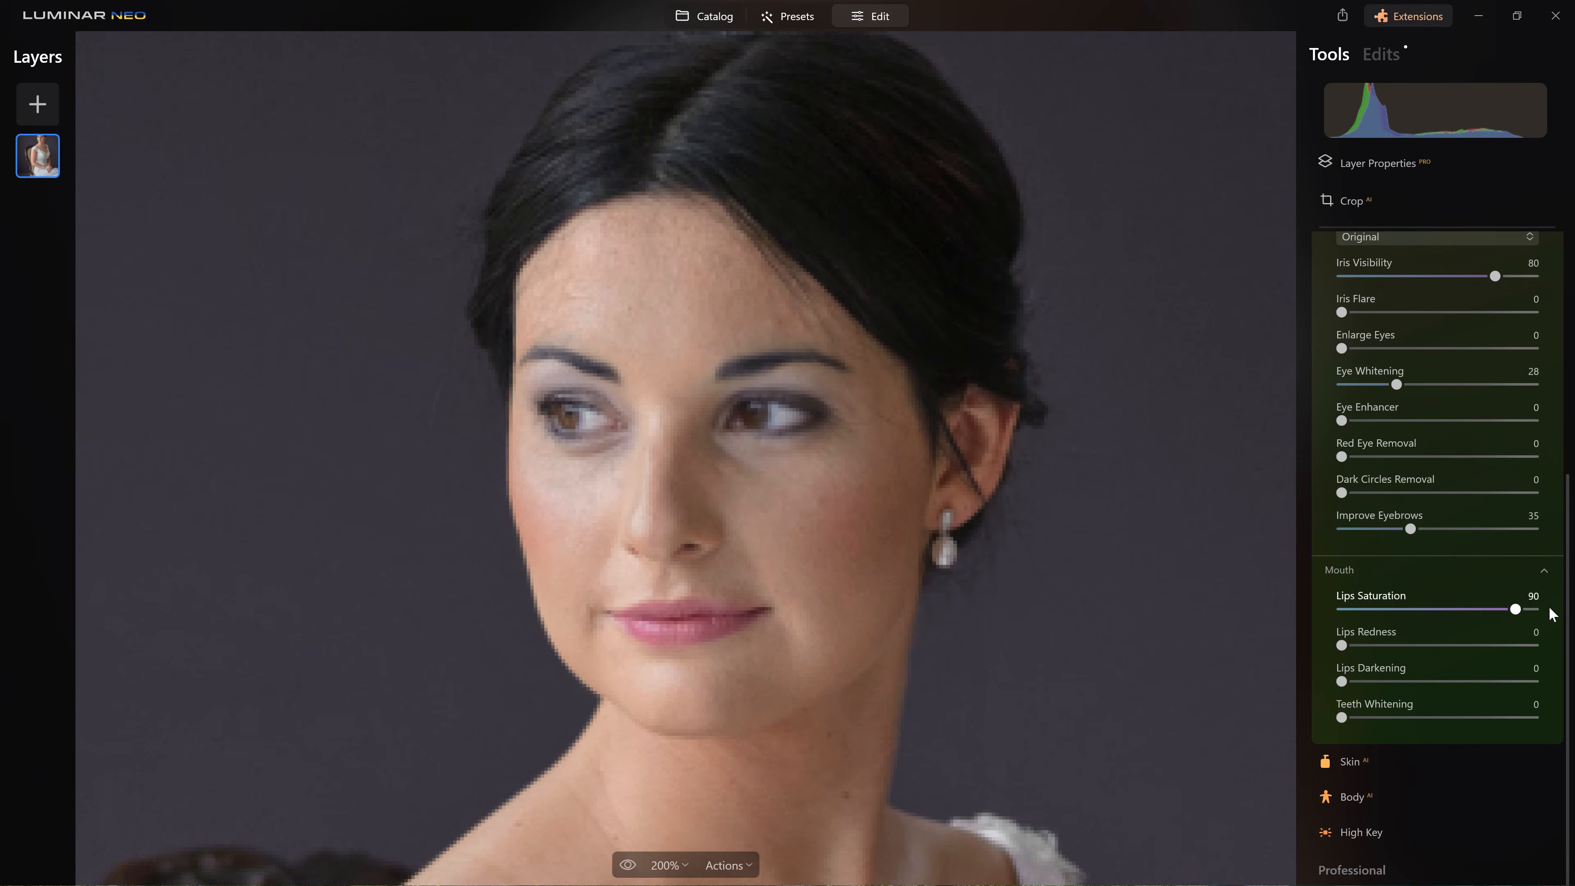
drag(1552, 614, 1550, 615)
drag(1341, 645, 1426, 645)
drag(1351, 679, 1543, 725)
drag(1420, 757, 1273, 739)
drag(1468, 683, 1392, 645)
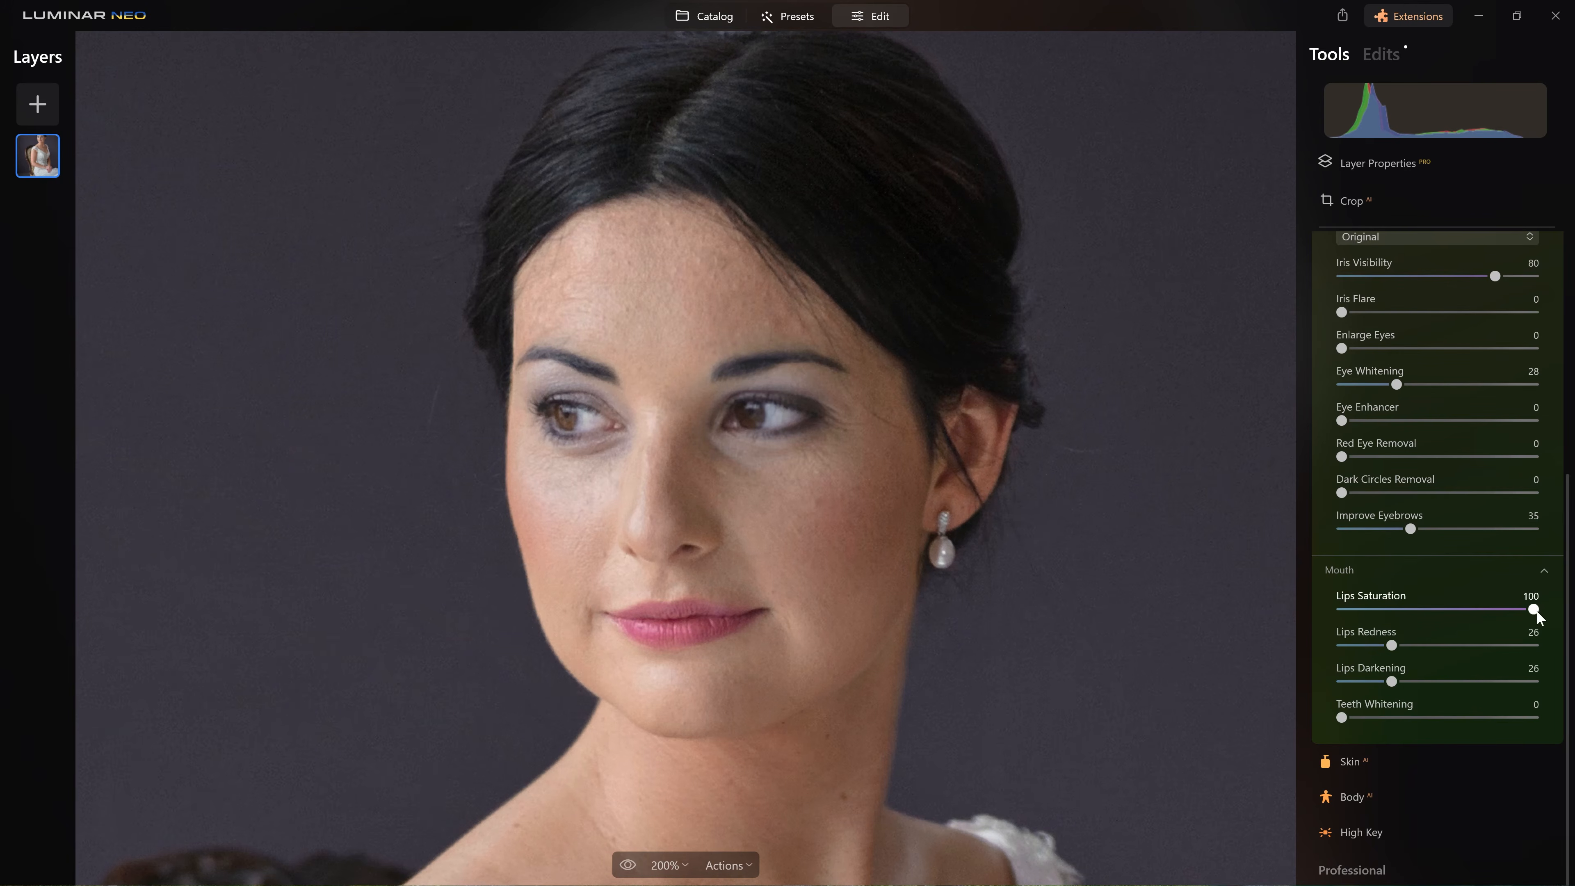
Set Lips Saturation to 23 and close the Face AI adjustments
drag(1536, 610, 1386, 661)
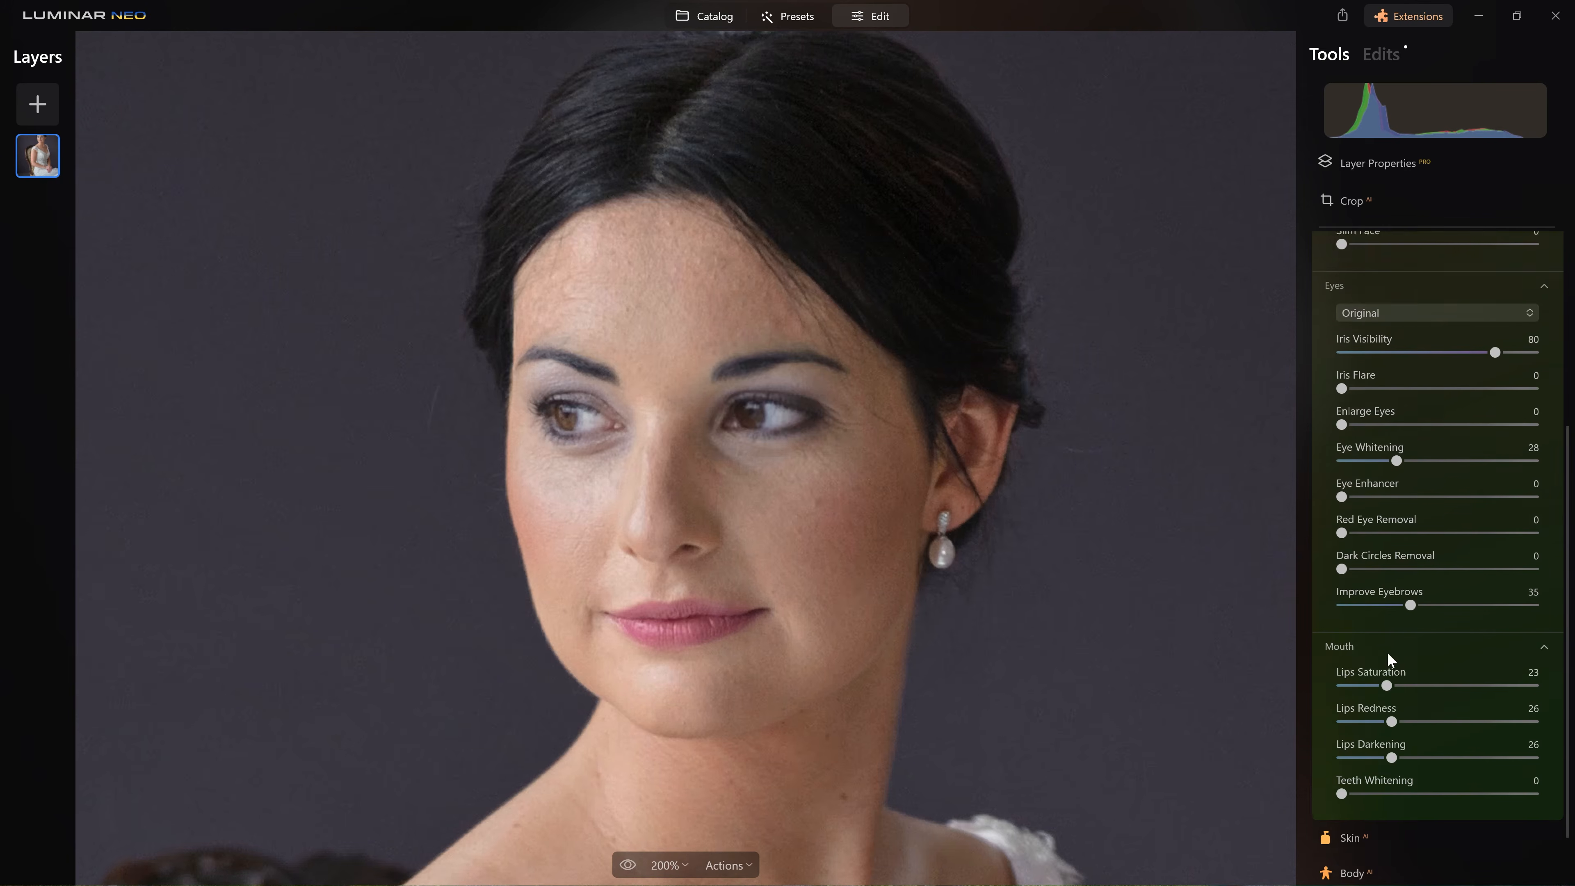
scroll(1387, 662, up, 3)
click(1519, 239)
scroll(1465, 552, down, 3)
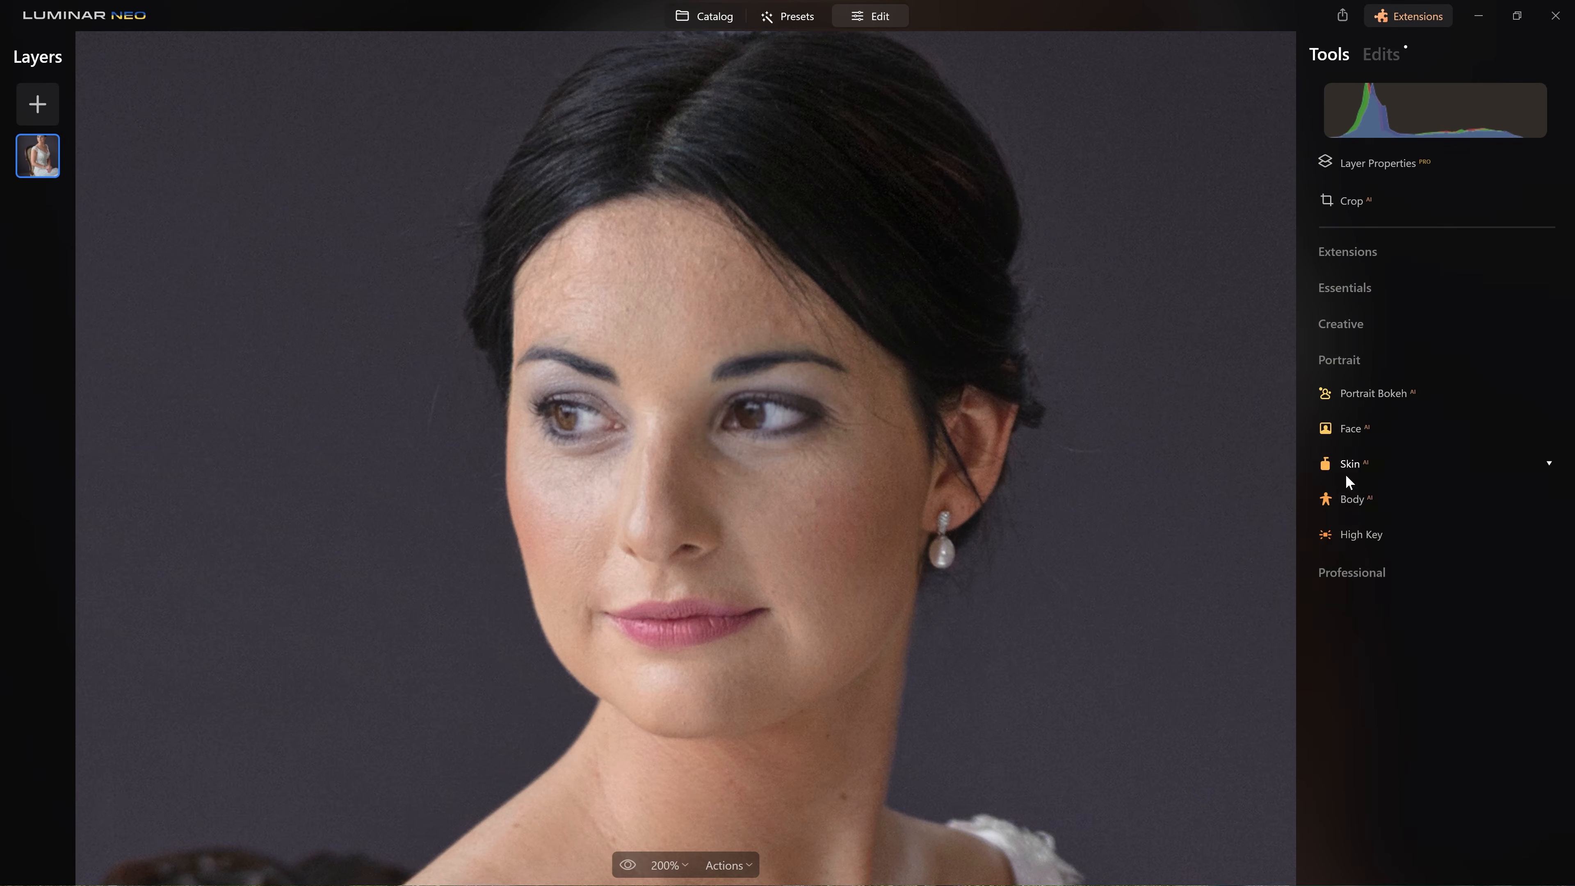
Smooth the bride's skin with Skin AI by setting its Amount to 100
click(1345, 474)
drag(1344, 549, 1357, 549)
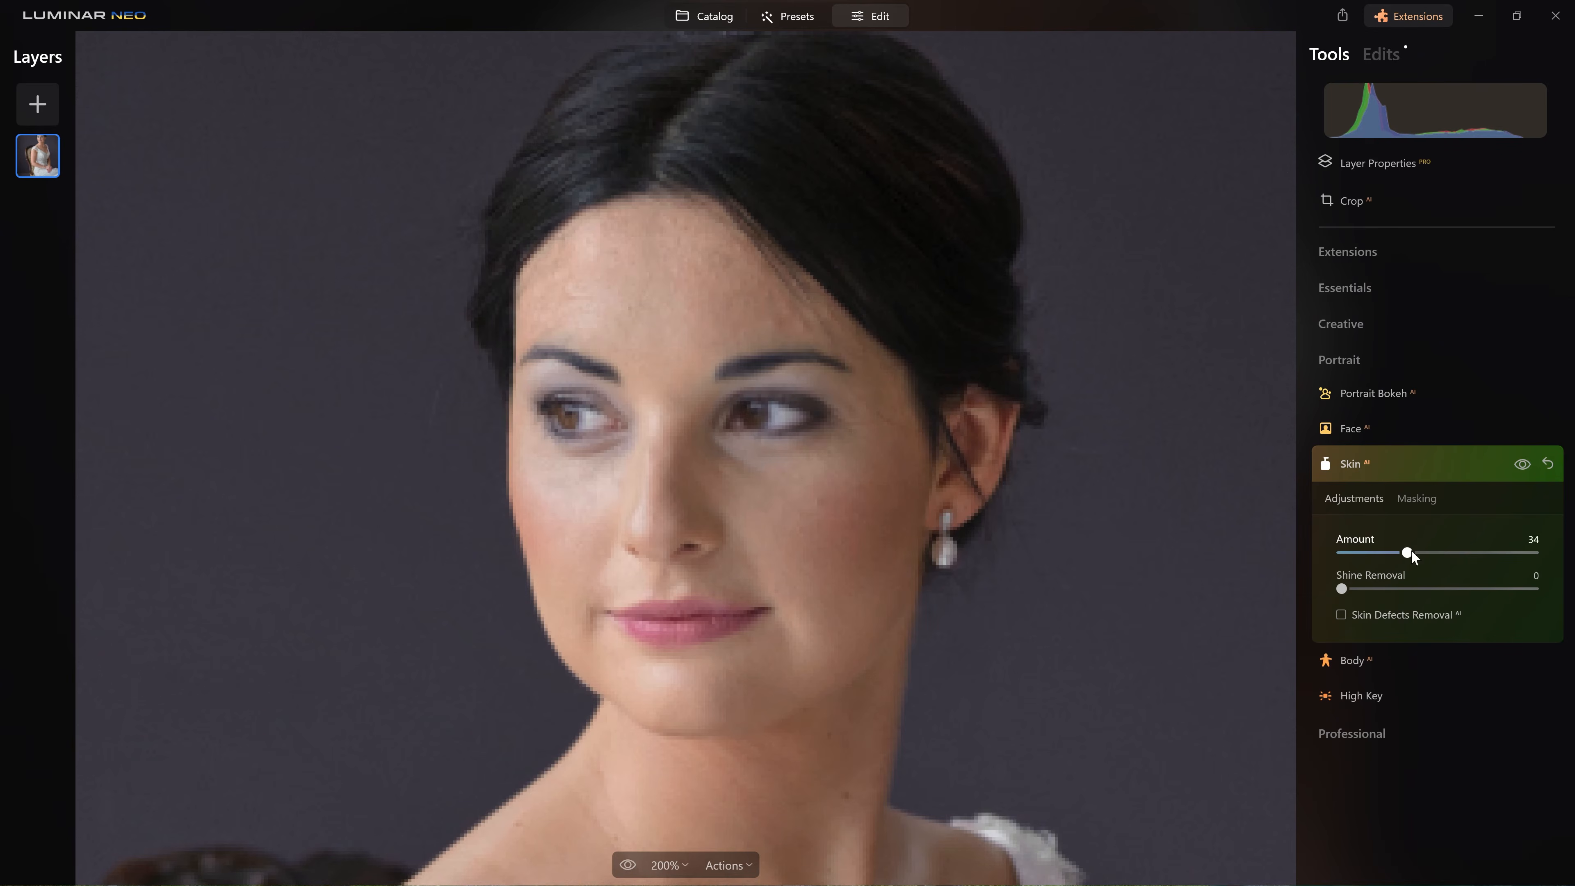
drag(1494, 554, 1521, 553)
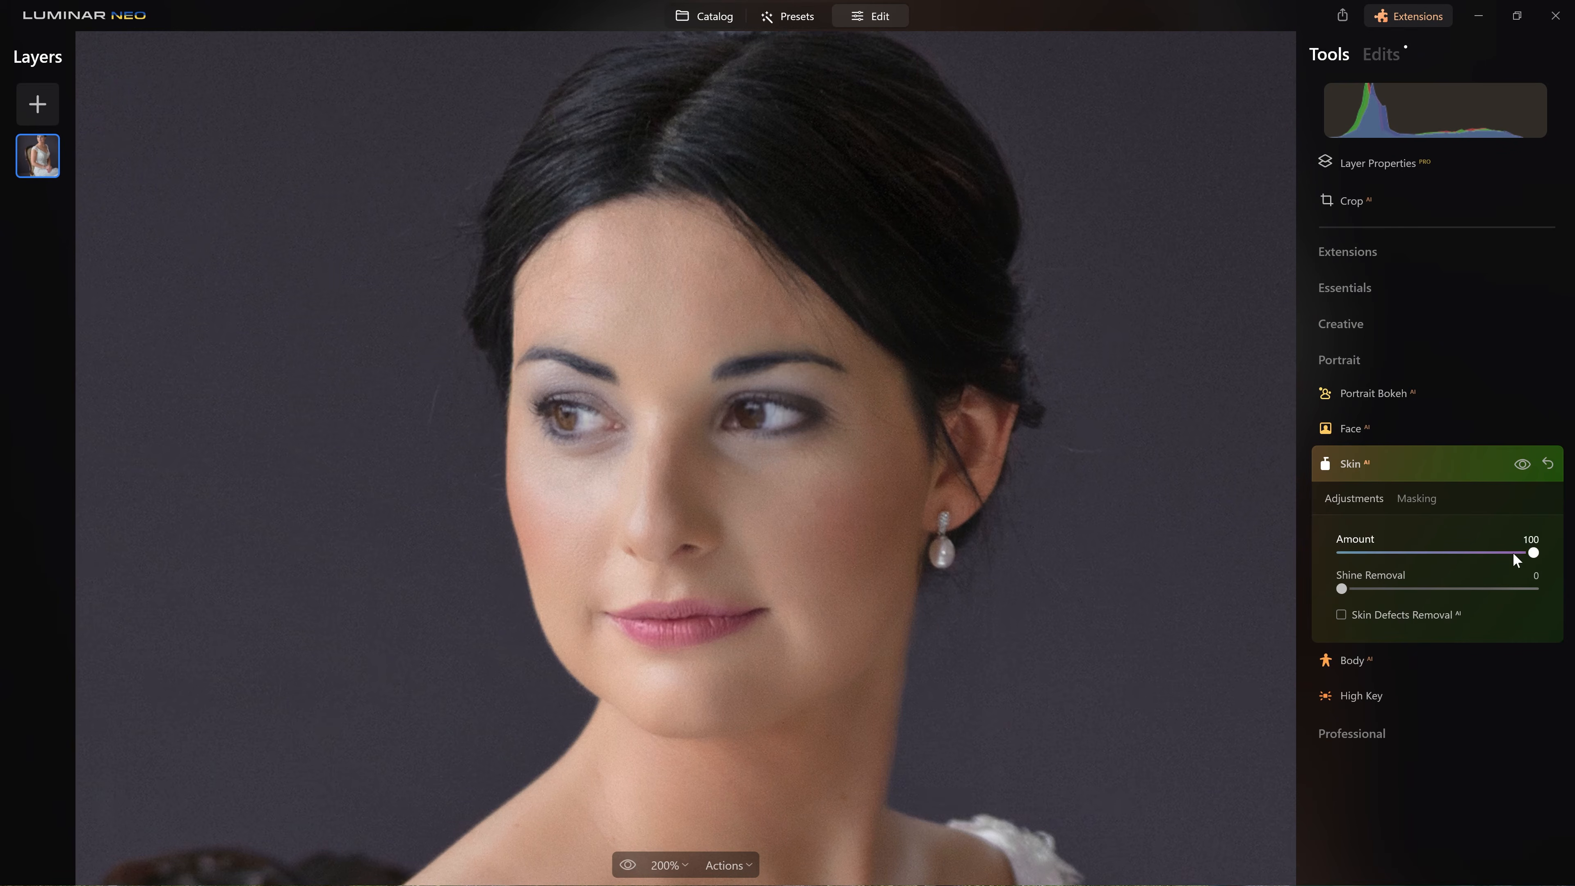
Compare the face repeatedly with and without the Skin AI smoothing, examining the forehead and cheek texture
click(1522, 462)
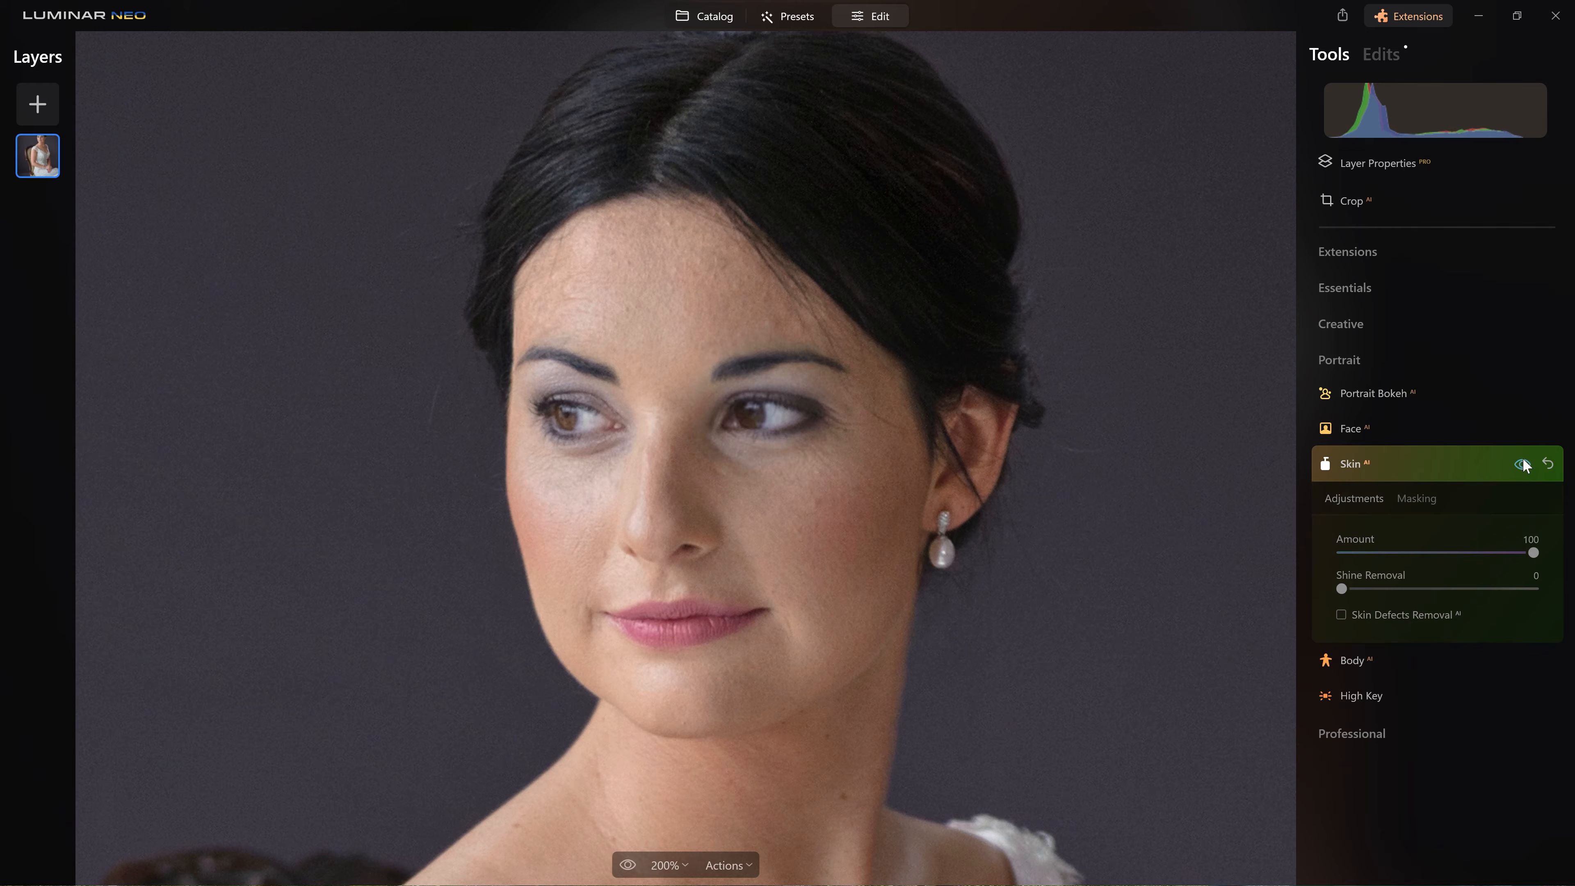
click(1523, 460)
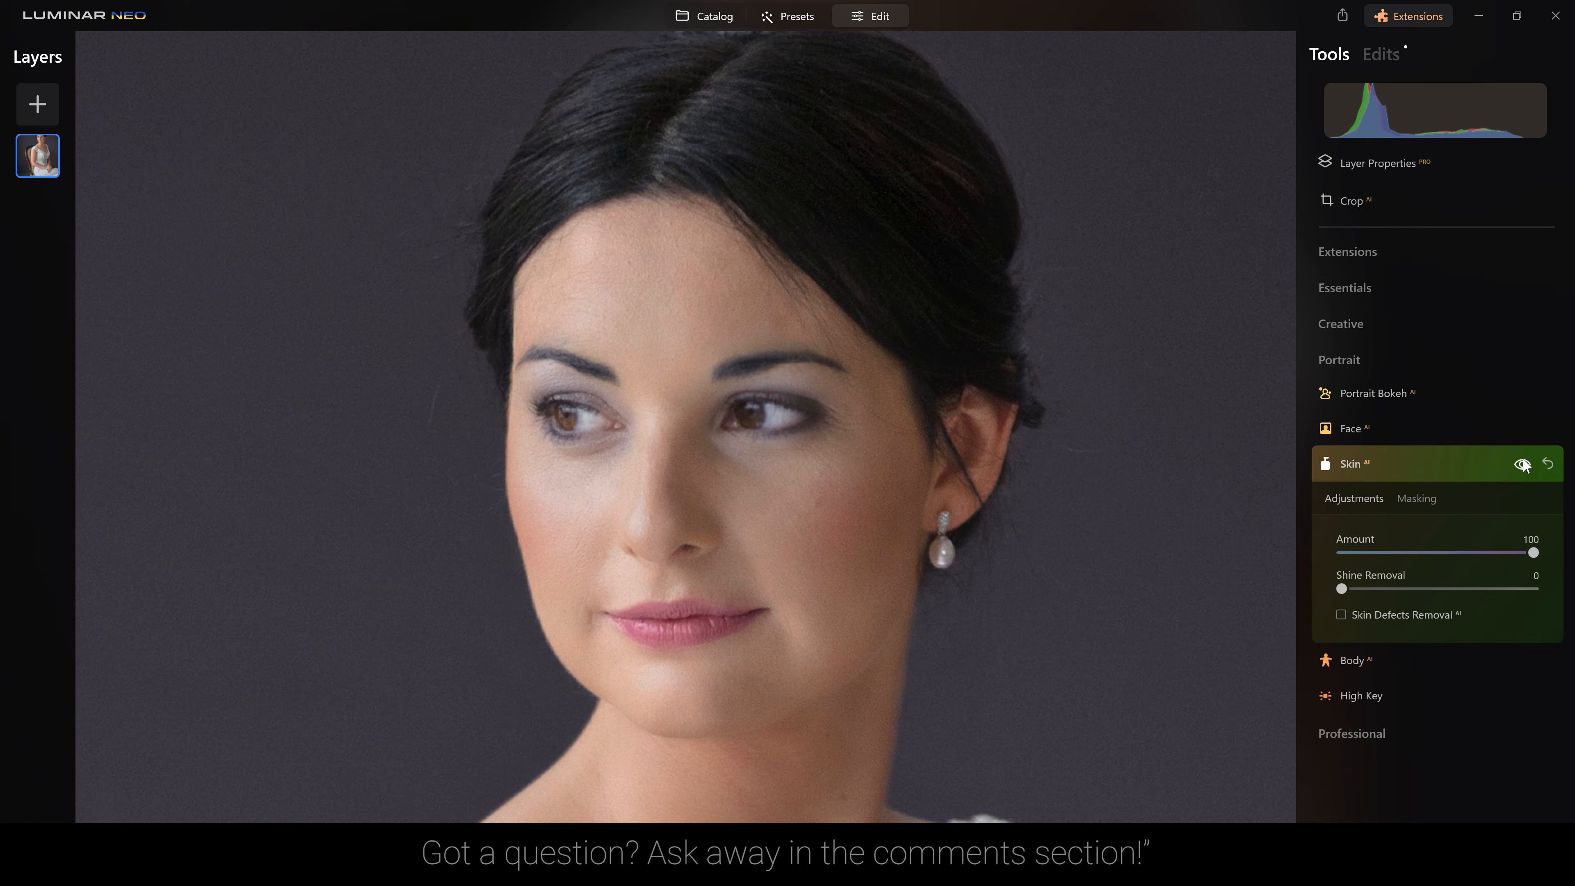
click(1523, 460)
click(1523, 464)
click(1524, 460)
click(1523, 459)
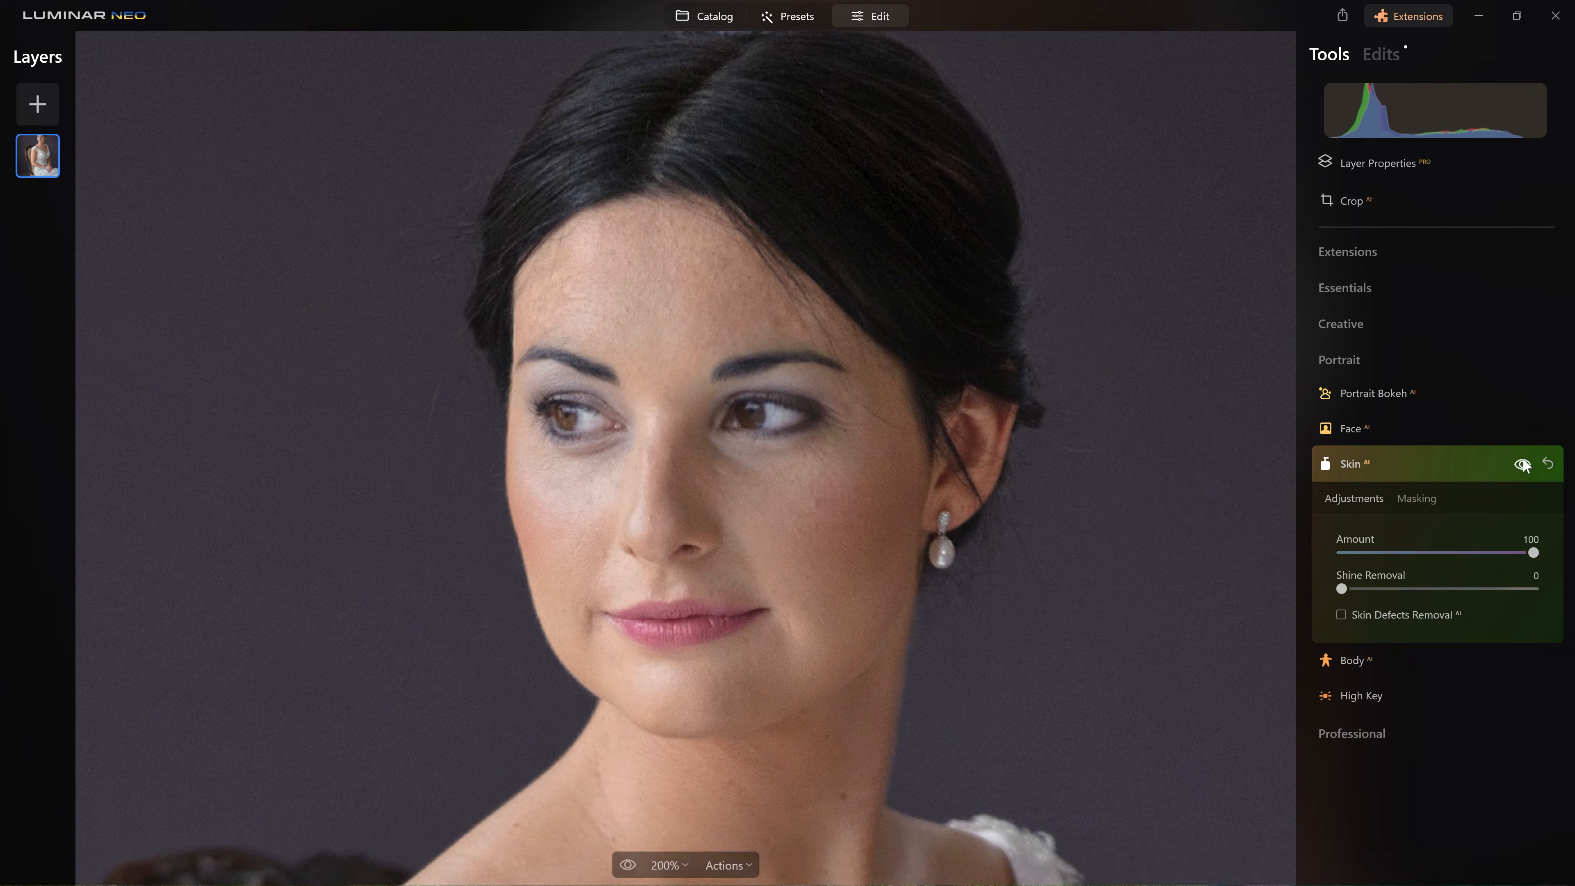
click(1523, 459)
click(1522, 464)
click(1522, 465)
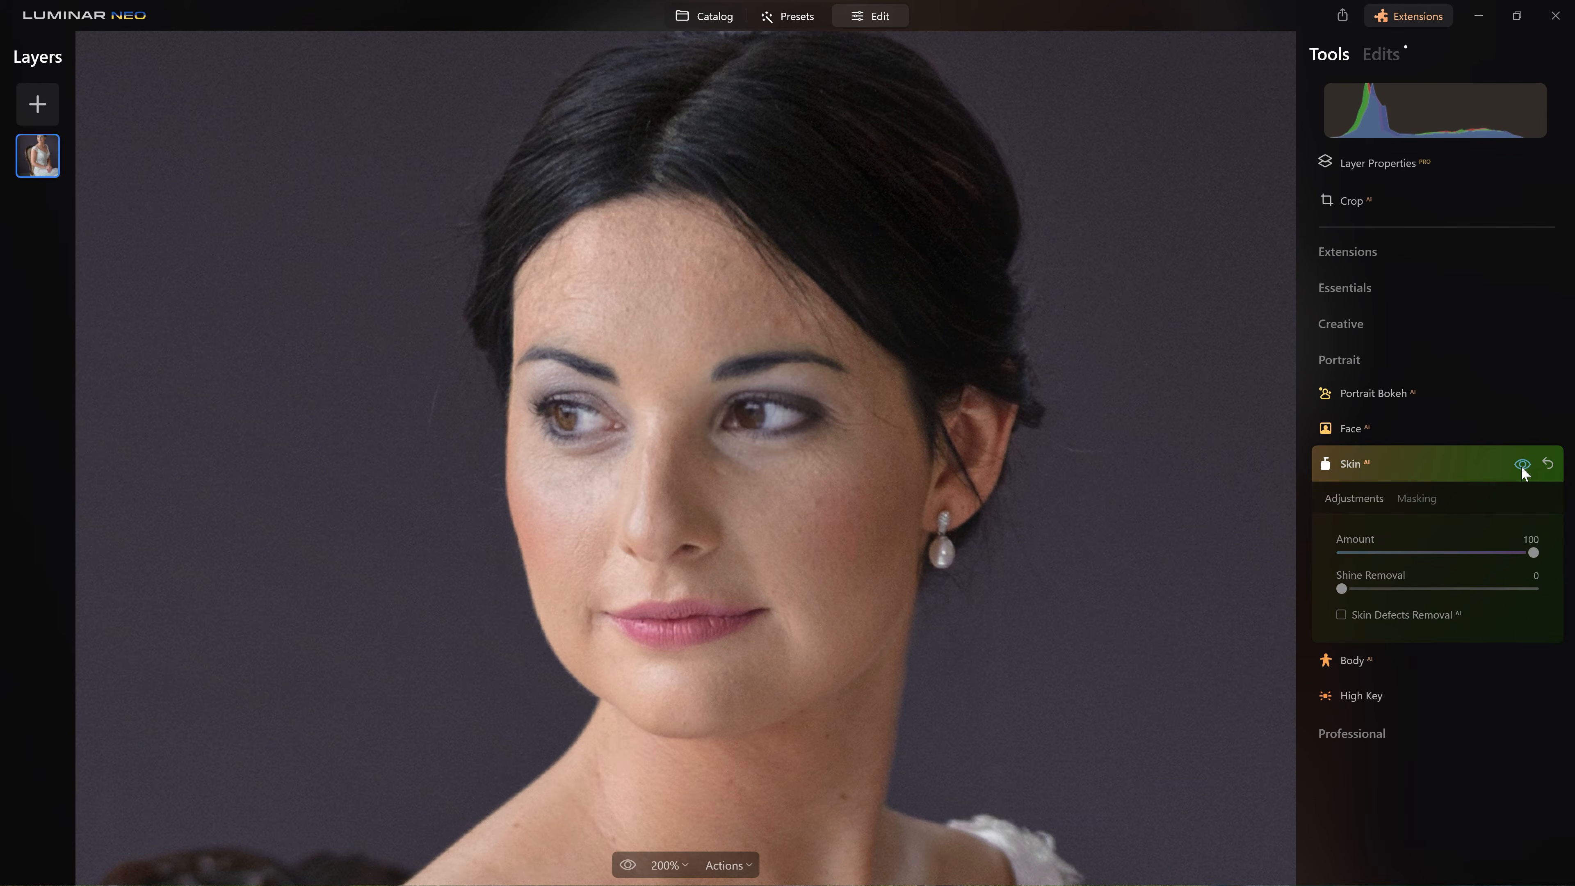
click(1522, 465)
click(1521, 465)
click(1522, 465)
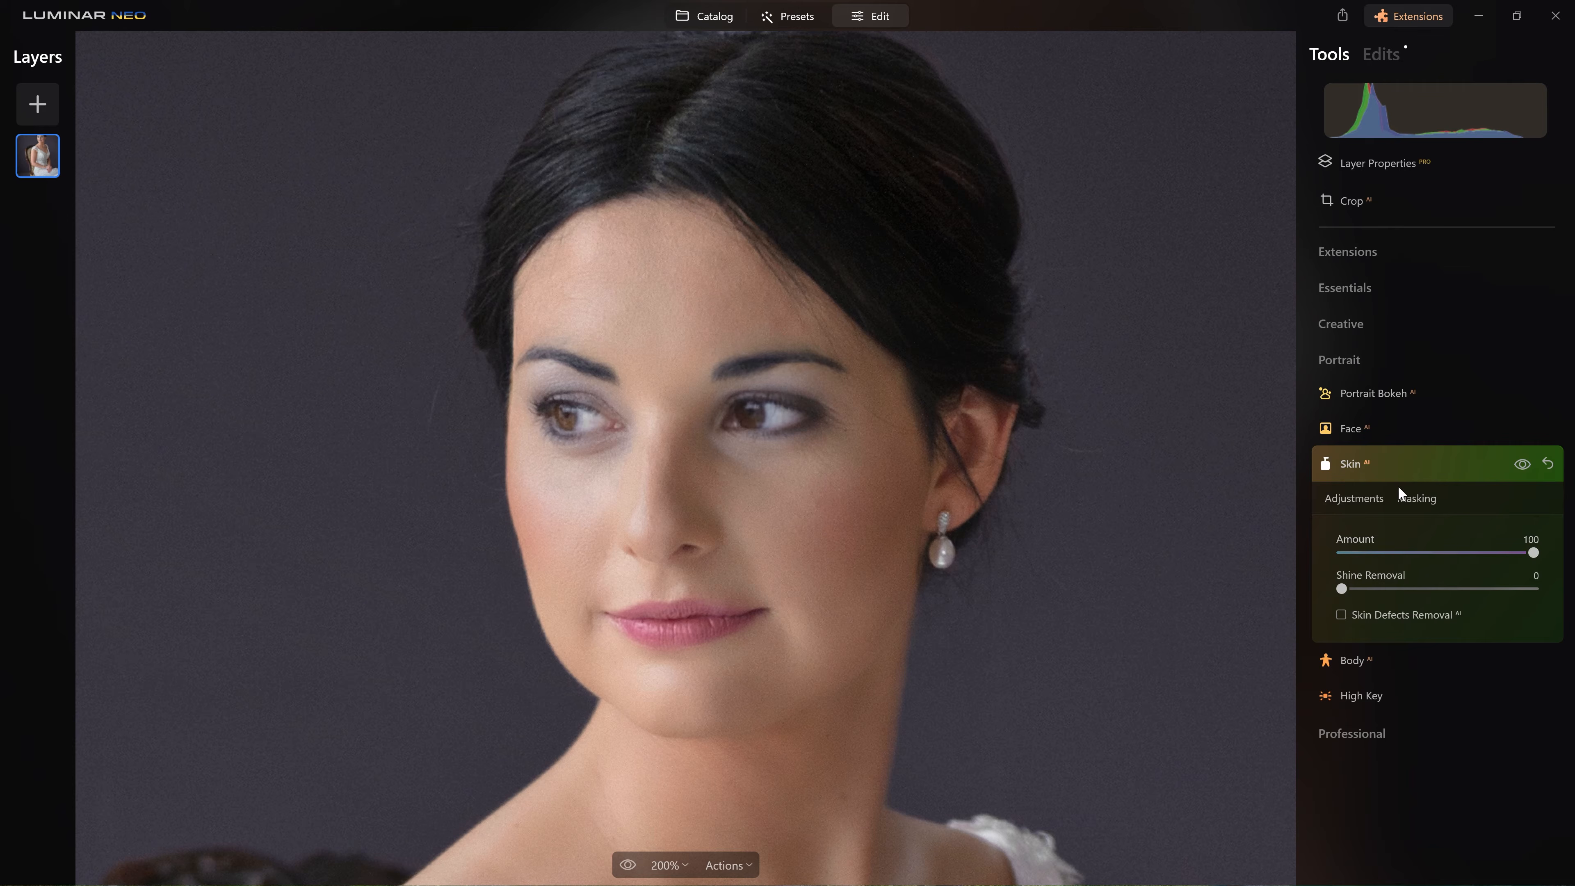
Try Skin AI Shine Removal at 100 and compare the face with and without the effect
drag(1341, 588, 1353, 588)
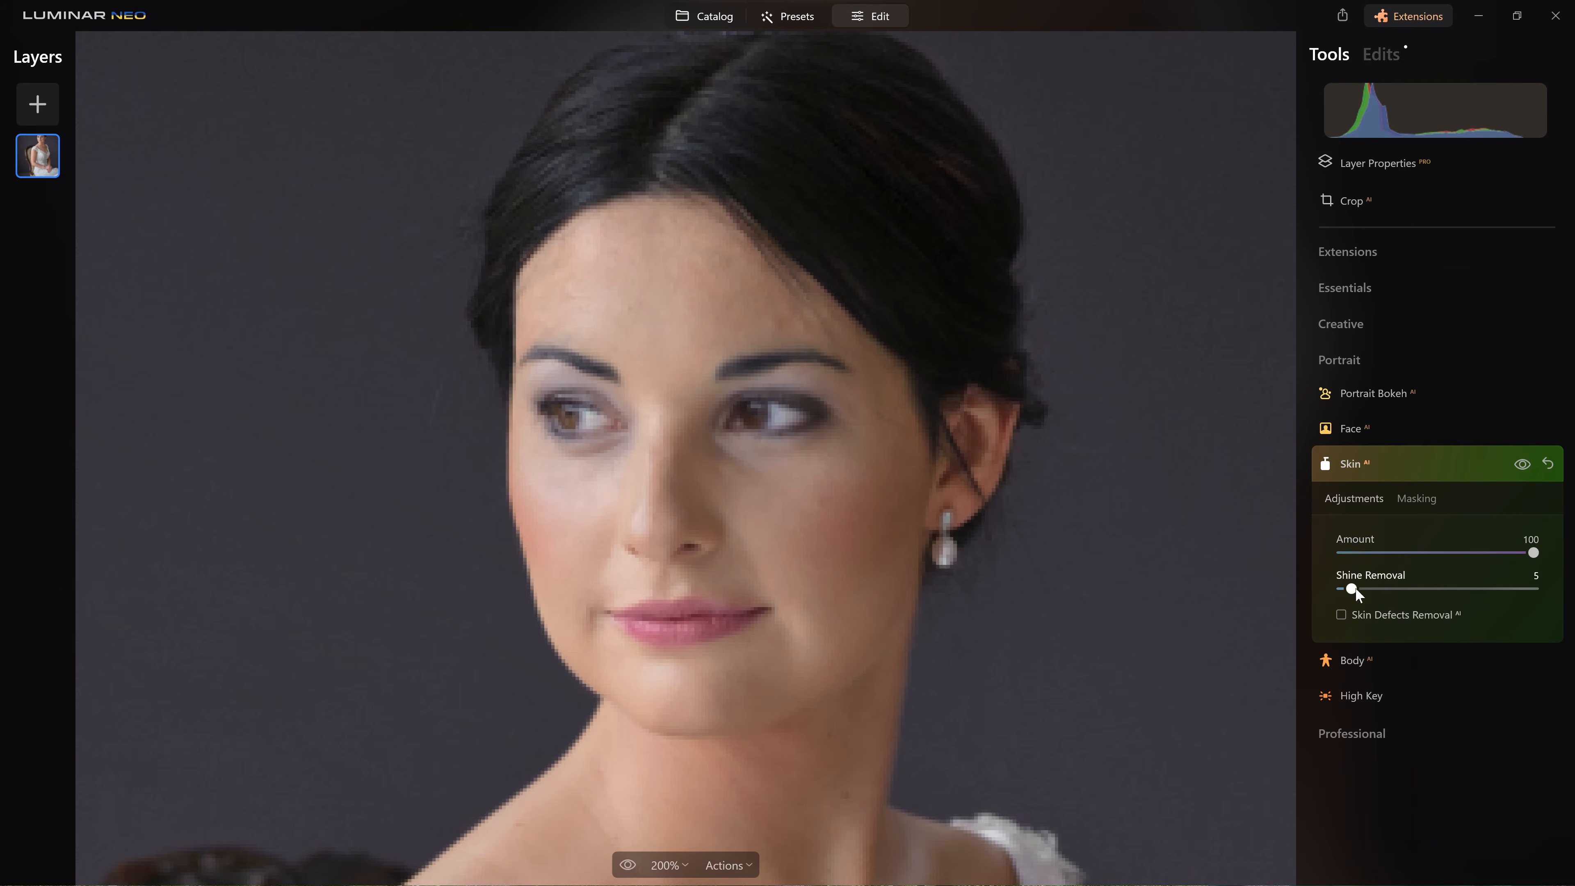
drag(1532, 605, 1540, 605)
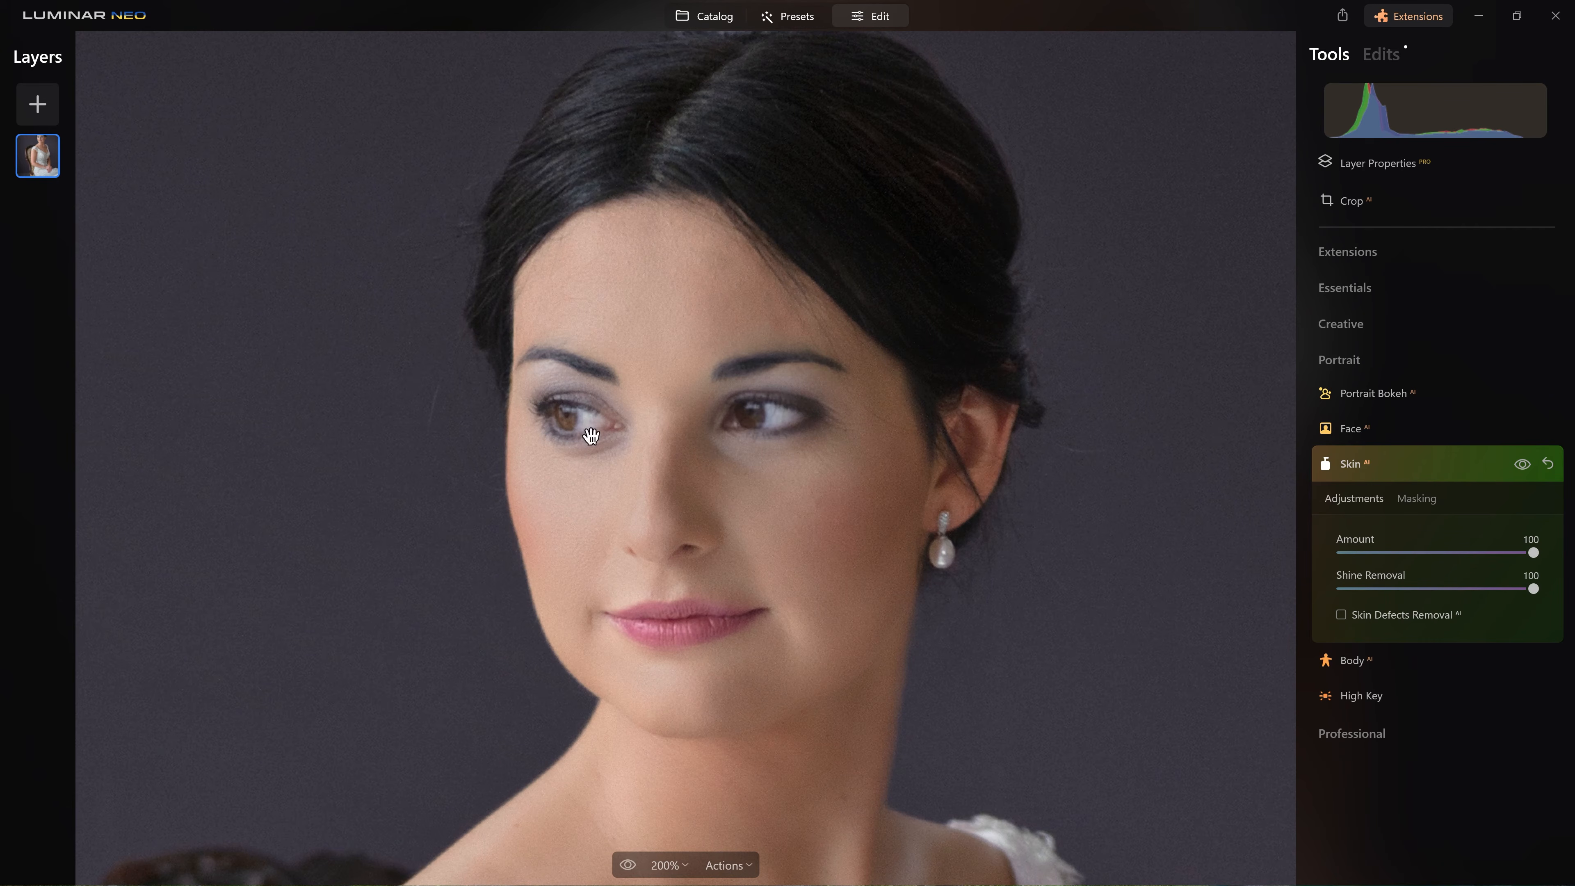
click(1525, 467)
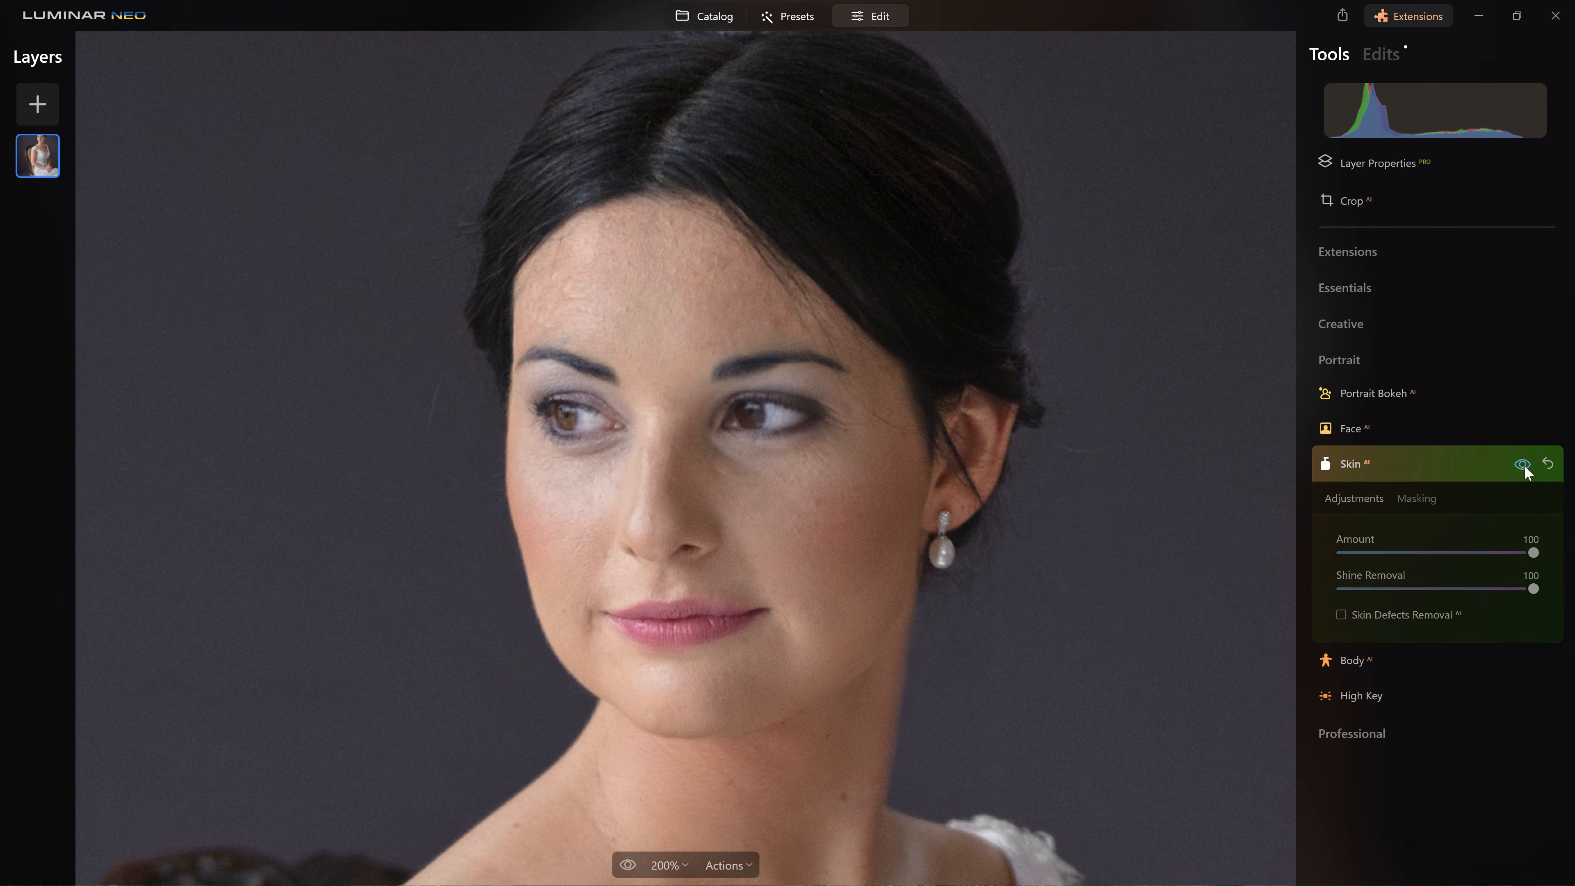
click(1525, 467)
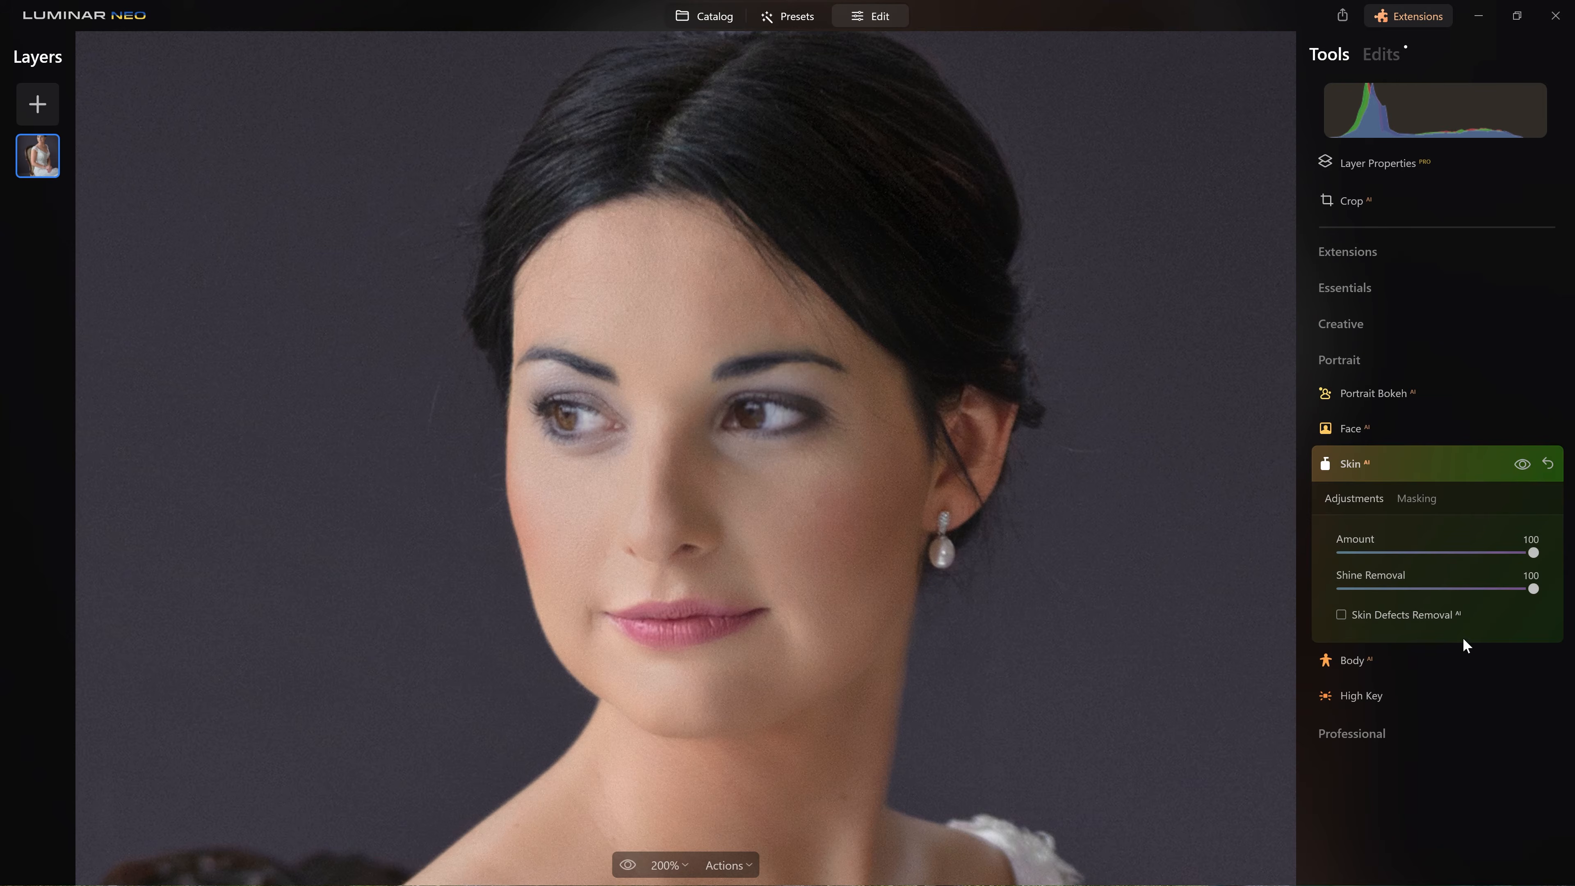
Set Skin AI Shine Removal to 29 and compare the face with and without the effect
drag(1539, 589, 1457, 591)
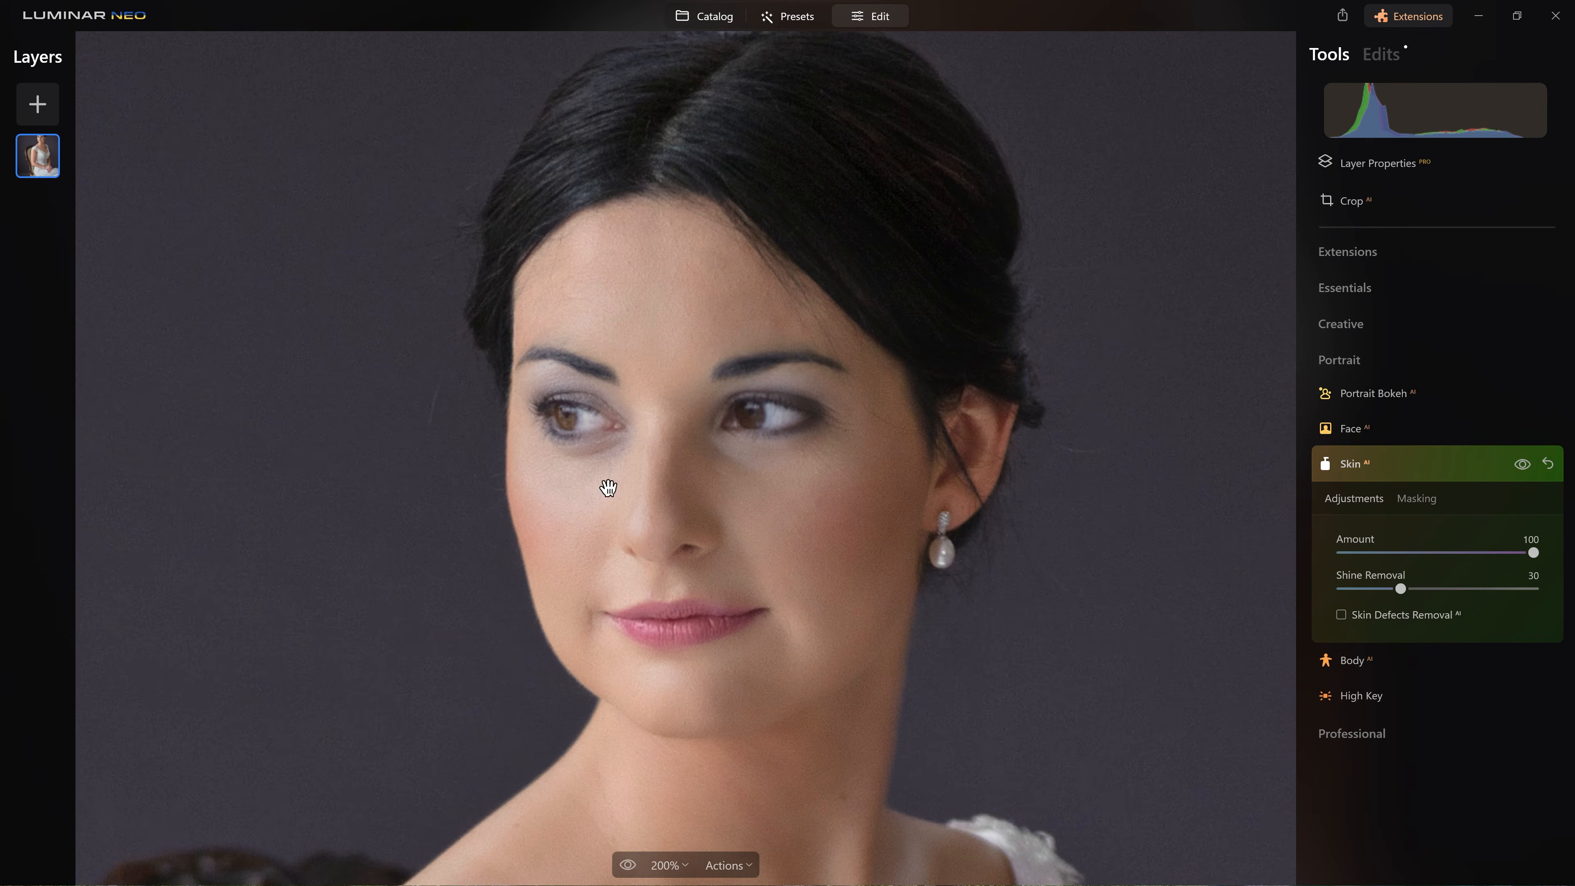
mouse_move(1400, 589)
mouse_down()
mouse_move(1479, 588)
mouse_move(1396, 588)
mouse_up()
click(1513, 464)
click(1513, 463)
click(1513, 464)
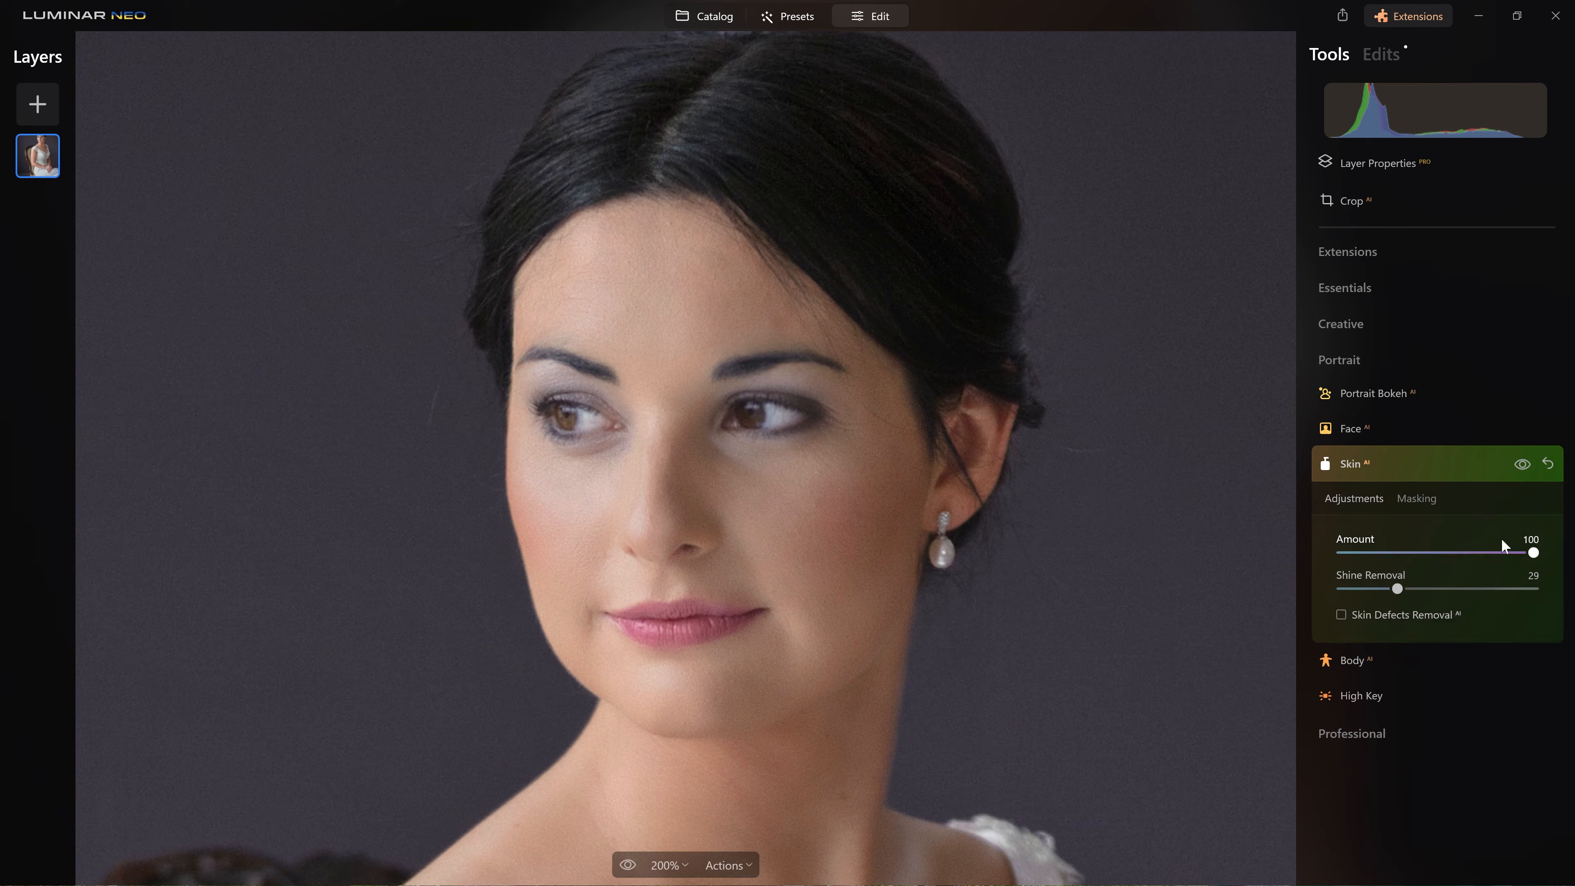
Mask the Skin AI effect with a paint brush at Strength 48, covering the forehead and the area around the eyebrows
click(1424, 505)
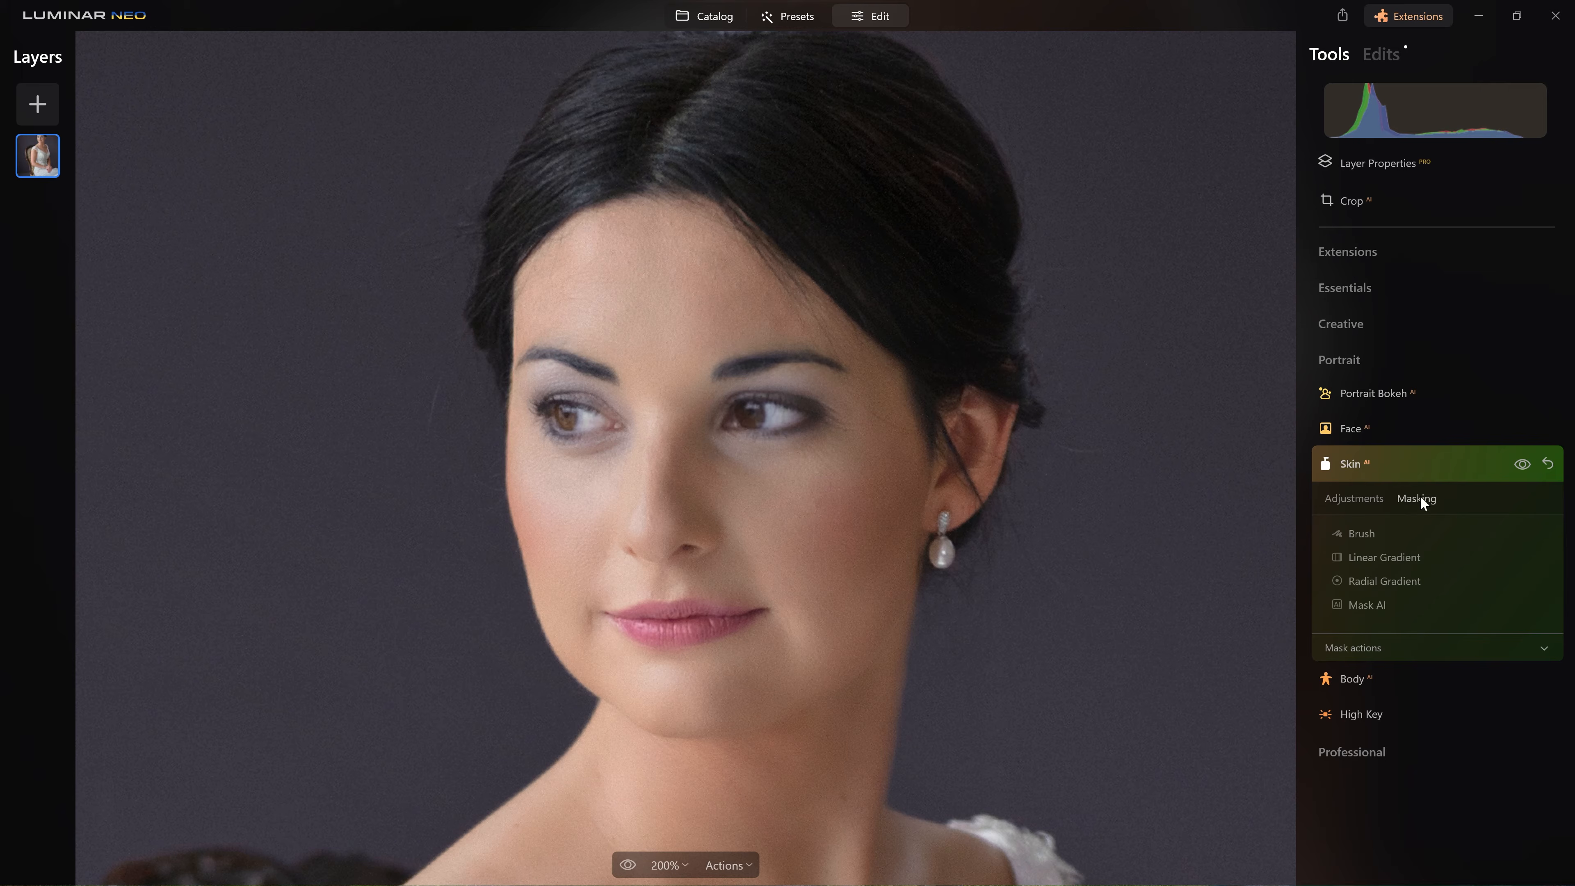
click(1361, 533)
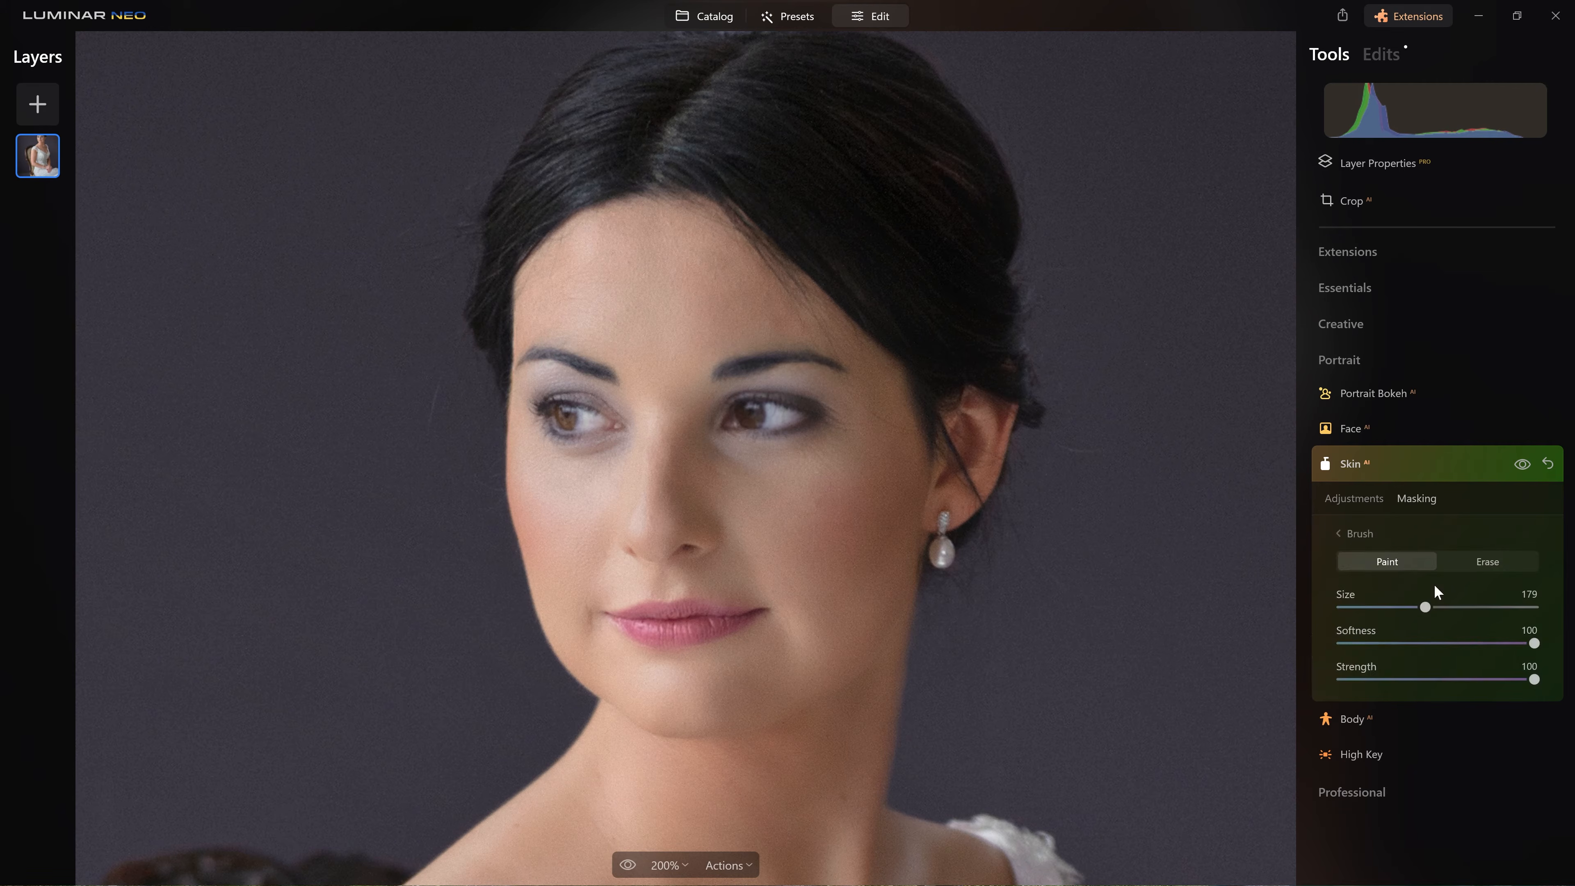
drag(1432, 679, 1435, 681)
mouse_move(565, 271)
mouse_down()
mouse_move(633, 253)
mouse_move(749, 309)
mouse_move(806, 285)
mouse_up()
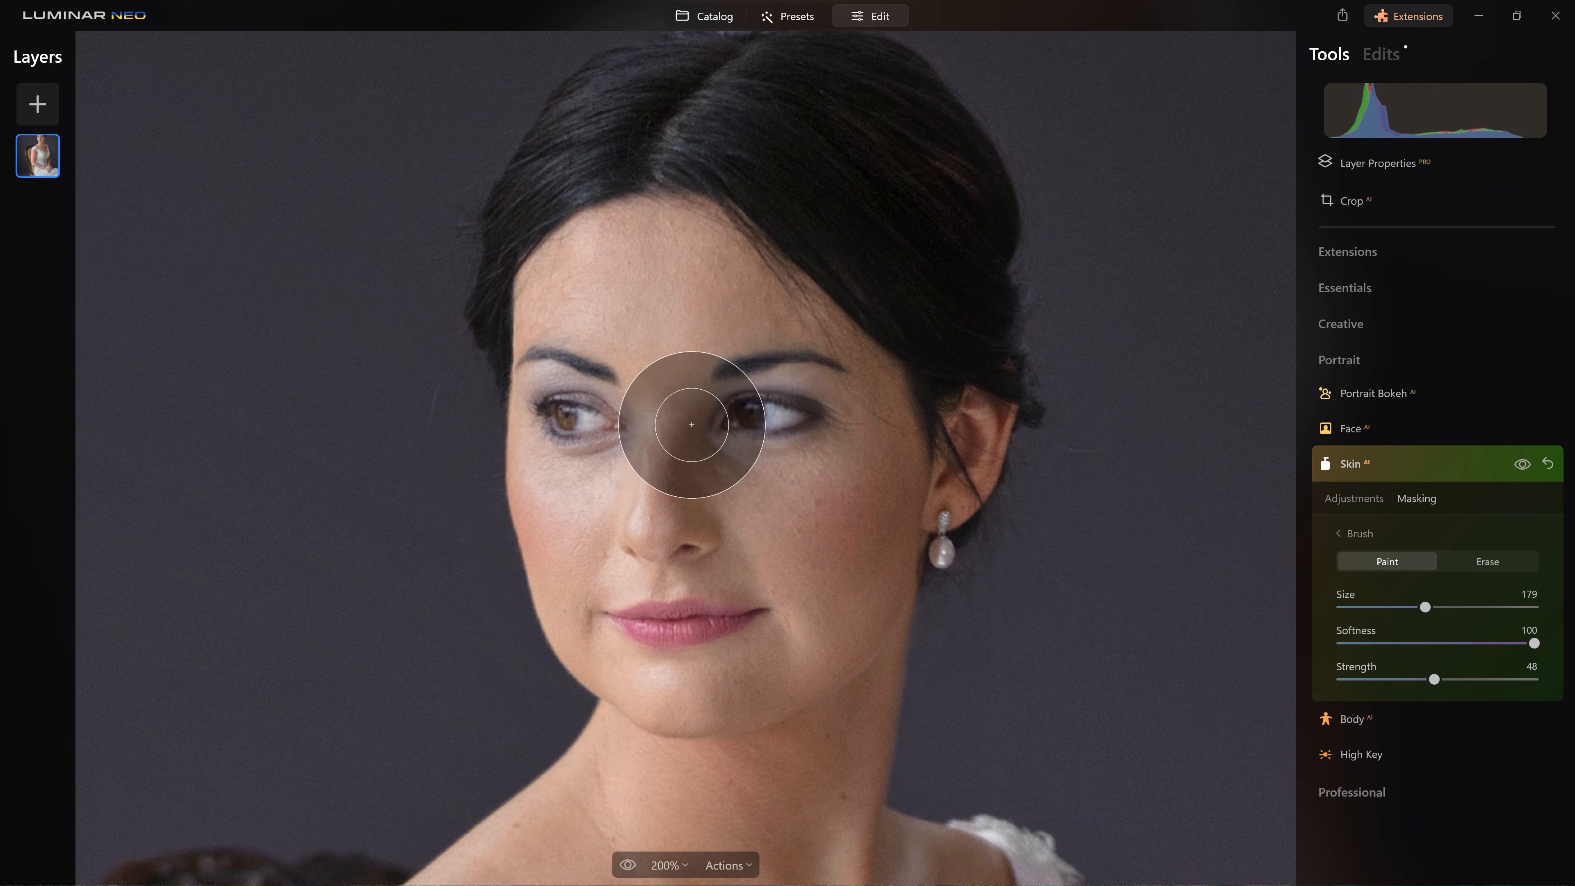
key(bracketleft)
key(bracketleft)
key(bracketleft)
key(bracketleft)
key(bracketleft)
key(bracketleft)
mouse_move(662, 362)
mouse_down()
mouse_move(675, 485)
mouse_move(558, 511)
mouse_move(564, 594)
mouse_move(587, 650)
mouse_move(659, 704)
mouse_move(801, 694)
mouse_move(858, 586)
mouse_move(762, 531)
mouse_move(773, 503)
mouse_move(858, 503)
mouse_move(819, 338)
mouse_up()
Paint the skin smoothing onto the nose, under the eyes and across the cheeks with a brush of size 71
key(bracketleft)
key(bracketleft)
key(bracketleft)
key(bracketleft)
key(bracketleft)
mouse_move(673, 564)
mouse_down()
mouse_move(594, 564)
mouse_move(638, 540)
mouse_up()
mouse_move(572, 485)
mouse_down()
mouse_move(527, 450)
mouse_move(587, 472)
mouse_up()
drag(771, 465, 881, 435)
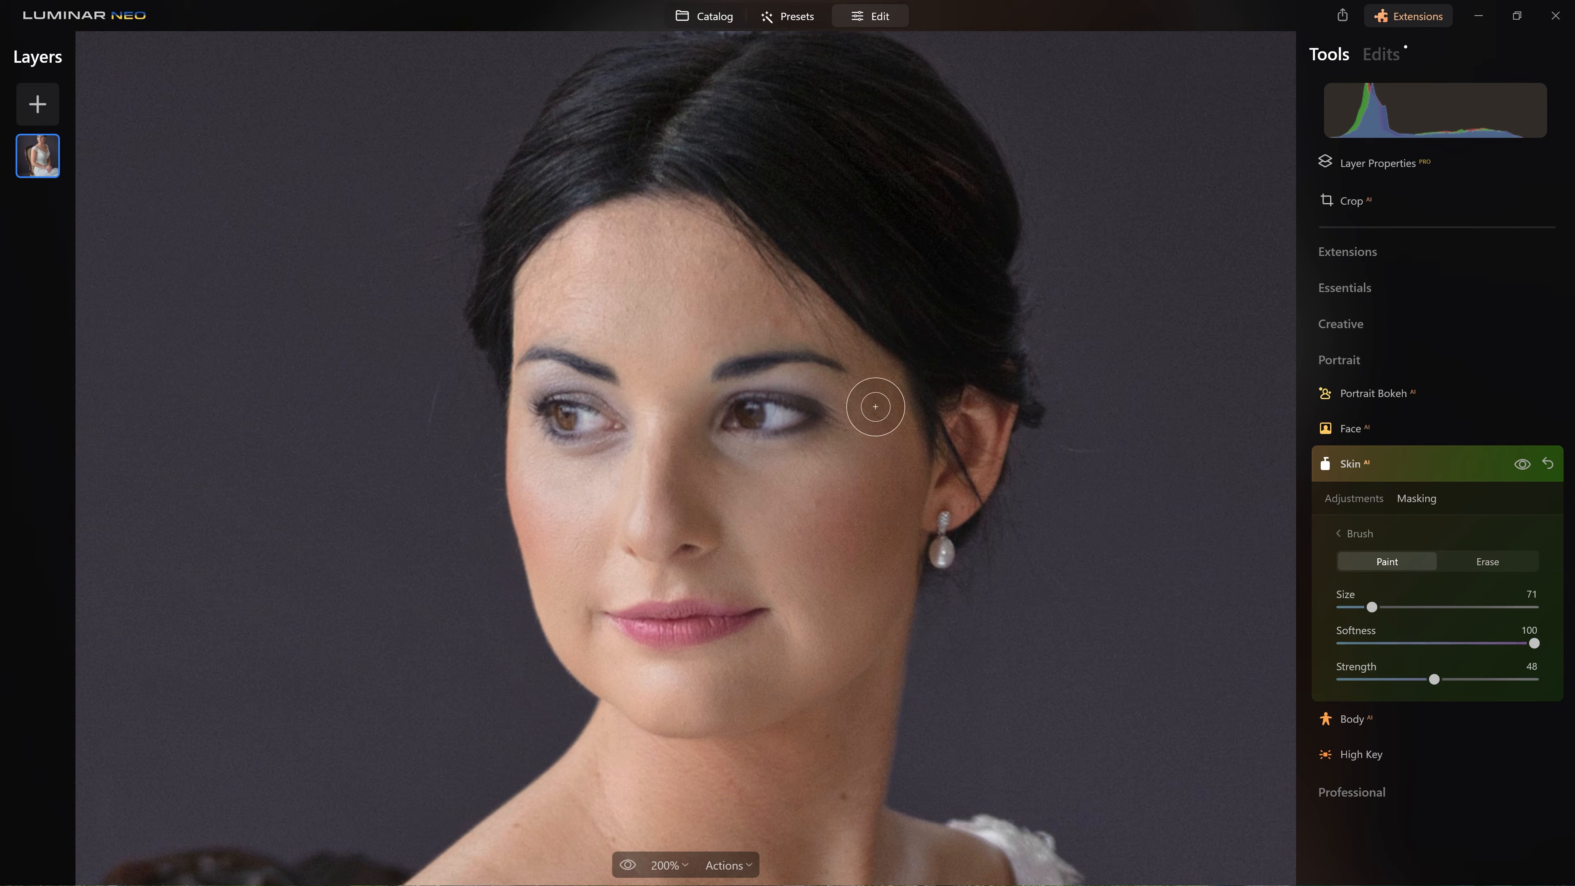
Build up the skin smoothing on the forehead and face with a larger brush, reduce it to size 107, and compare before and after
key(bracketright)
key(bracketright)
key(bracketright)
key(bracketright)
key(bracketright)
key(bracketright)
key(bracketright)
key(bracketright)
mouse_move(561, 291)
mouse_down()
mouse_move(682, 282)
mouse_move(701, 296)
mouse_up()
mouse_move(598, 264)
mouse_down()
mouse_move(680, 264)
mouse_move(728, 309)
mouse_move(685, 299)
mouse_move(769, 403)
mouse_up()
key(bracketleft)
key(bracketleft)
key(bracketleft)
key(bracketleft)
key(bracketleft)
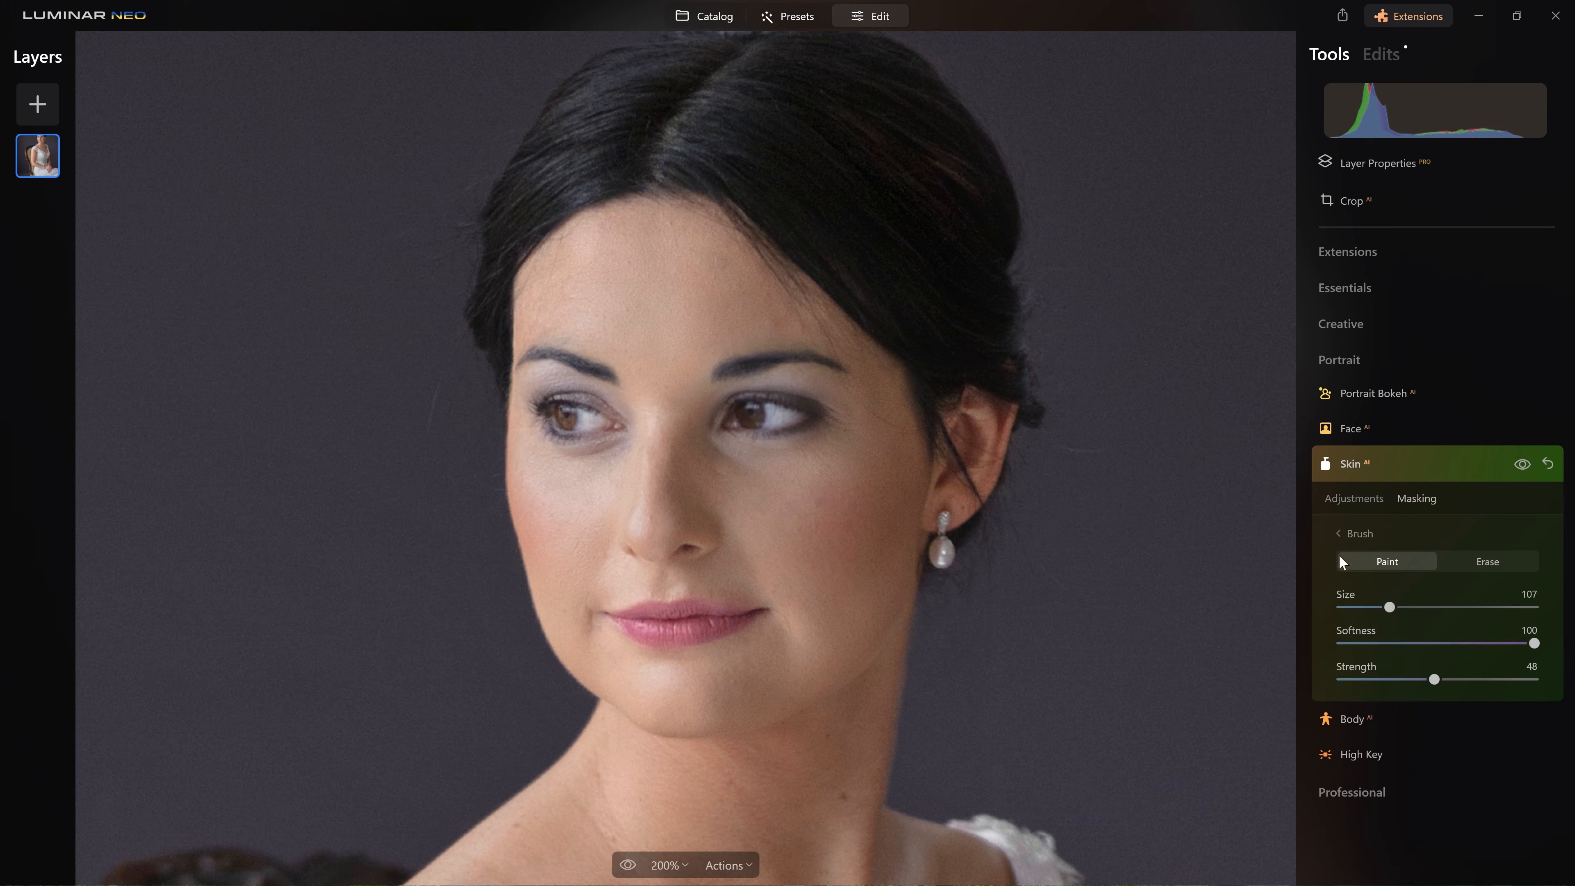
click(1524, 466)
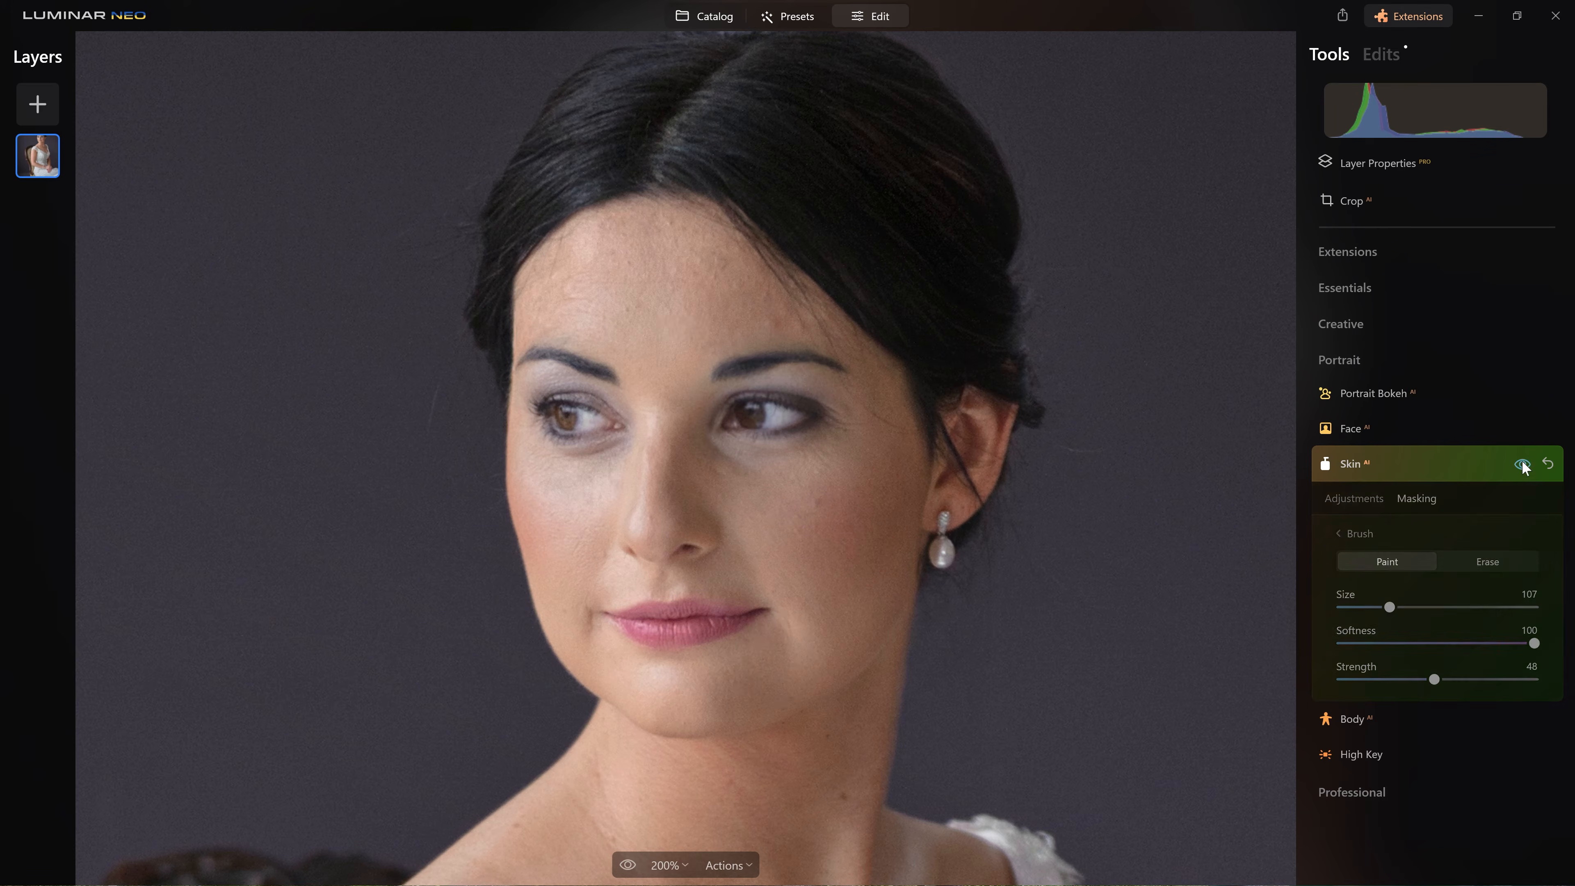
click(1524, 467)
click(1527, 470)
click(1527, 470)
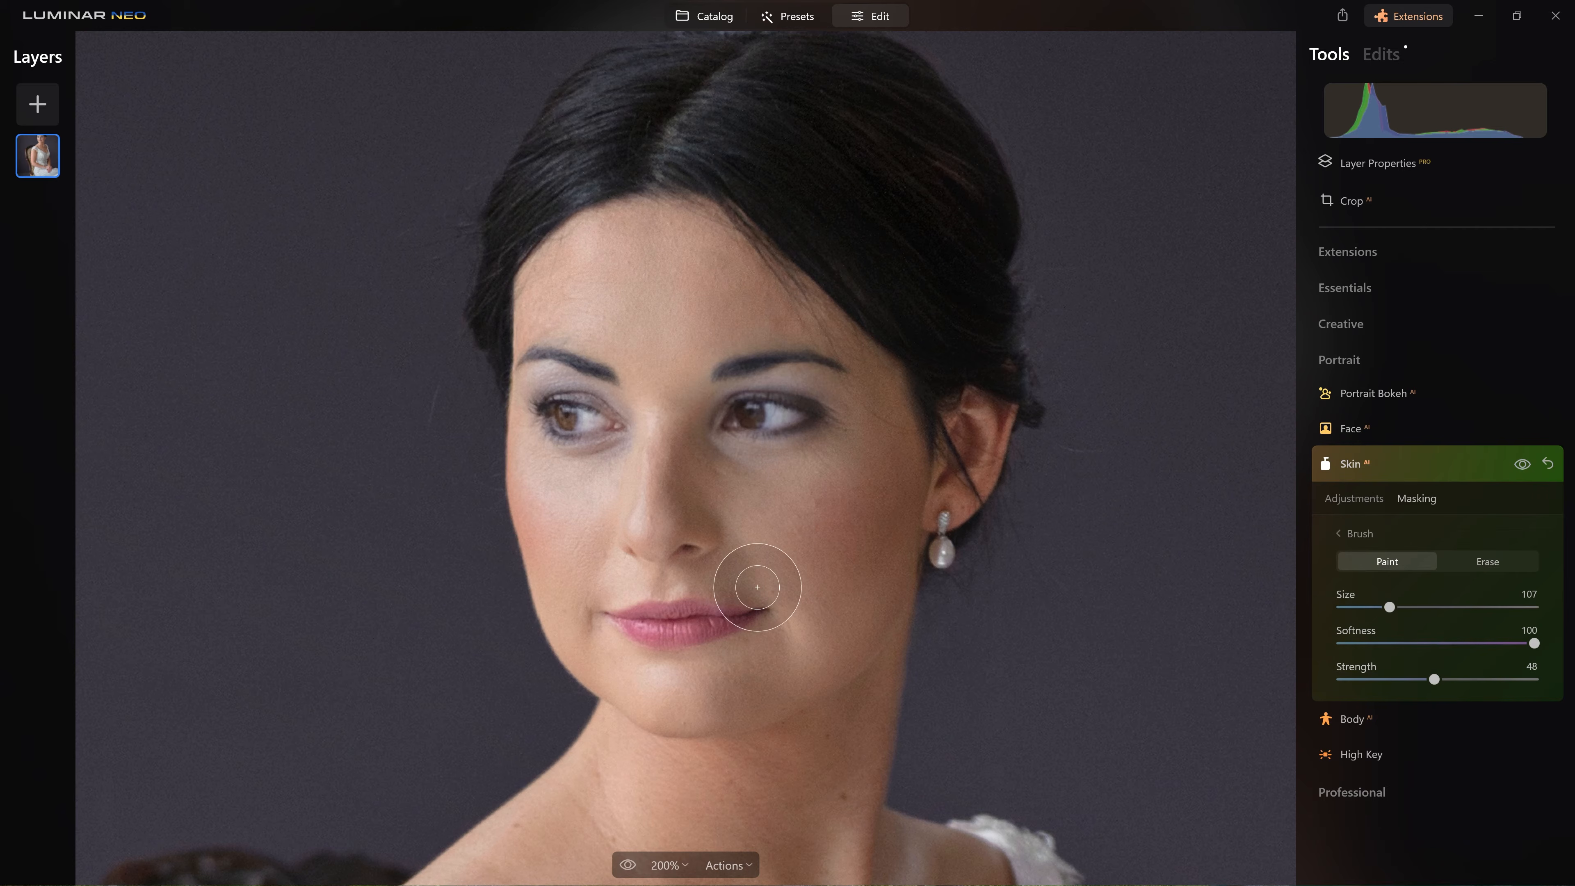
Erase the skin smoothing from the nostrils with a brush of size 35
key(x)
scroll(584, 621, down, 6)
mouse_move(632, 556)
mouse_down()
mouse_move(683, 553)
mouse_move(619, 564)
mouse_move(693, 548)
mouse_up()
click(1527, 467)
Paint the skin smoothing over the neck, chest, arms and hands with a brush of size 143, and compare the result
scroll(940, 664, down, 5)
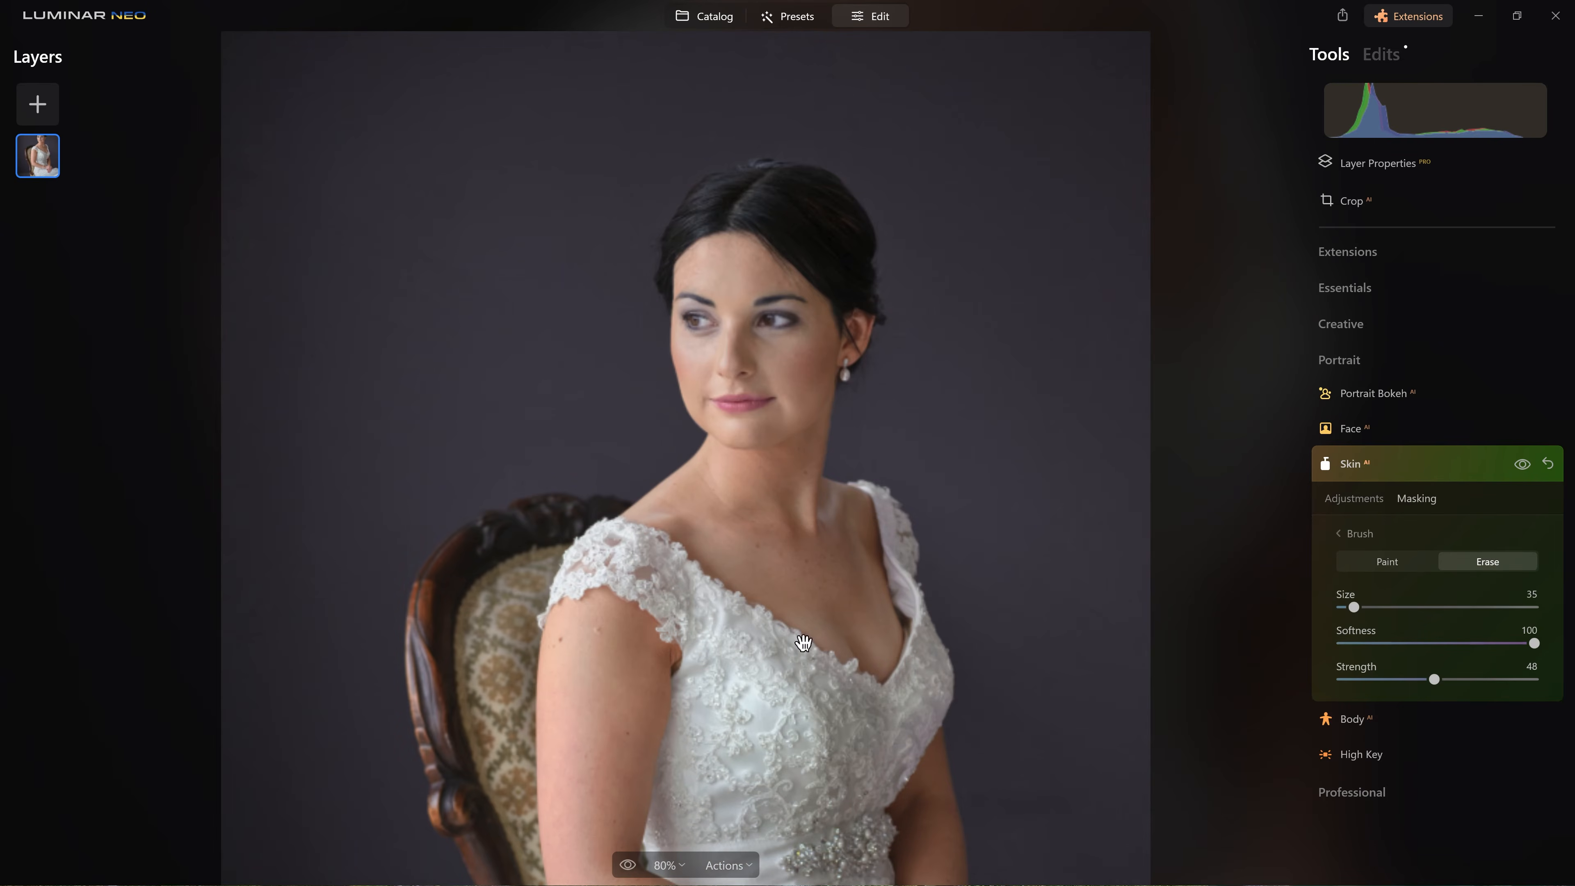
scroll(849, 650, down, 3)
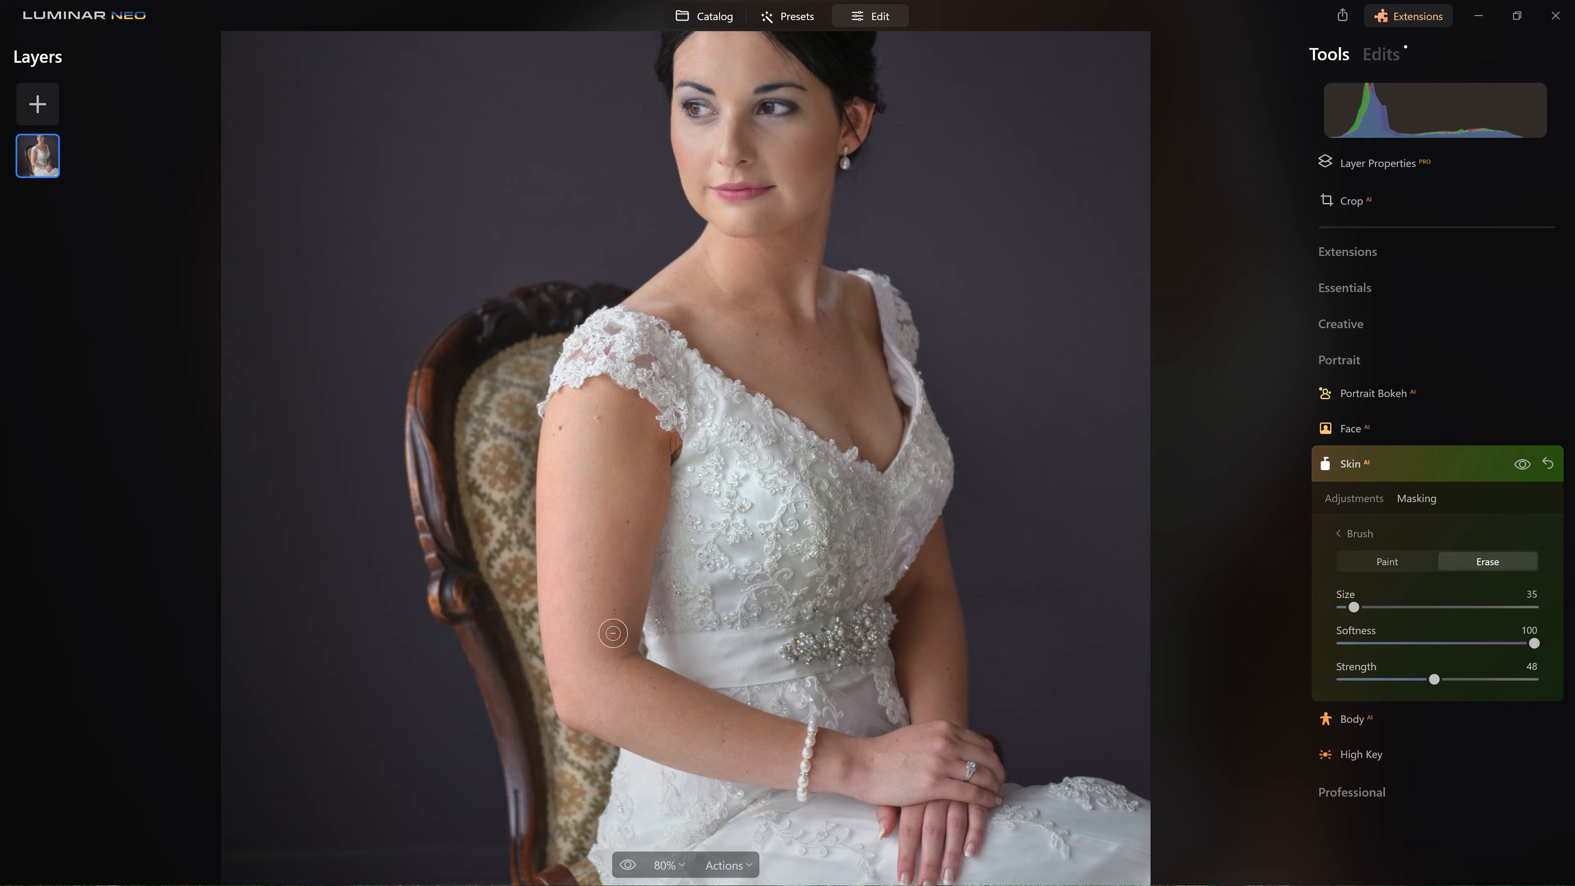
click(1357, 534)
click(1367, 534)
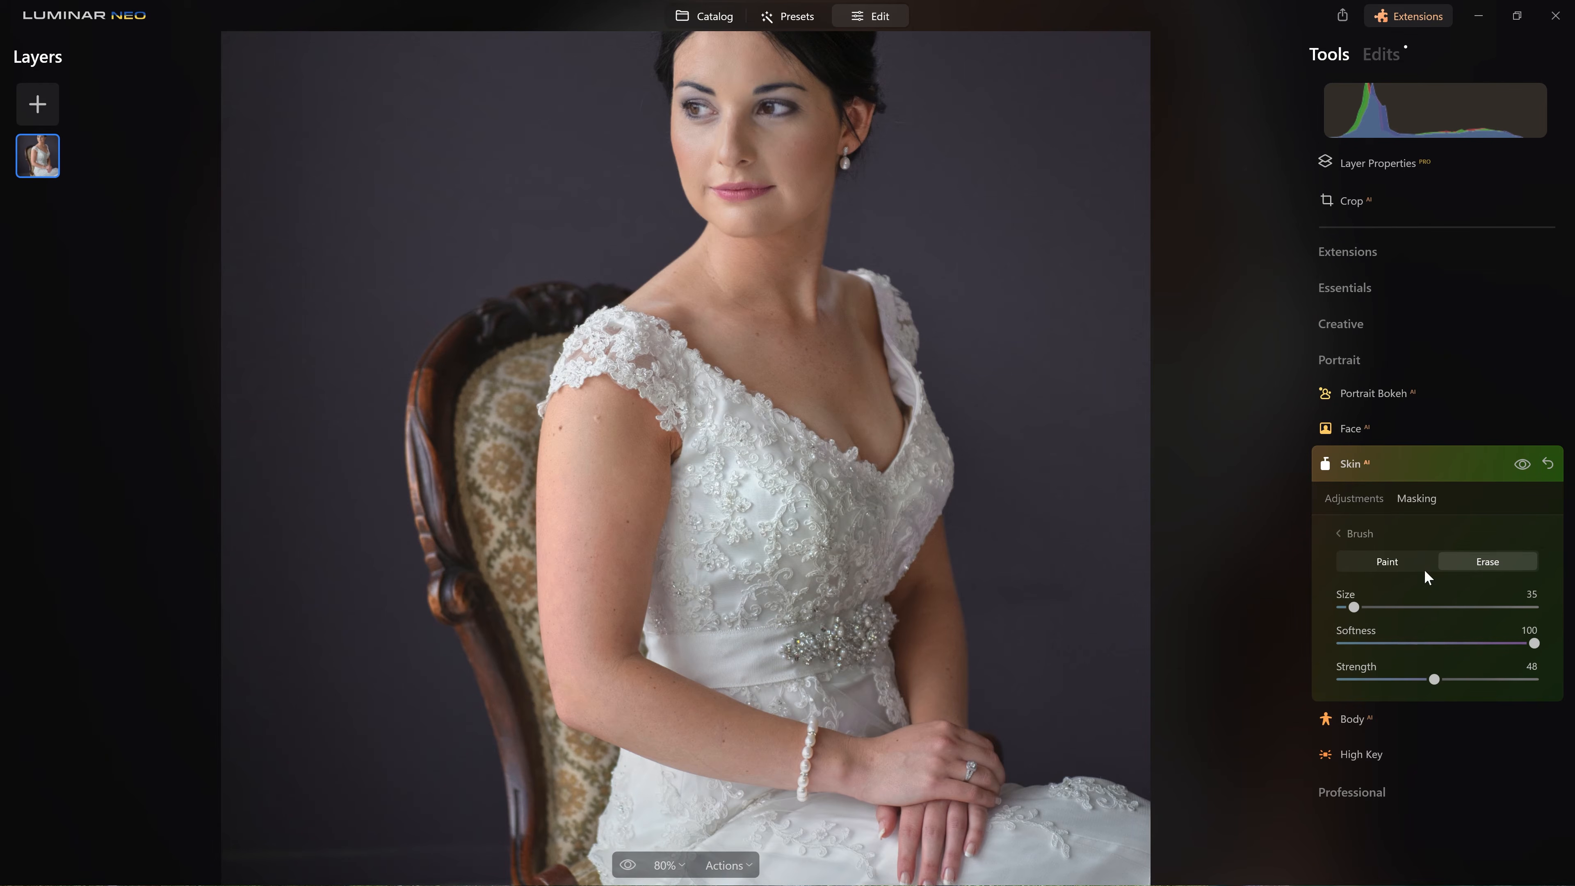
click(1372, 562)
drag(1353, 607, 1359, 607)
mouse_move(738, 287)
mouse_down()
mouse_move(767, 325)
mouse_move(894, 400)
mouse_move(837, 369)
mouse_up()
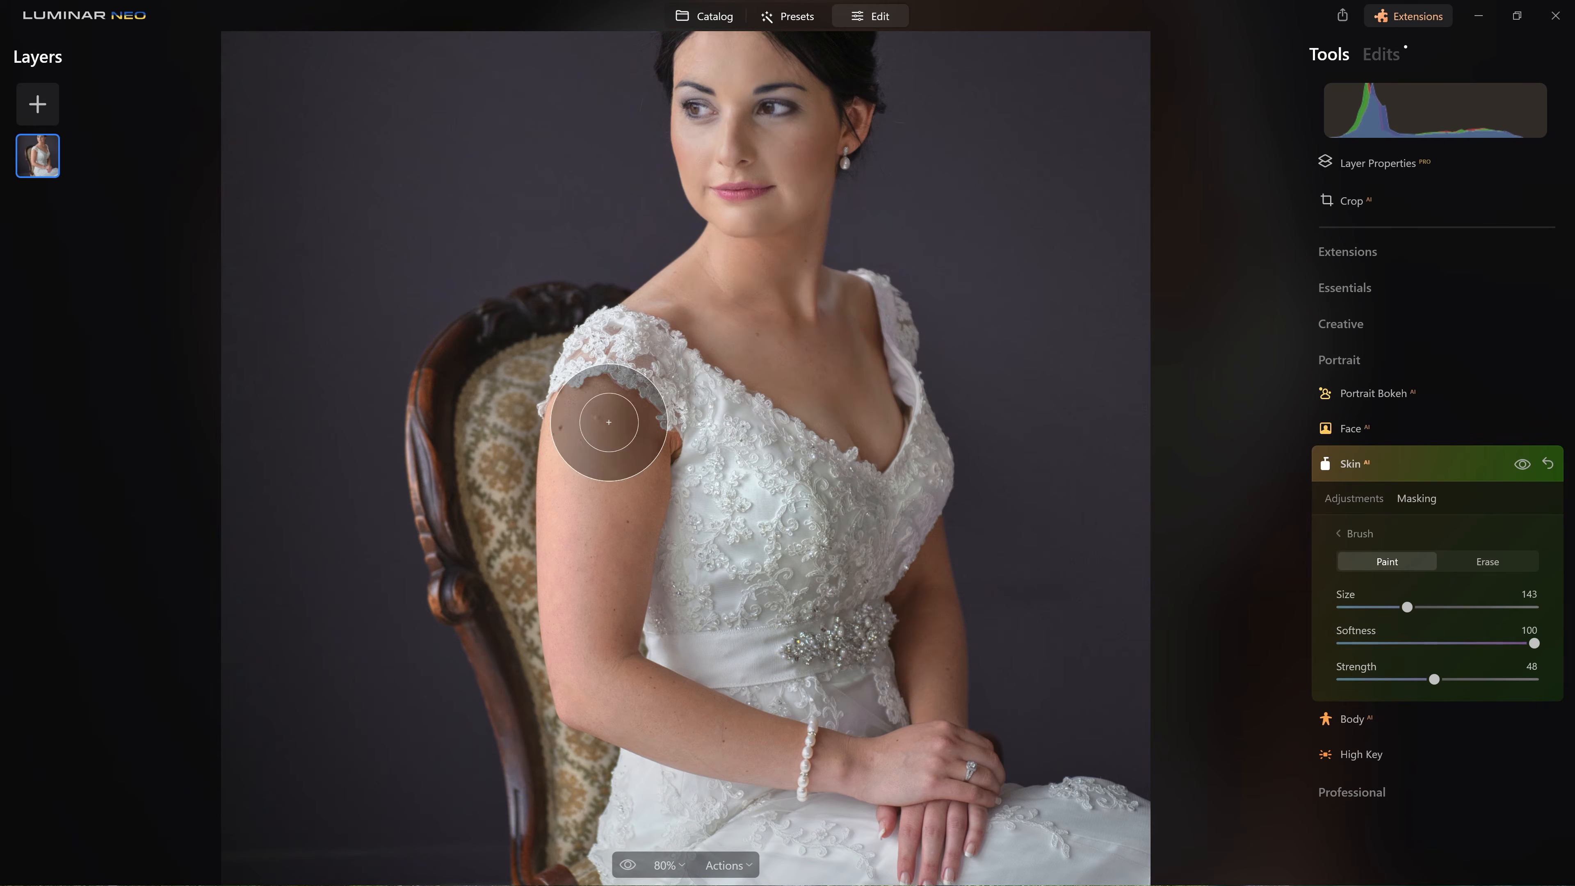
mouse_move(609, 422)
mouse_down()
mouse_move(597, 714)
mouse_move(1040, 760)
mouse_move(1004, 651)
mouse_up()
mouse_move(906, 839)
mouse_down()
mouse_move(905, 852)
mouse_move(955, 825)
mouse_up()
click(1526, 466)
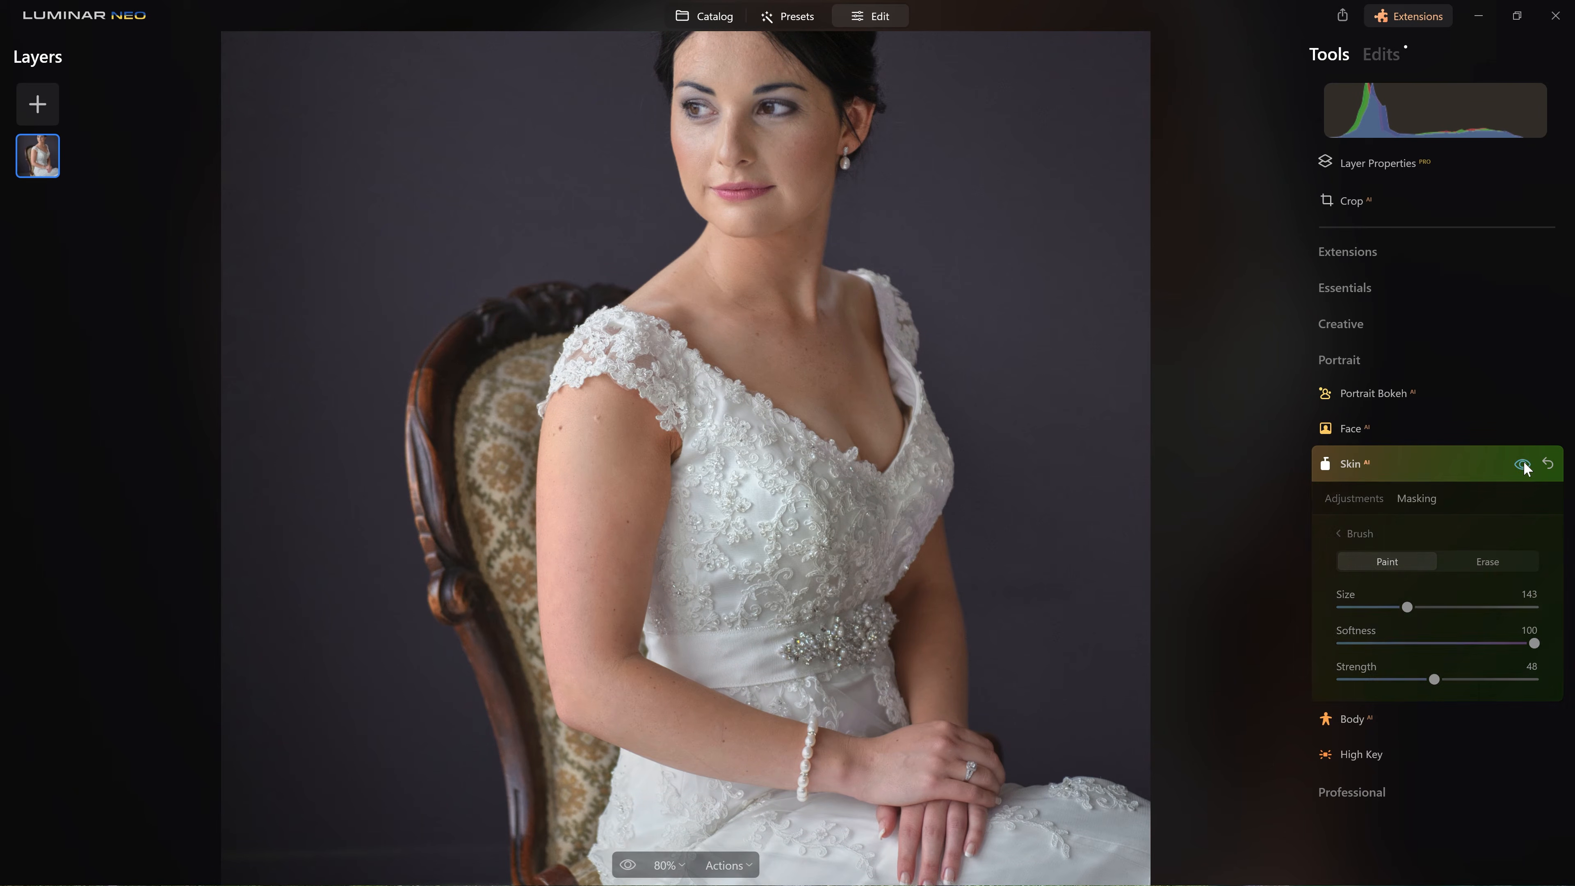
click(1525, 466)
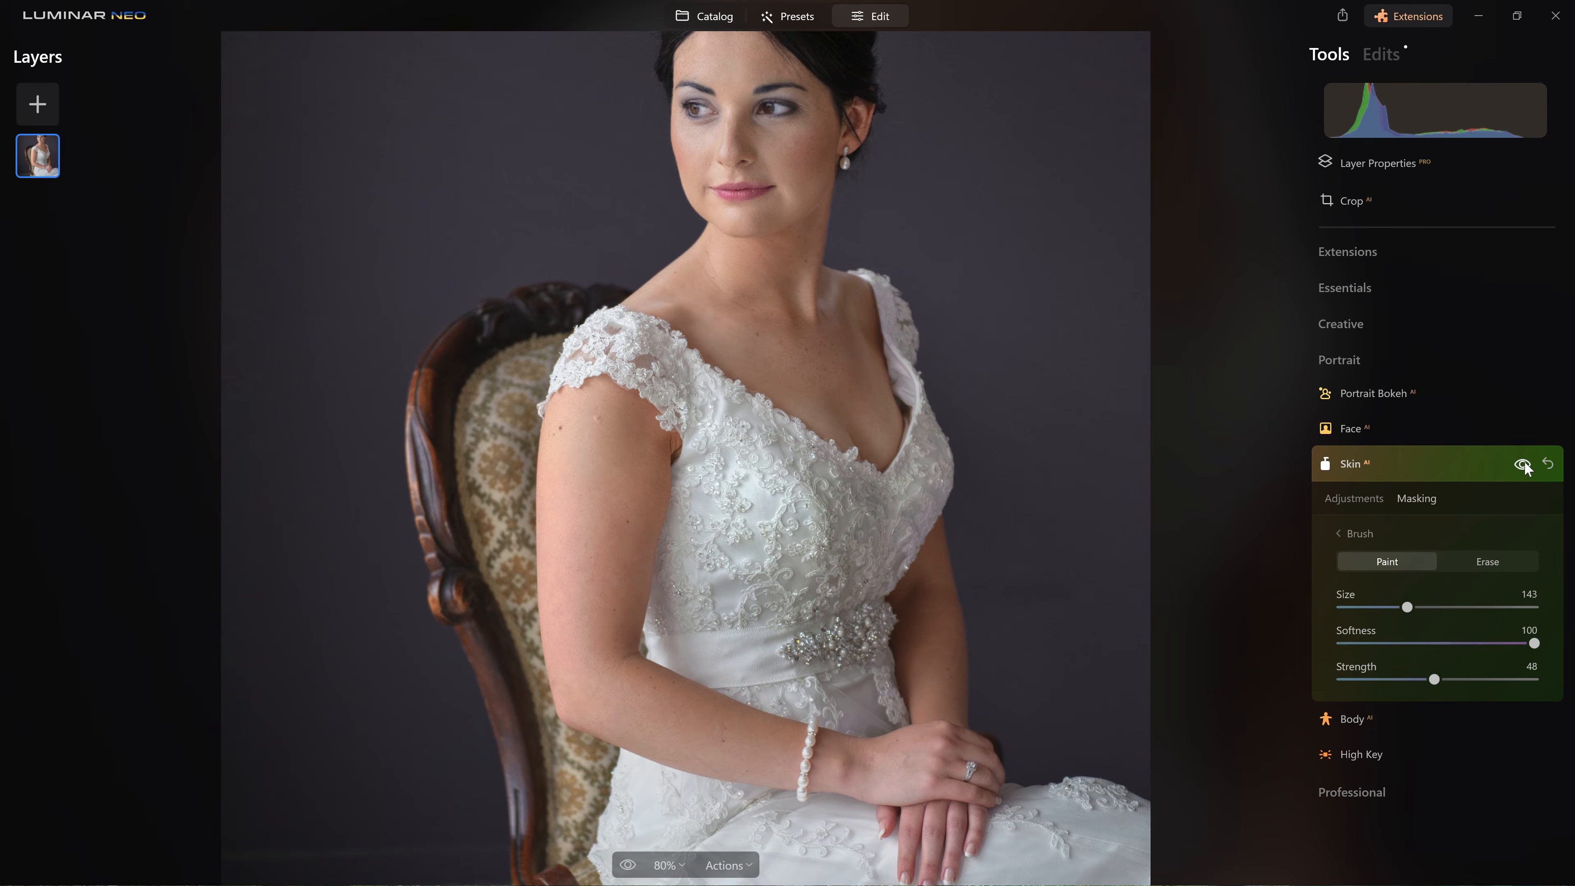
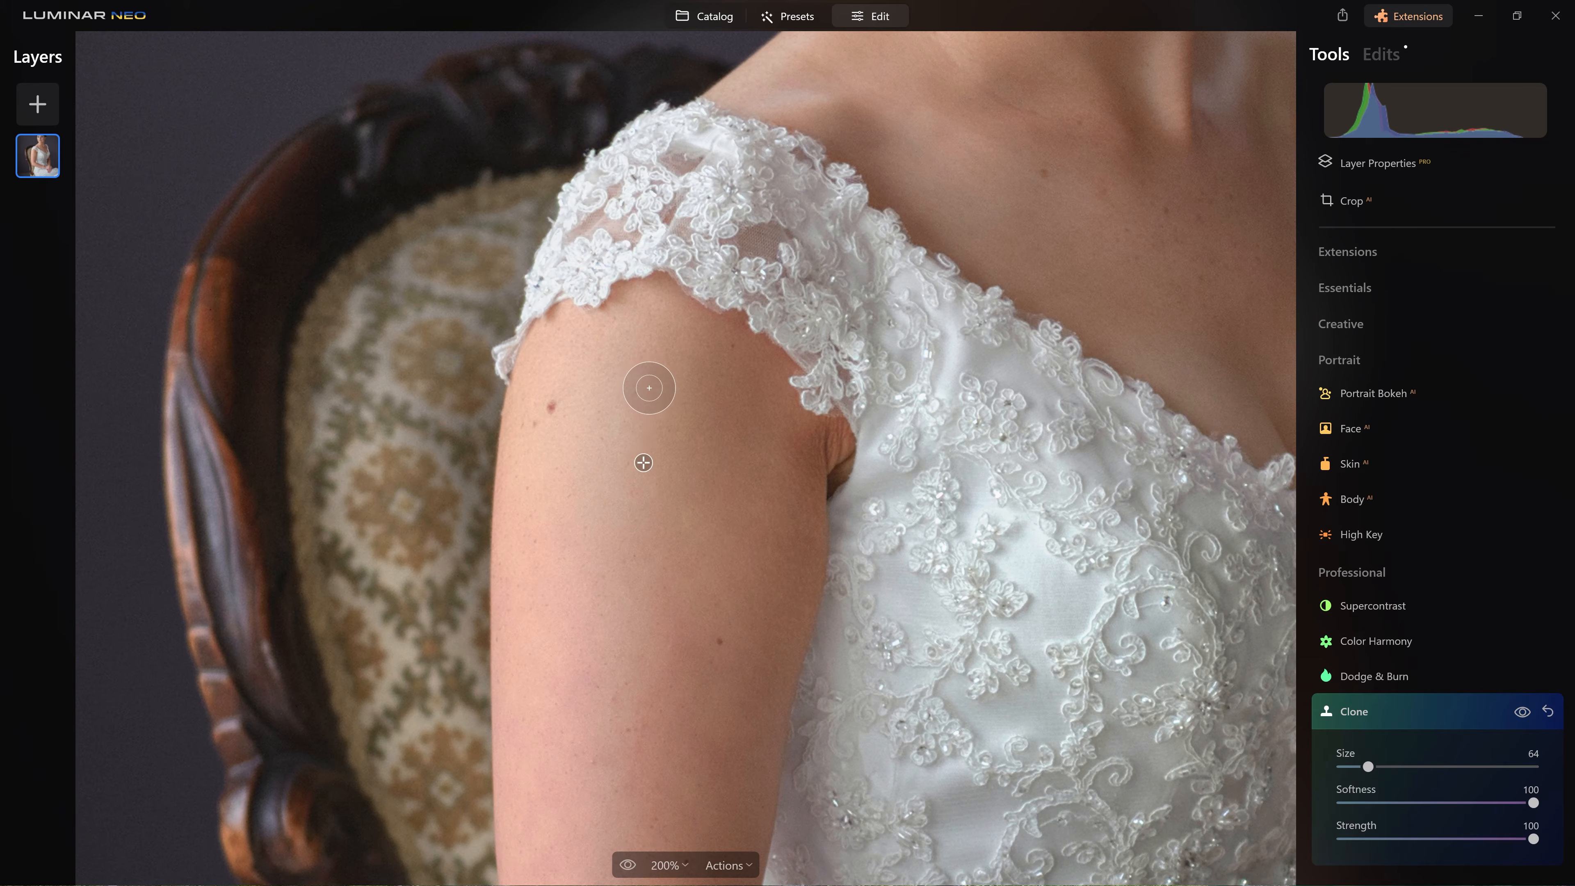
Clone clean skin over the moles on the bride's upper arm
key(alt)
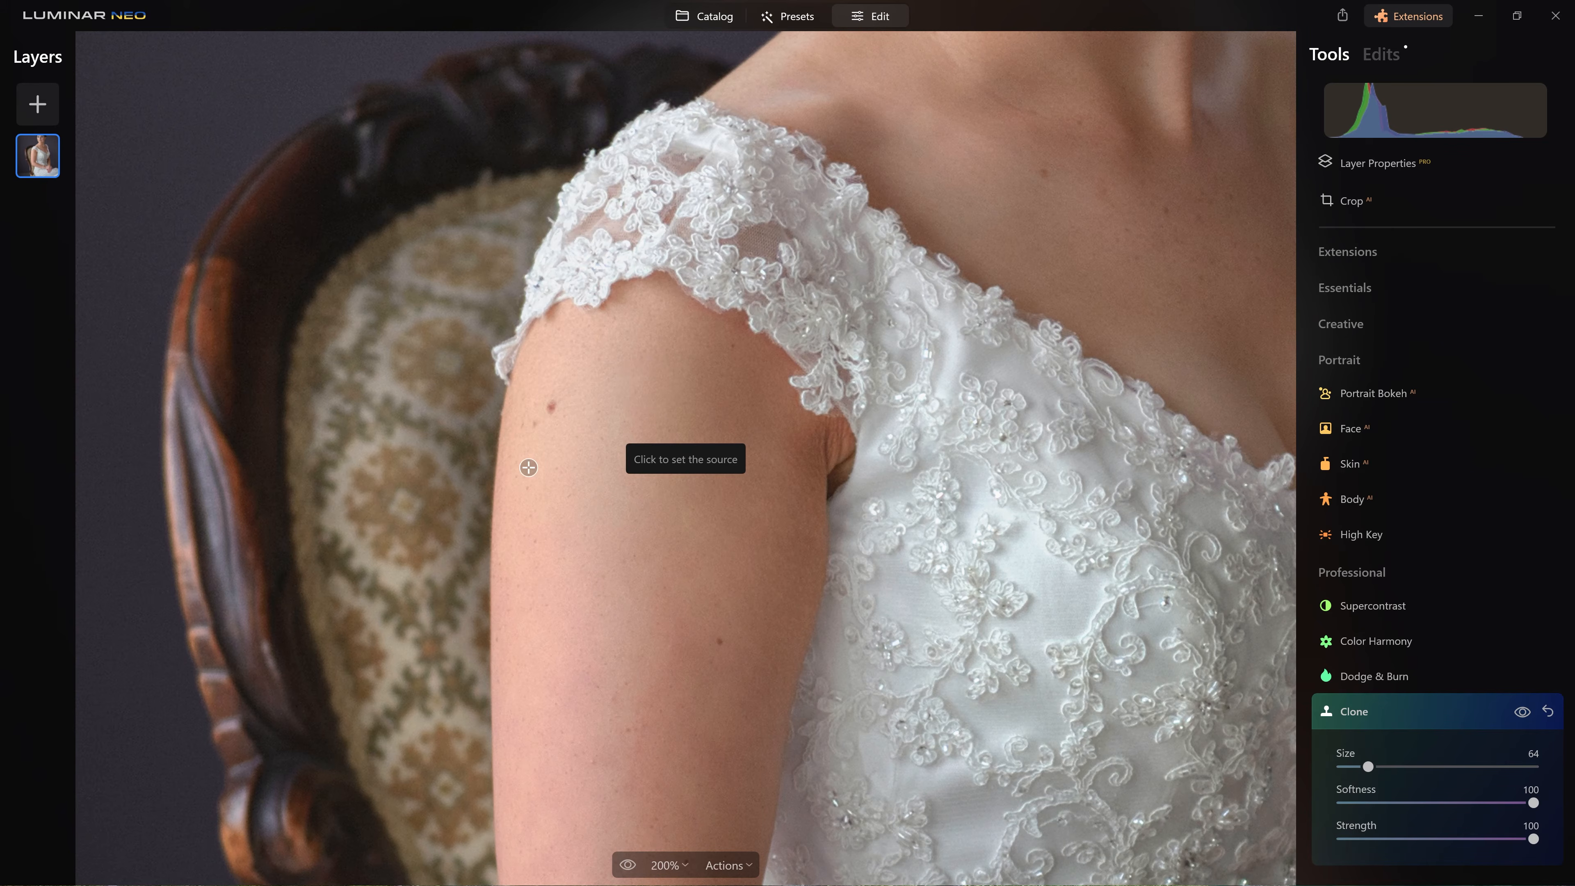
click(557, 485)
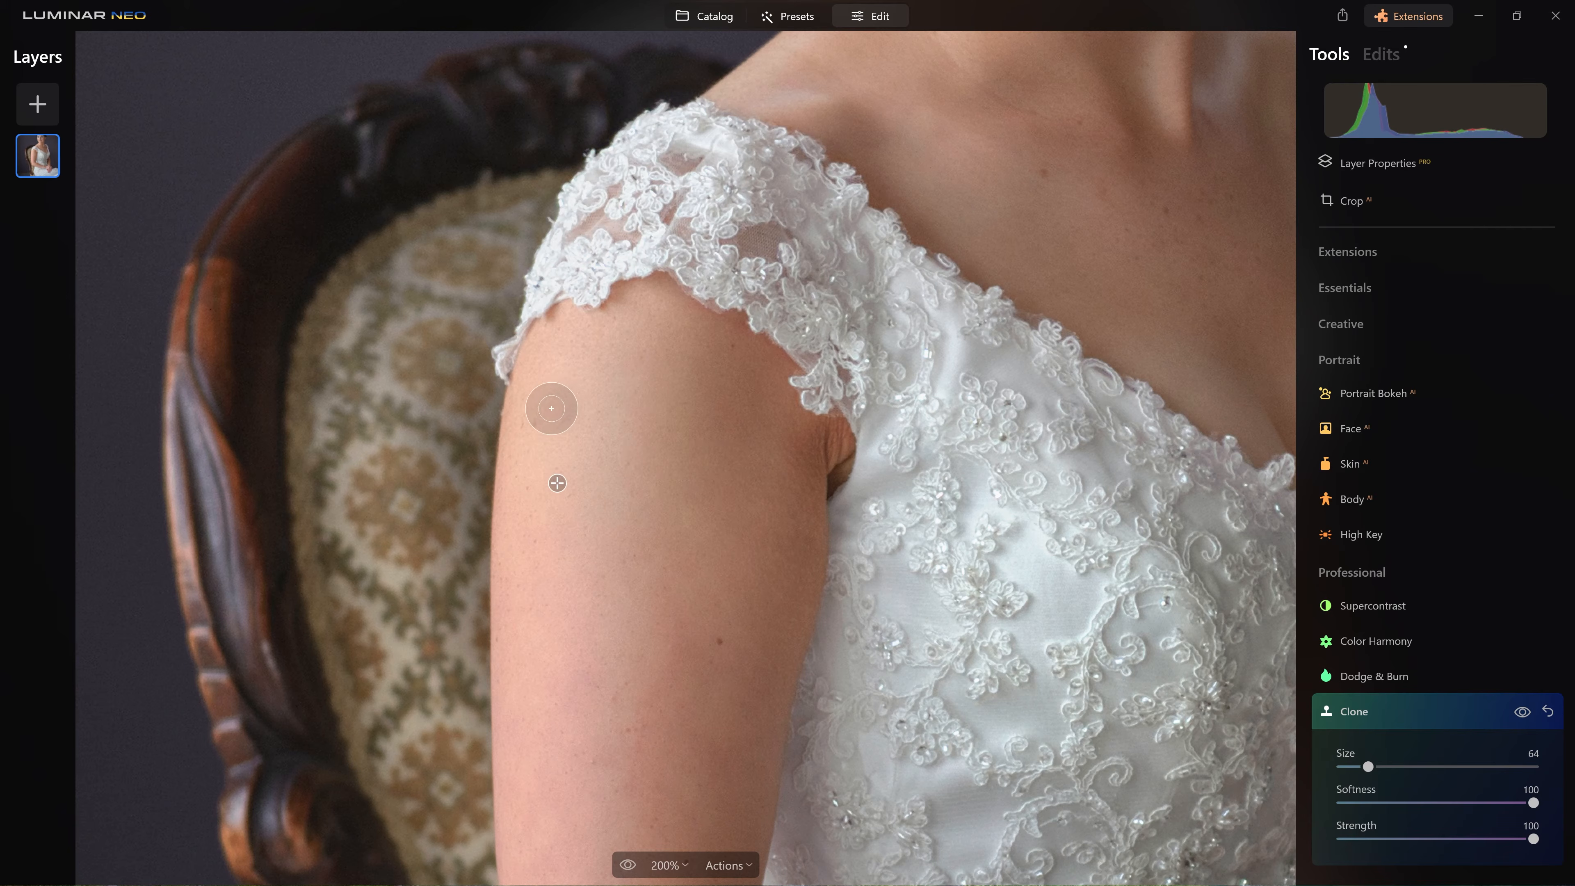
key(alt)
click(759, 552)
Clone clean skin over the mole on the bride's chest and close the Clone tool
drag(932, 453, 643, 626)
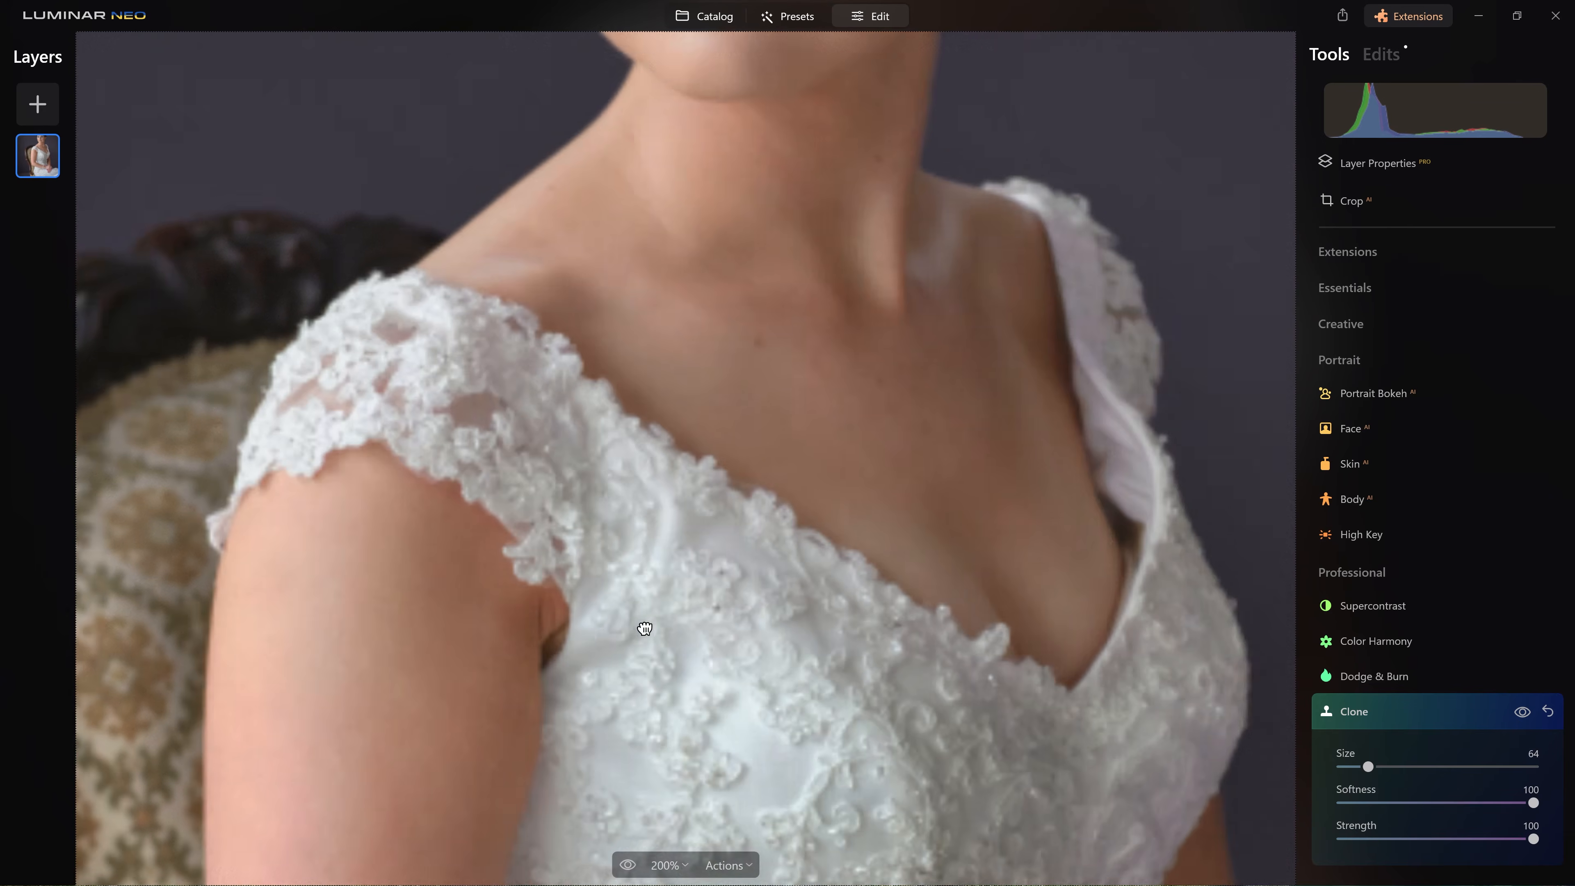
key(alt)
click(762, 412)
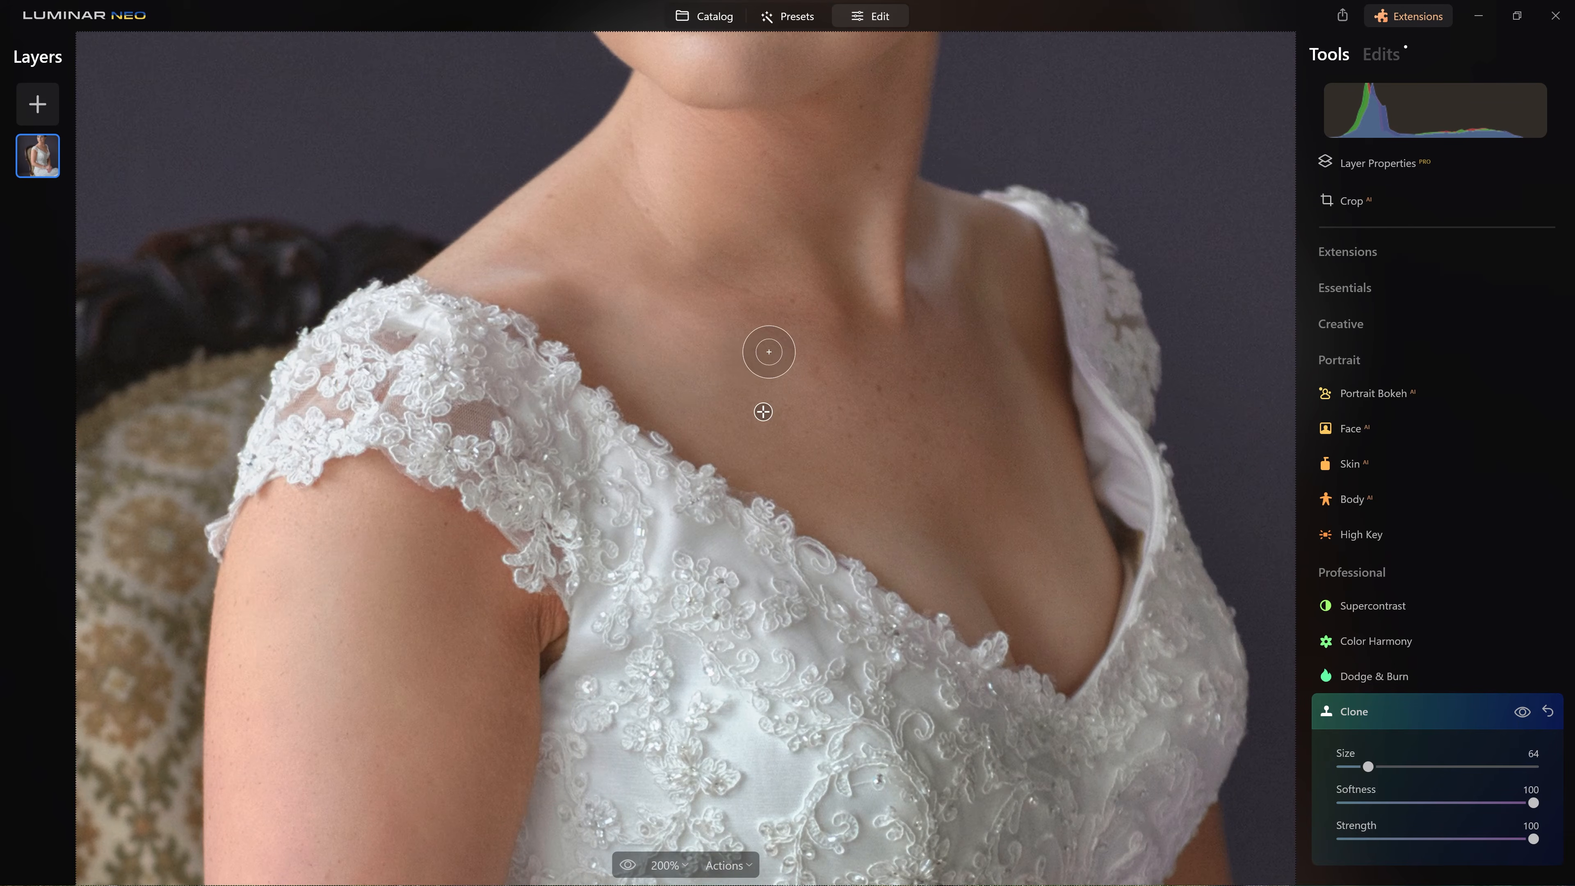
mouse_move(854, 356)
mouse_down()
mouse_move(949, 668)
mouse_move(974, 626)
mouse_up()
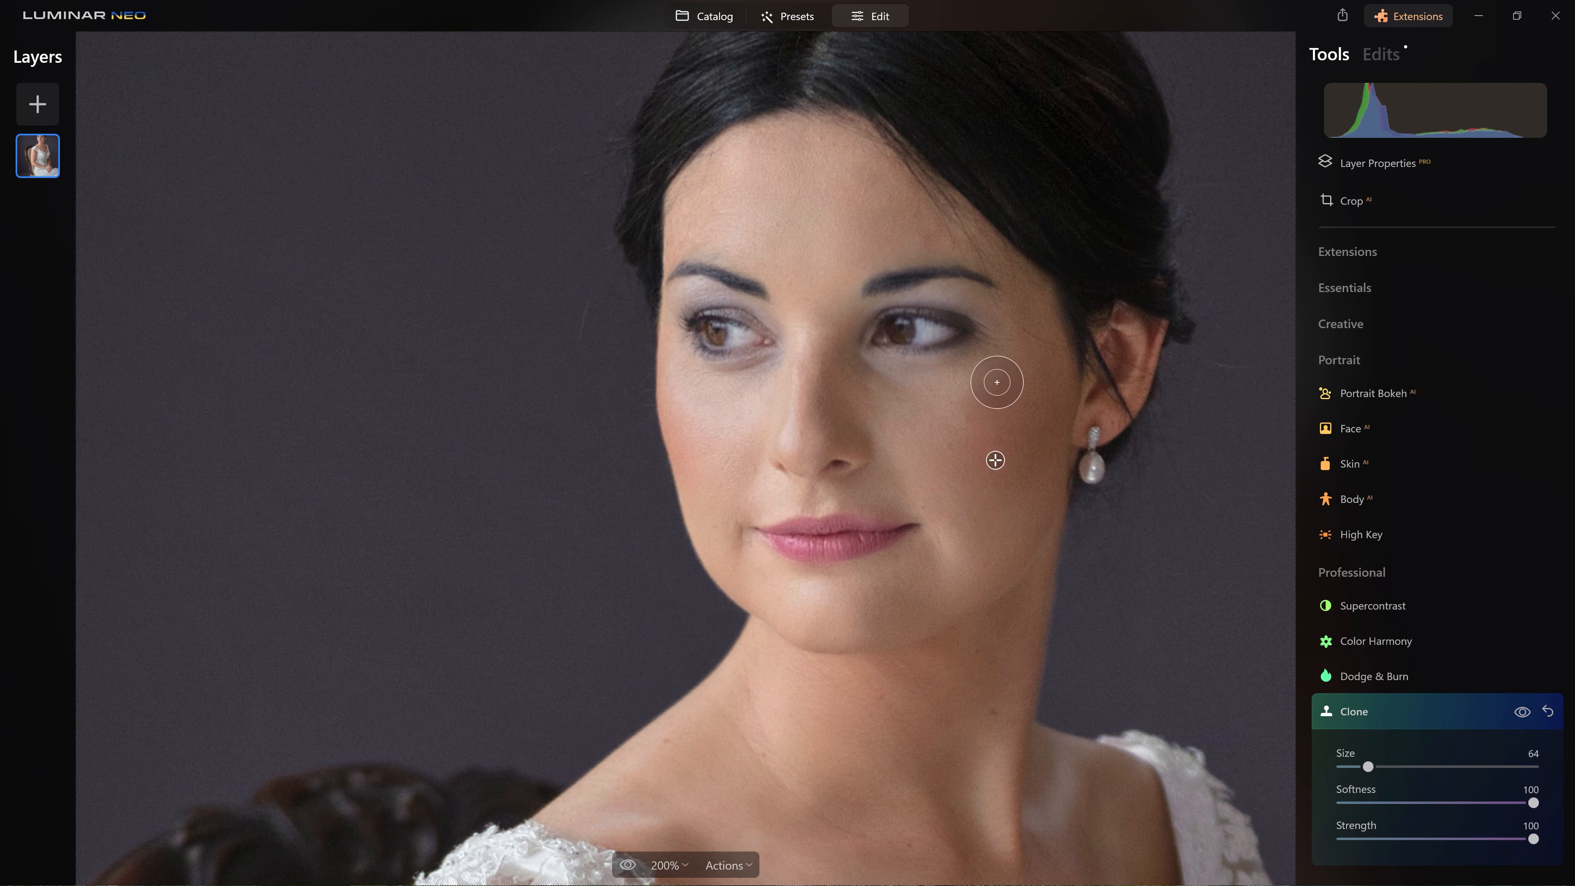
click(1473, 713)
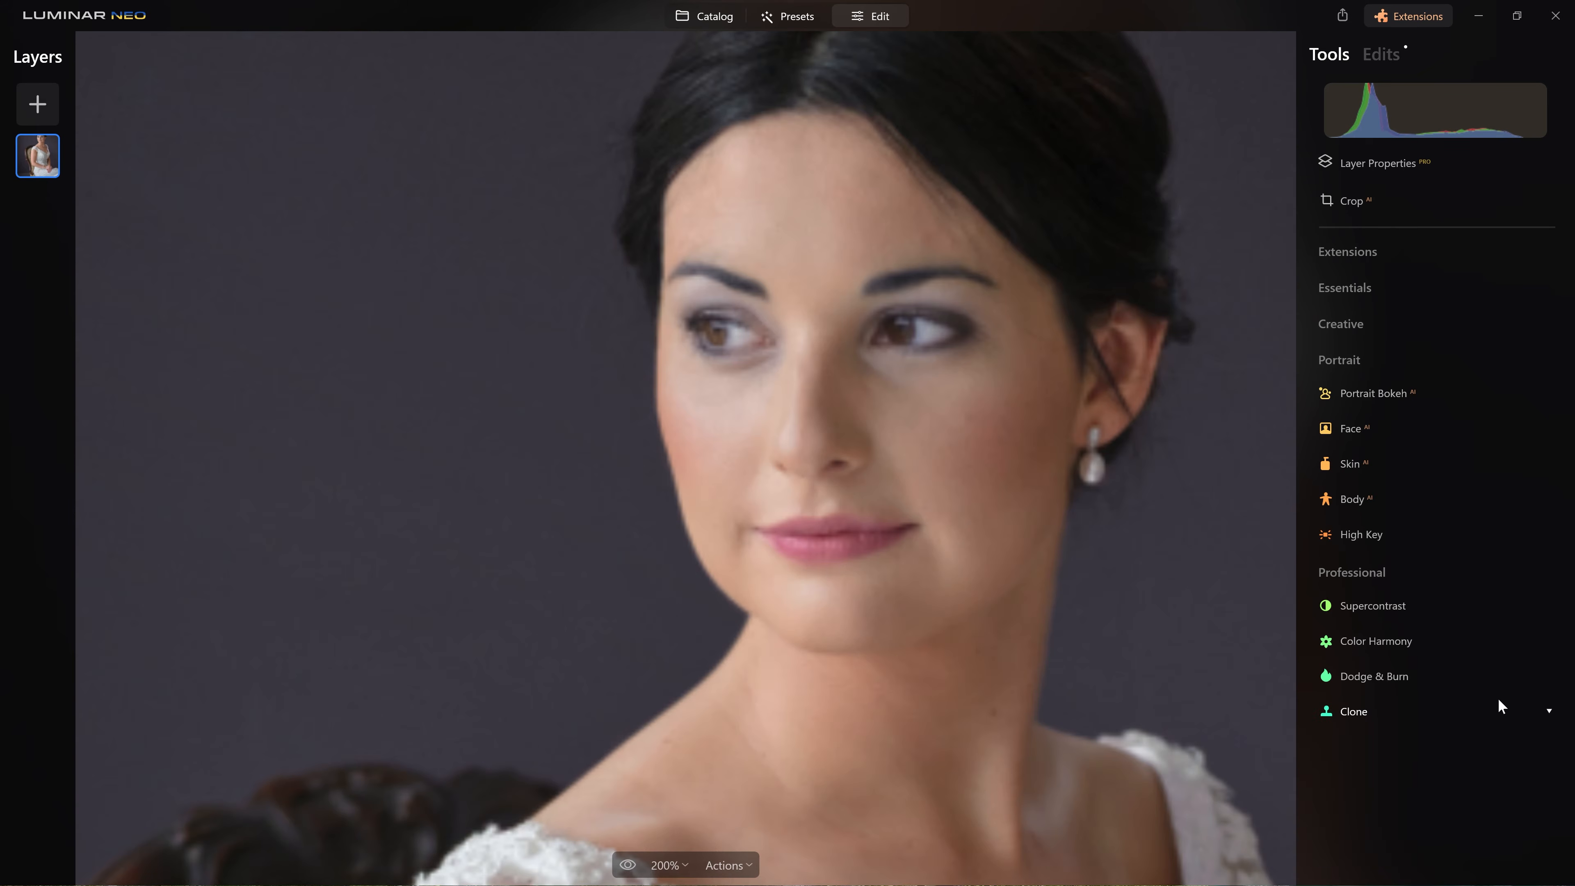
Clone cheek skin over the shadow beneath the bride's eye with Clone strength 10, and compare before and after
click(1394, 713)
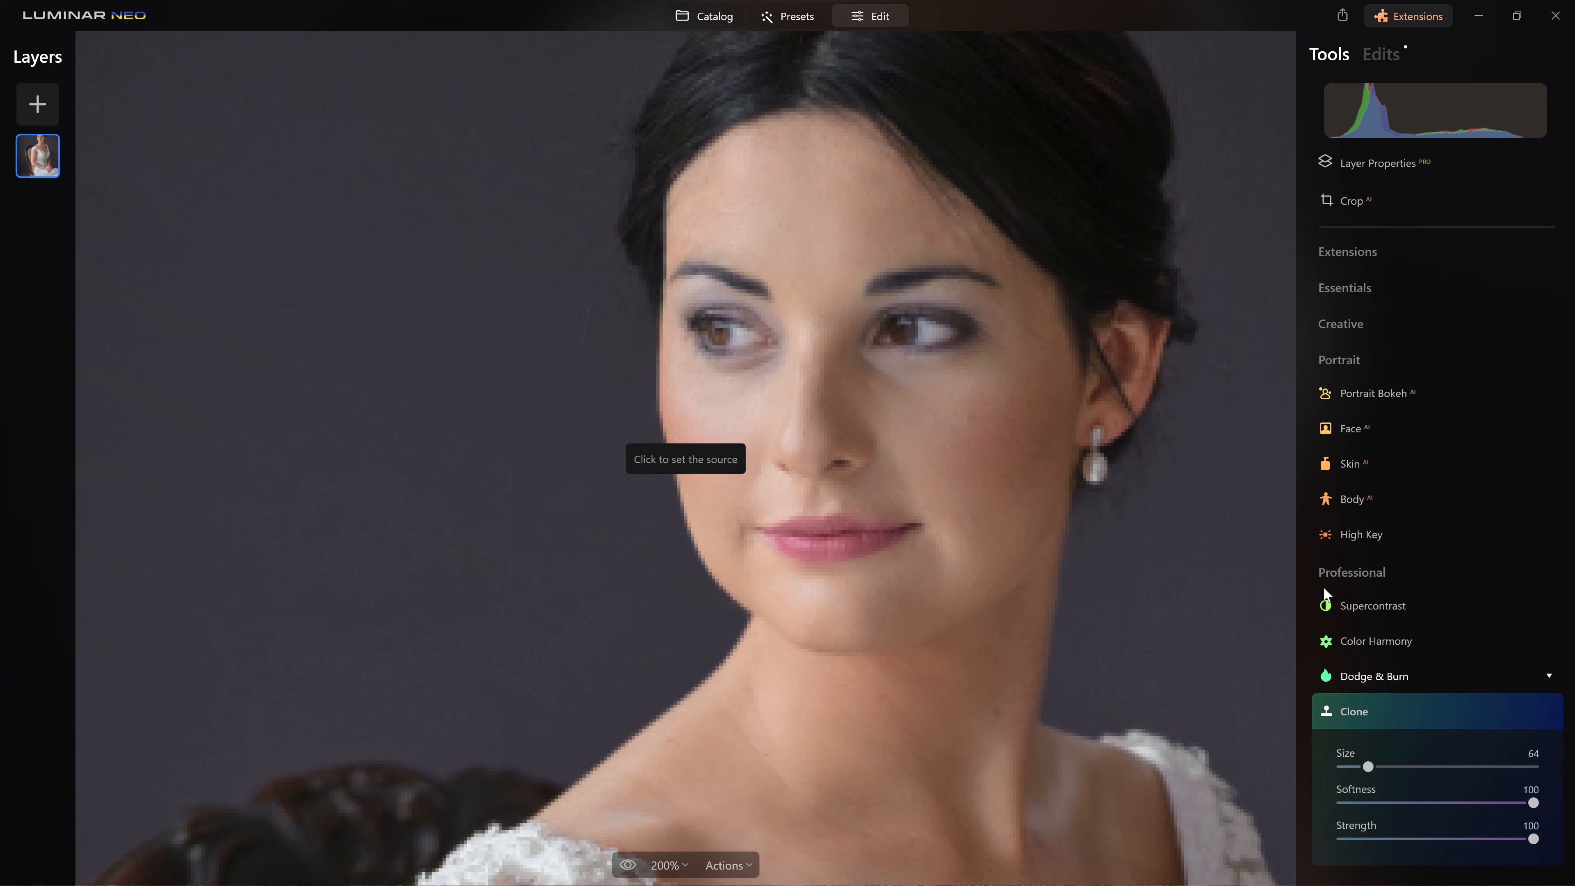
scroll(850, 360, up, 3)
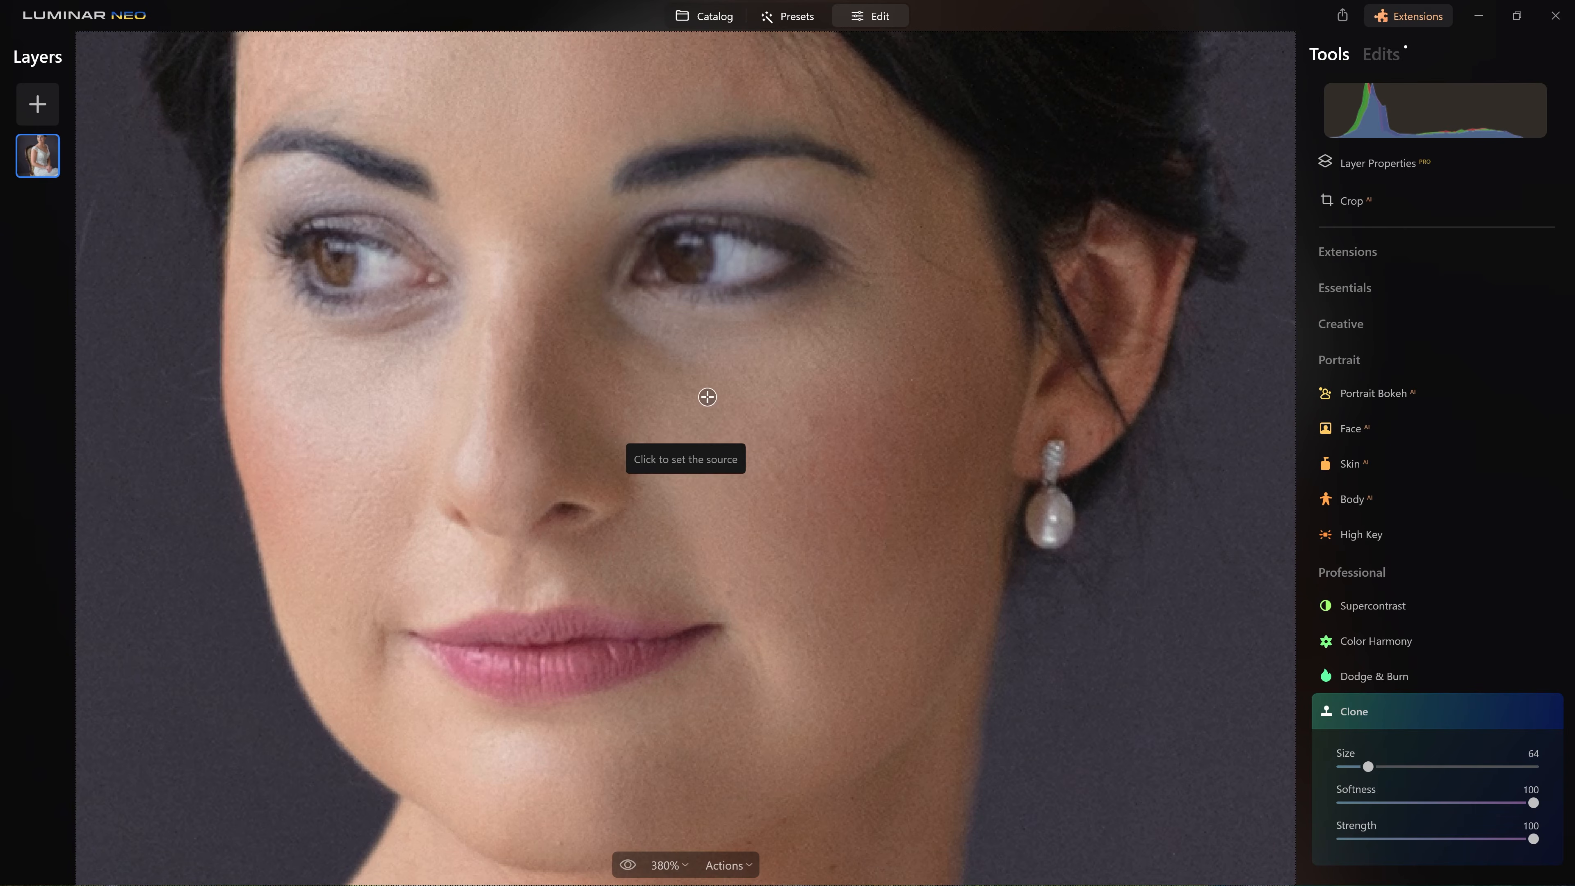
click(732, 430)
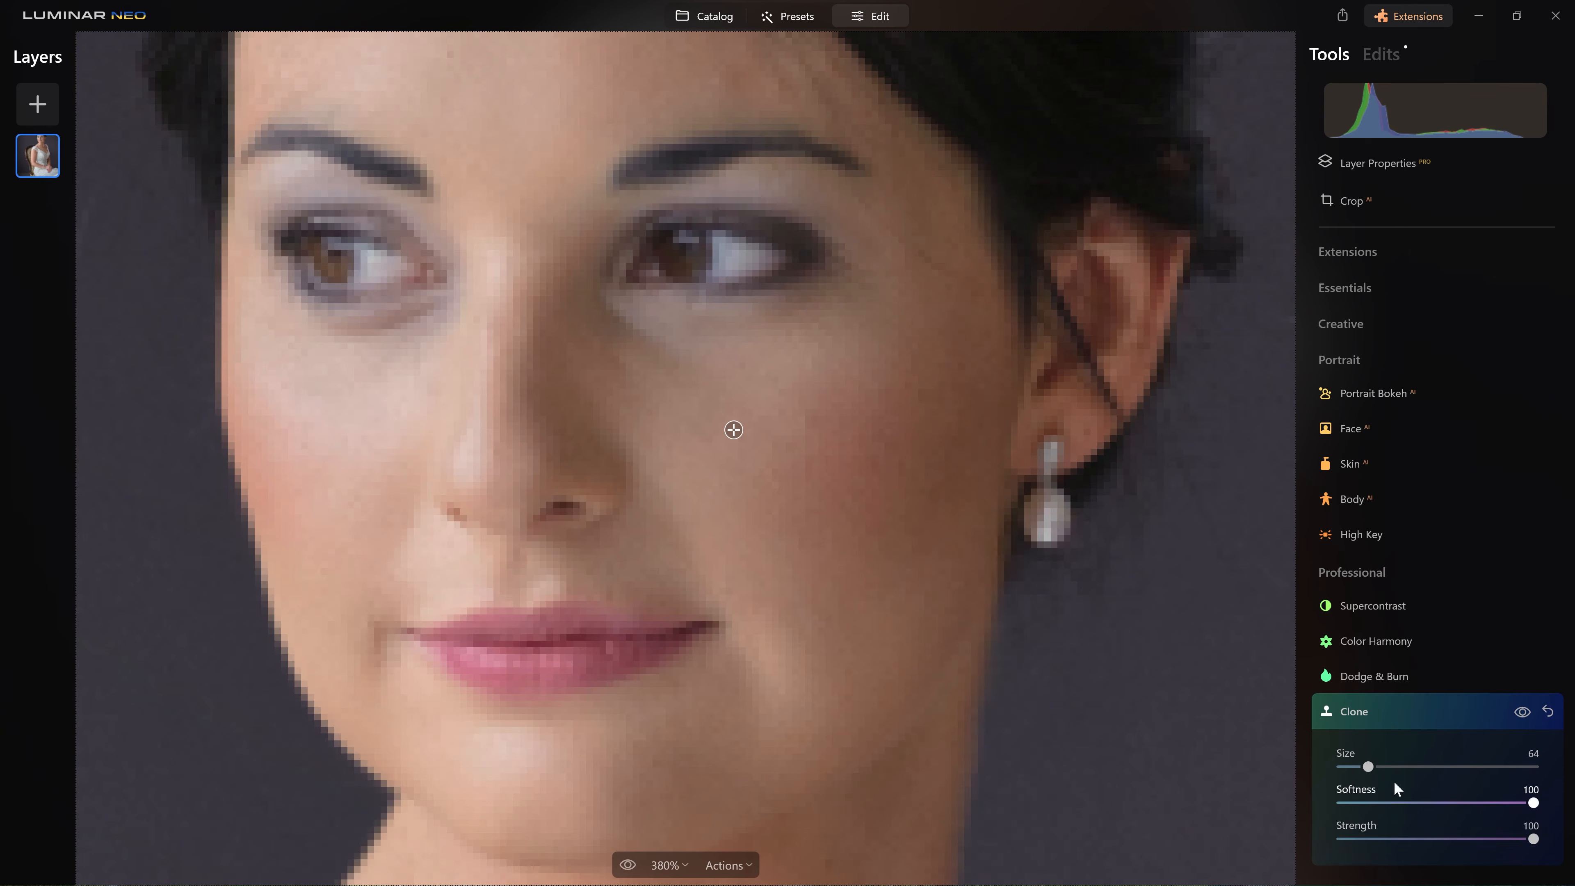
drag(1404, 838, 1362, 840)
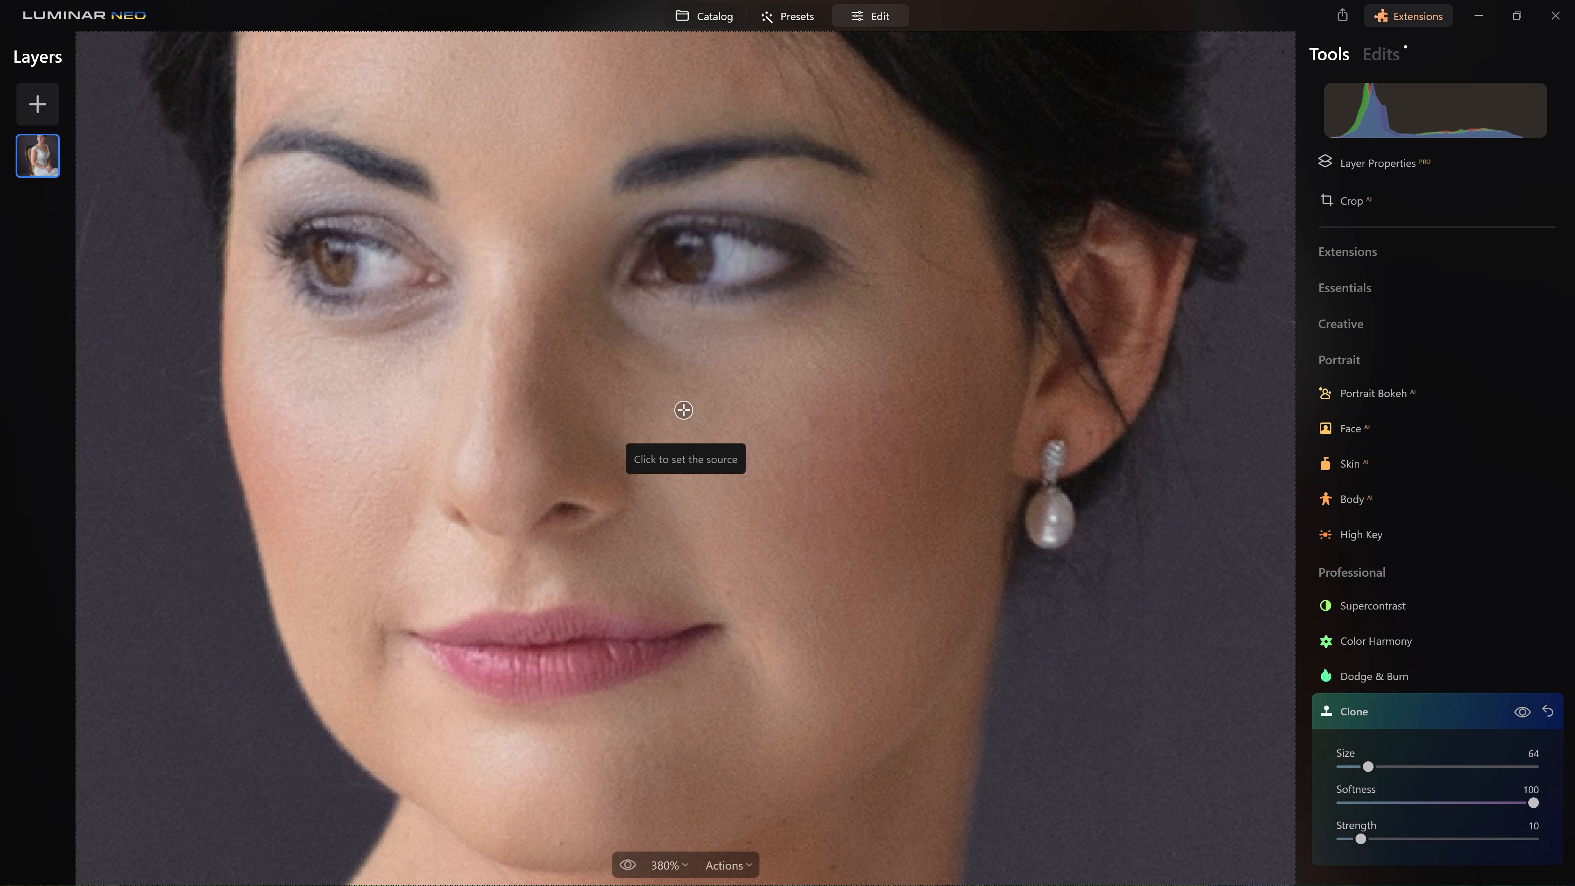
click(740, 426)
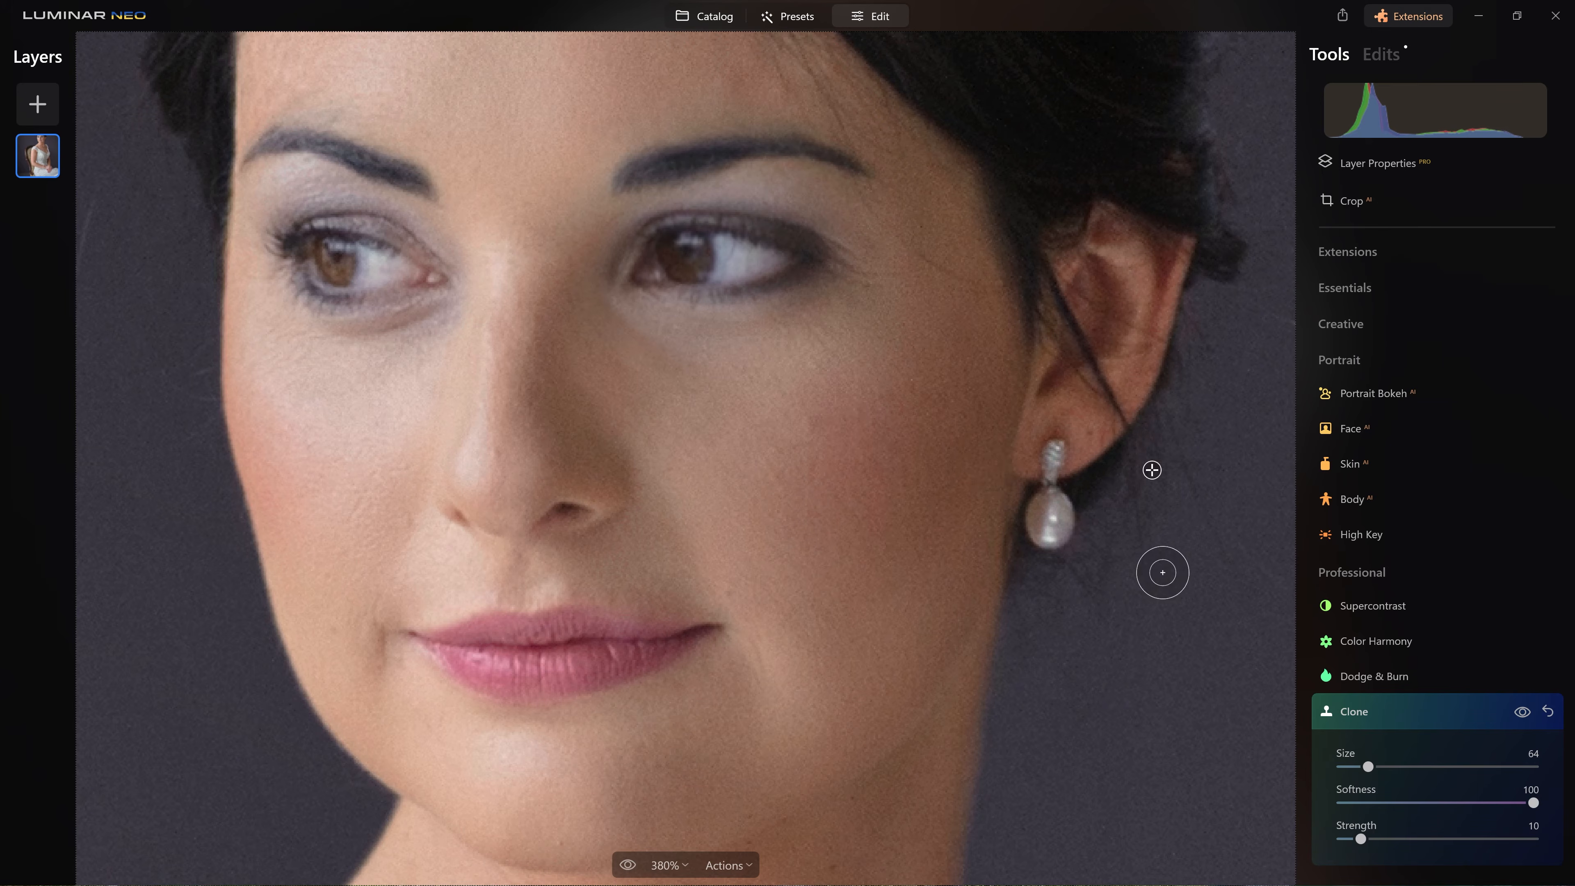
click(1526, 711)
click(1529, 711)
click(1530, 713)
click(1530, 713)
click(1531, 712)
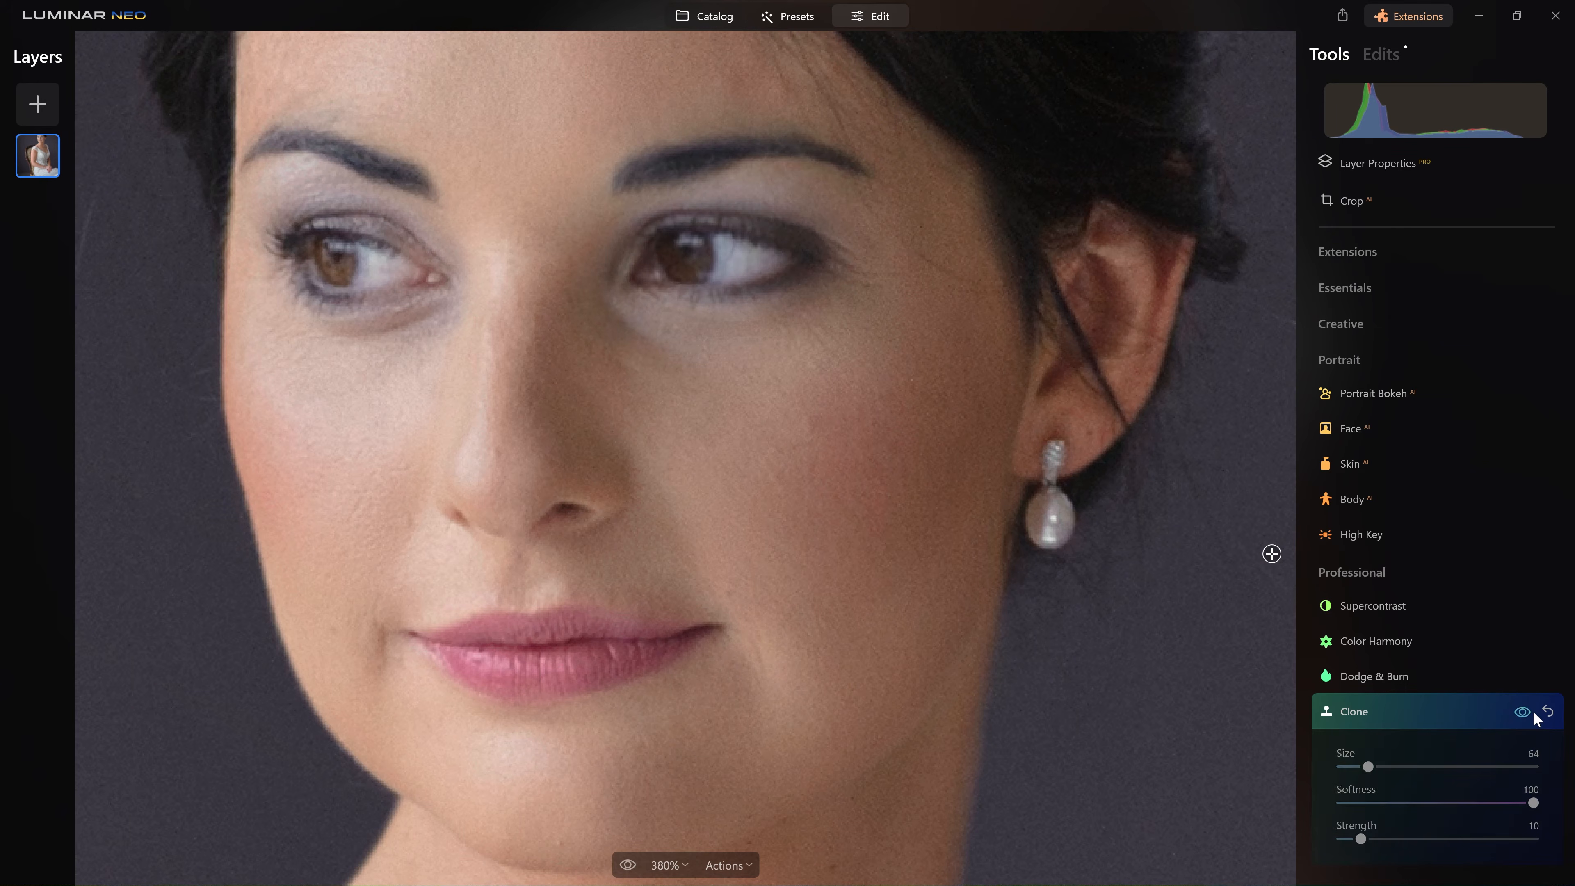
click(1534, 715)
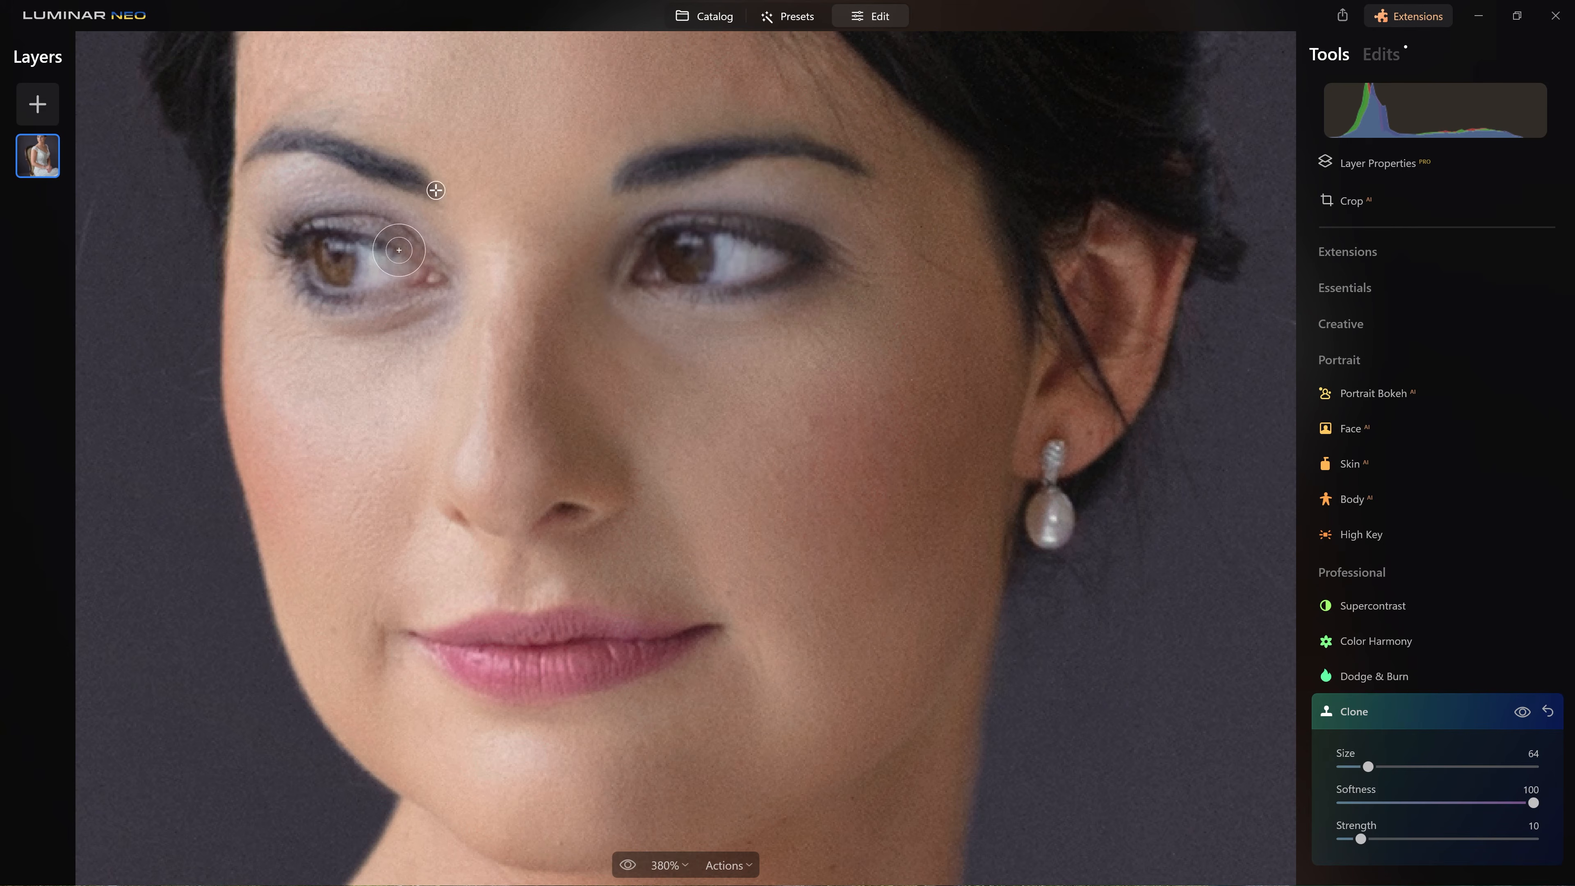
Clone the iris of one eye onto the other at size 28 and strength 34, compare the result and close the Clone tool
key(alt)
alt+click(337, 262)
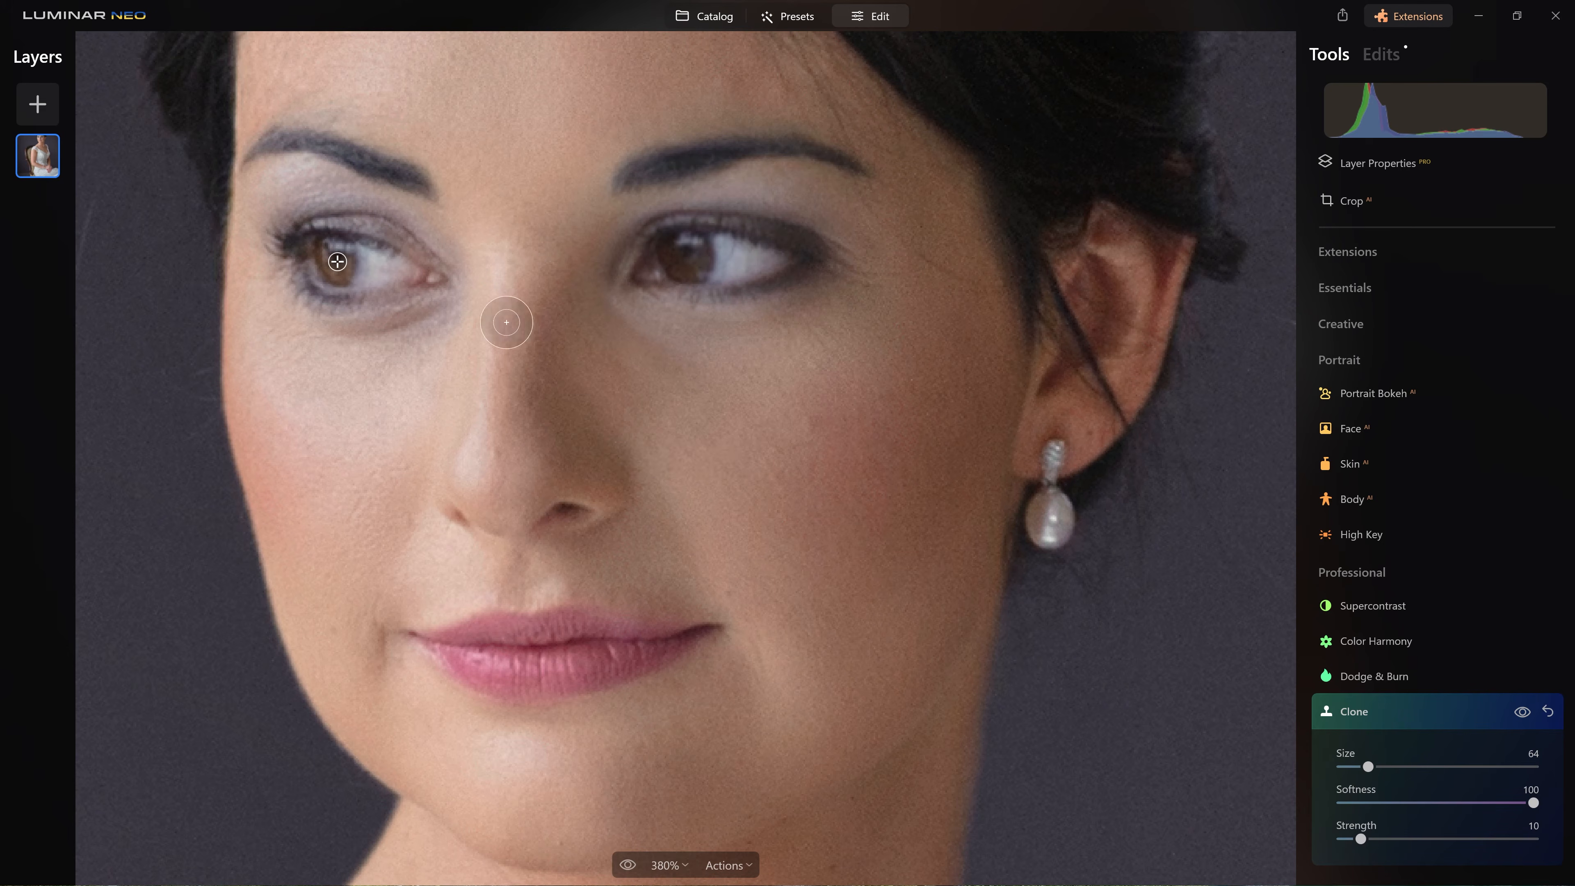
scroll(705, 253, down, 3)
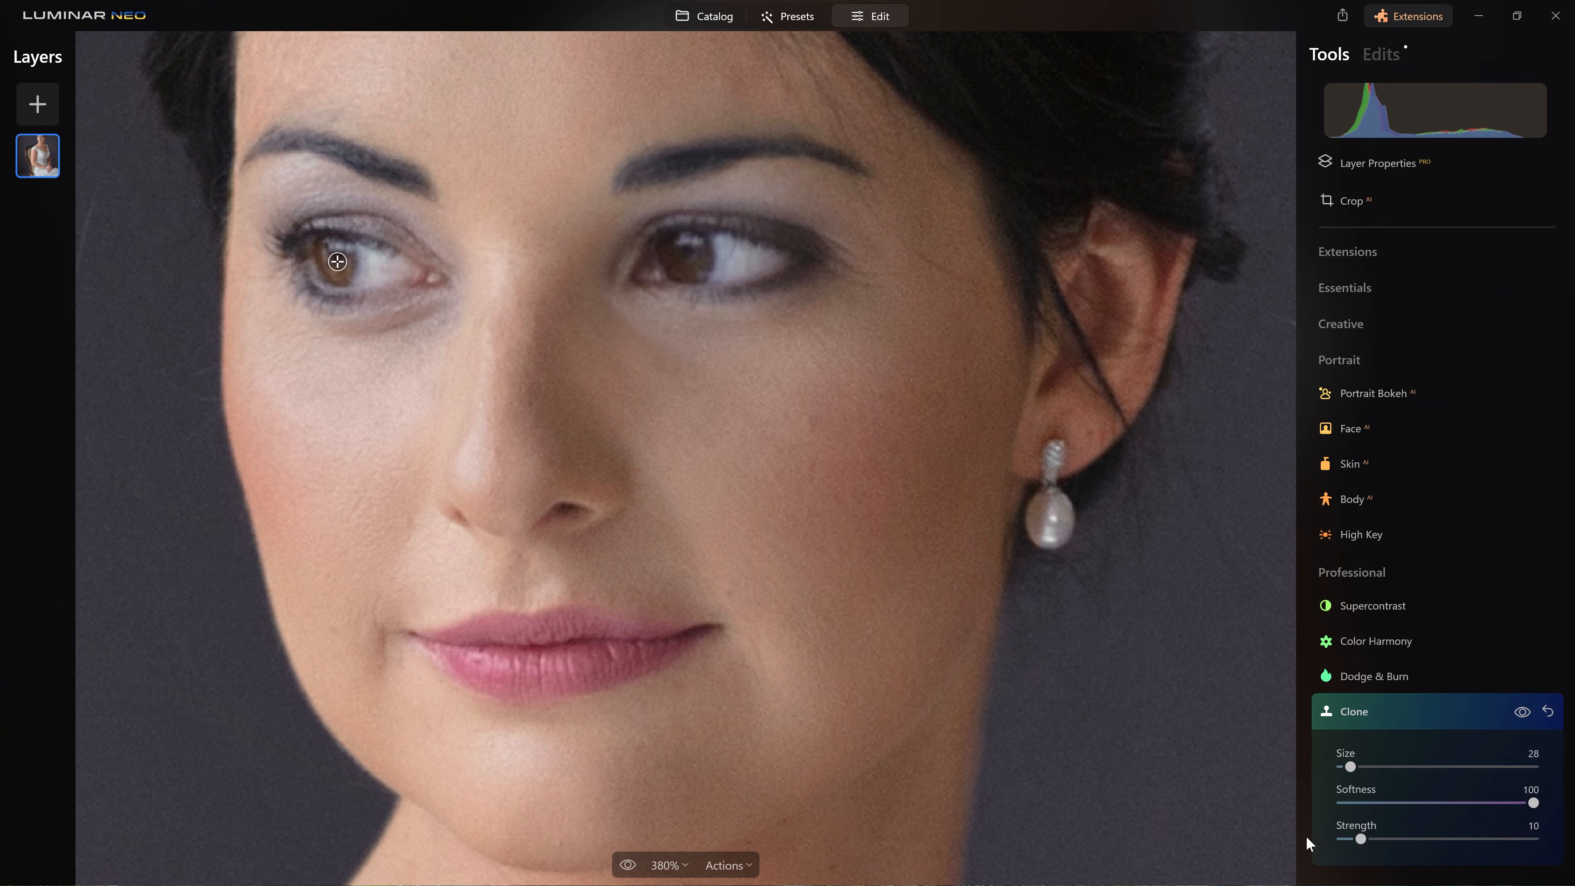
click(1407, 840)
alt+click(337, 262)
mouse_move(685, 255)
mouse_down()
mouse_move(680, 268)
mouse_move(701, 251)
mouse_move(677, 247)
mouse_move(694, 259)
mouse_up()
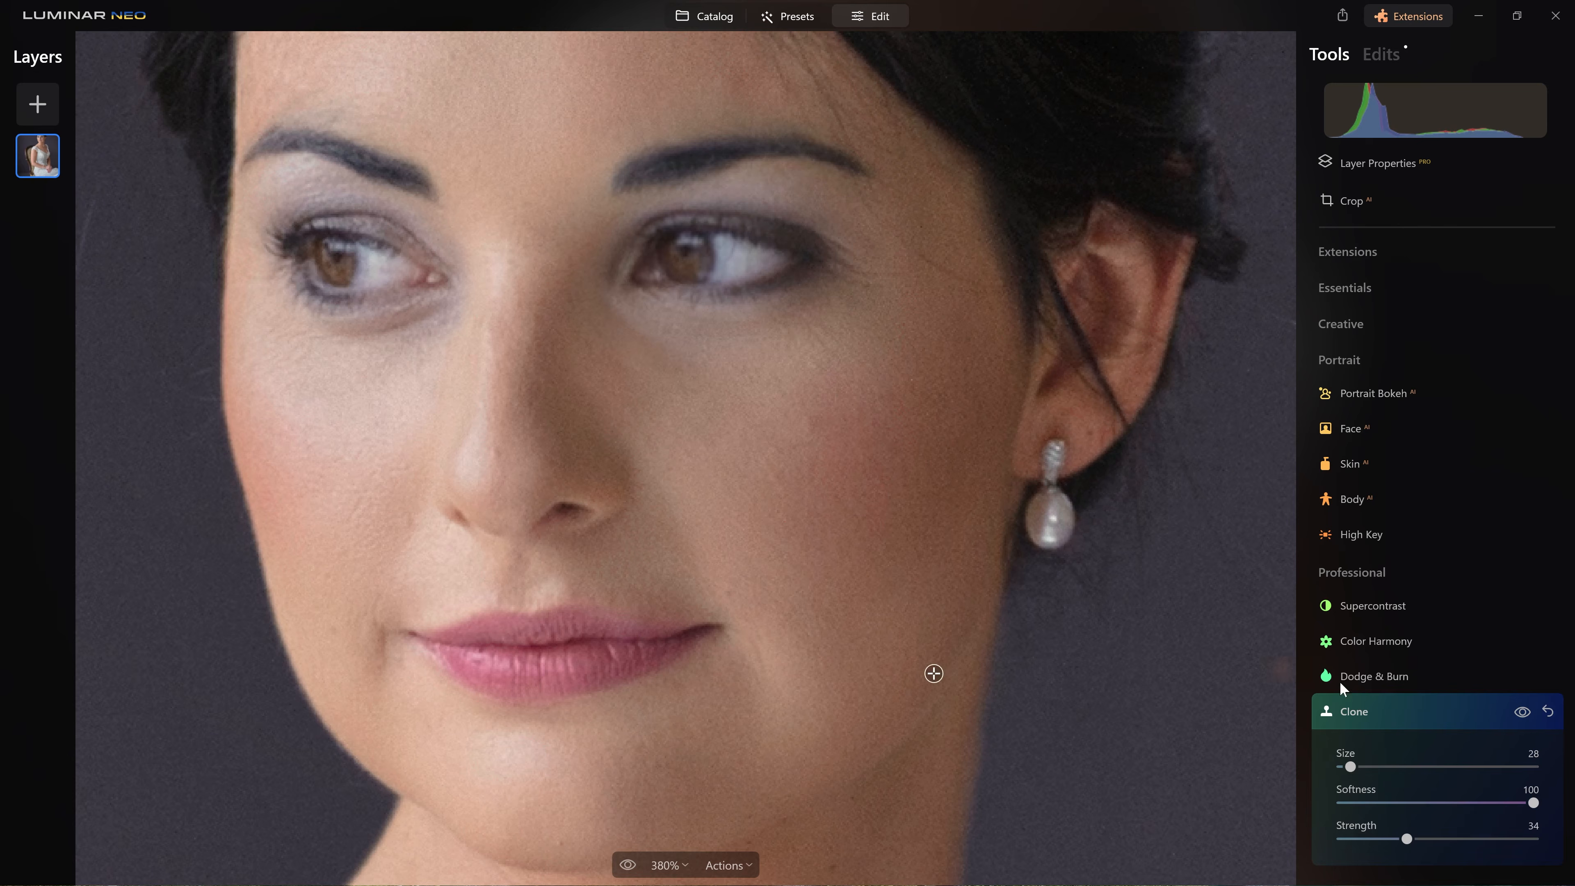
click(1526, 718)
click(1528, 718)
click(1519, 715)
click(1520, 717)
scroll(886, 509, down, 4)
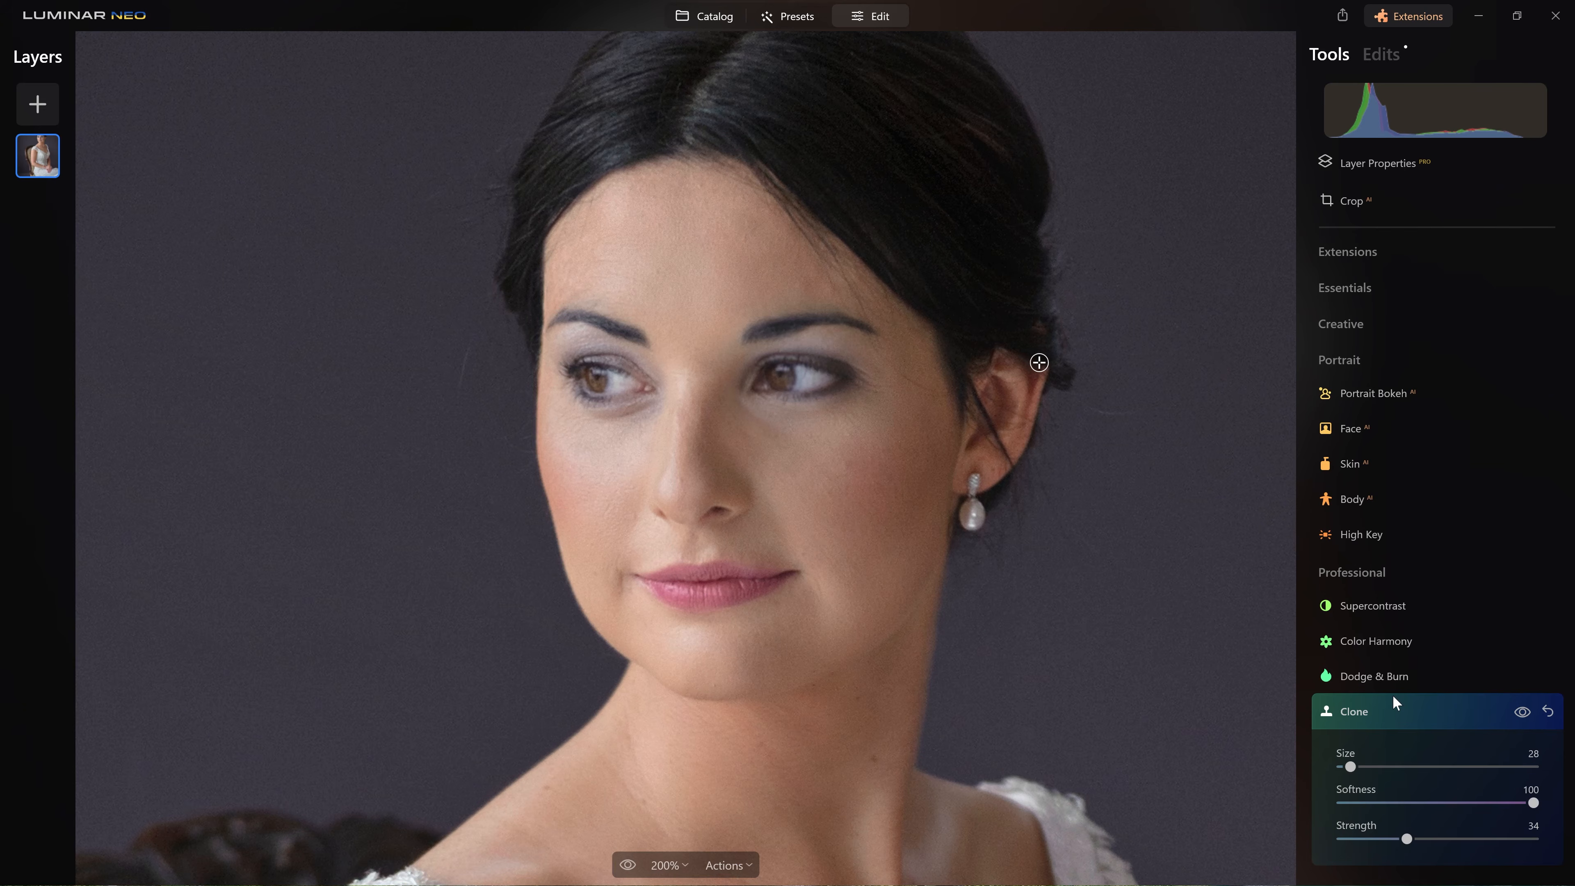
click(1393, 696)
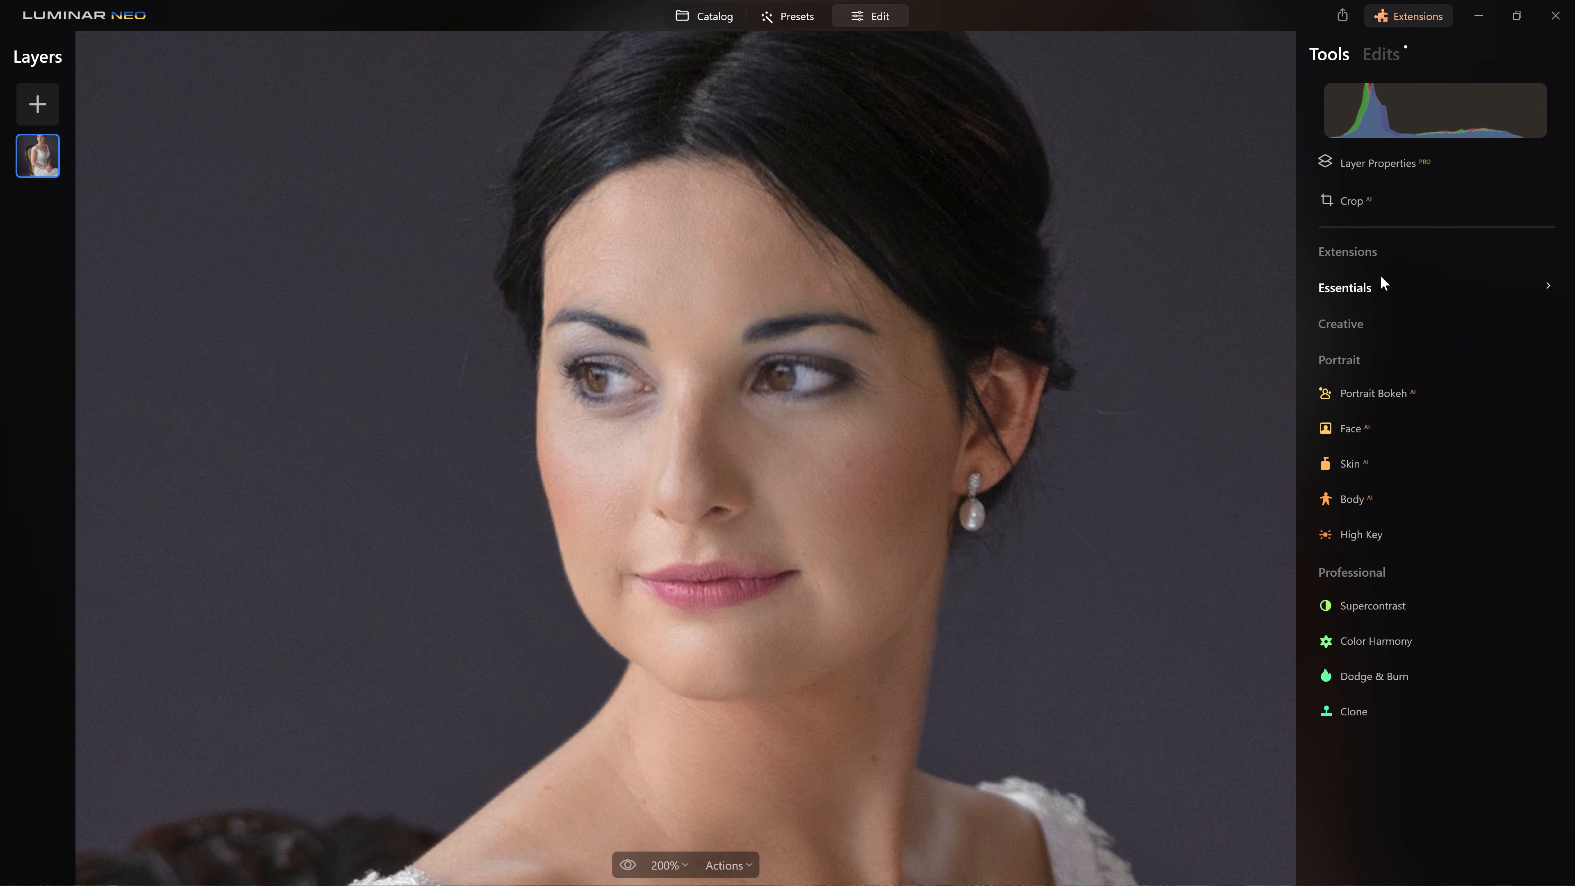
Set the Details adjustments to Small Details 0, Medium Details 100, Large Details 45 and Sharpen 100
click(1375, 288)
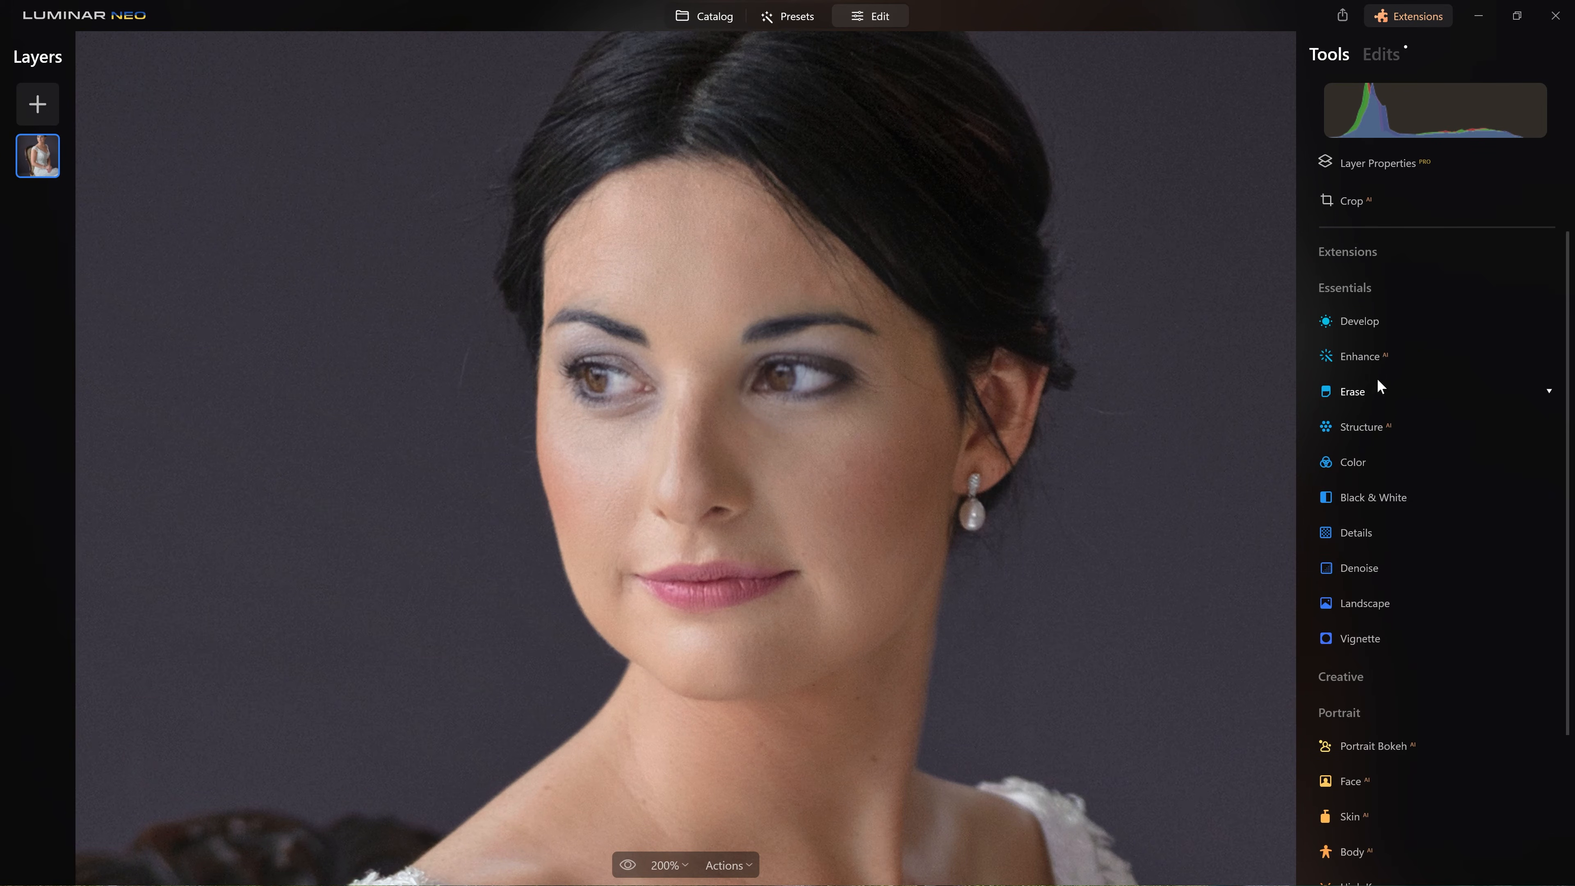
click(1358, 531)
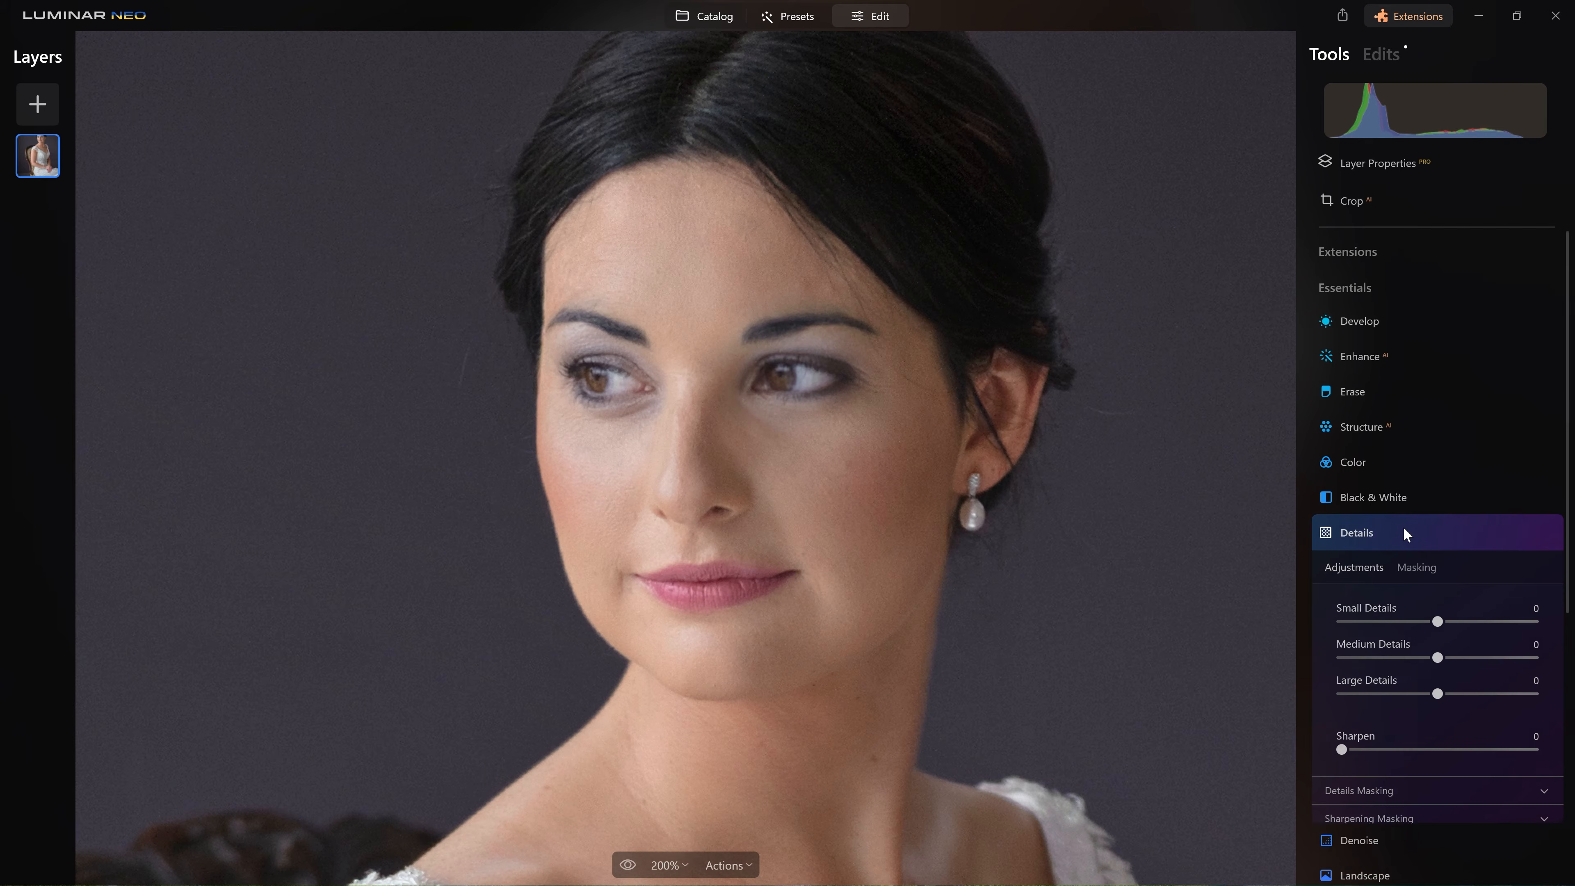
scroll(1422, 528, down, 2)
drag(1437, 325, 1534, 326)
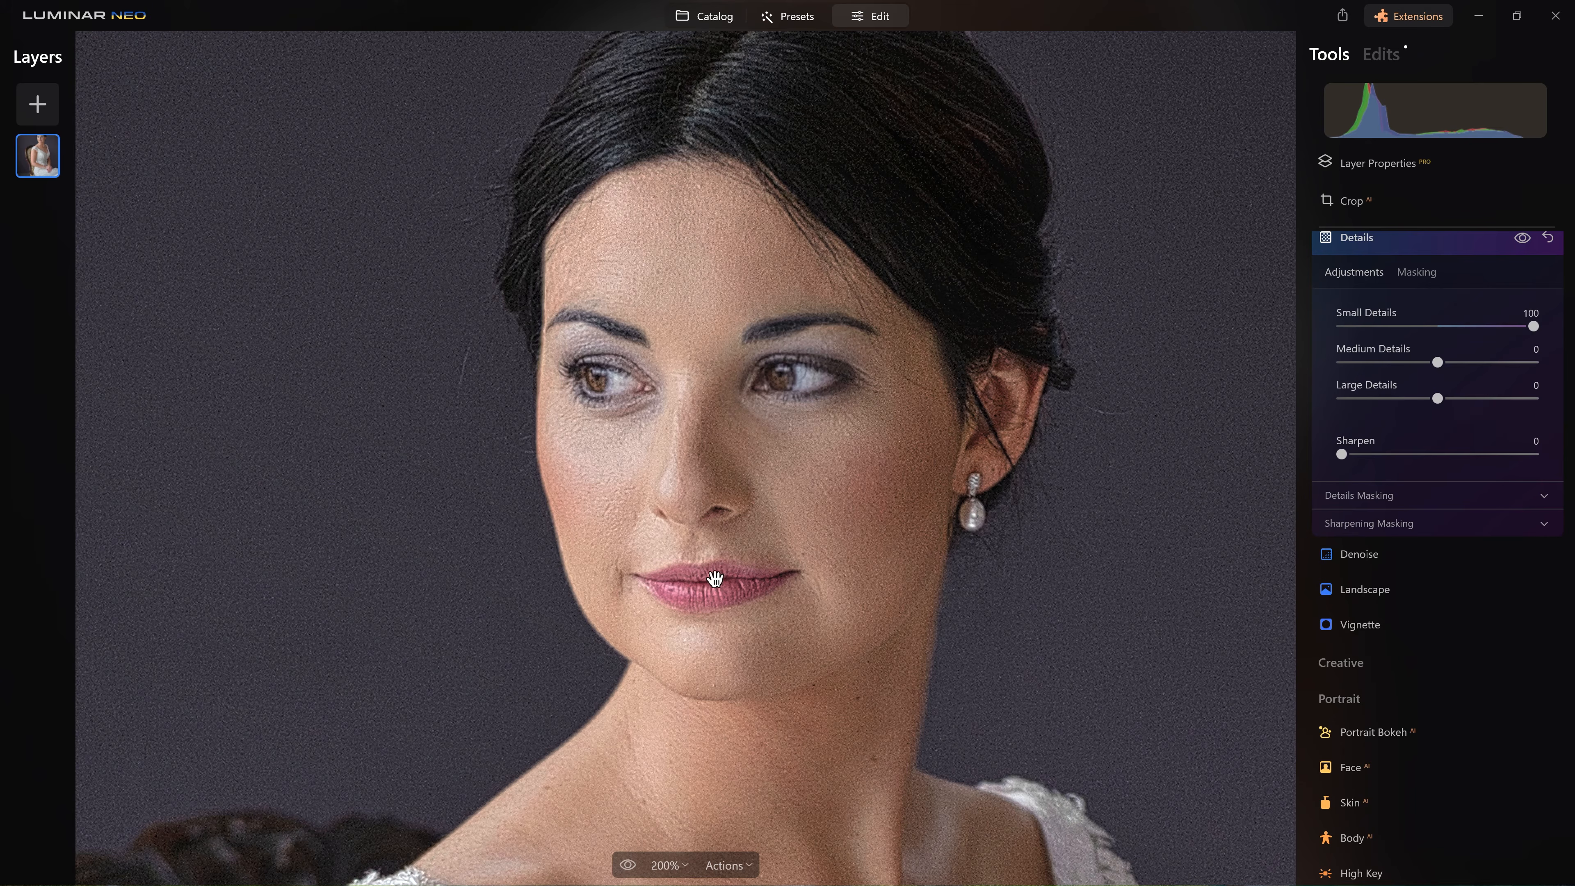
double_click(1534, 327)
drag(1437, 362, 1488, 362)
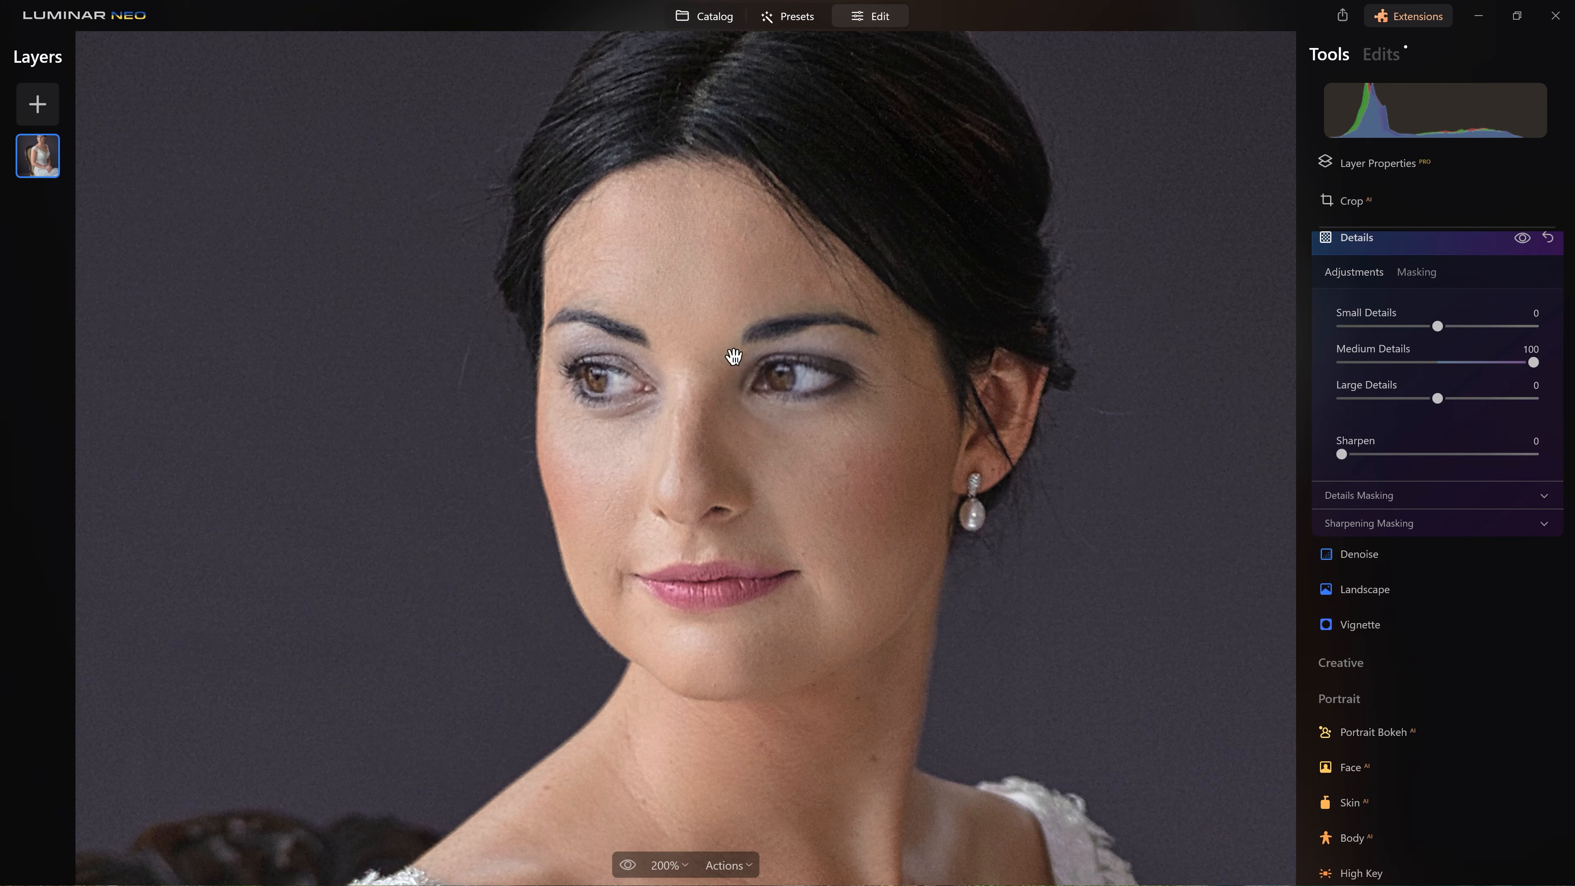
drag(1533, 363, 1437, 362)
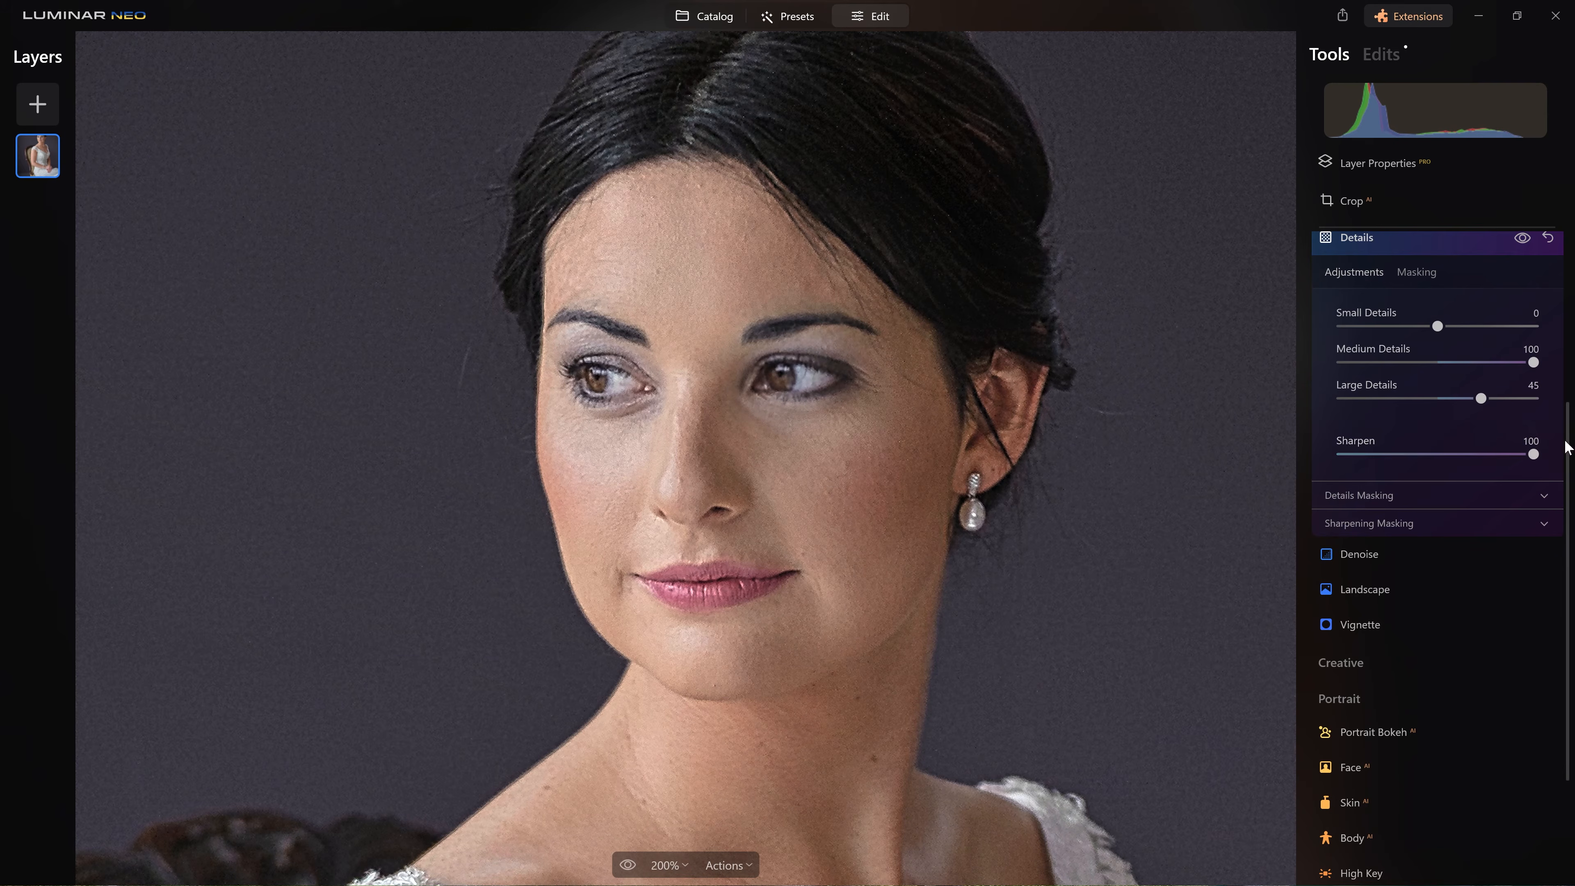
Set the Sharpening Radius to 59 and Sharpen to 52, and compare the portrait with and without the Details effect
scroll(1478, 549, up, 2)
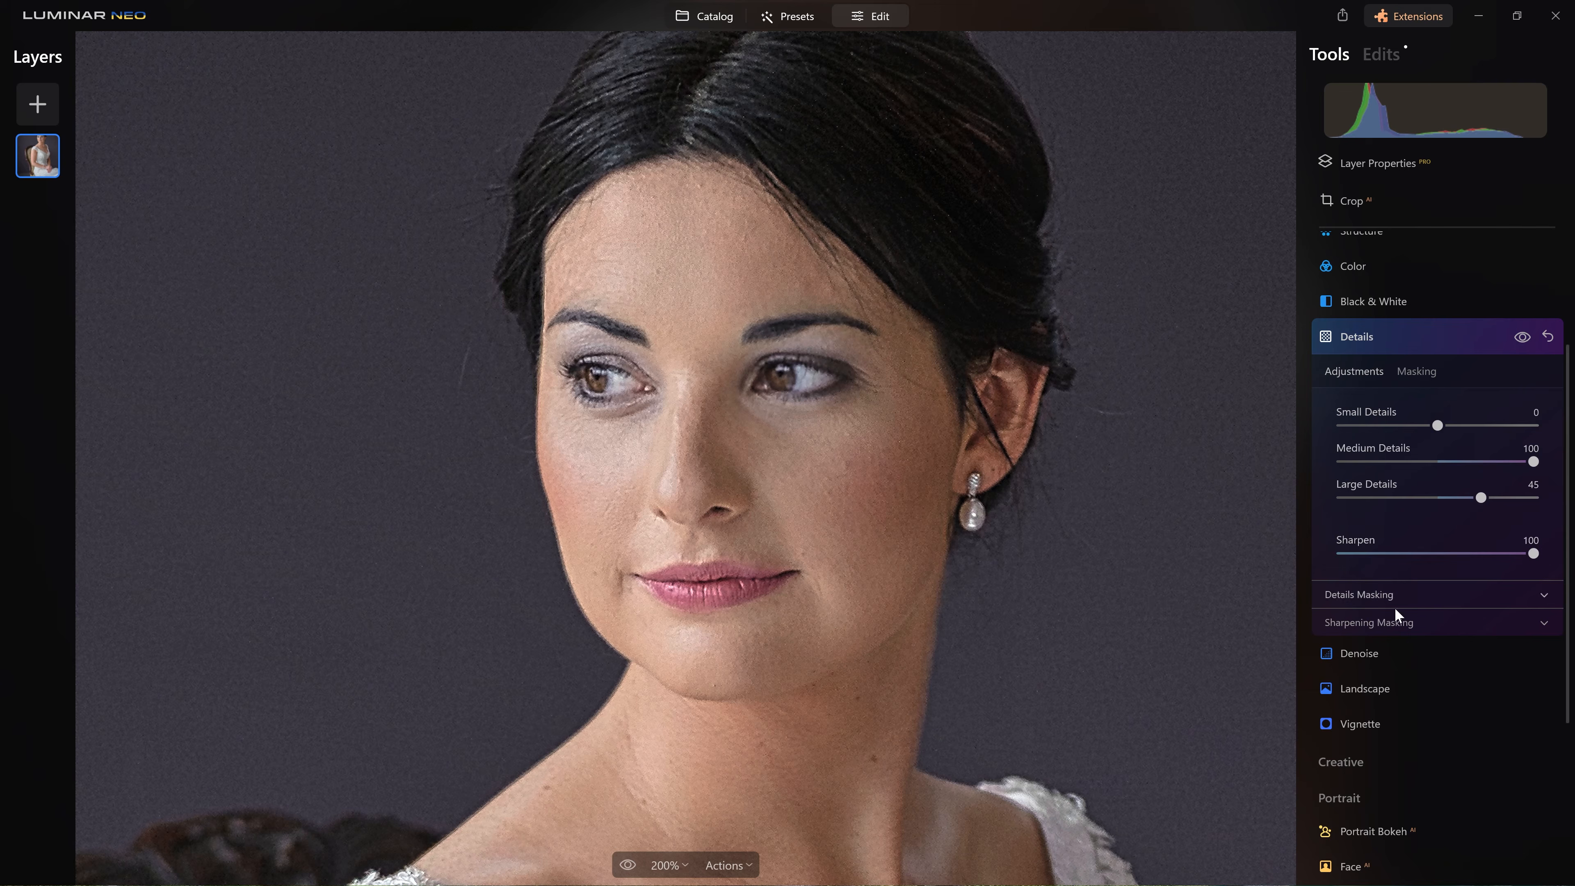
click(1407, 625)
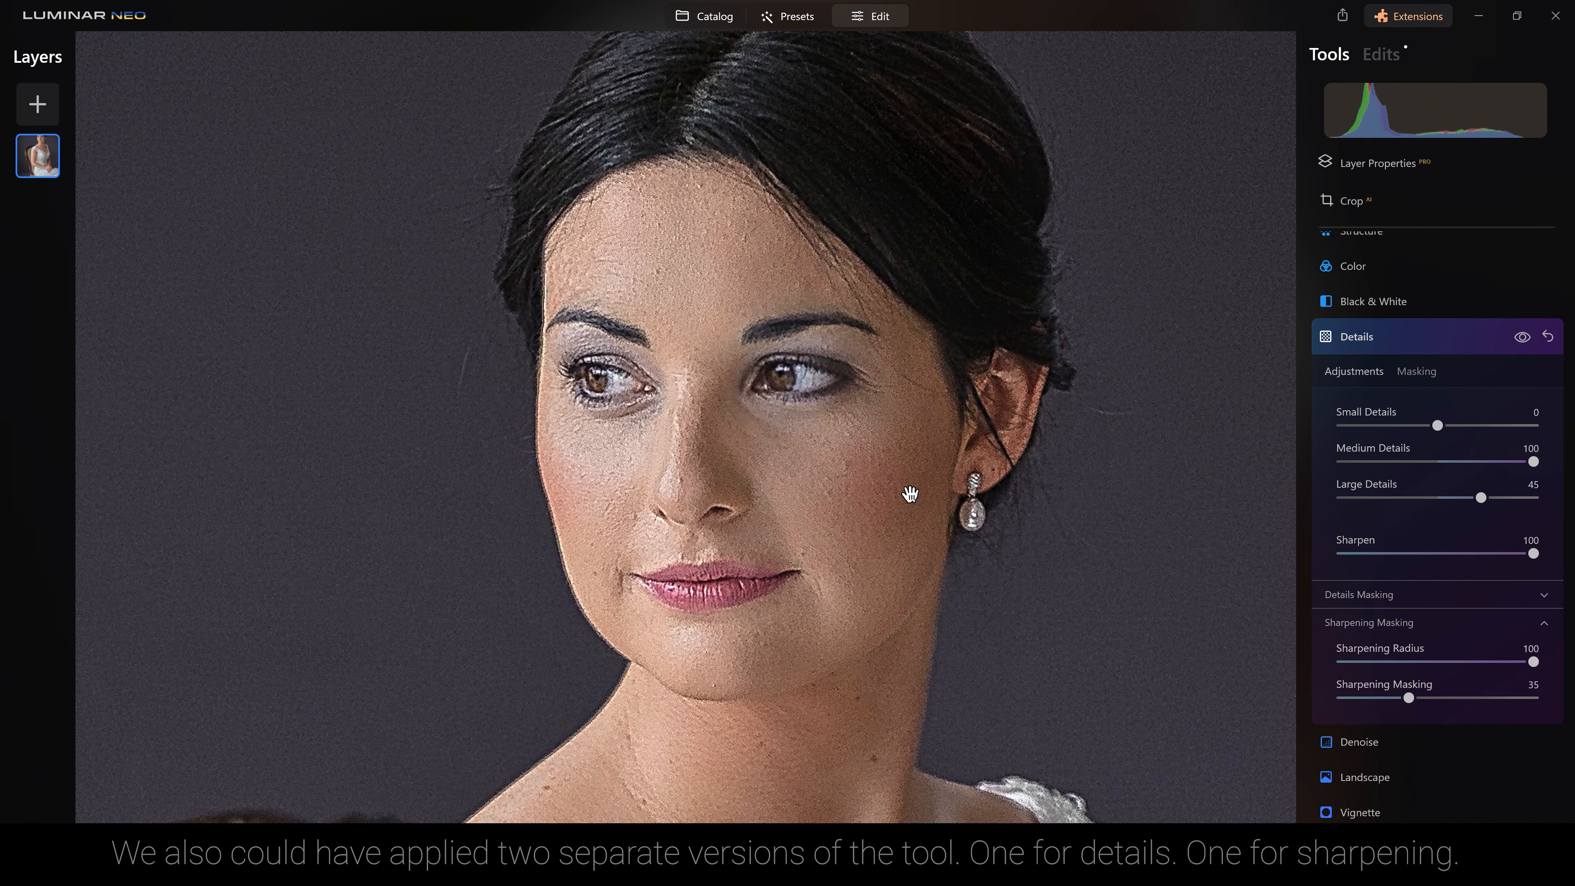
click(1531, 661)
drag(1474, 669, 1414, 662)
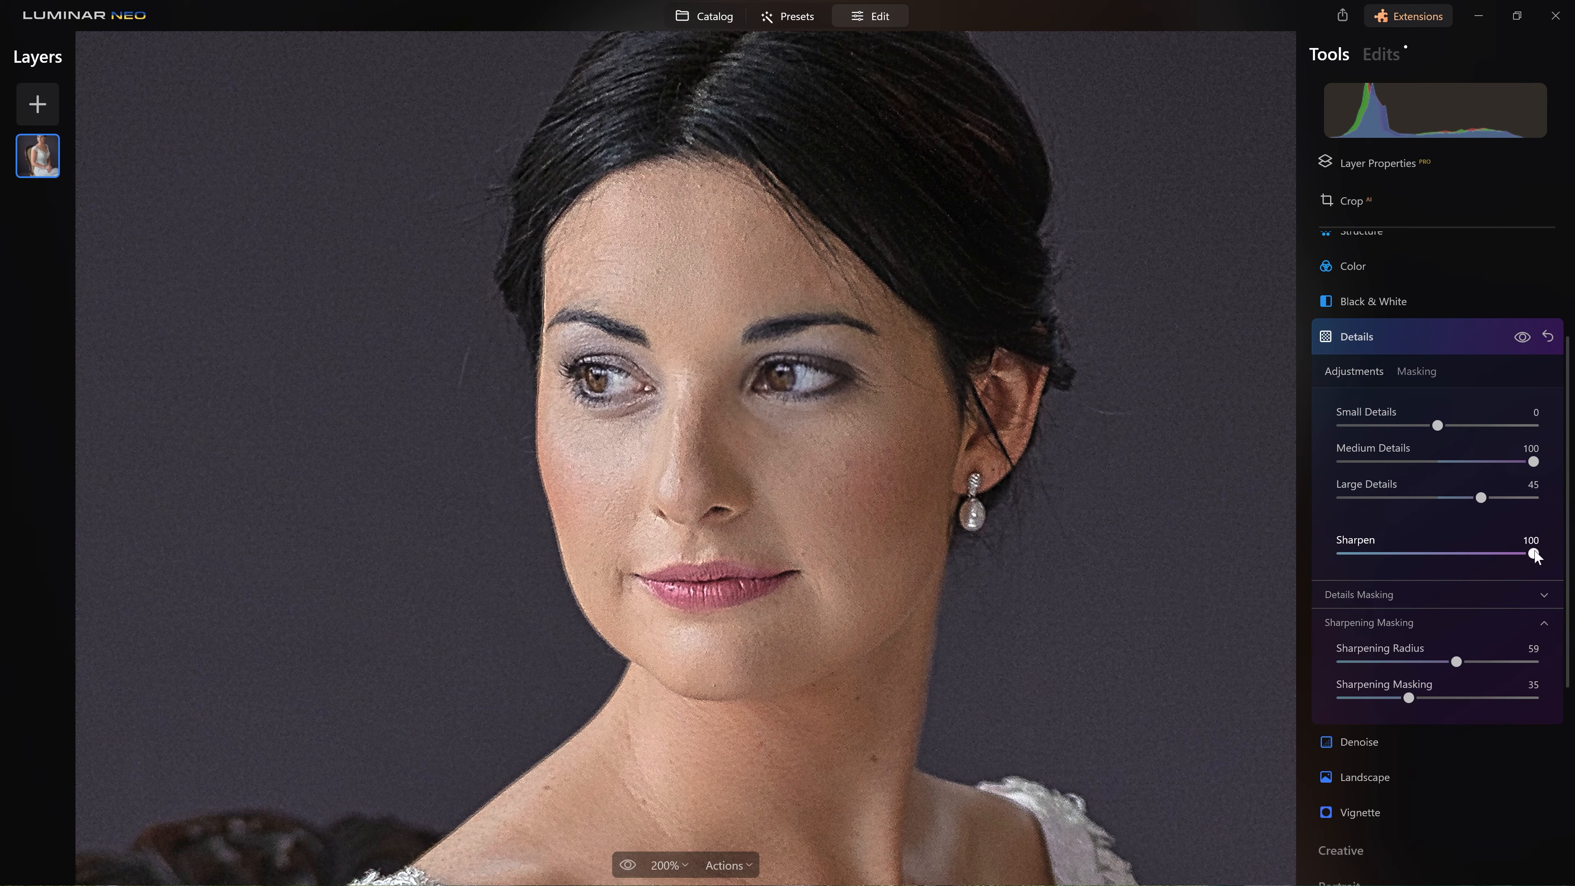
click(1443, 561)
click(1522, 338)
click(1521, 338)
click(1522, 338)
click(1522, 338)
click(1522, 338)
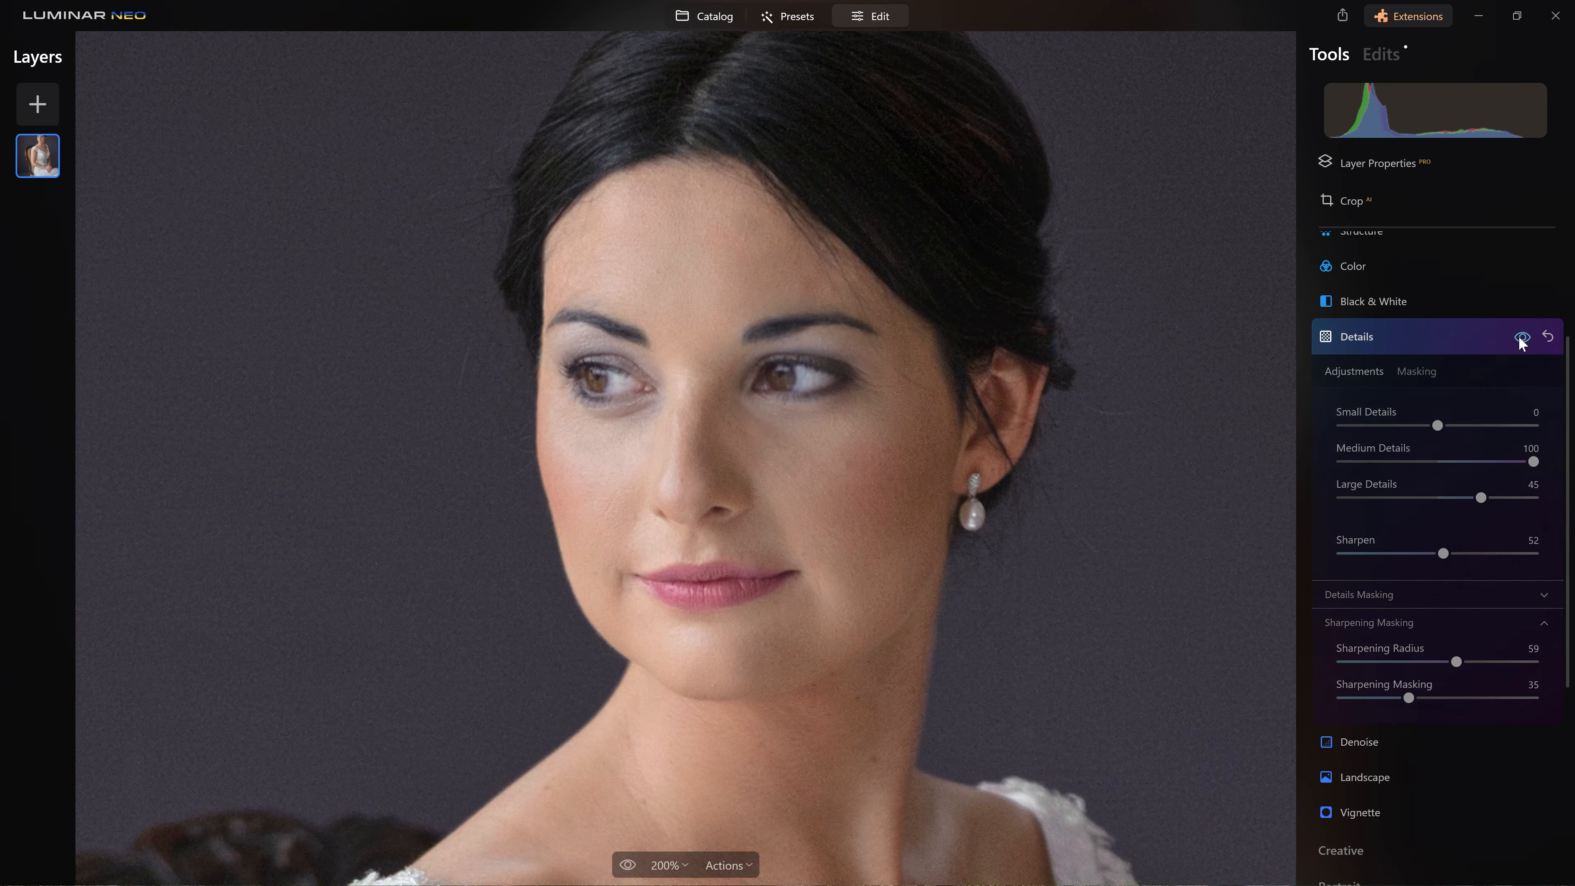
click(1521, 337)
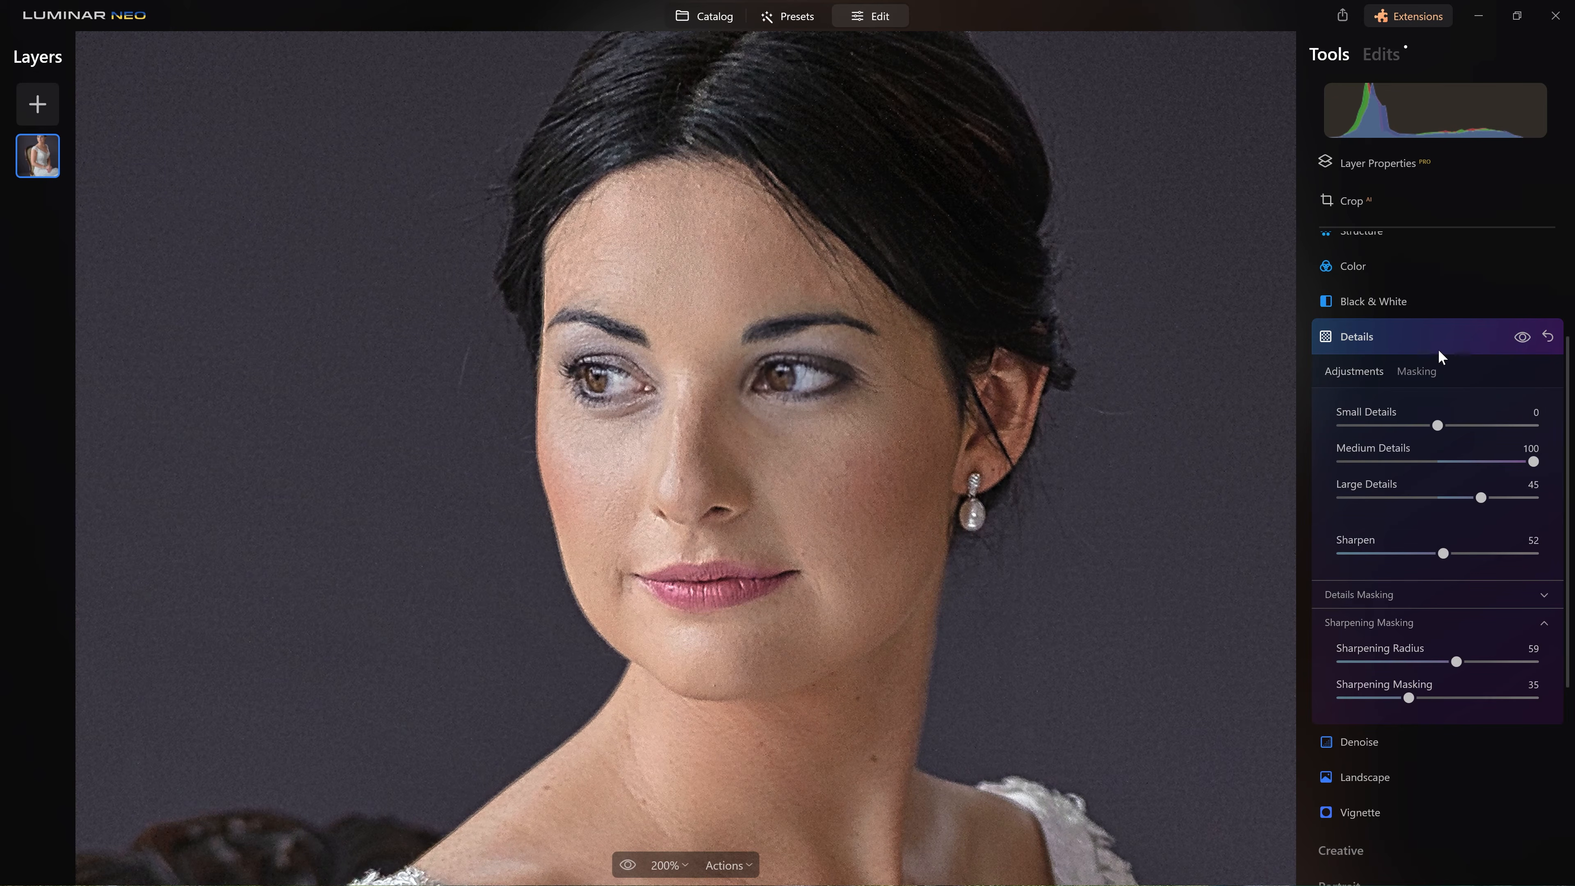
Start a brush mask for the Details effect at strength 35 and paint it over both eyes
click(1424, 366)
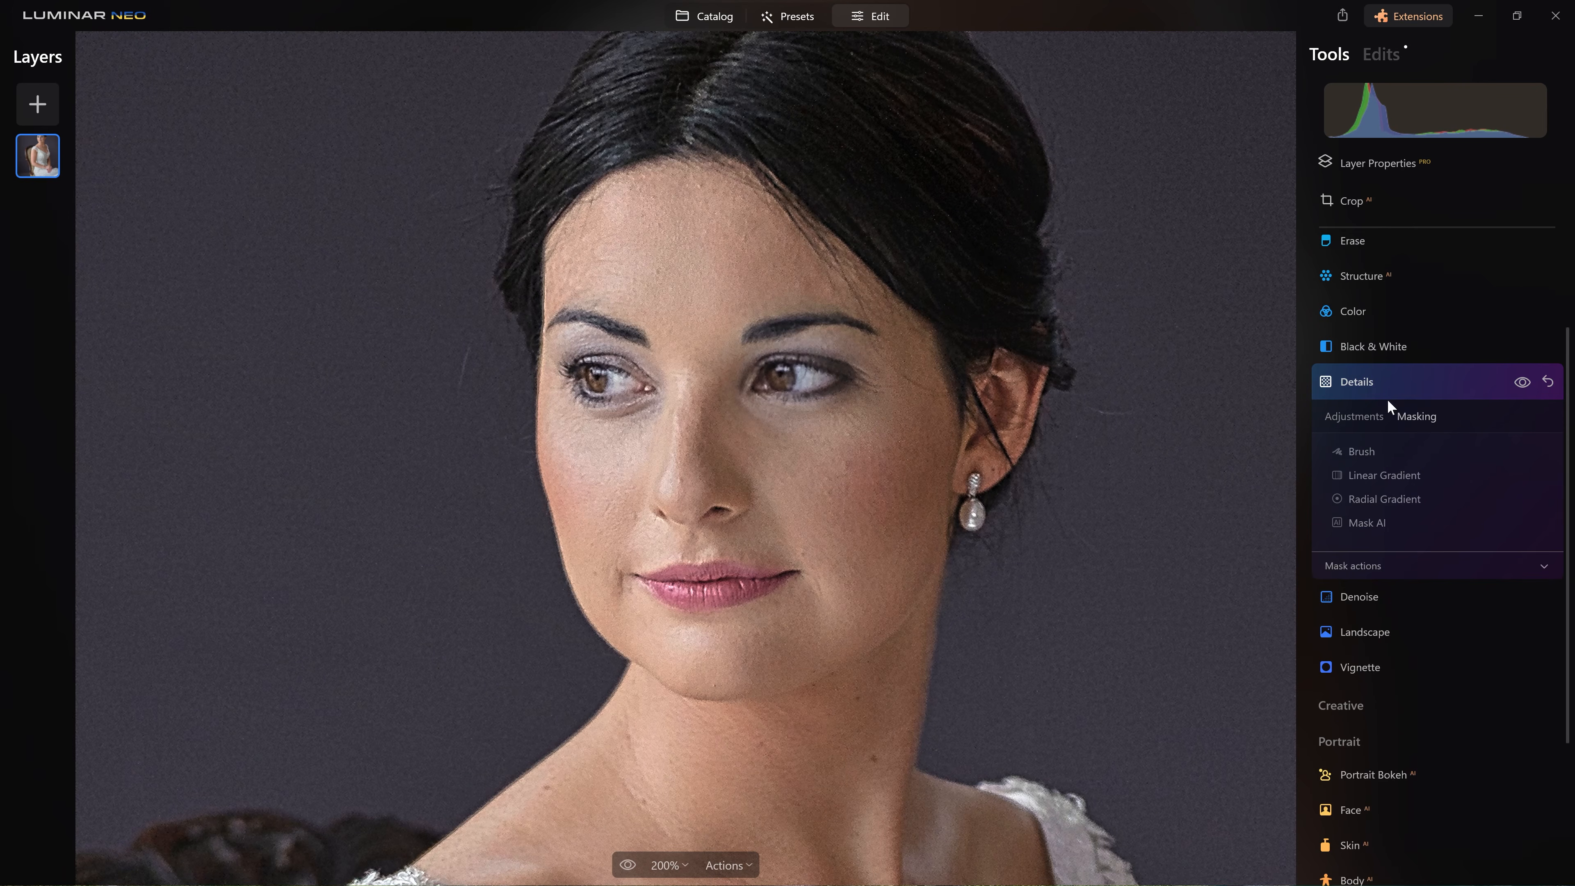
click(1410, 453)
drag(1415, 520, 1413, 524)
drag(1426, 598, 1410, 597)
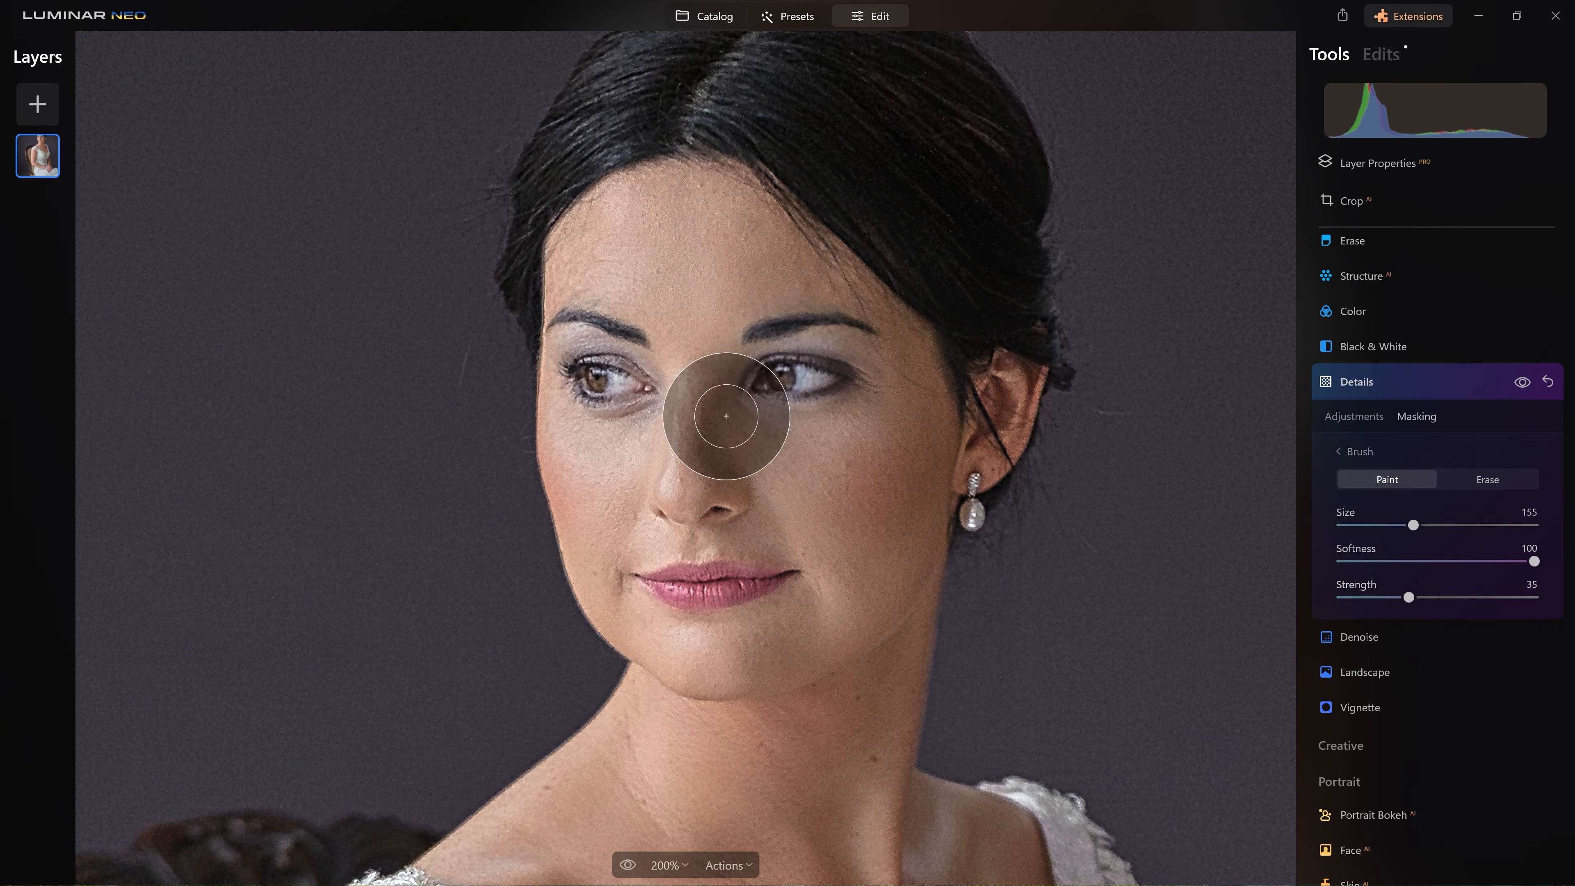
scroll(661, 374, down, 4)
click(586, 369)
drag(586, 369, 611, 383)
scroll(780, 387, down, 4)
click(775, 372)
mouse_move(774, 372)
mouse_down()
mouse_move(835, 373)
mouse_move(785, 390)
mouse_up()
Paint the Details effect along both eyebrows and upper lash lines, reducing the brush to size 23
scroll(789, 329, down, 1)
drag(748, 333, 869, 319)
scroll(621, 337, down, 1)
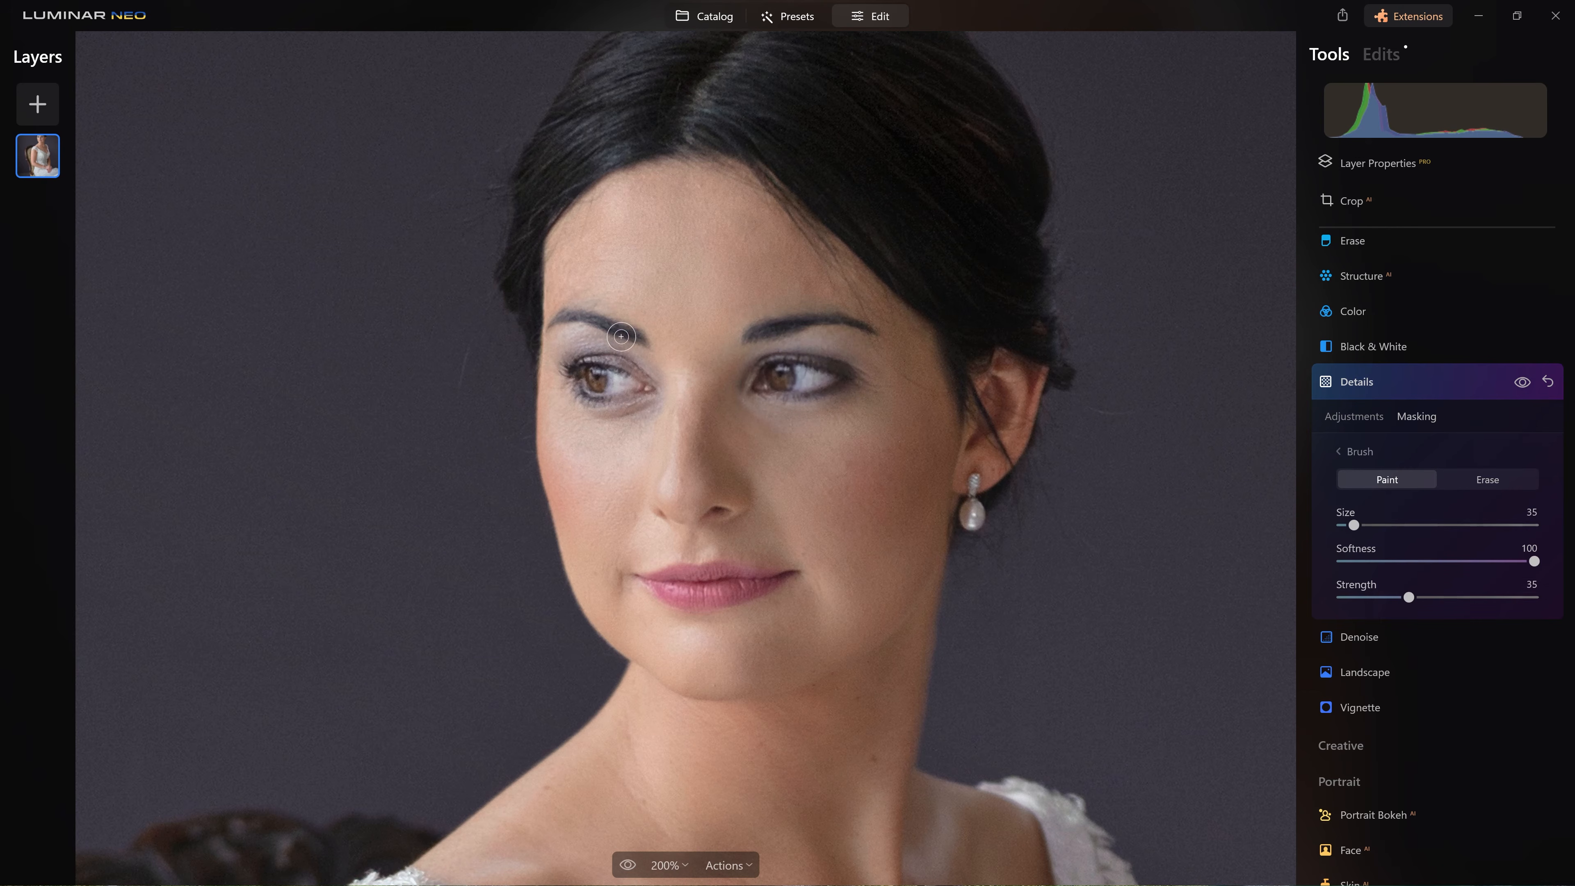
mouse_move(629, 333)
mouse_down()
mouse_move(563, 319)
mouse_move(641, 338)
mouse_up()
drag(753, 338, 860, 326)
mouse_move(770, 368)
mouse_down()
mouse_move(841, 372)
mouse_move(766, 359)
mouse_up()
drag(570, 370, 572, 368)
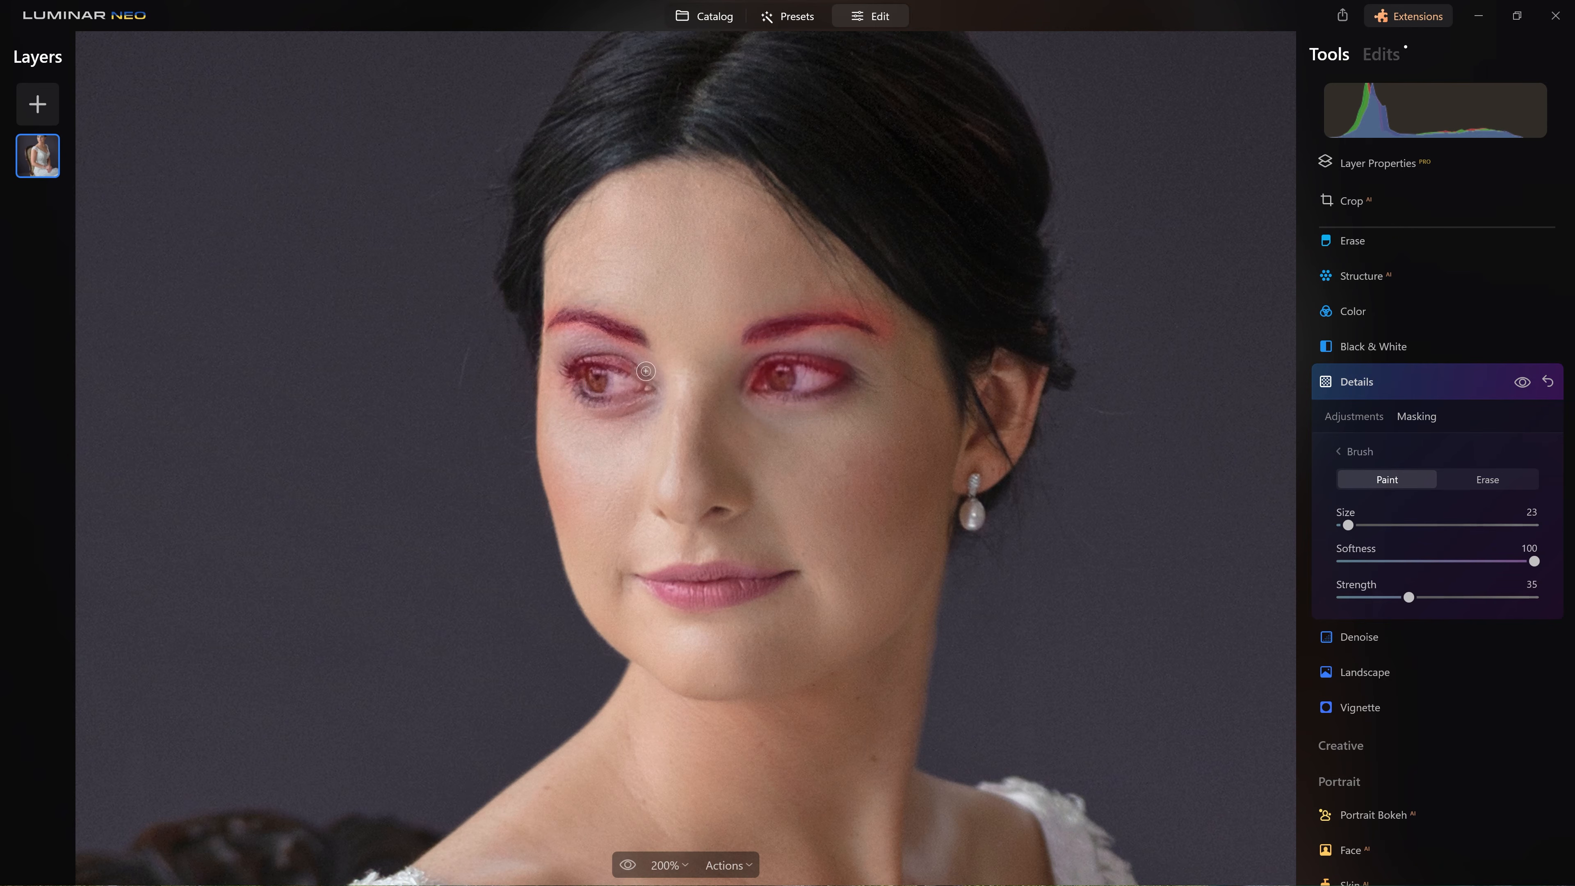
Paint the Details effect over the nostrils with a brush of size 35 and over the lips at size 47
key(bracketright)
mouse_move(668, 525)
mouse_down()
mouse_move(714, 529)
mouse_move(736, 509)
mouse_move(668, 520)
mouse_up()
key(bracketright)
mouse_move(653, 584)
mouse_down()
mouse_move(789, 580)
mouse_move(658, 579)
mouse_up()
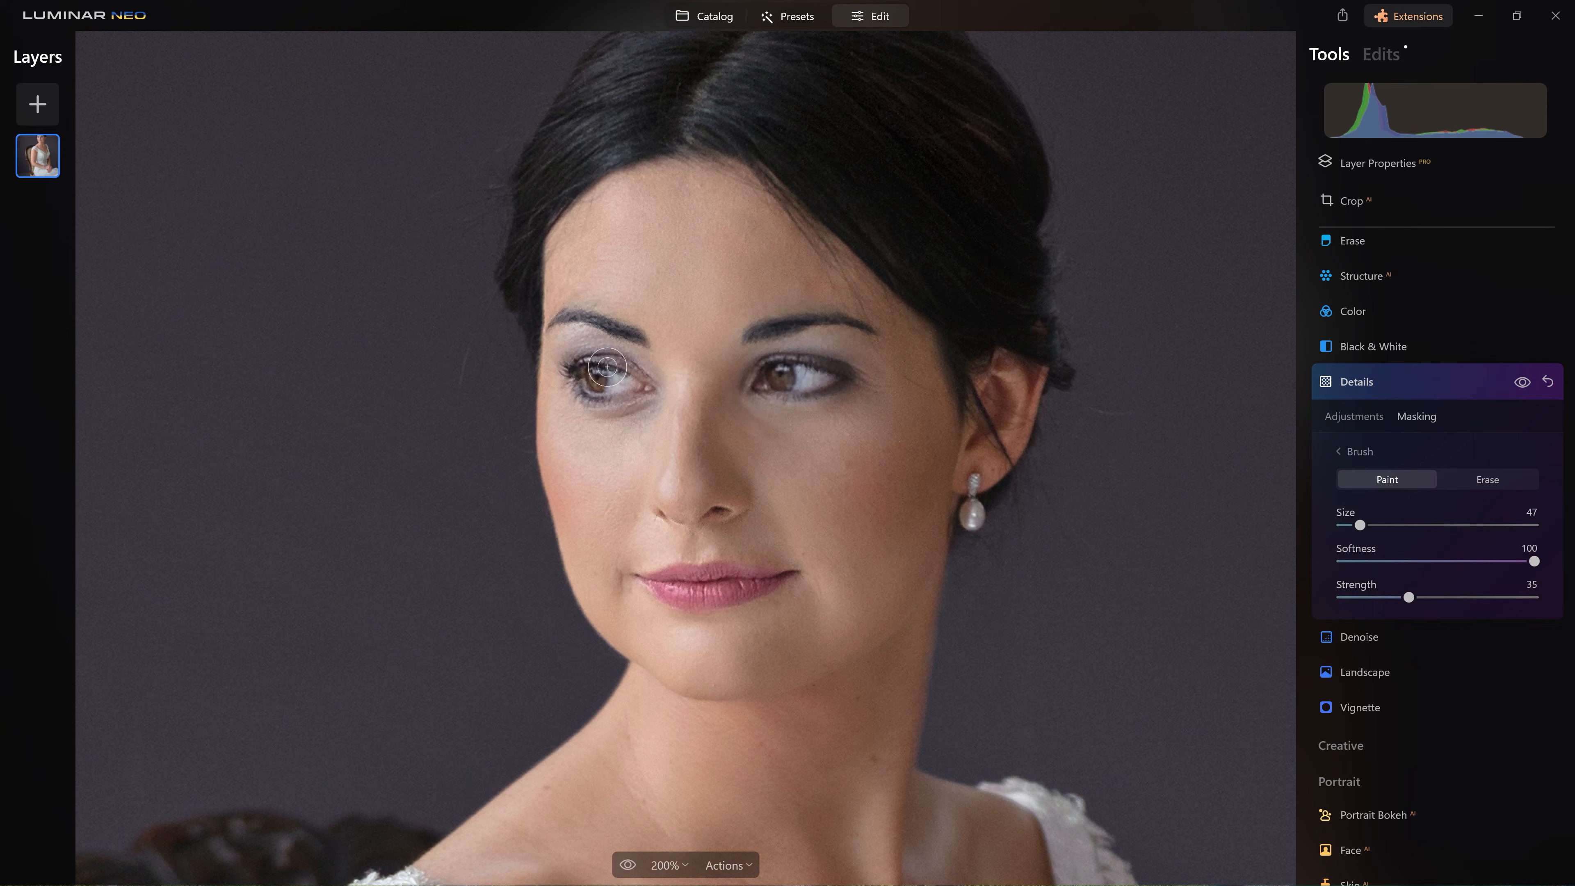
Paint more of the Details effect over the eyes with a brush of size 71, and compare the result
key(bracketright)
key(bracketright)
mouse_move(762, 380)
mouse_down()
mouse_move(824, 378)
mouse_move(778, 386)
mouse_up()
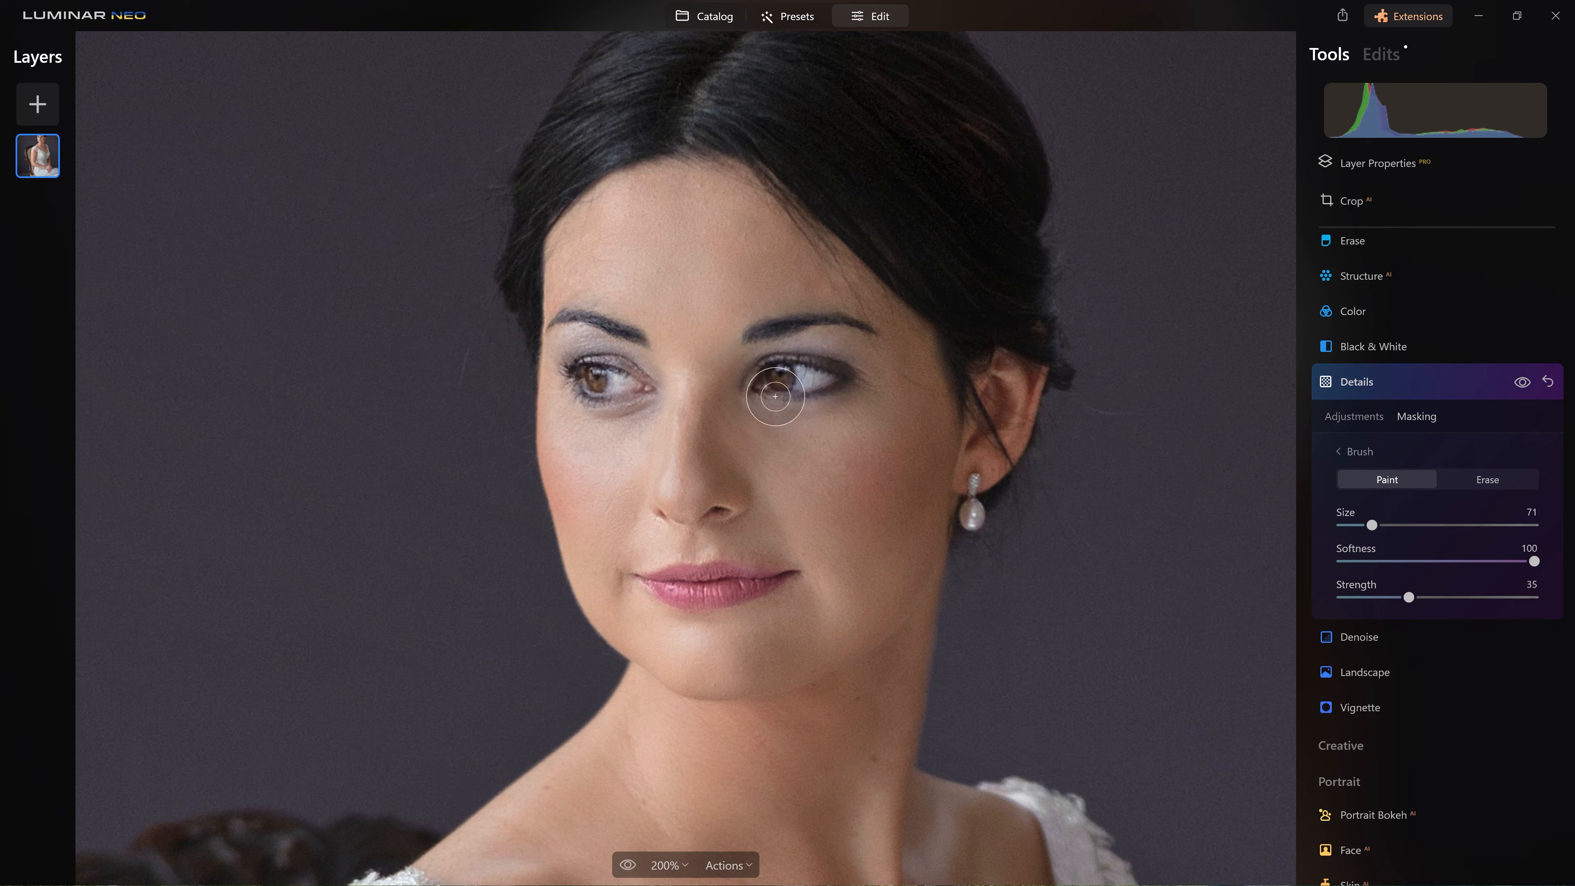
click(1531, 384)
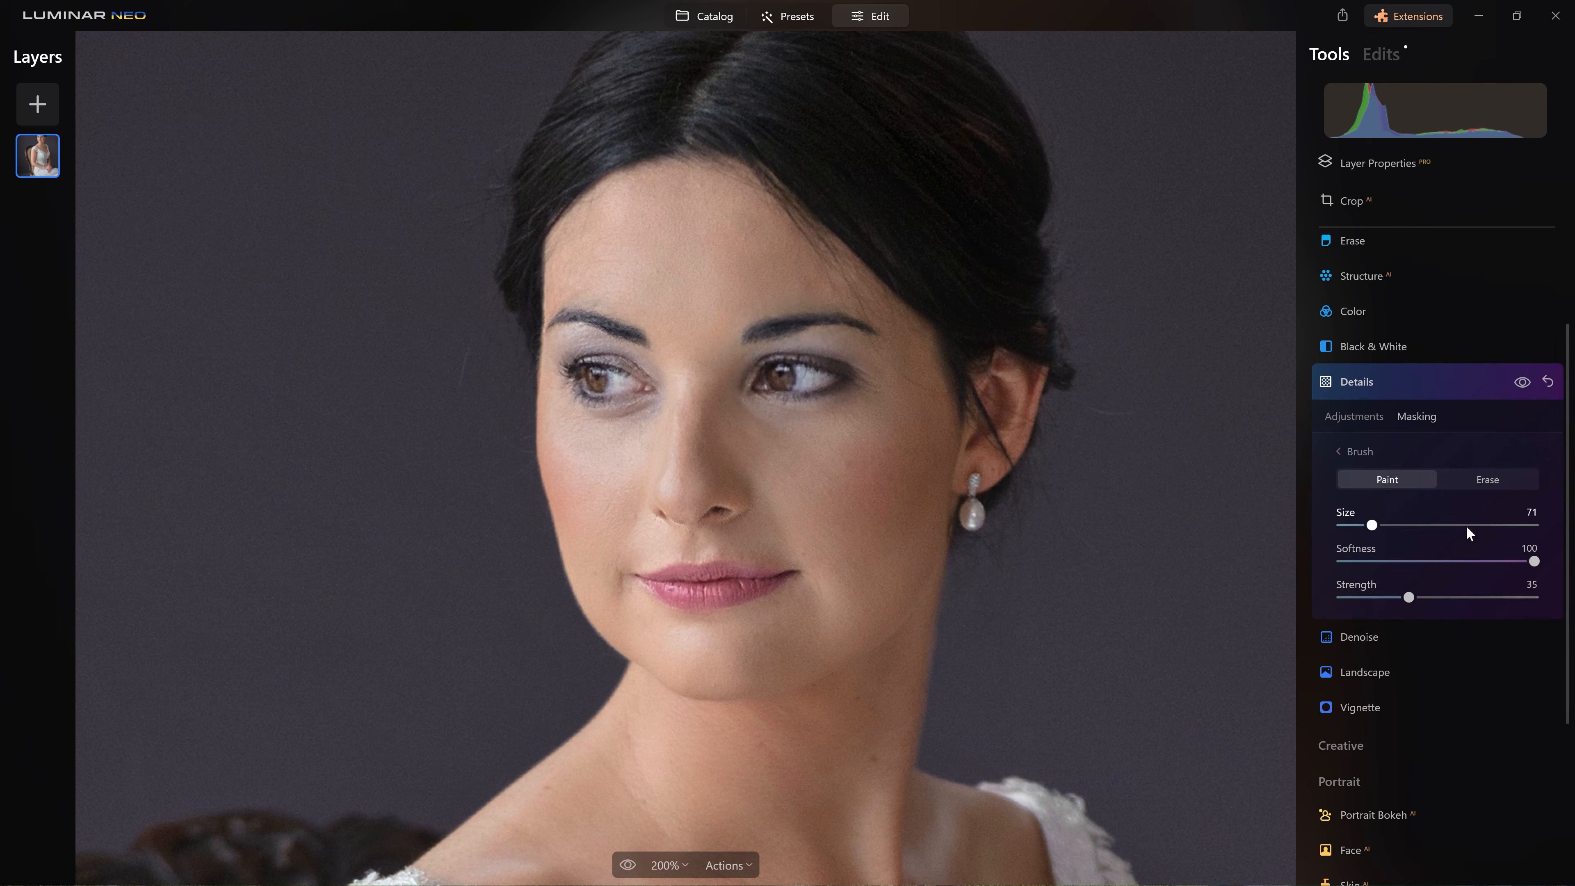
Erase the Details effect from the skin above the eyebrows and around the face with a brush of size 95, and compare
click(1479, 486)
key(bracketright)
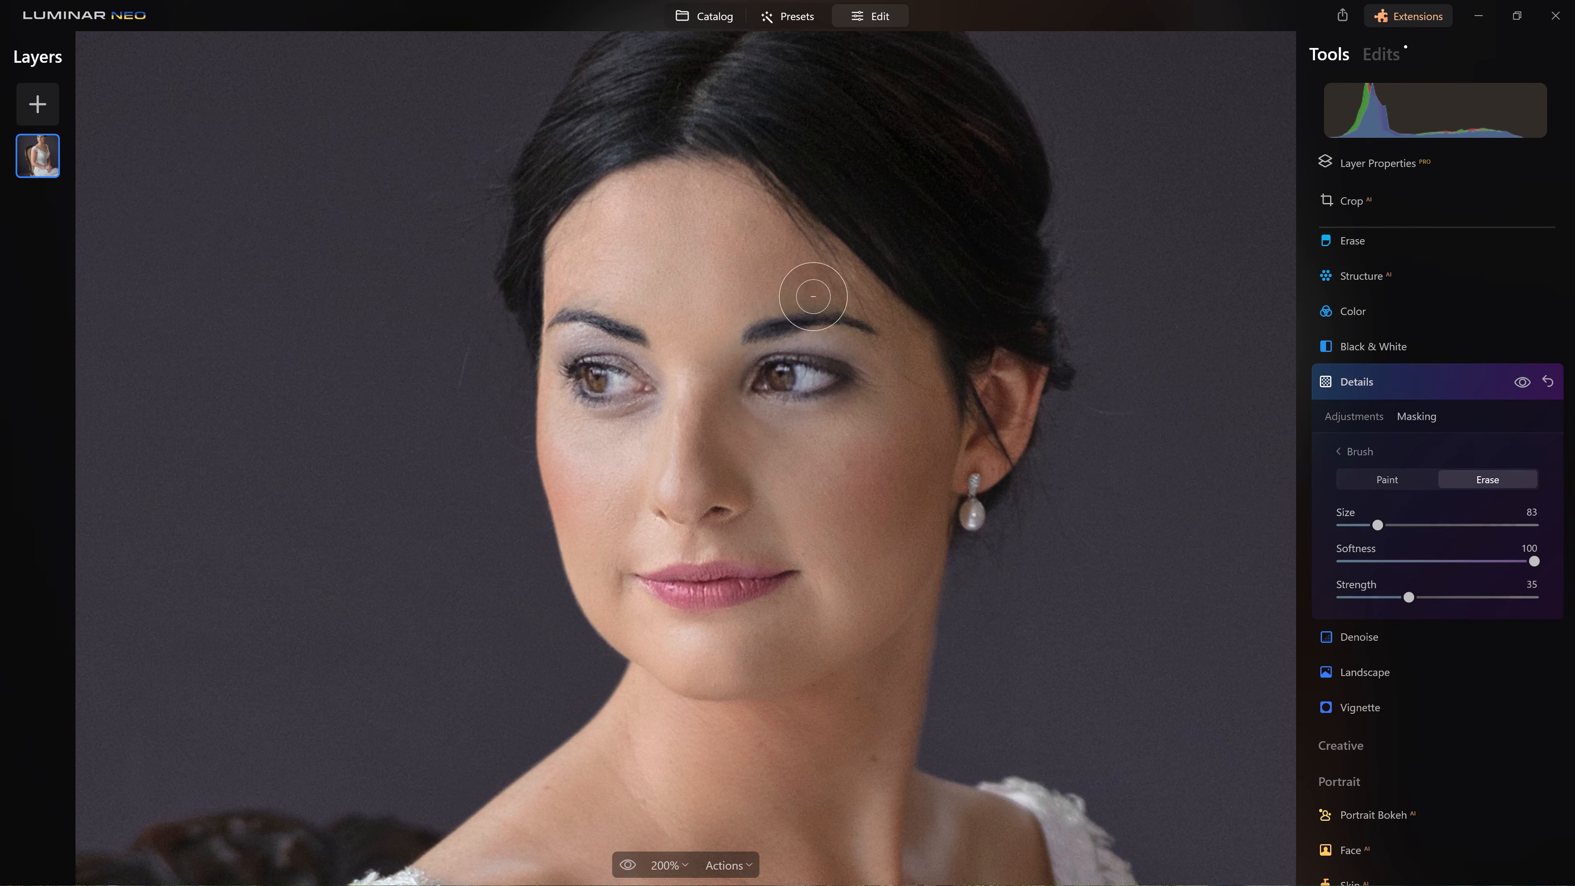
key(bracketright)
mouse_move(791, 316)
mouse_down()
mouse_move(732, 324)
mouse_move(855, 322)
mouse_move(903, 349)
mouse_move(850, 305)
mouse_up()
mouse_move(575, 278)
mouse_down()
mouse_move(516, 324)
mouse_move(515, 361)
mouse_move(574, 342)
mouse_move(545, 331)
mouse_move(520, 377)
mouse_move(702, 479)
mouse_move(746, 428)
mouse_move(878, 416)
mouse_move(783, 483)
mouse_move(643, 528)
mouse_move(570, 517)
mouse_move(591, 591)
mouse_move(762, 535)
mouse_move(904, 552)
mouse_move(774, 533)
mouse_move(840, 588)
mouse_move(653, 682)
mouse_move(788, 625)
mouse_move(688, 653)
mouse_up()
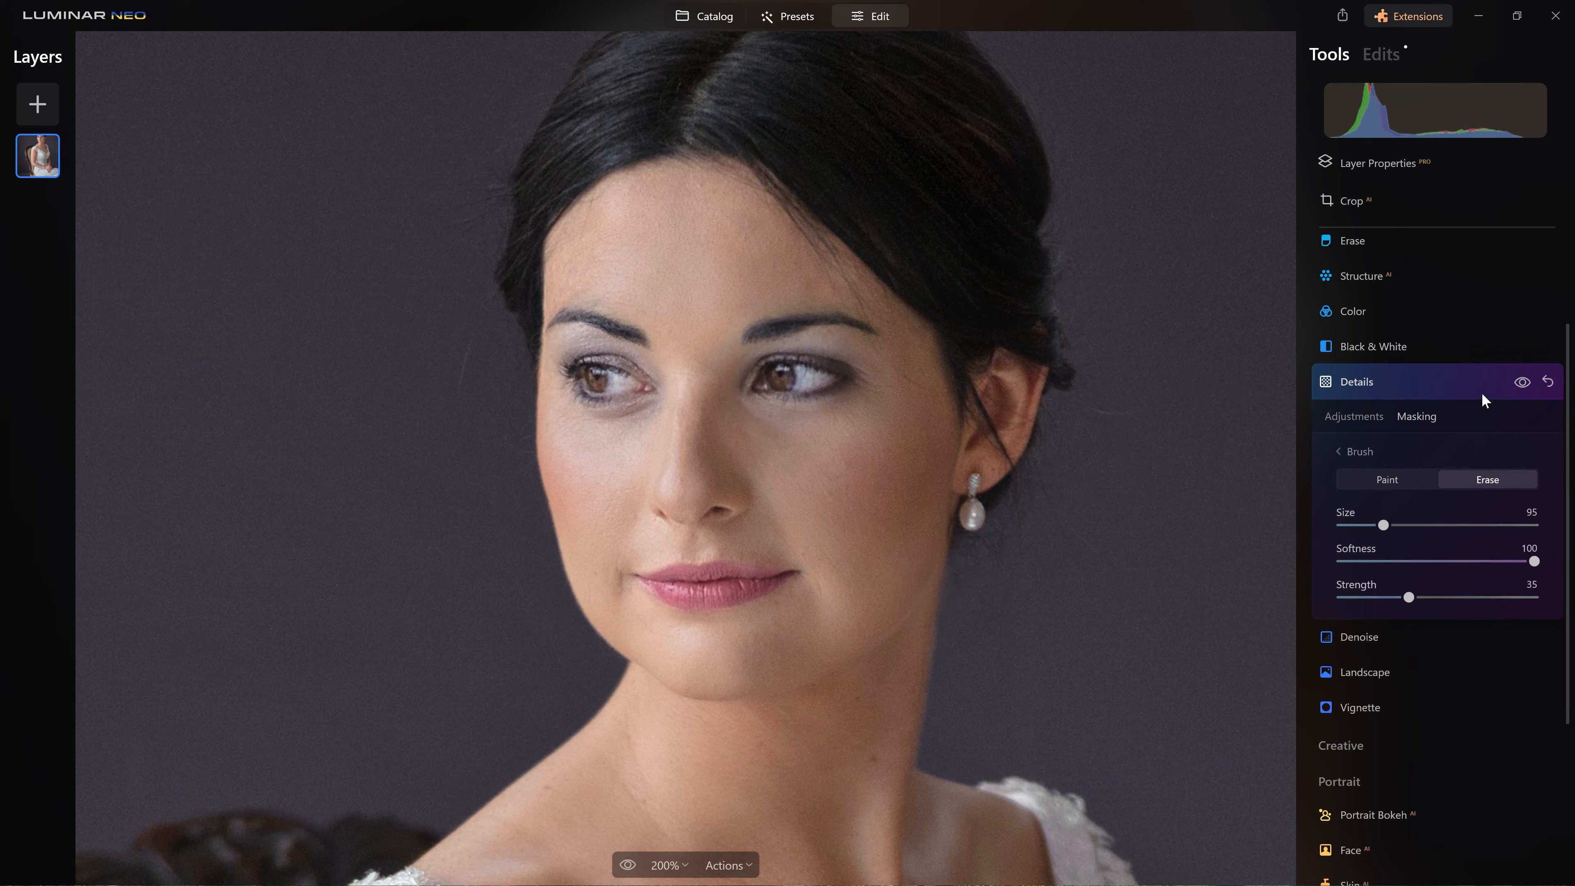
click(1527, 385)
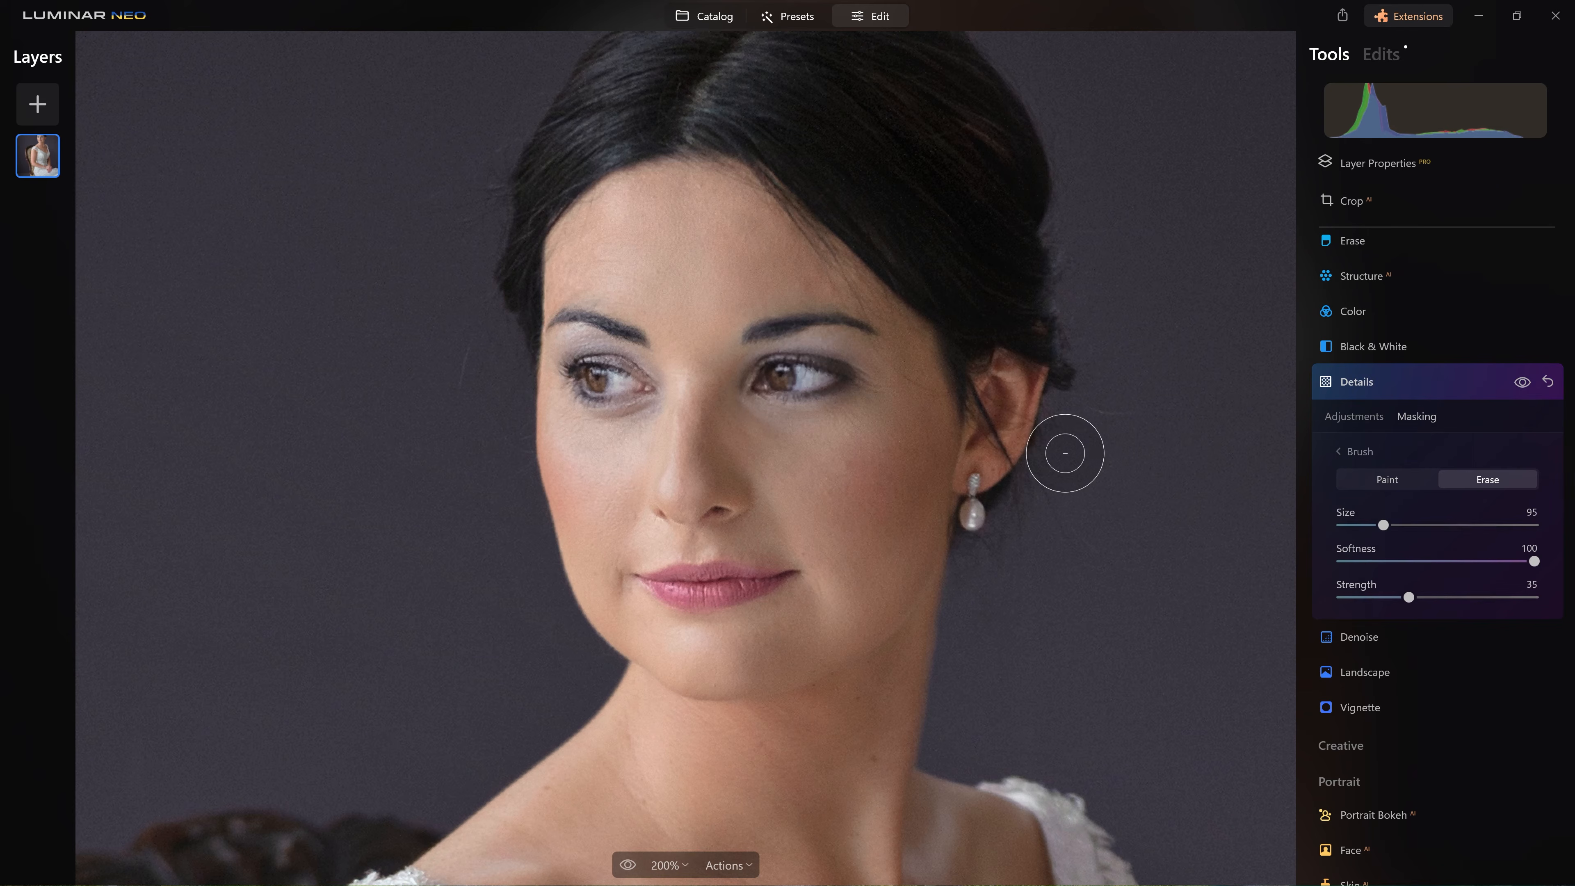
Paint the Details effect over the bride's hair with a brush of size 167 and bring the whole portrait into view
key(x)
key(bracketright)
key(bracketright)
key(bracketright)
mouse_move(779, 67)
mouse_down()
mouse_move(615, 128)
mouse_move(750, 75)
mouse_up()
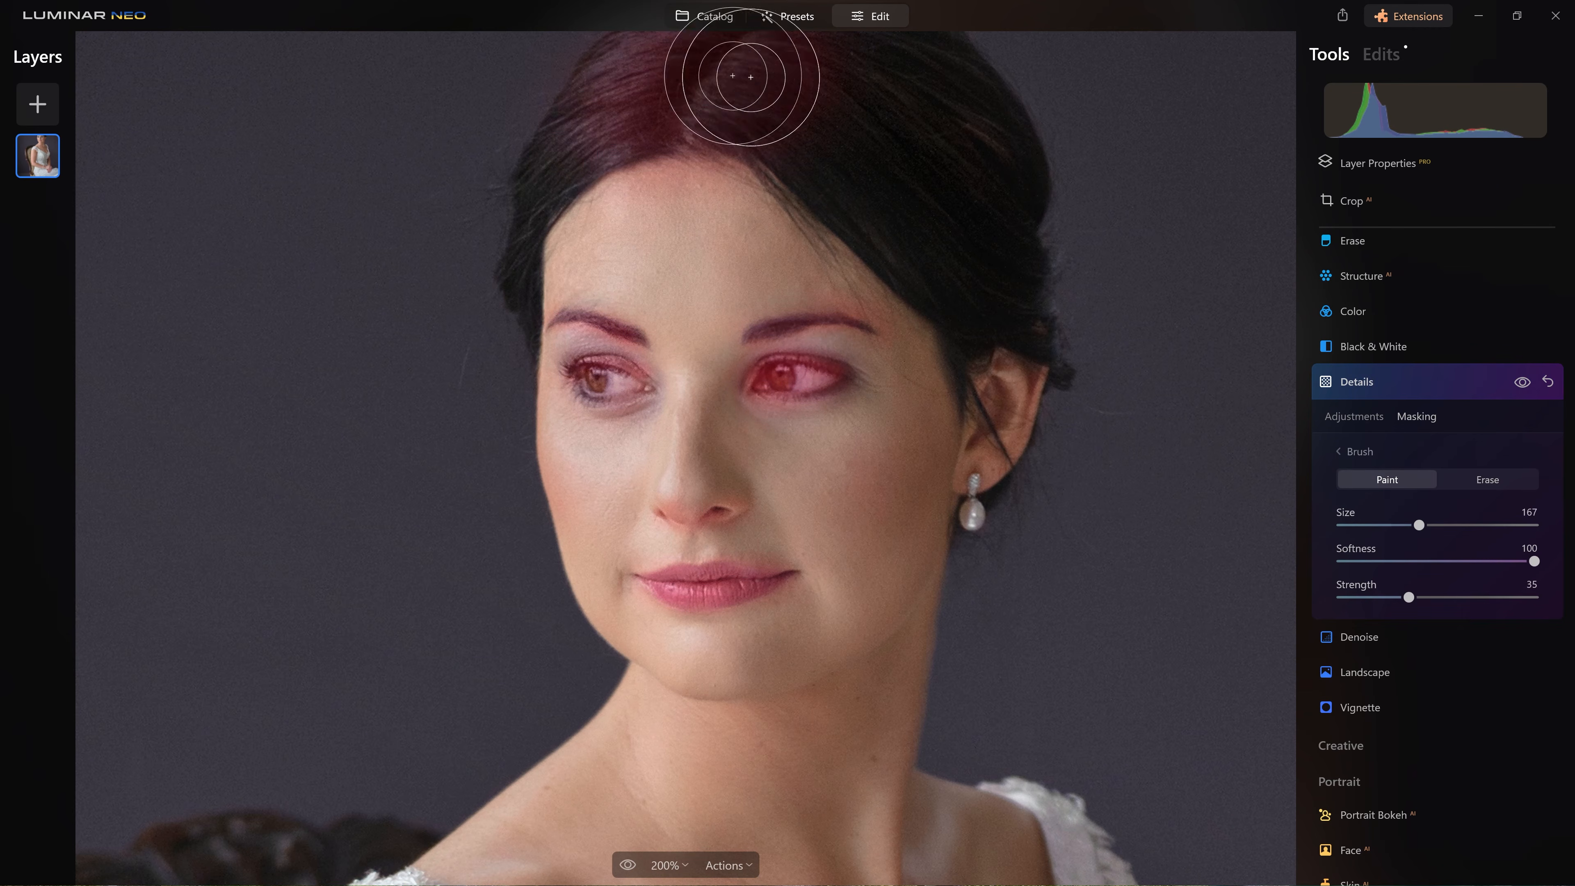
scroll(926, 293, down, 3)
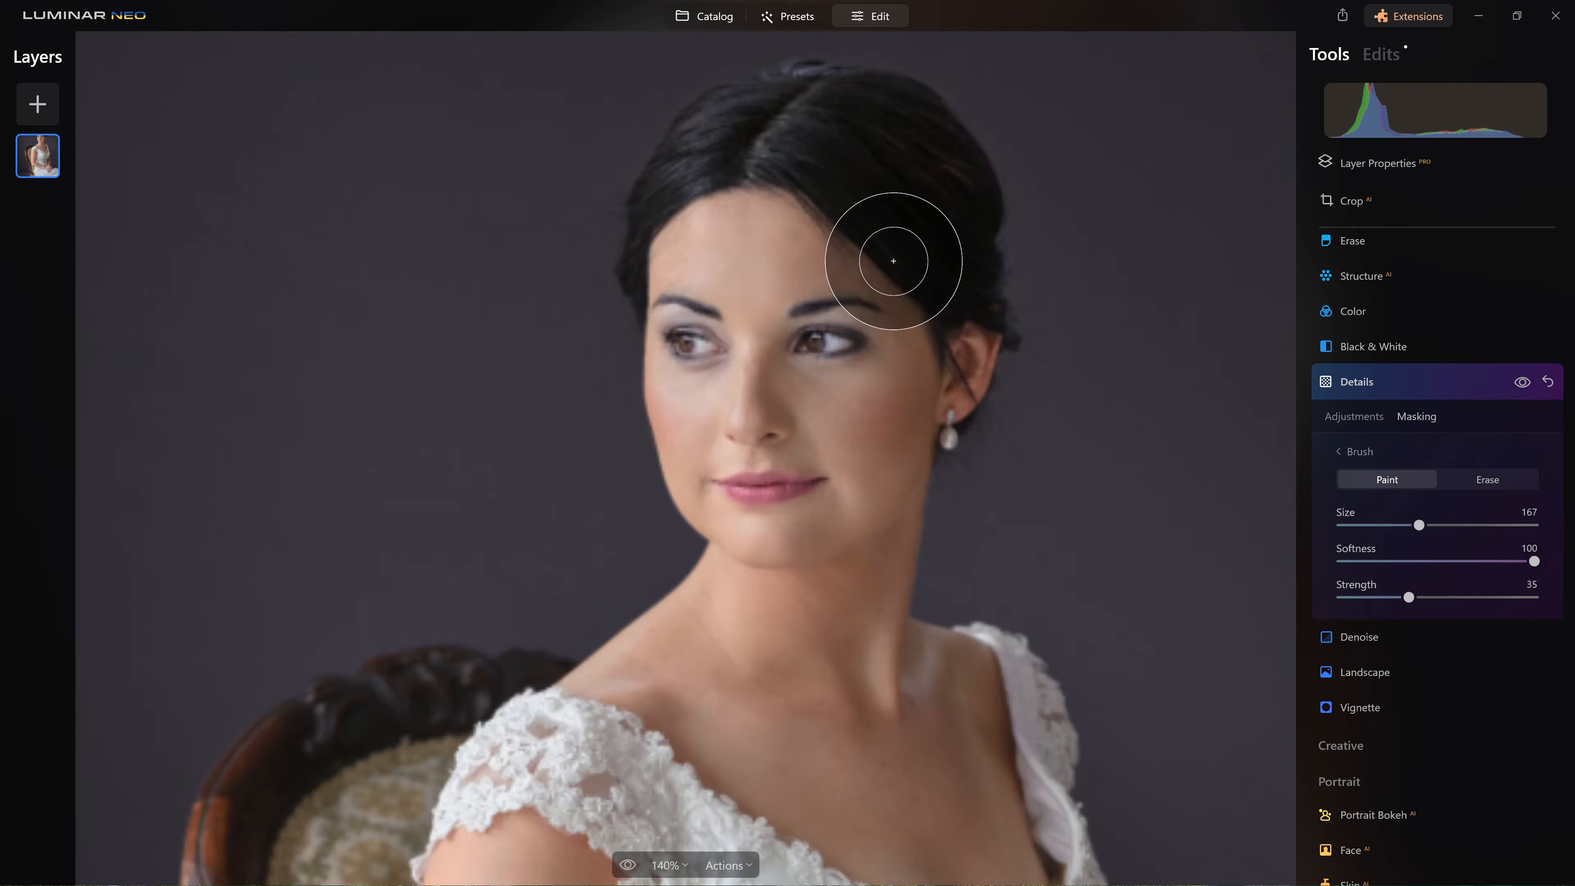
scroll(967, 404, down, 1)
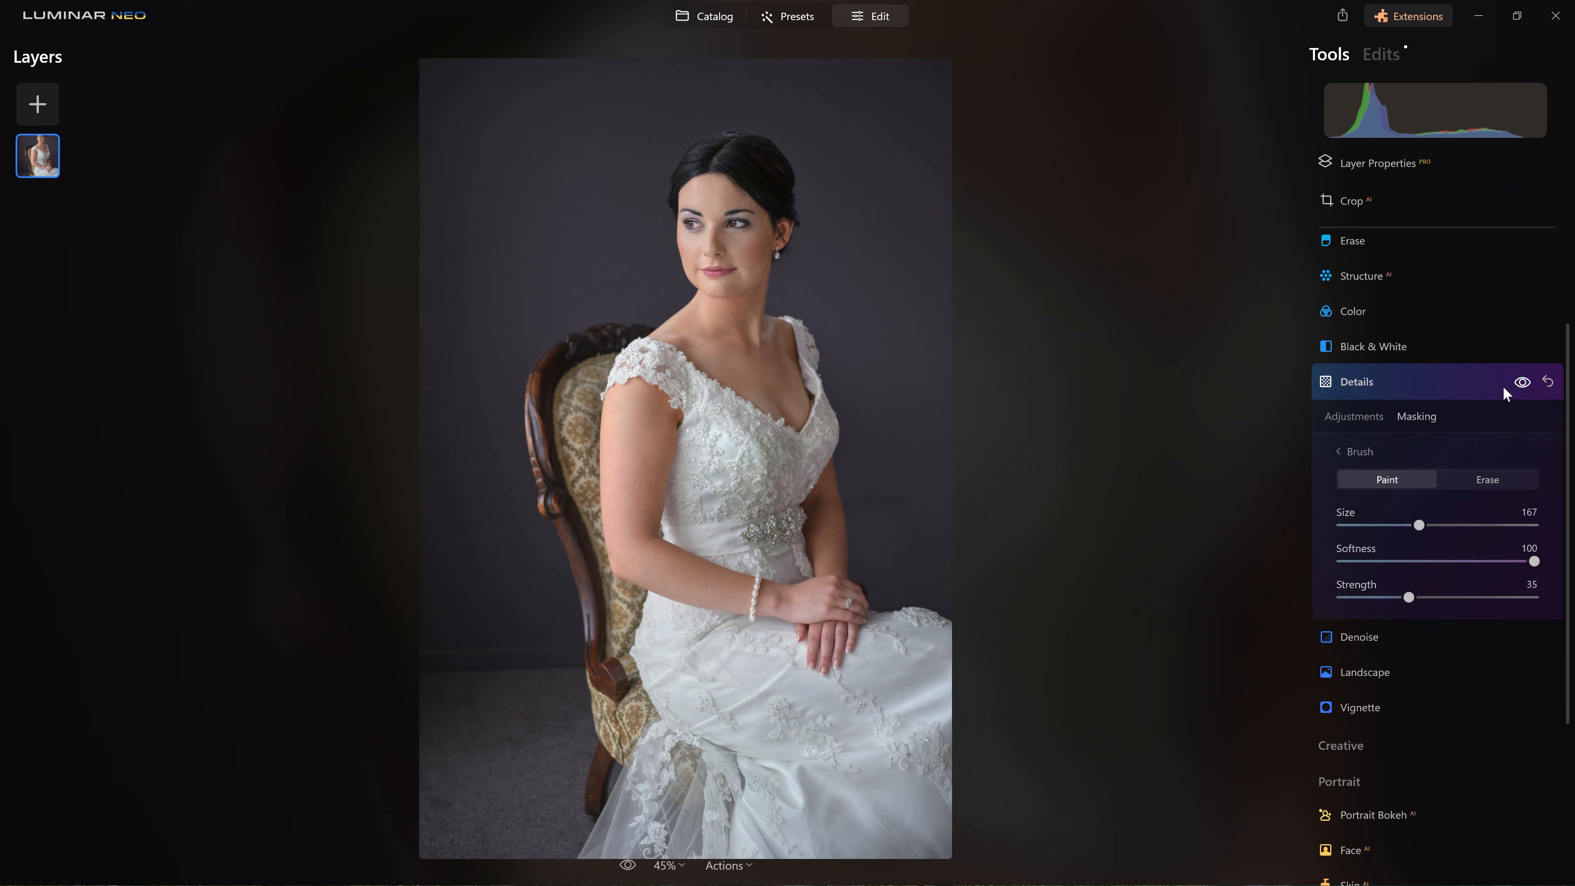
Compare the retouched portrait with the original at 100% zoom, and bring the whole image back into view
click(662, 867)
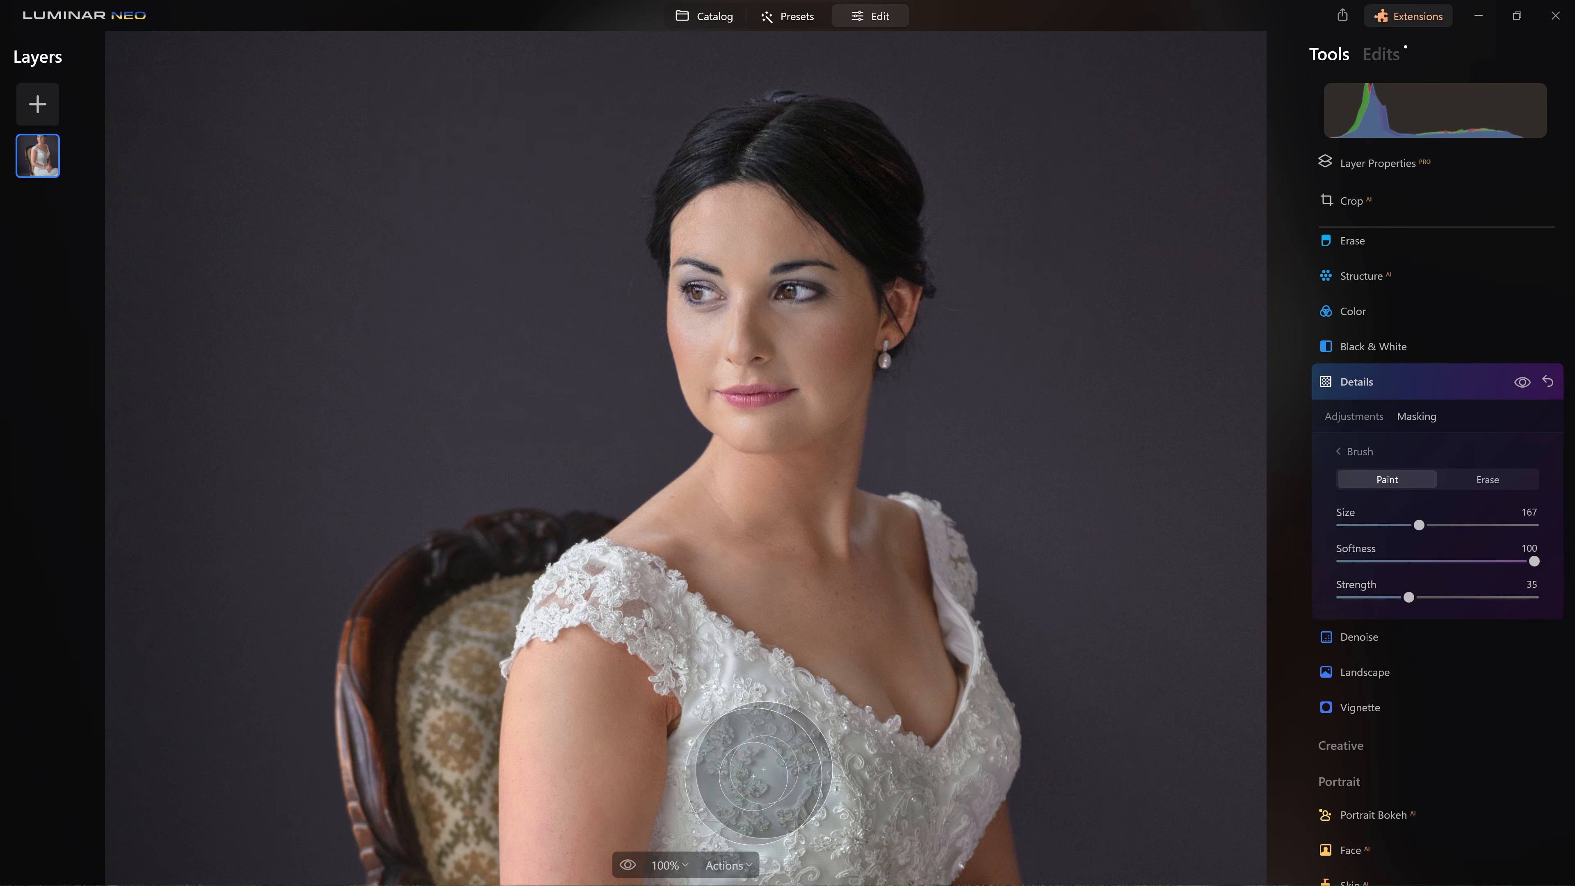
click(633, 864)
click(633, 865)
click(633, 865)
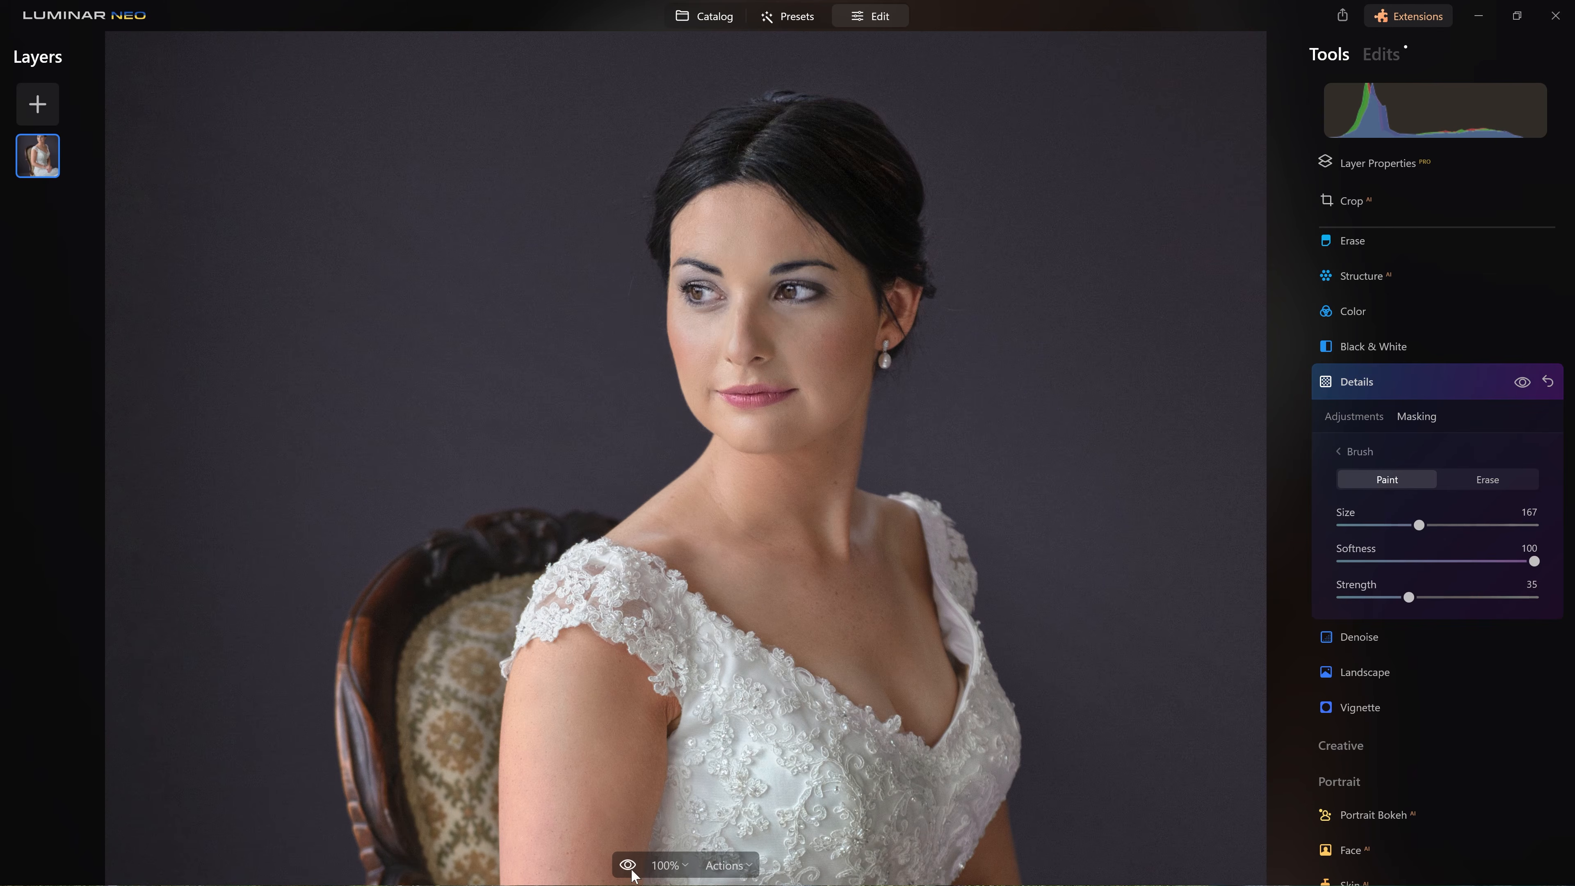
click(628, 867)
click(628, 868)
click(628, 869)
click(629, 868)
click(629, 868)
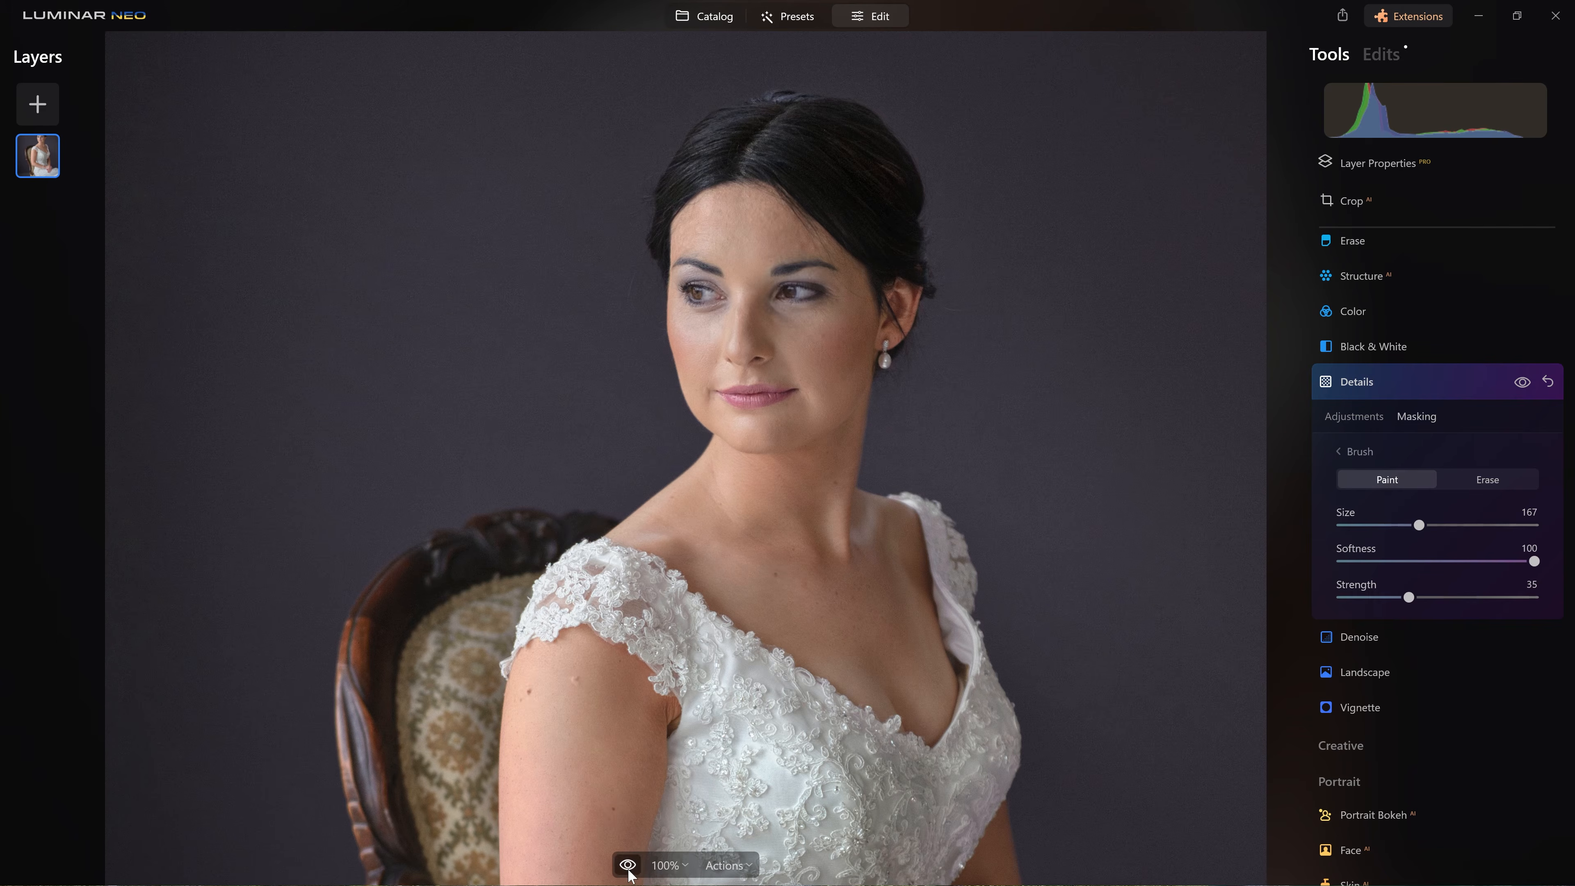
click(629, 868)
key(ctrl+0)
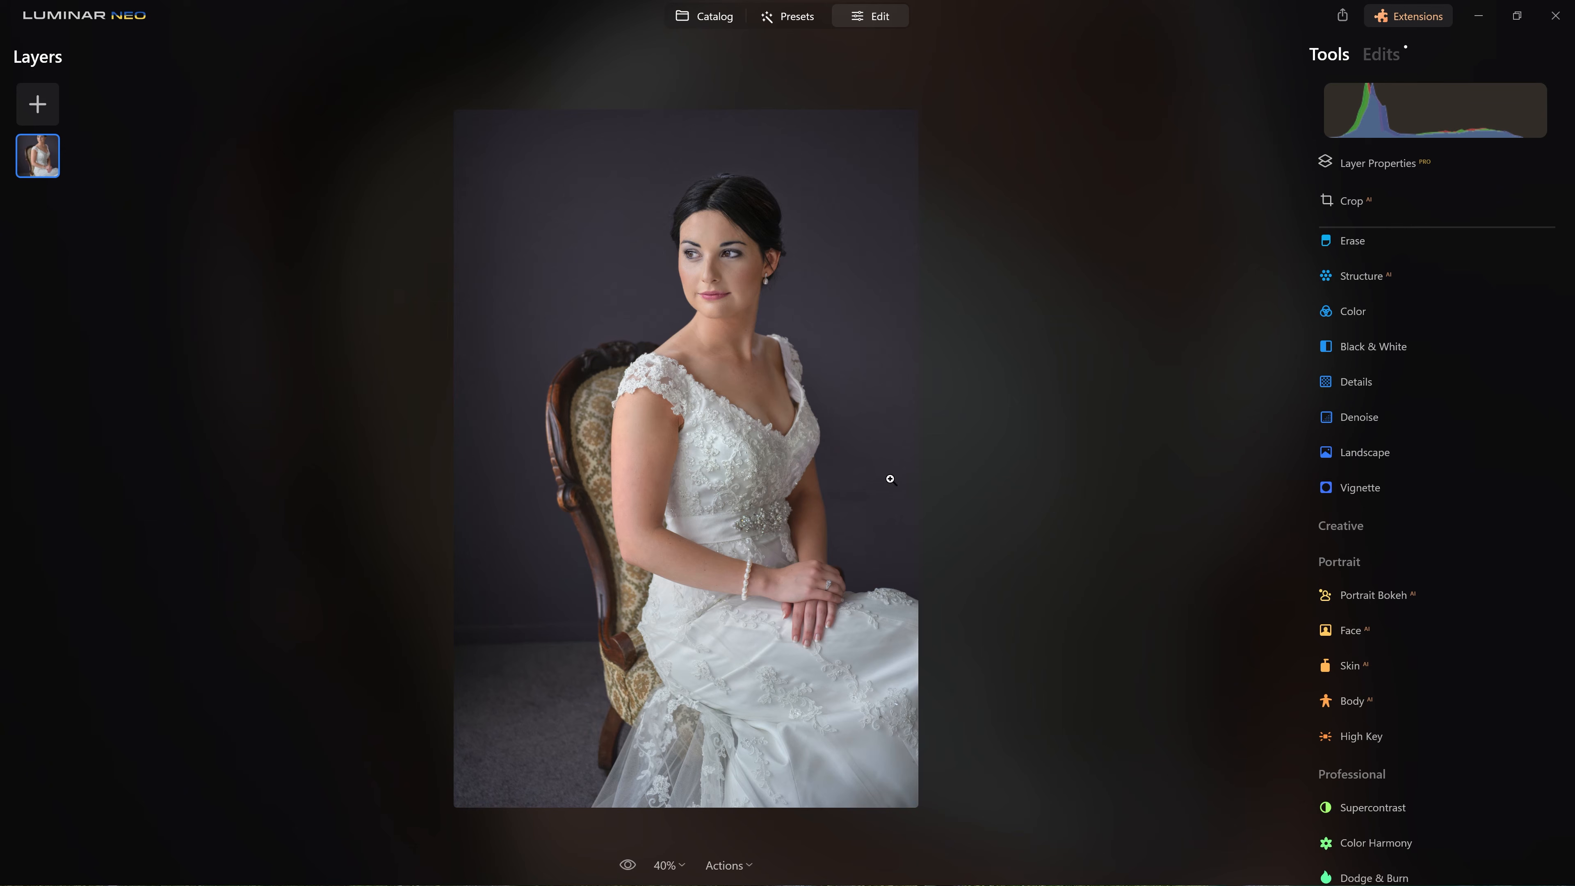
Add a Develop adjustment with Exposure 0.38, Highlights -17 and Shadows -84, and compare the portrait with and without it
scroll(1332, 444, up, 3)
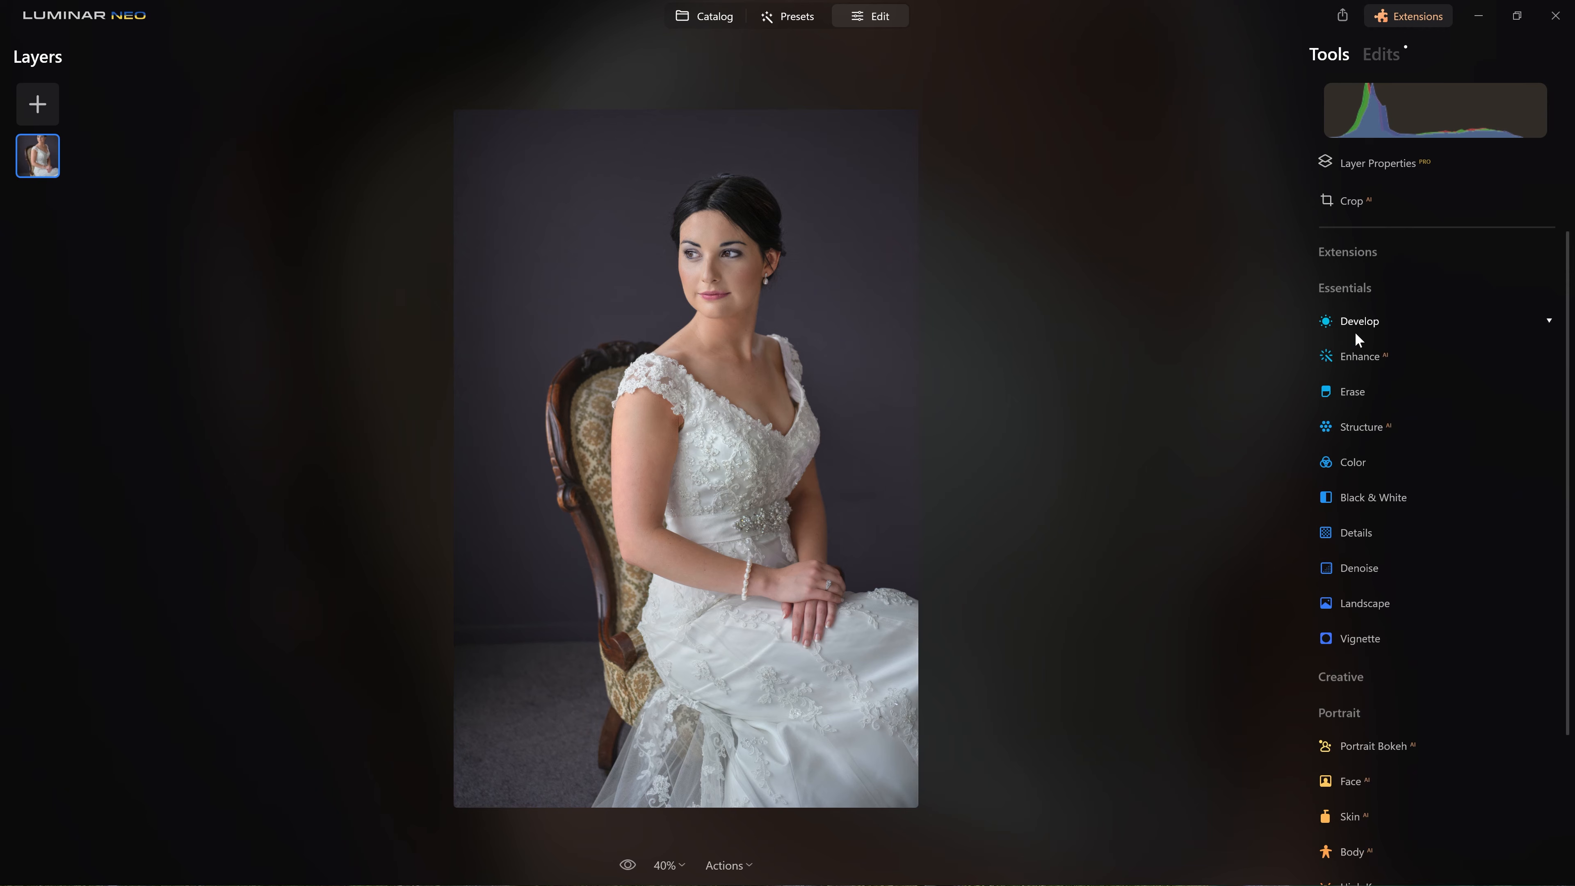
click(1354, 332)
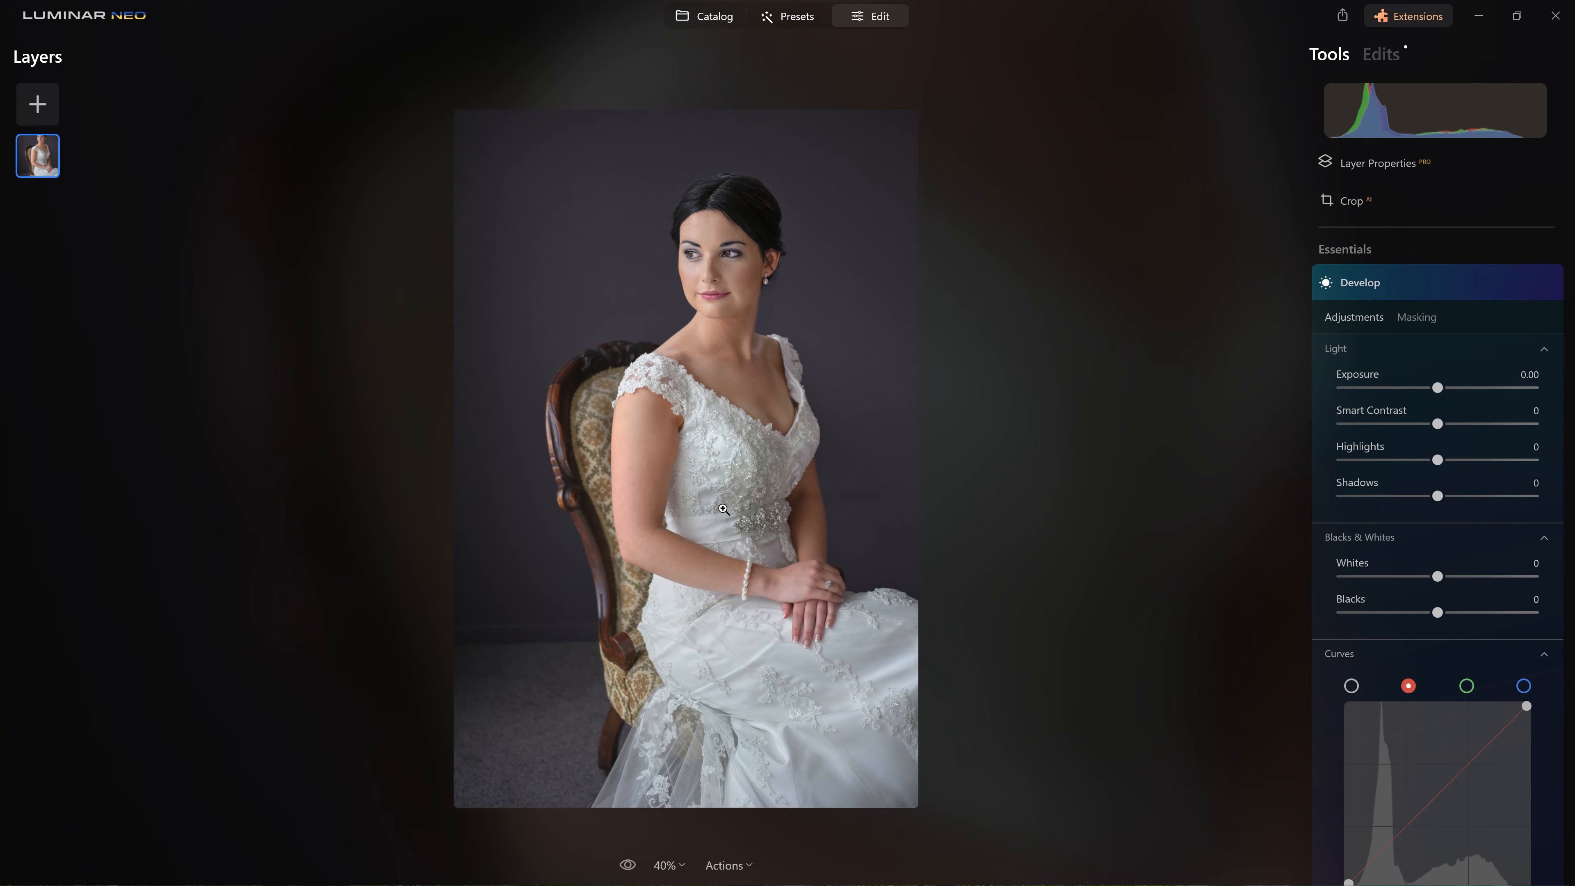
drag(1437, 388, 1445, 389)
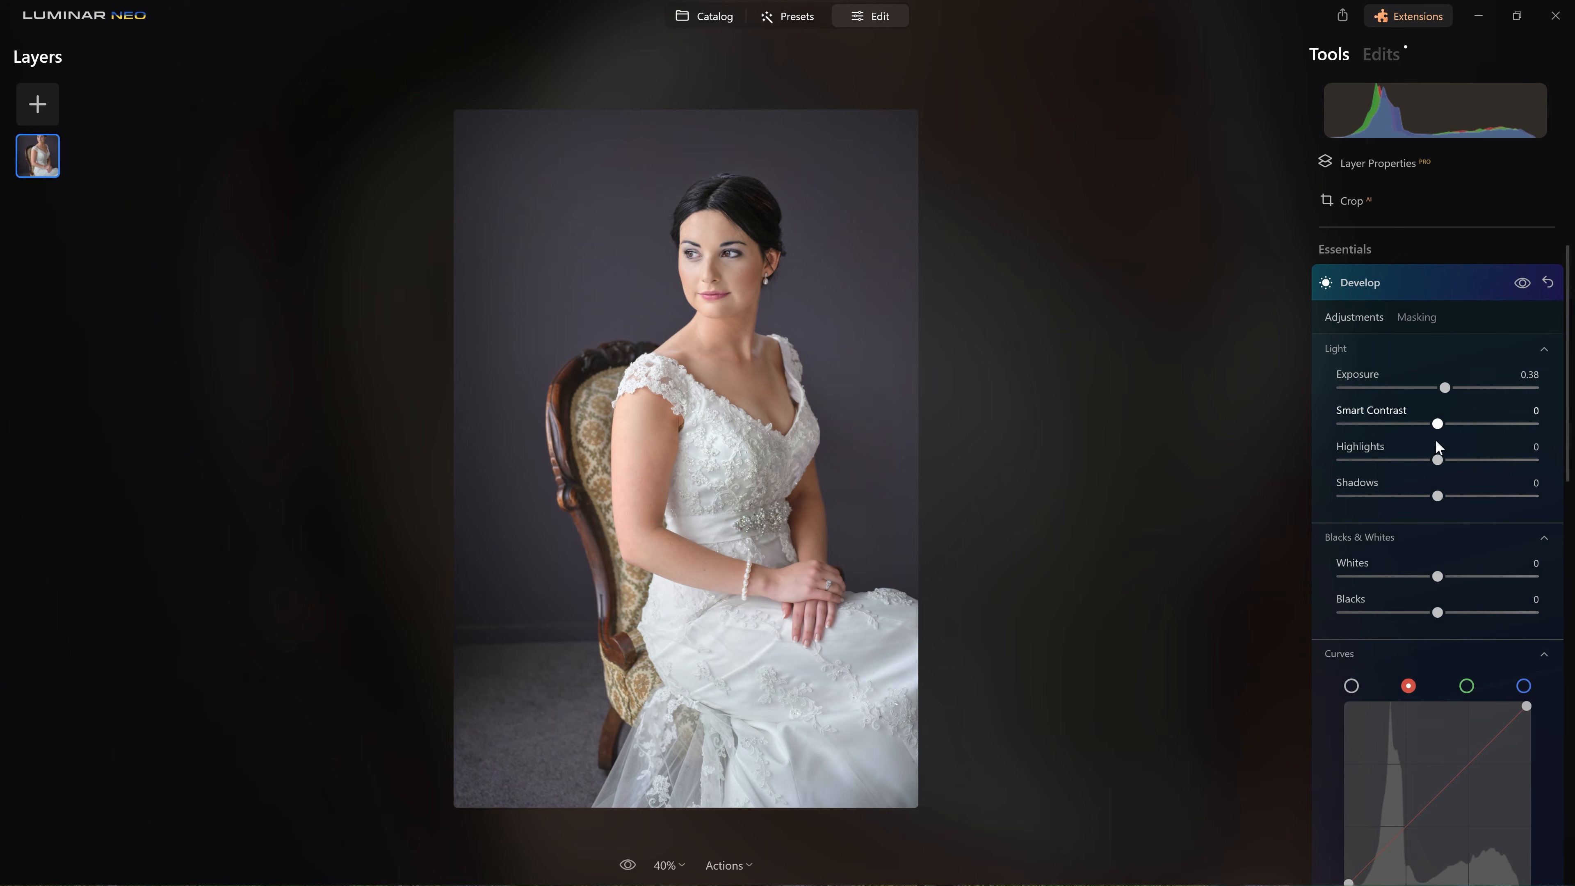
drag(1438, 460, 1429, 461)
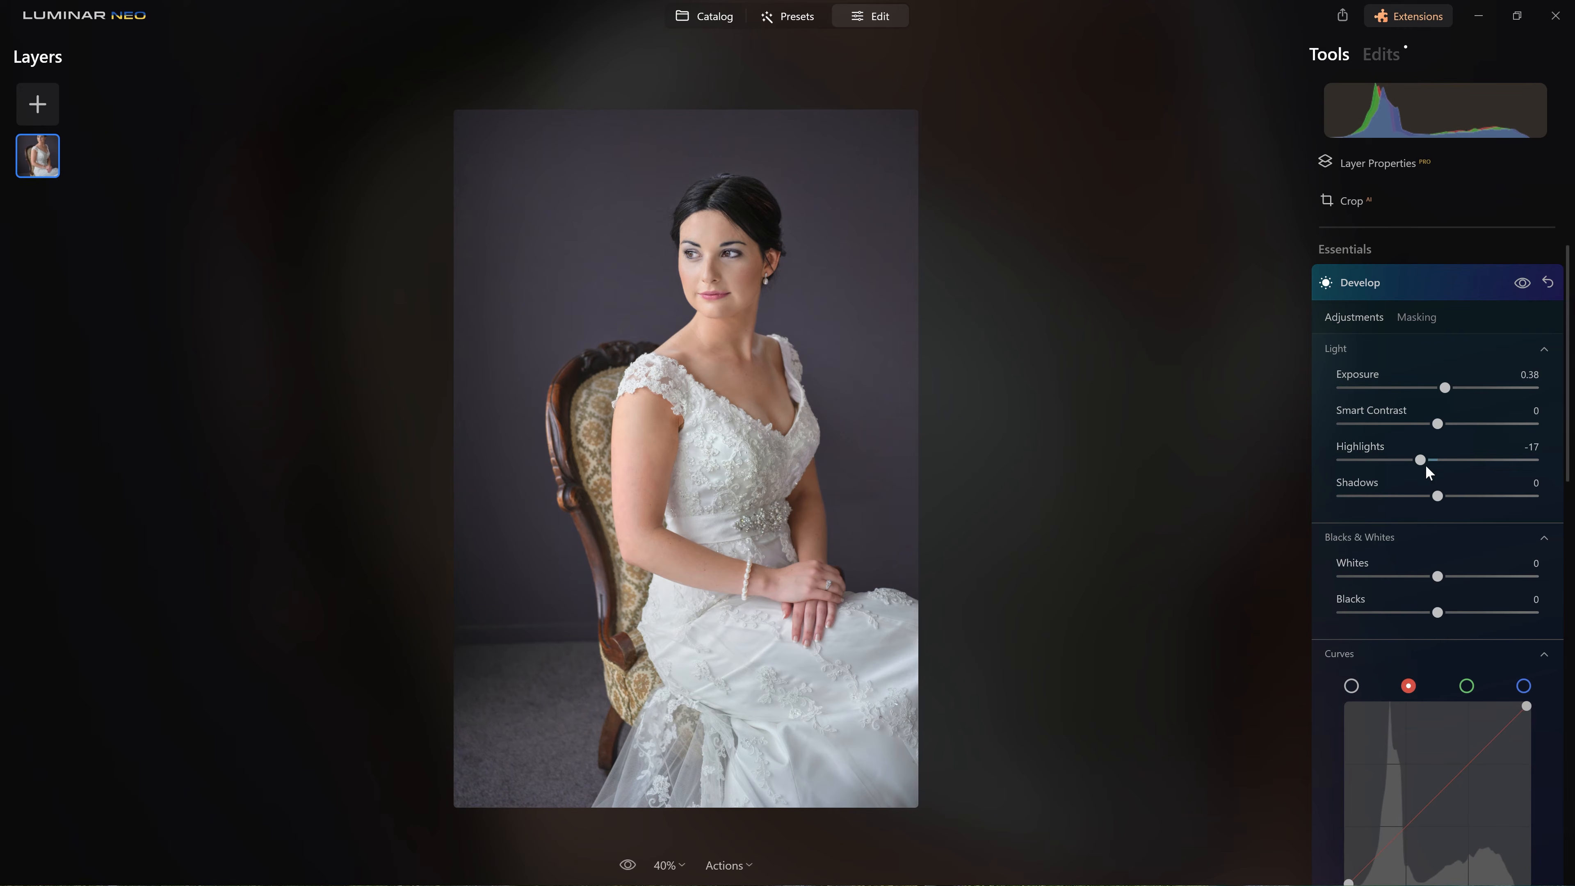
drag(1424, 497, 1334, 486)
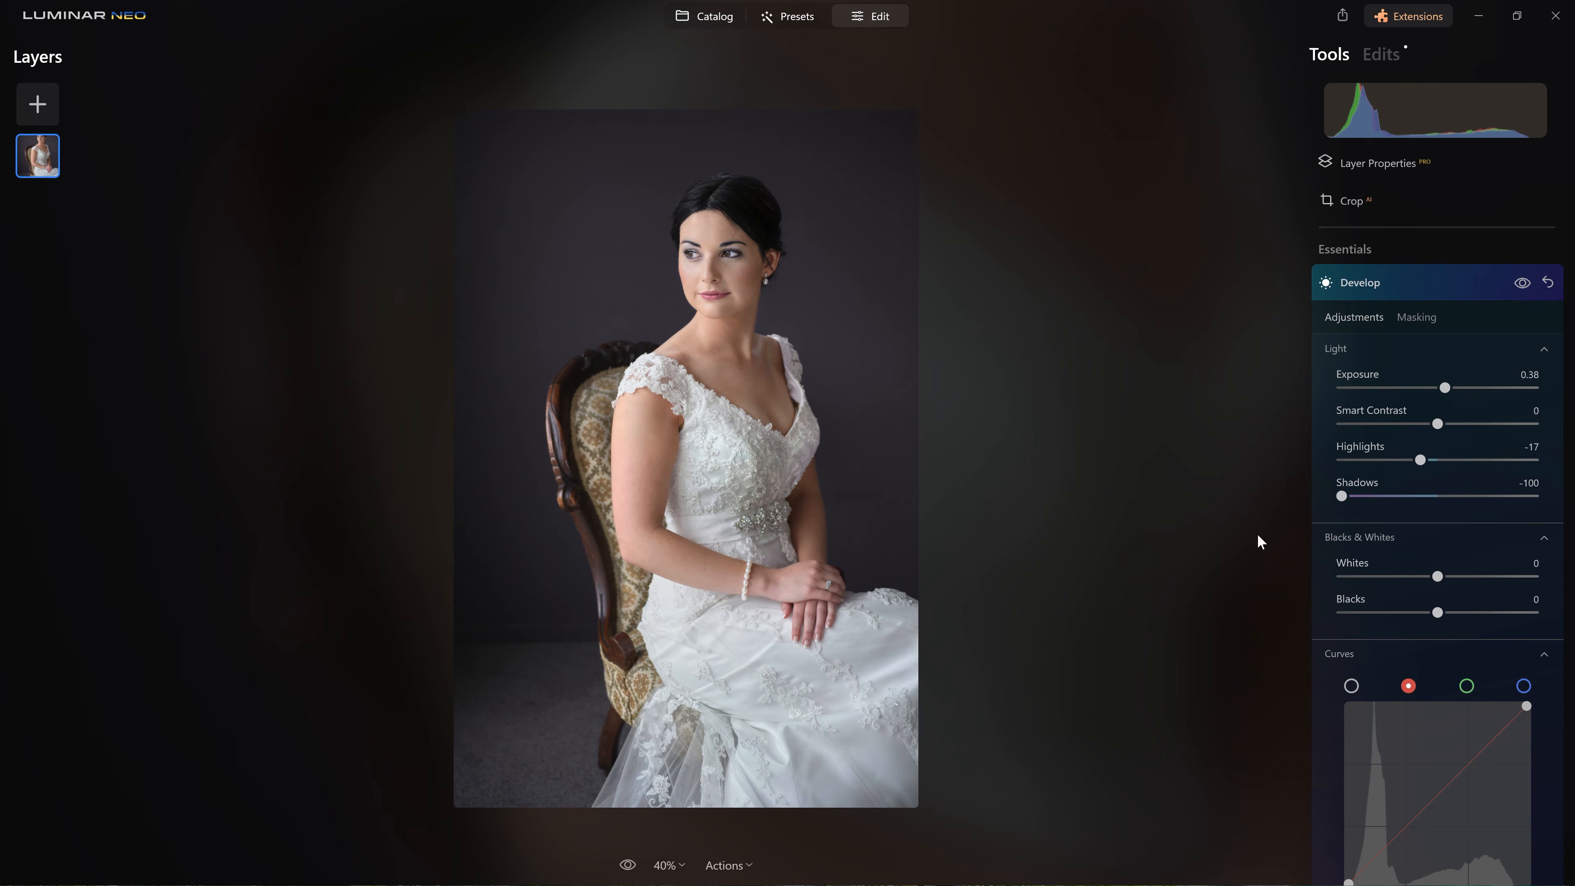
drag(1329, 494, 1345, 482)
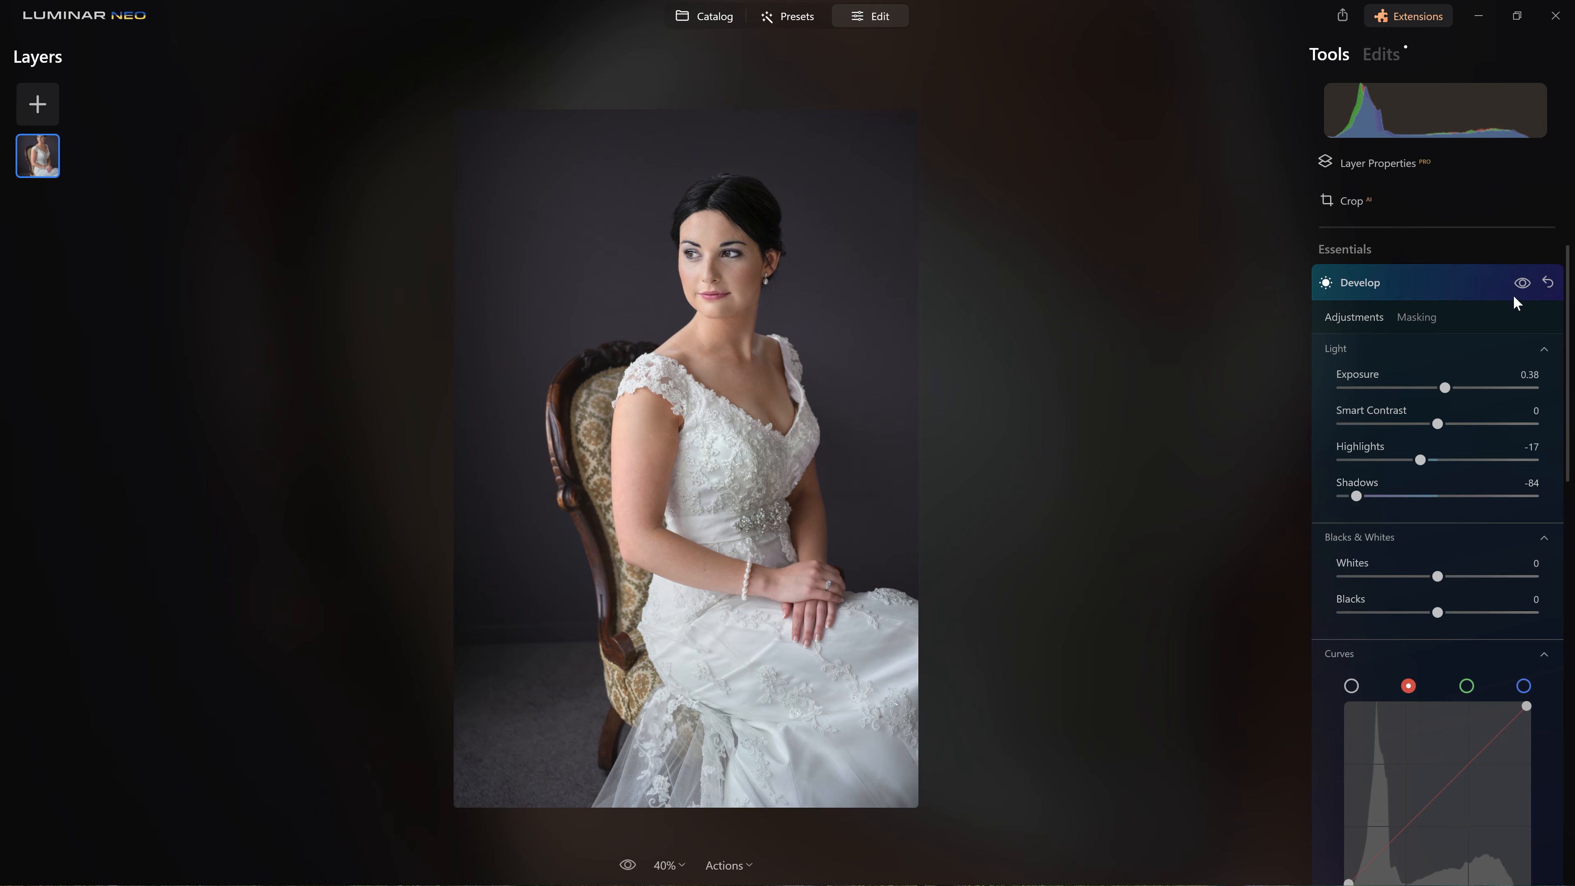
click(1522, 283)
click(1522, 283)
click(1522, 284)
click(1522, 284)
Mask the Develop adjustment to the bride with the AI mask's Human selection
click(1420, 317)
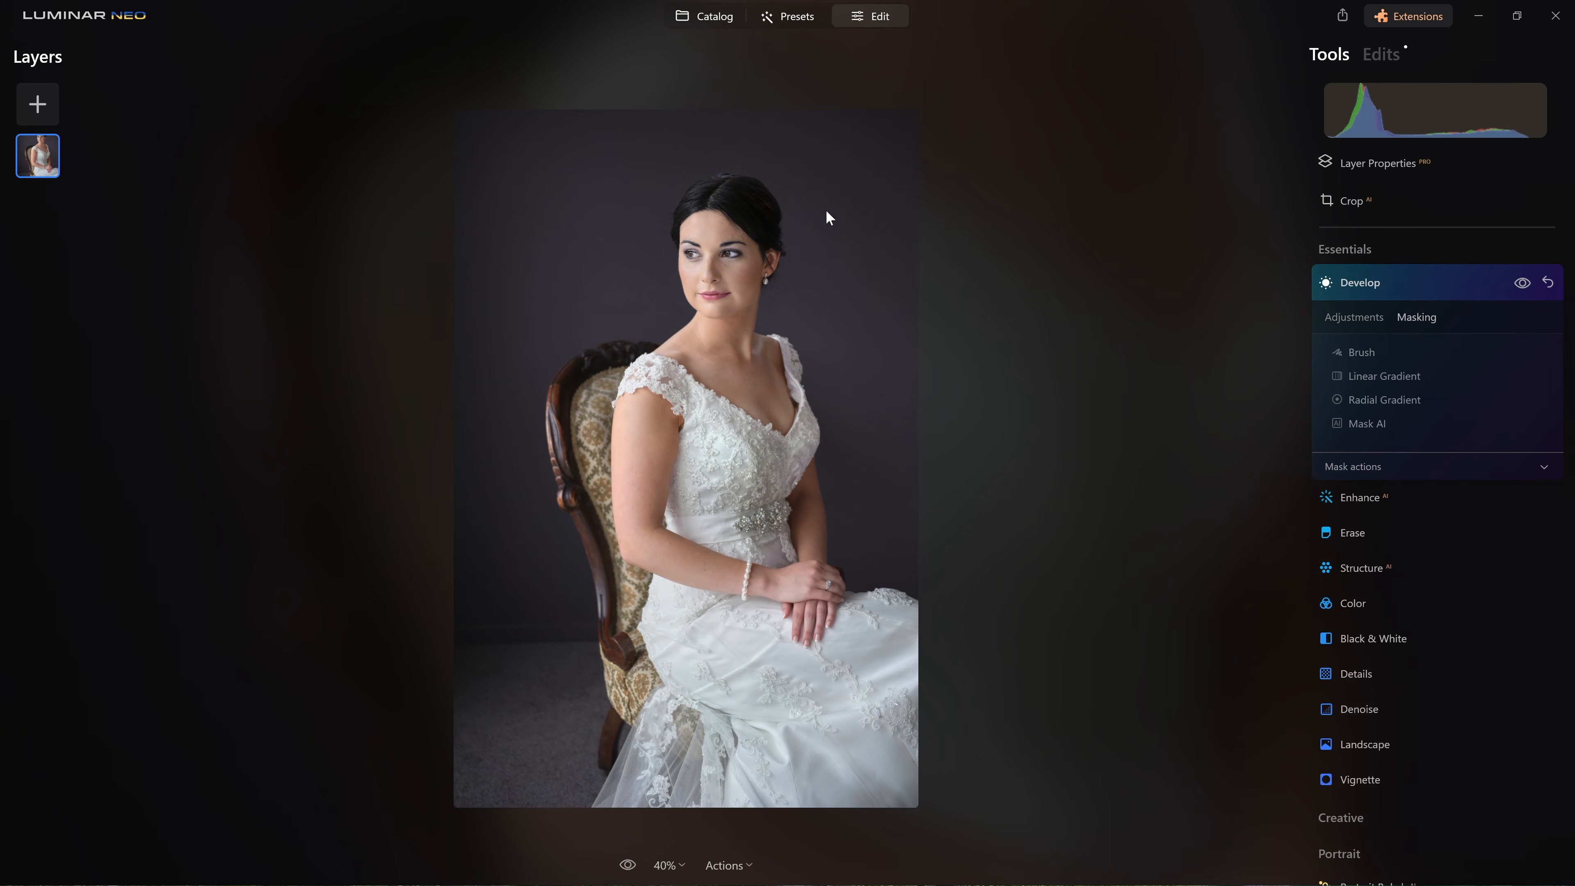
click(1367, 423)
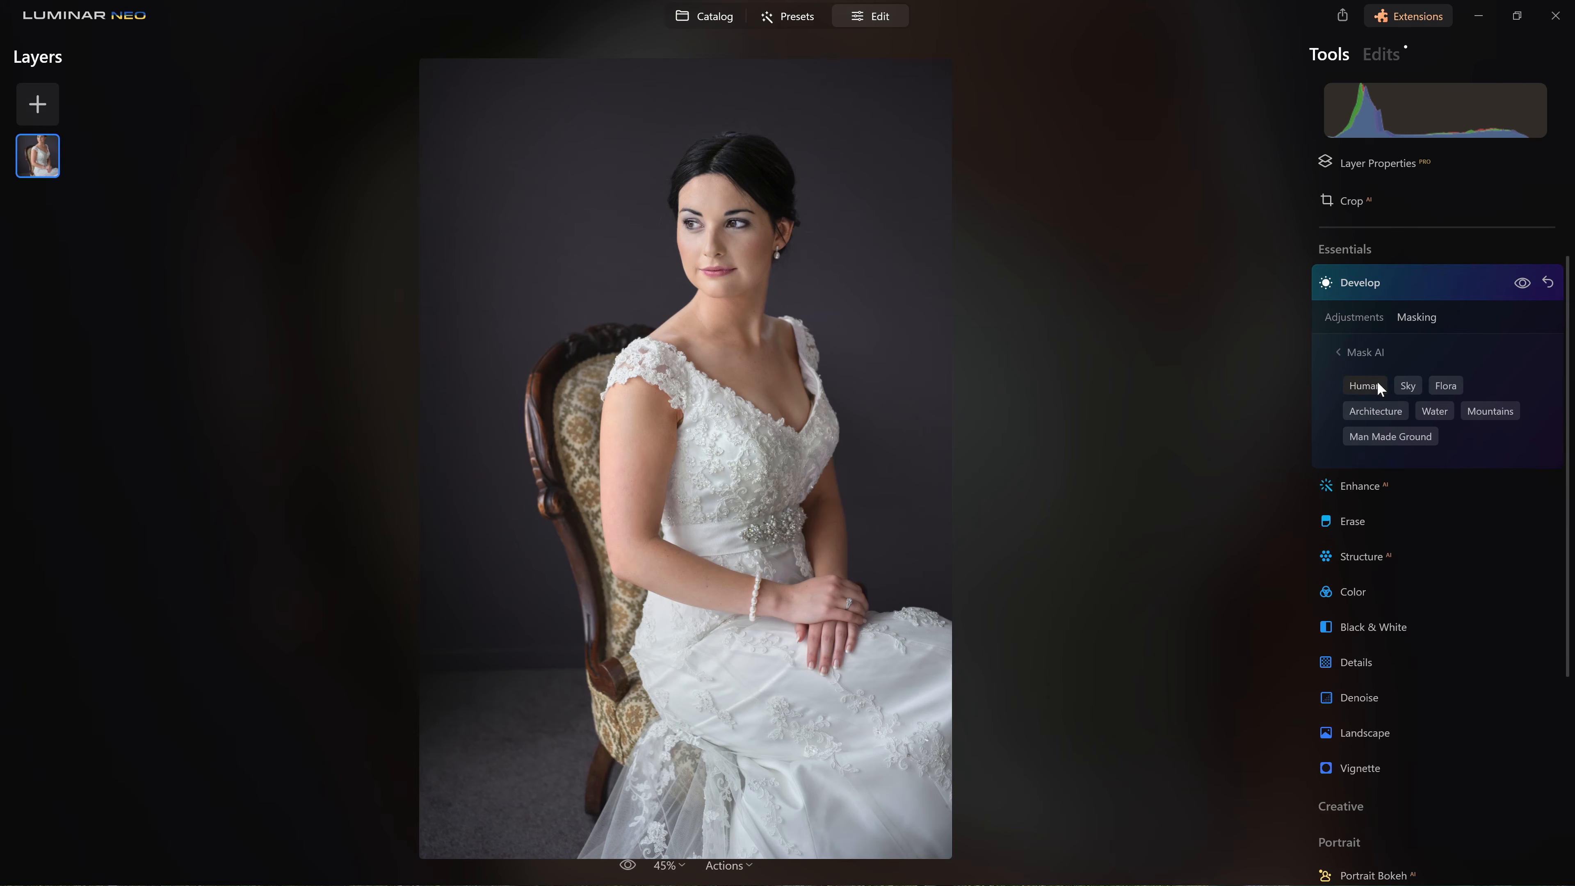
click(1370, 386)
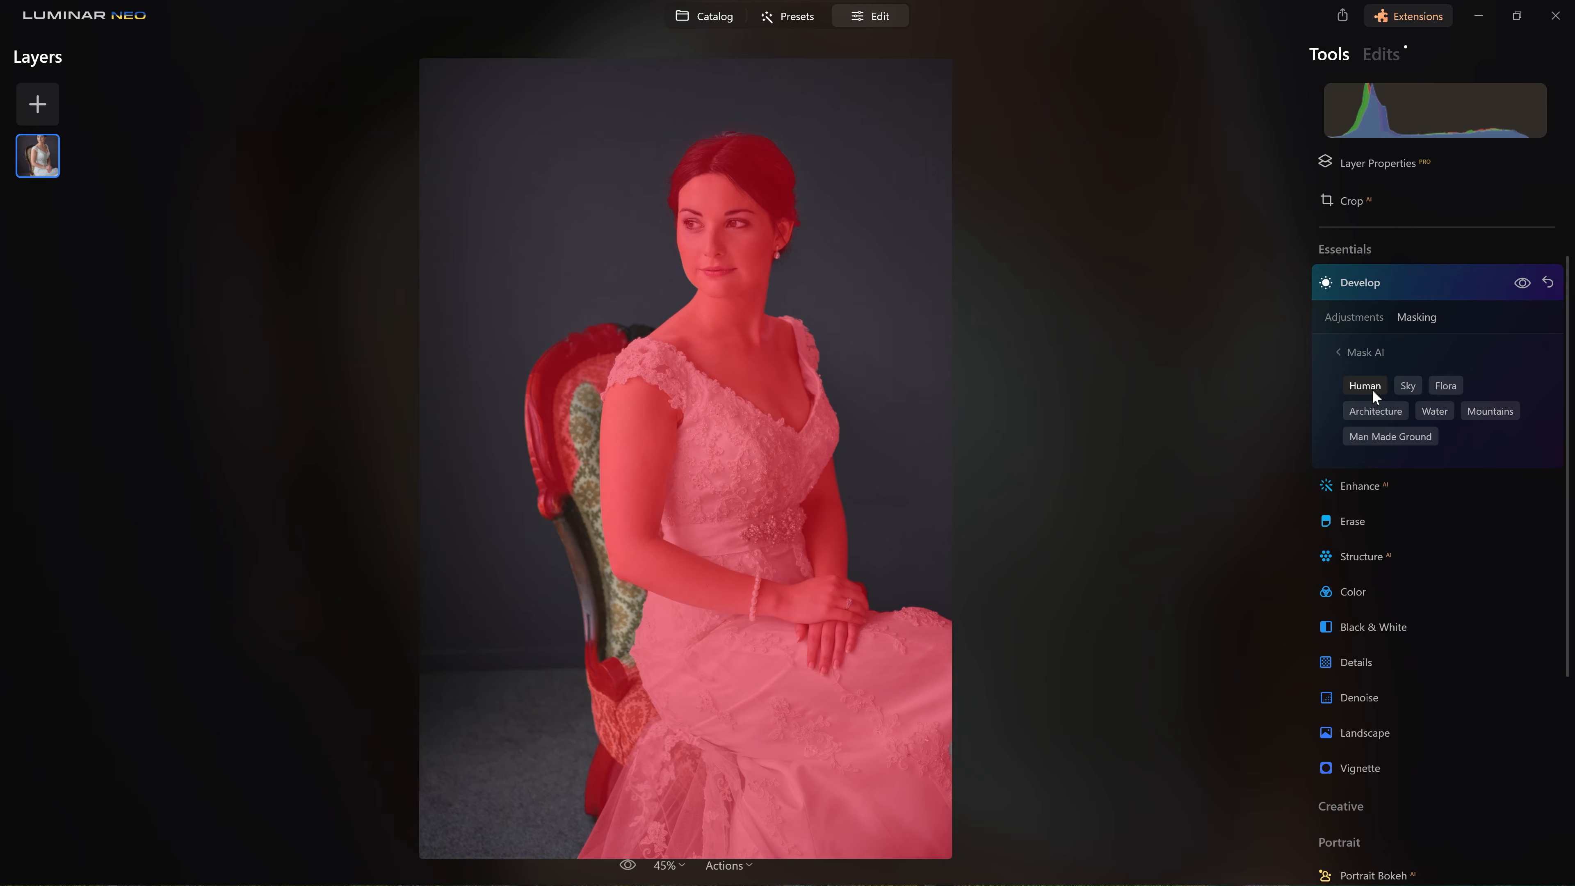
Erase the Develop mask from the chair with a brush of size 167 and strength 82, and compare the effect
click(1355, 352)
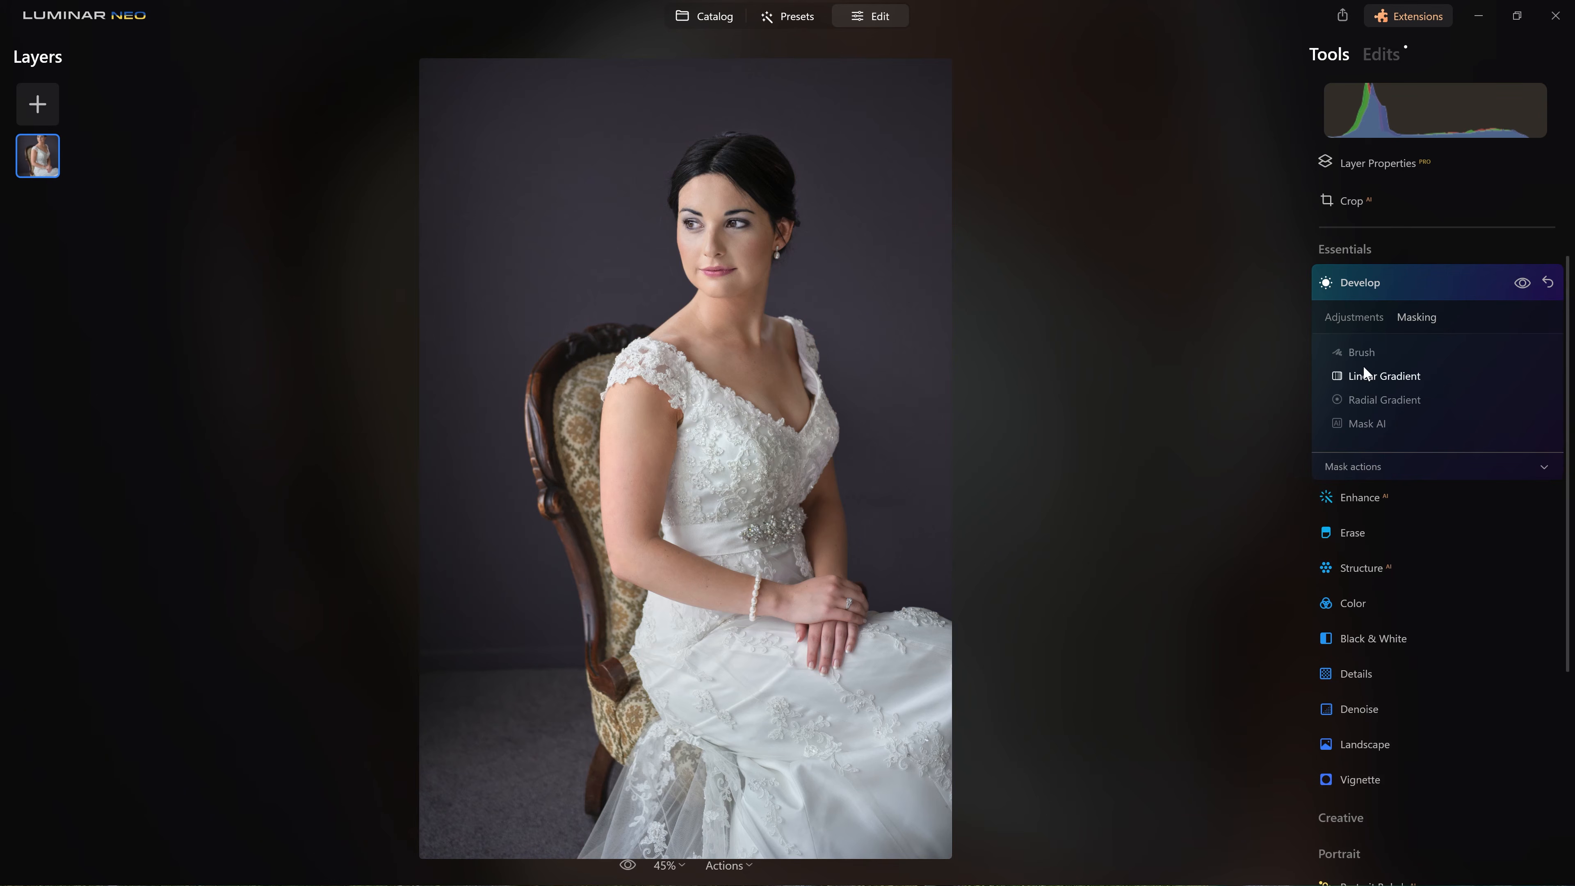
click(1366, 351)
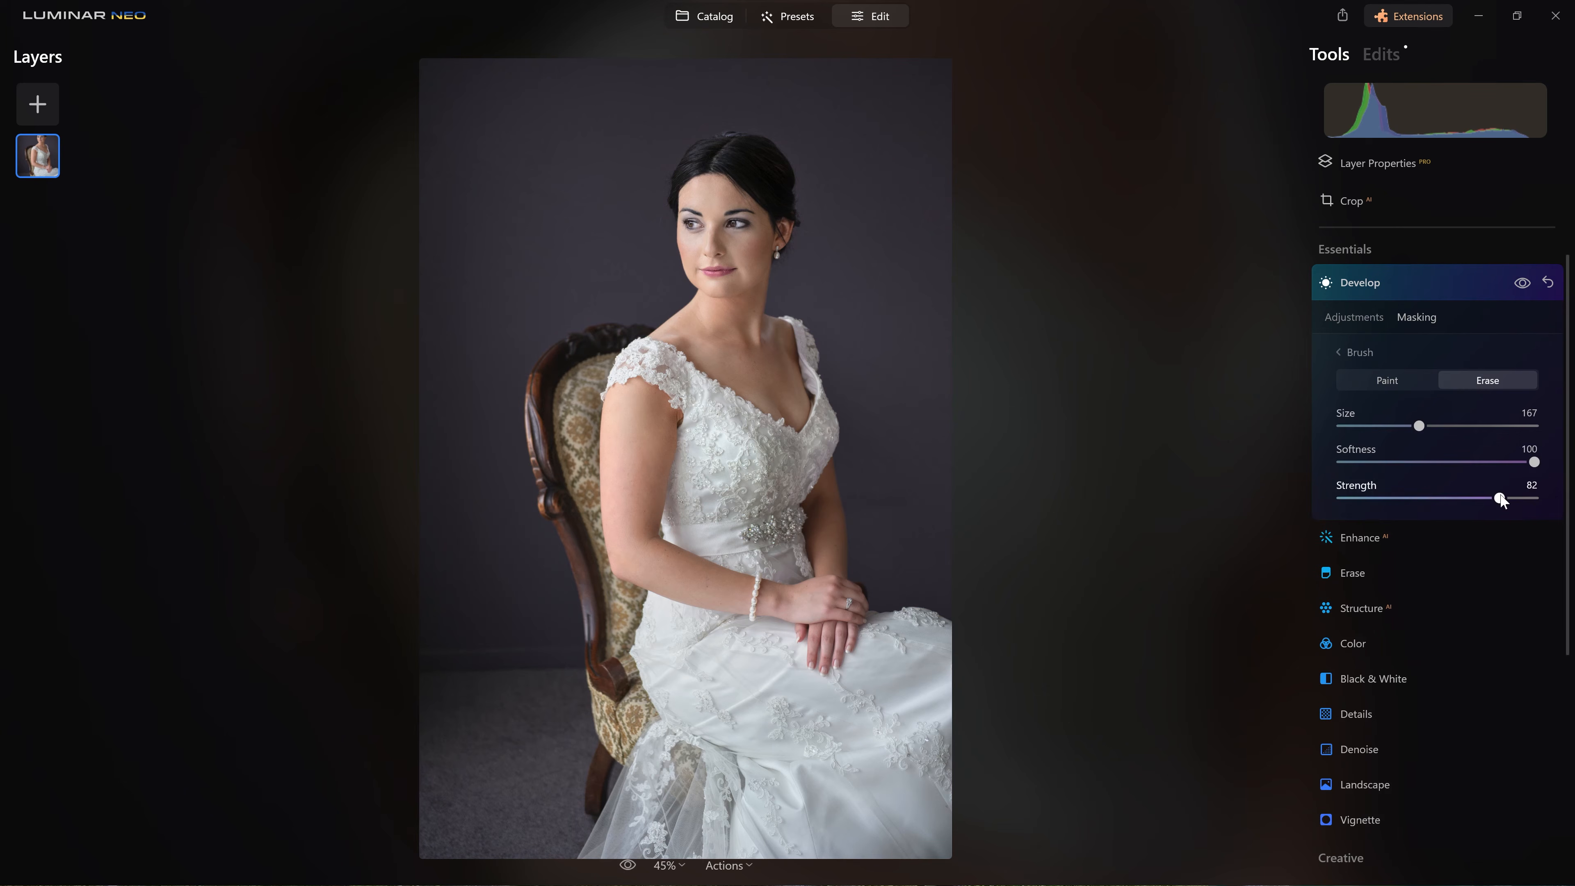
mouse_move(520, 281)
mouse_down()
mouse_move(493, 492)
mouse_move(573, 276)
mouse_move(548, 311)
mouse_move(545, 705)
mouse_move(599, 689)
mouse_up()
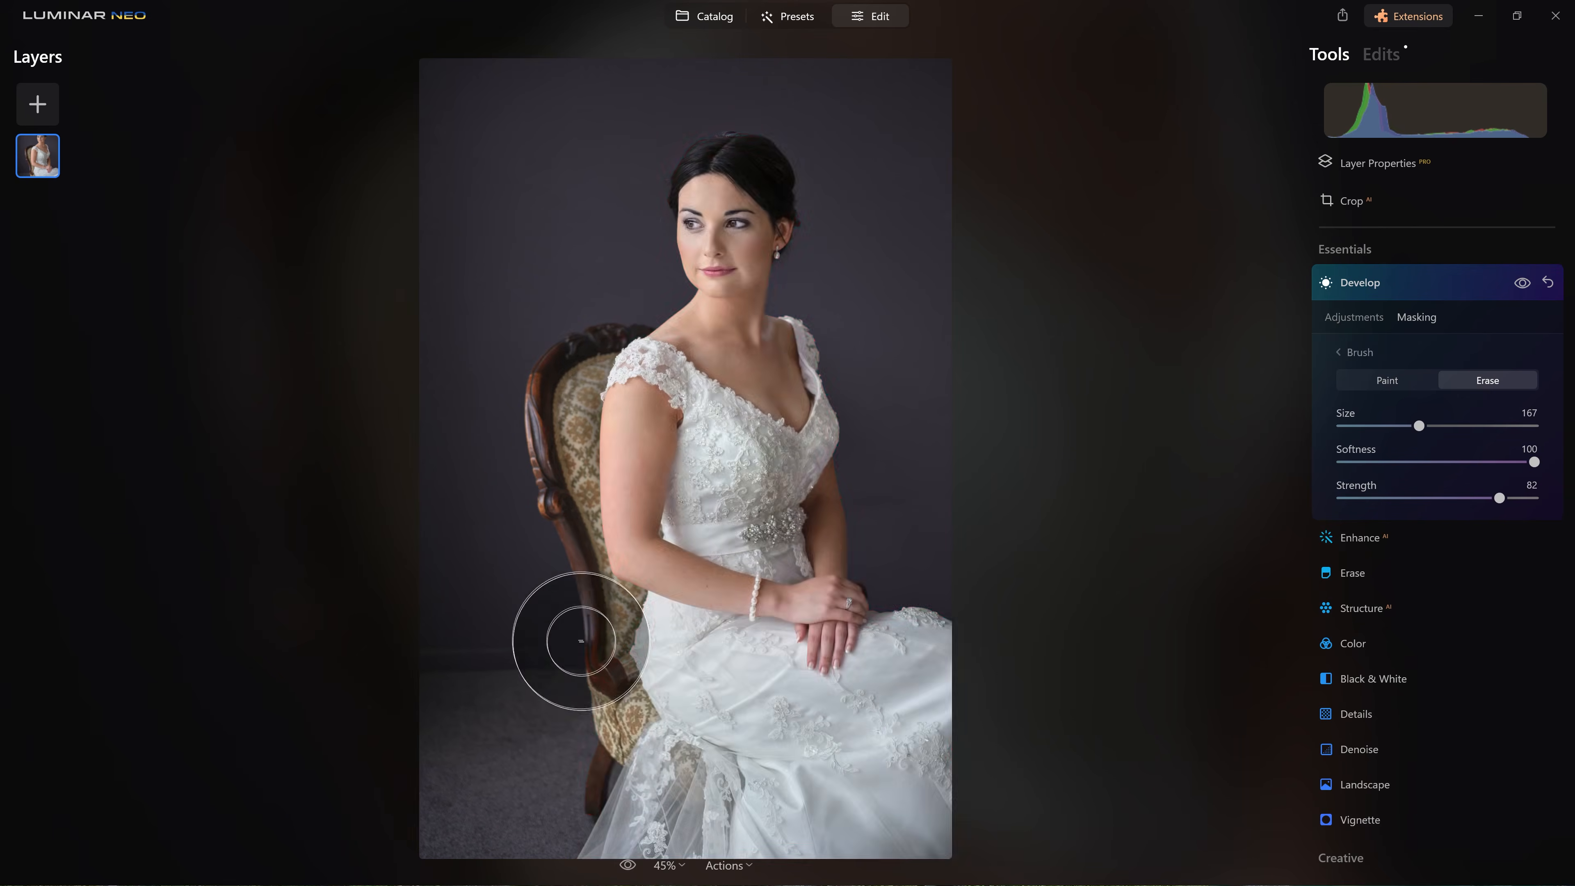
click(1517, 287)
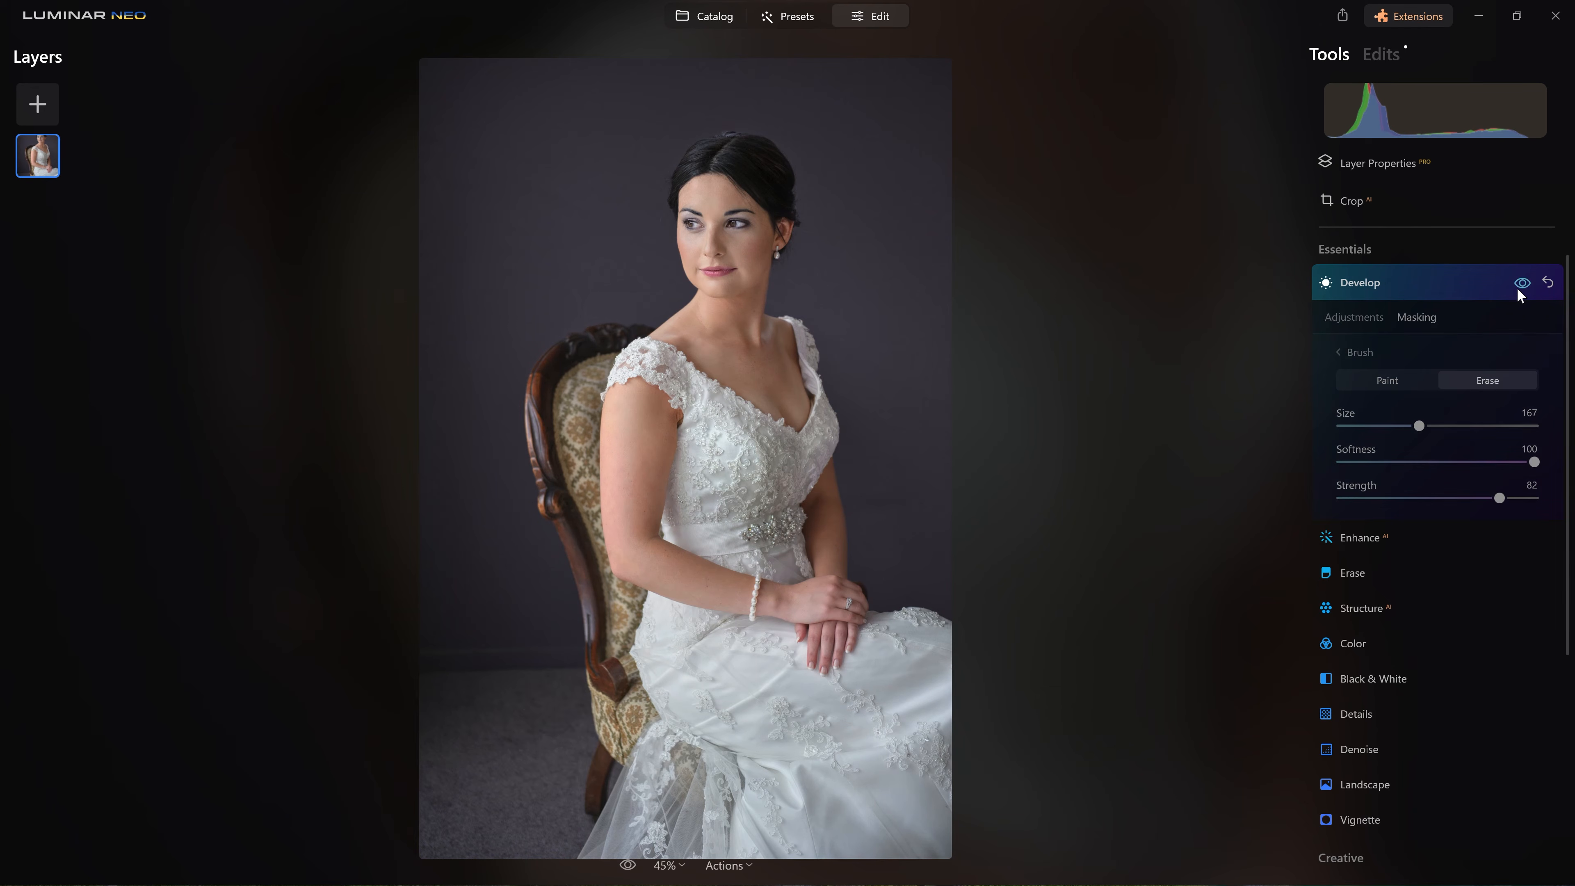
click(1517, 286)
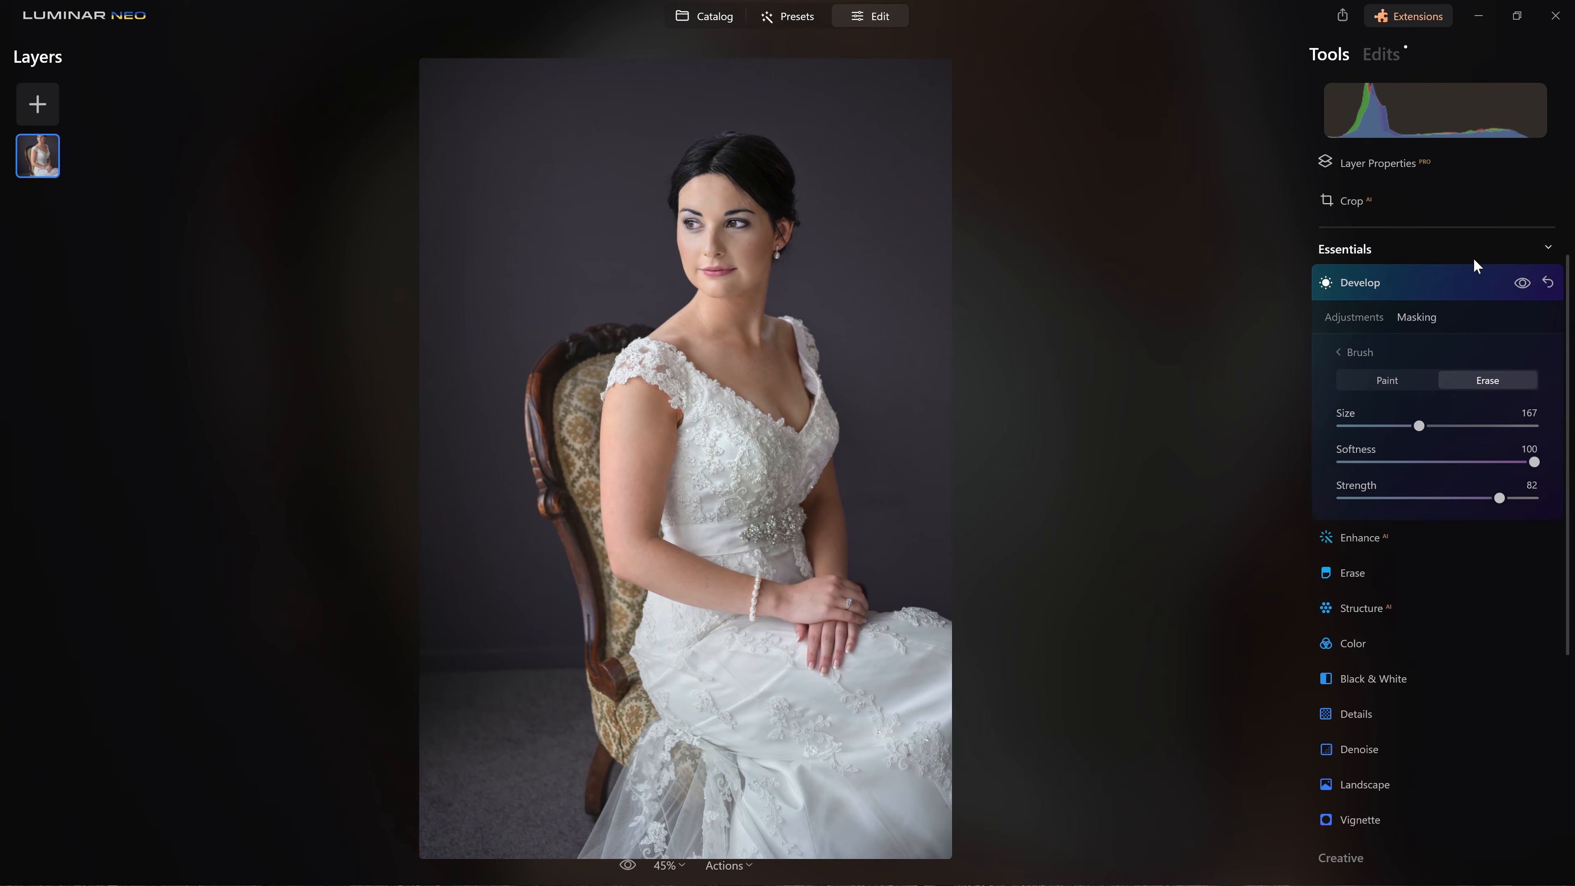
click(1528, 286)
click(1527, 286)
Erase the brightening mask from the bride's shadow side, down through the hair, bodice and skirt, with the size 167 brush
mouse_move(737, 96)
mouse_down()
mouse_move(873, 494)
mouse_move(914, 555)
mouse_move(861, 854)
mouse_move(819, 807)
mouse_up()
mouse_move(885, 288)
mouse_down()
mouse_move(778, 351)
mouse_move(896, 882)
mouse_up()
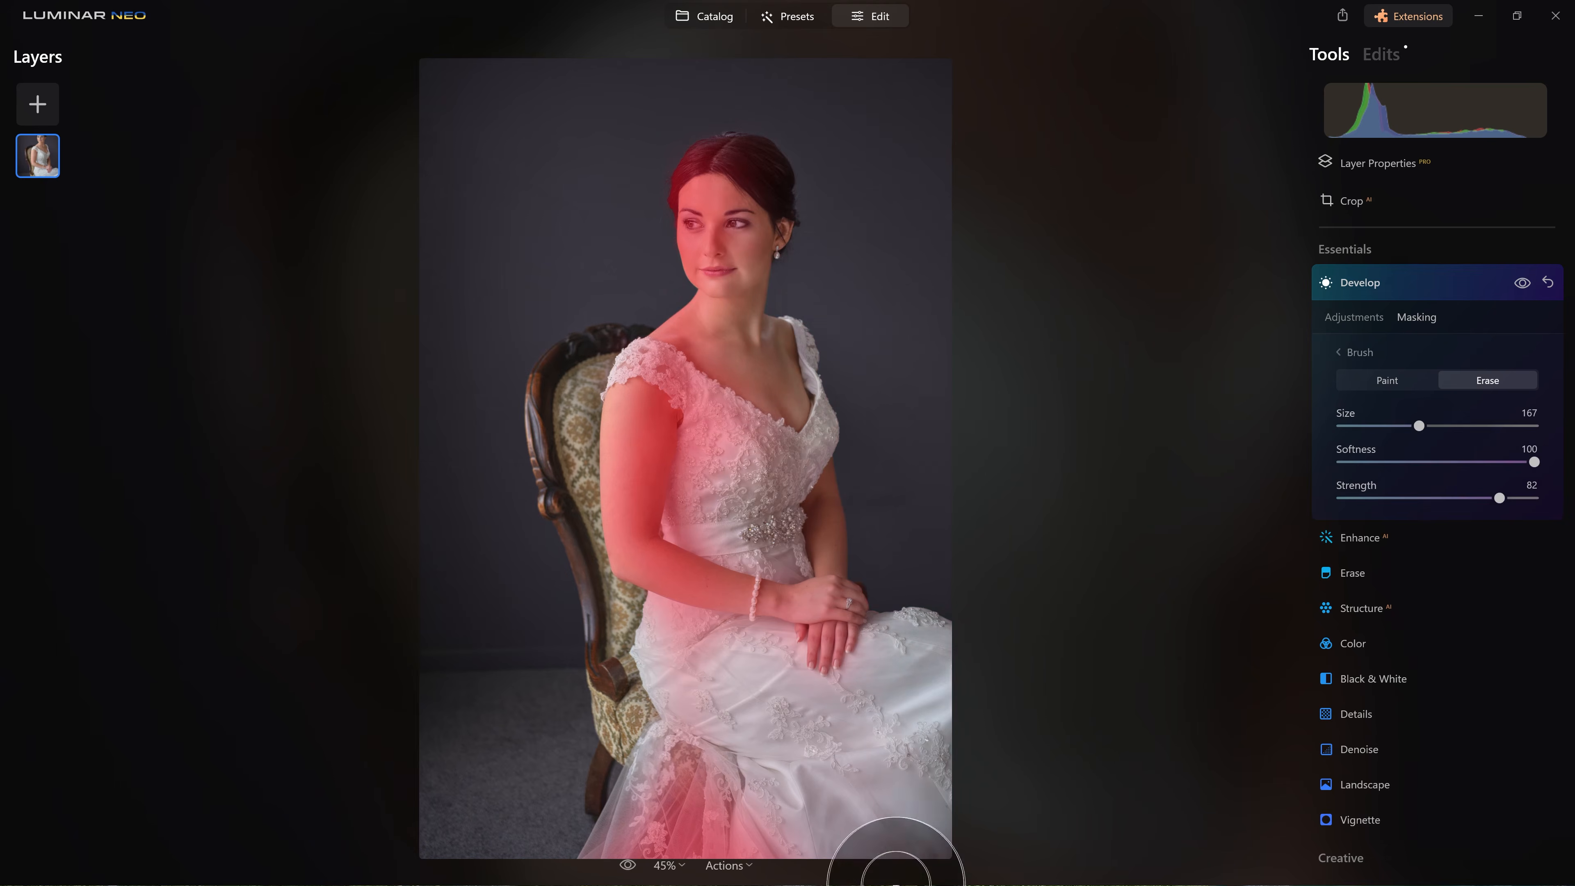
mouse_move(867, 341)
mouse_down()
mouse_move(894, 393)
mouse_move(873, 480)
mouse_move(801, 516)
mouse_move(915, 540)
mouse_up()
Erase the brightening mask from the dress beside her arm and near the chair with a size 71 brush, and finish the Develop adjustment
scroll(688, 450, down, 2)
scroll(682, 445, down, 10)
drag(678, 412, 672, 521)
drag(624, 597, 620, 645)
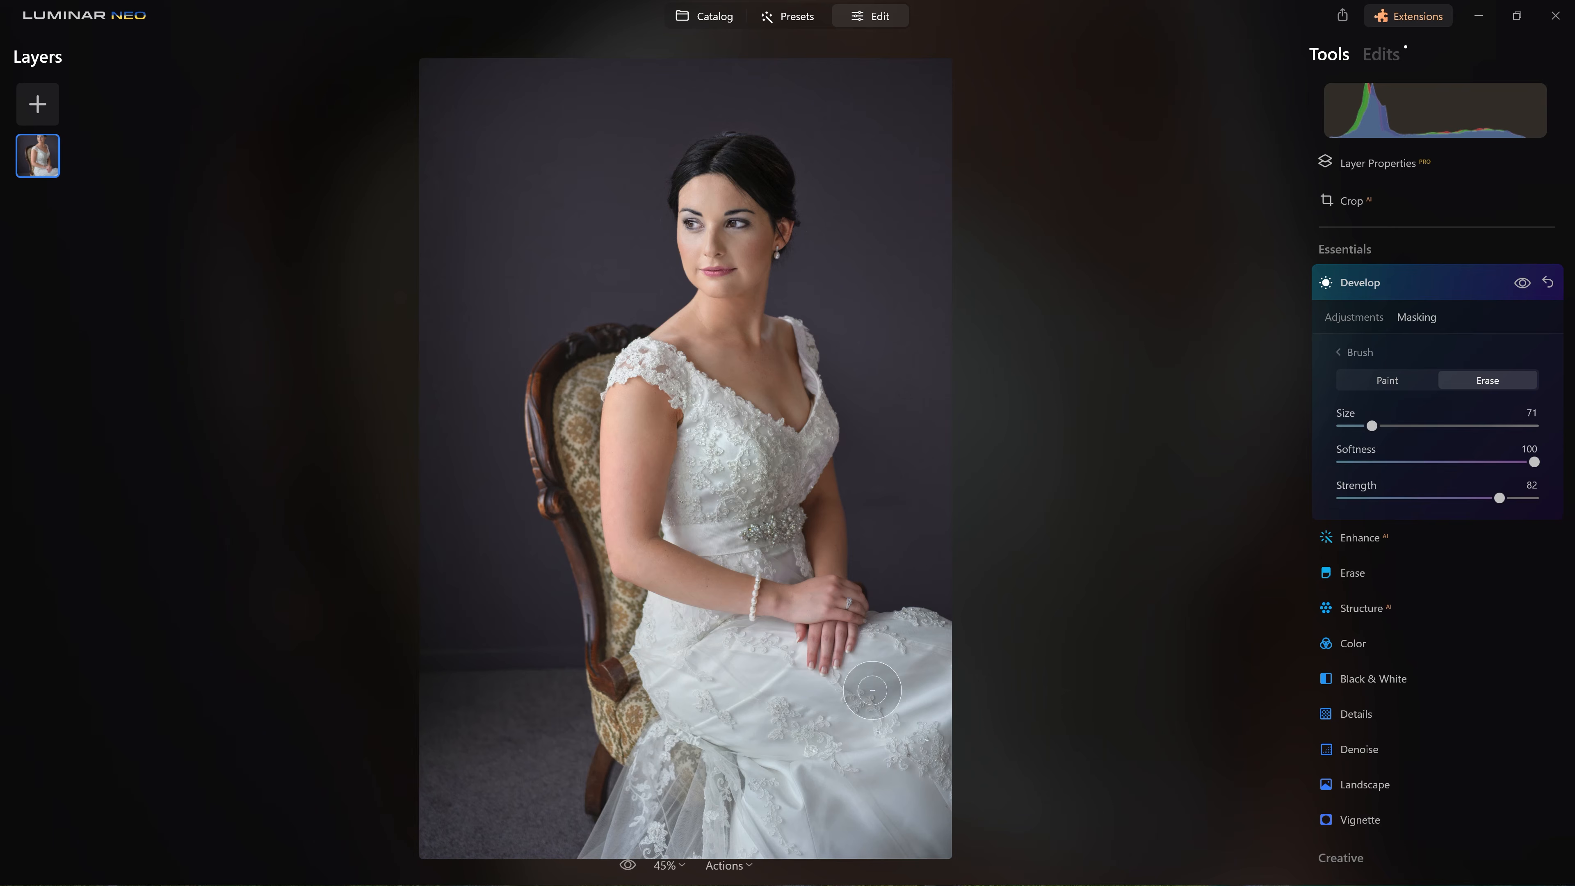
click(1405, 277)
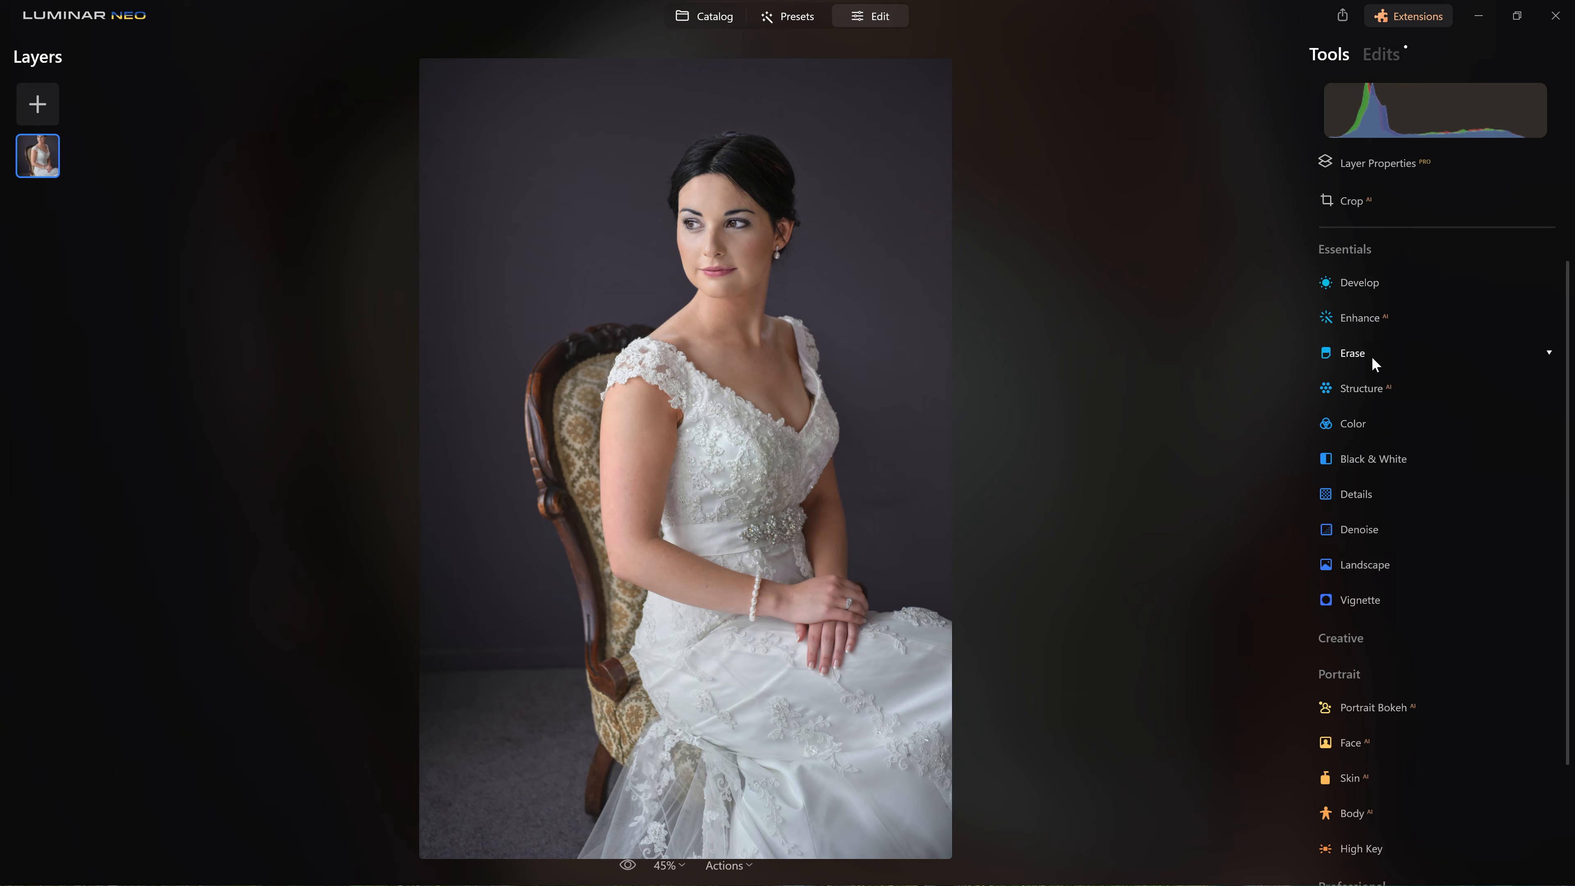
Add a second Develop adjustment with Exposure -1.58, Highlights 100, Shadows 31 and Whites 11, and compare the result
click(1384, 275)
drag(1440, 383, 1407, 390)
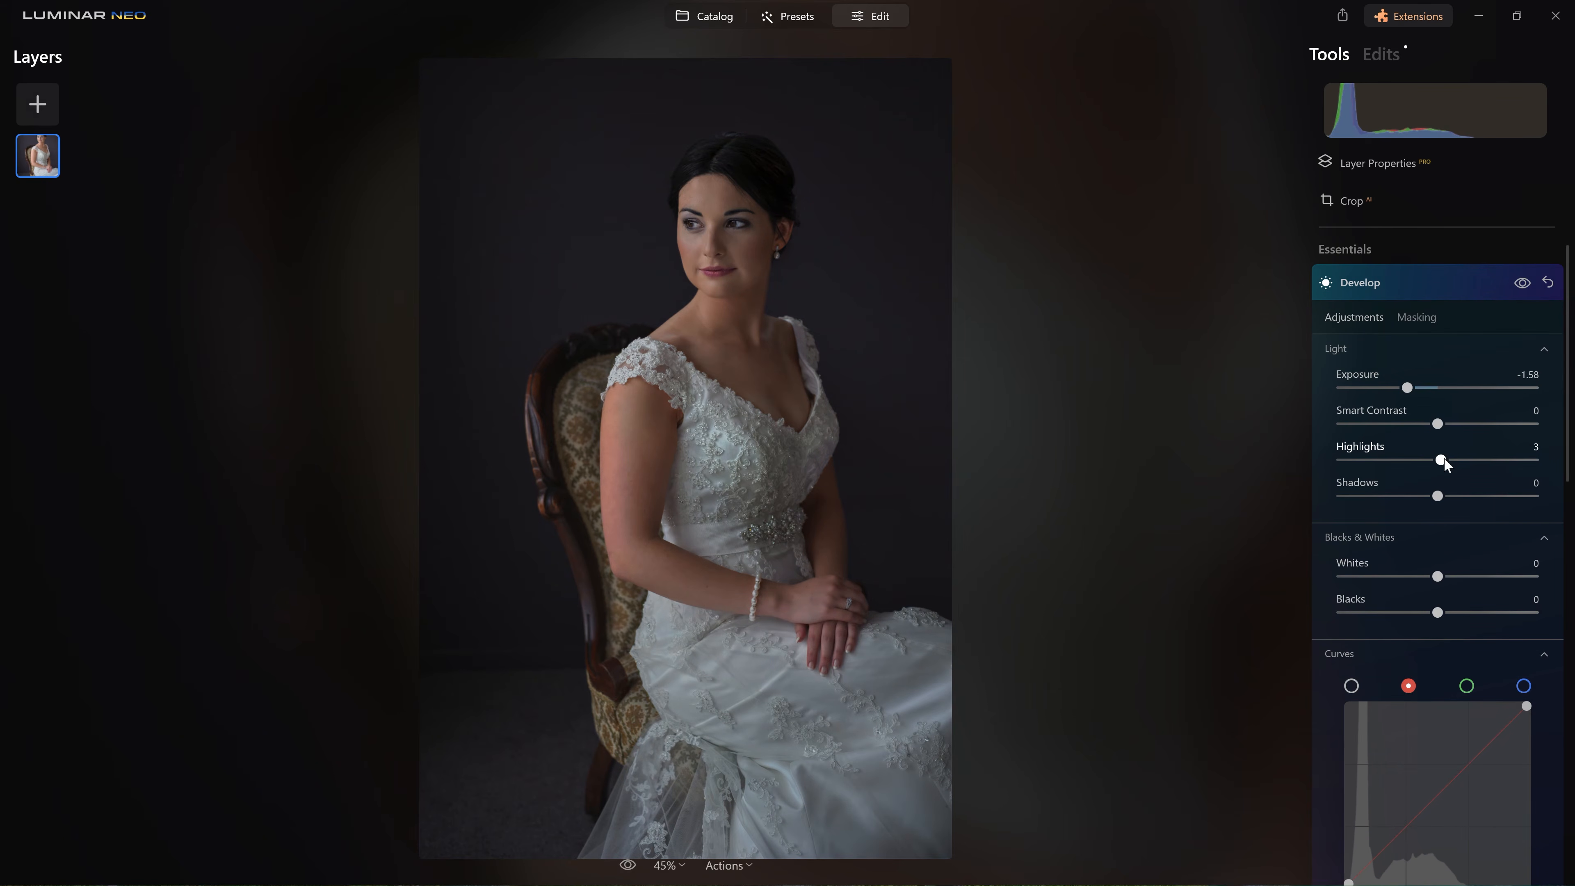
drag(1442, 460, 1560, 467)
drag(1442, 497, 1467, 515)
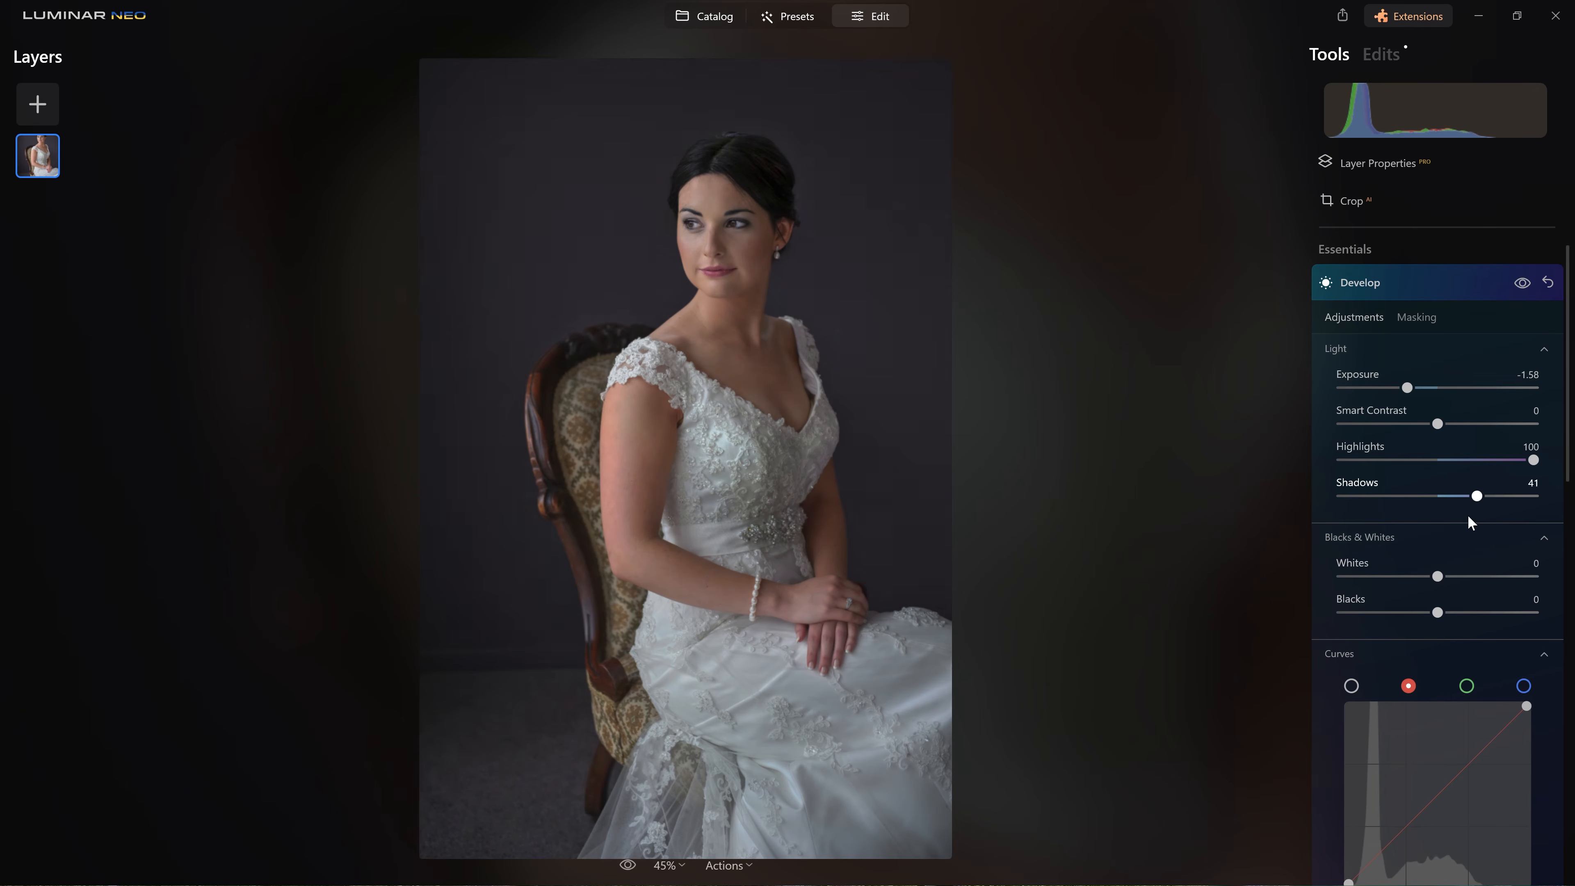
drag(1437, 576, 1449, 576)
click(1523, 283)
click(1524, 283)
click(1526, 284)
click(1525, 284)
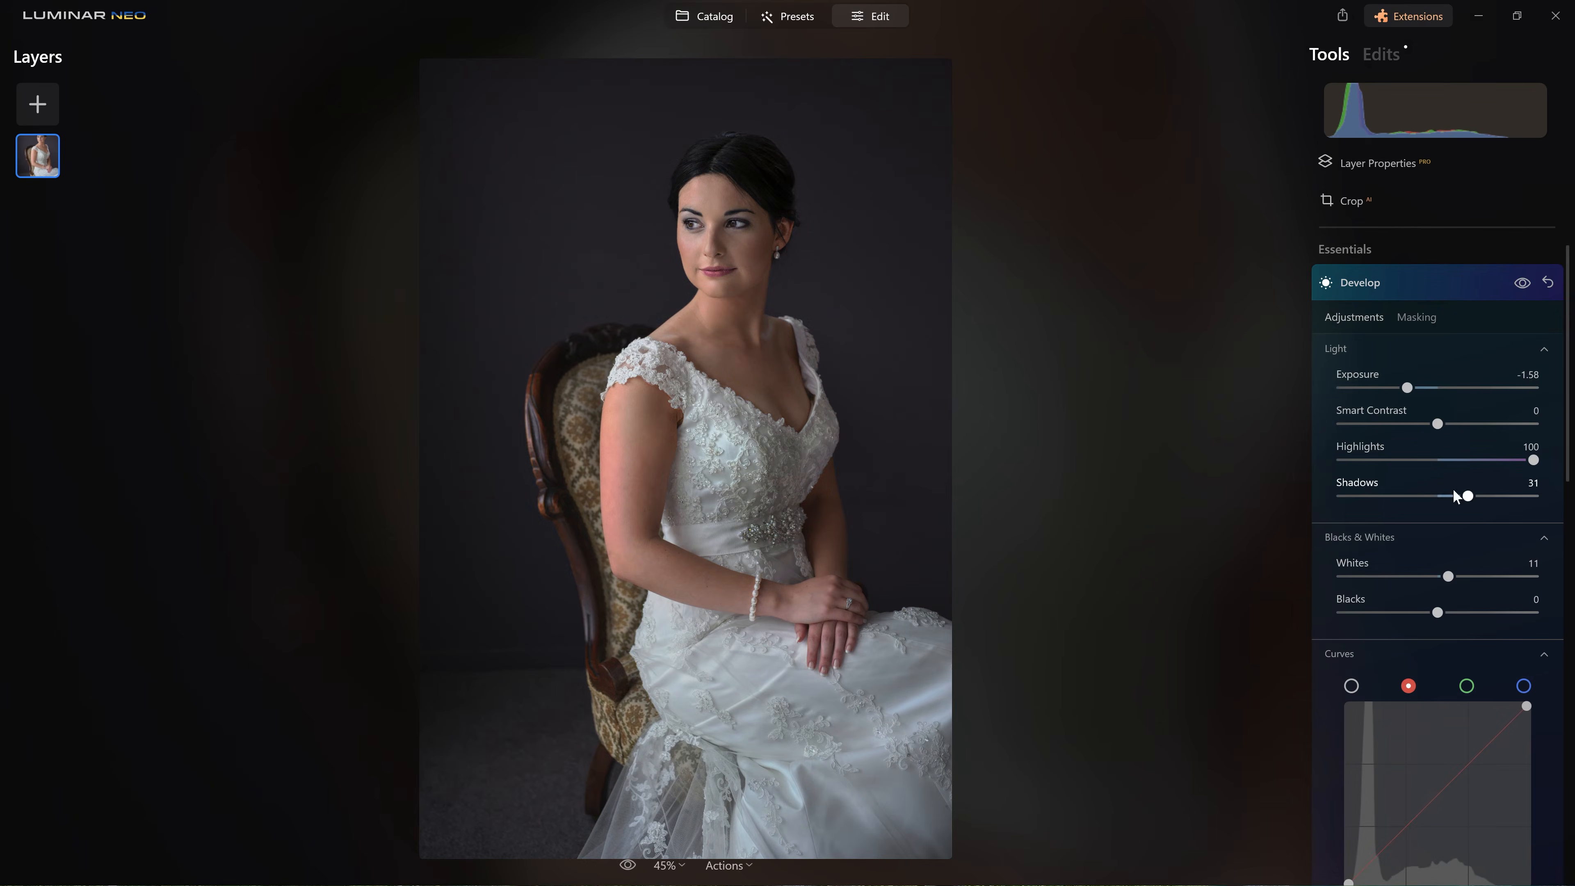
click(1526, 284)
click(1525, 284)
click(1519, 284)
click(1520, 284)
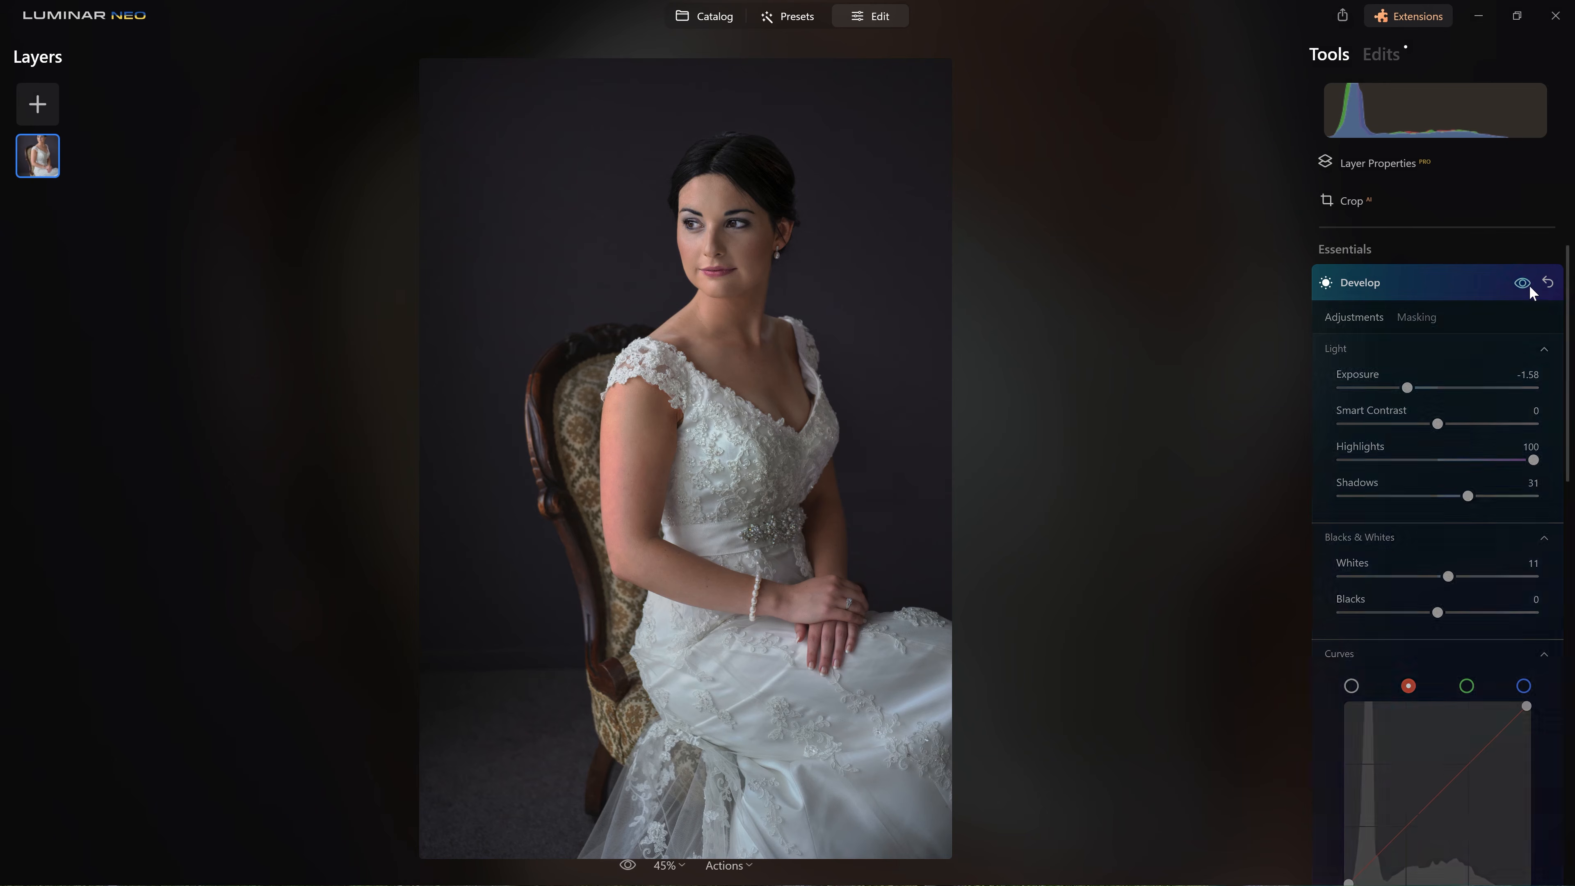
Limit the second Develop adjustment to the bride with the AI mask's Human selection
click(1416, 317)
click(1370, 423)
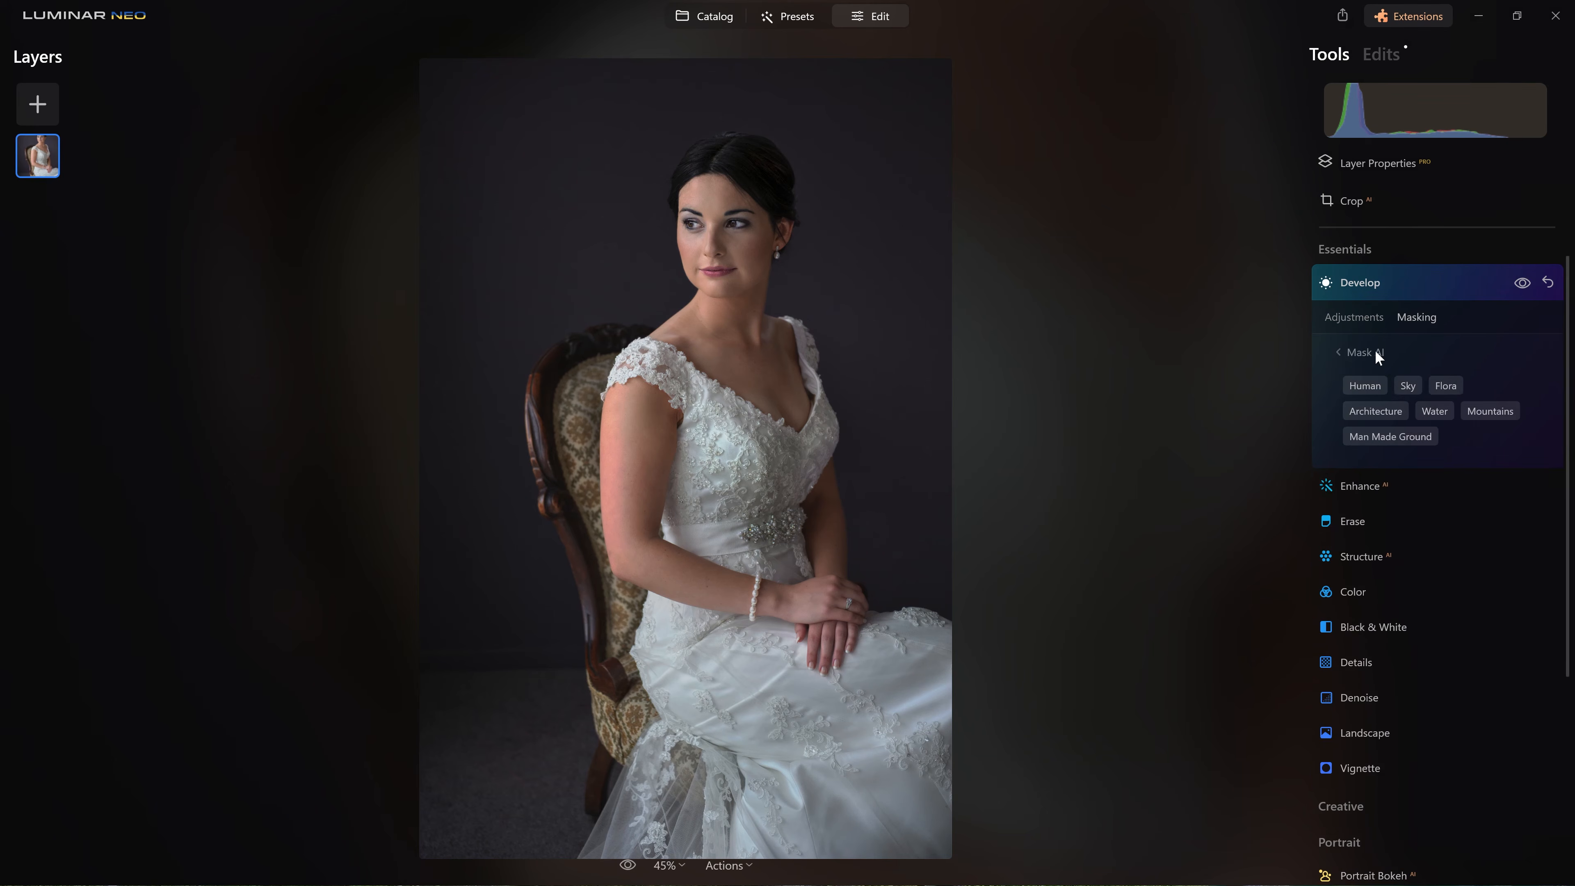
click(1368, 386)
click(1360, 354)
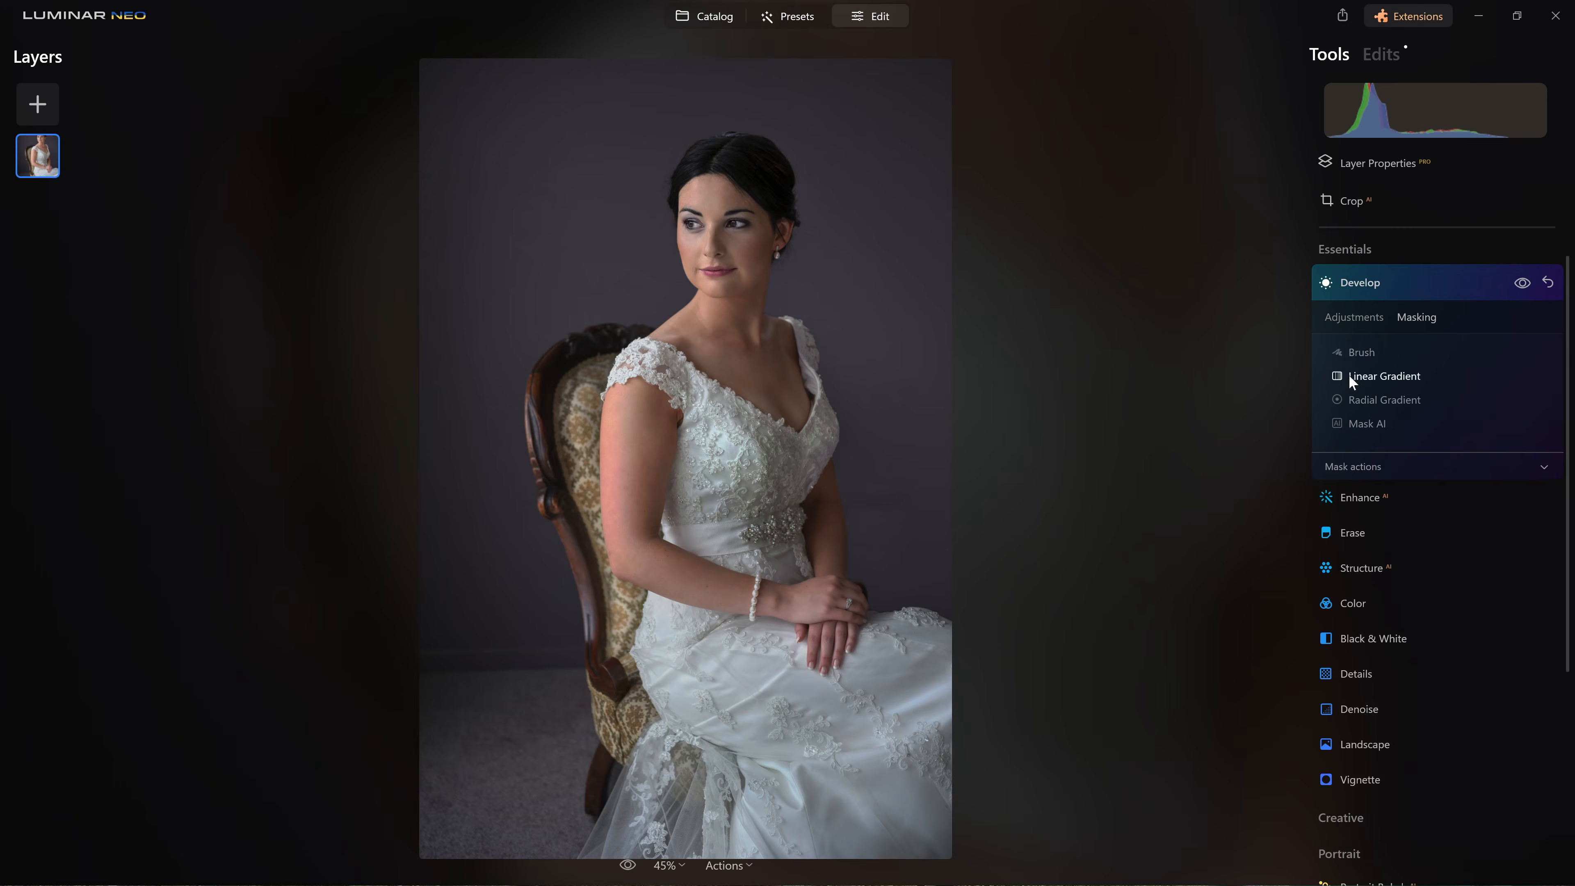
Erase the darkening mask from the lit side of the face, the near arm, chair, hands and skirt with a large brush at strength 56
click(1363, 351)
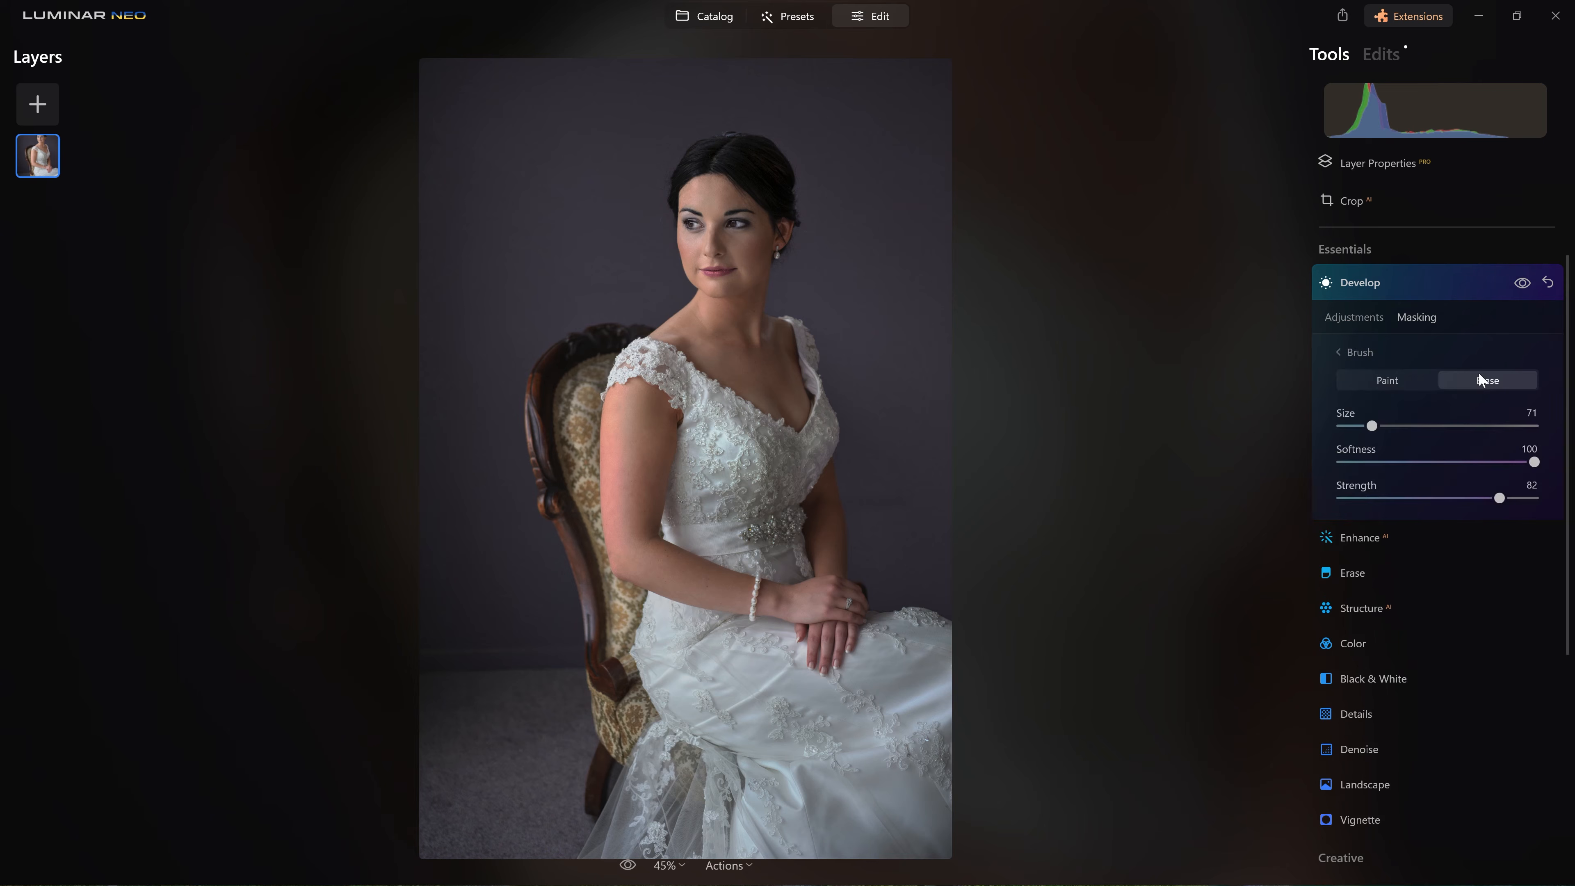
drag(1448, 508, 1449, 508)
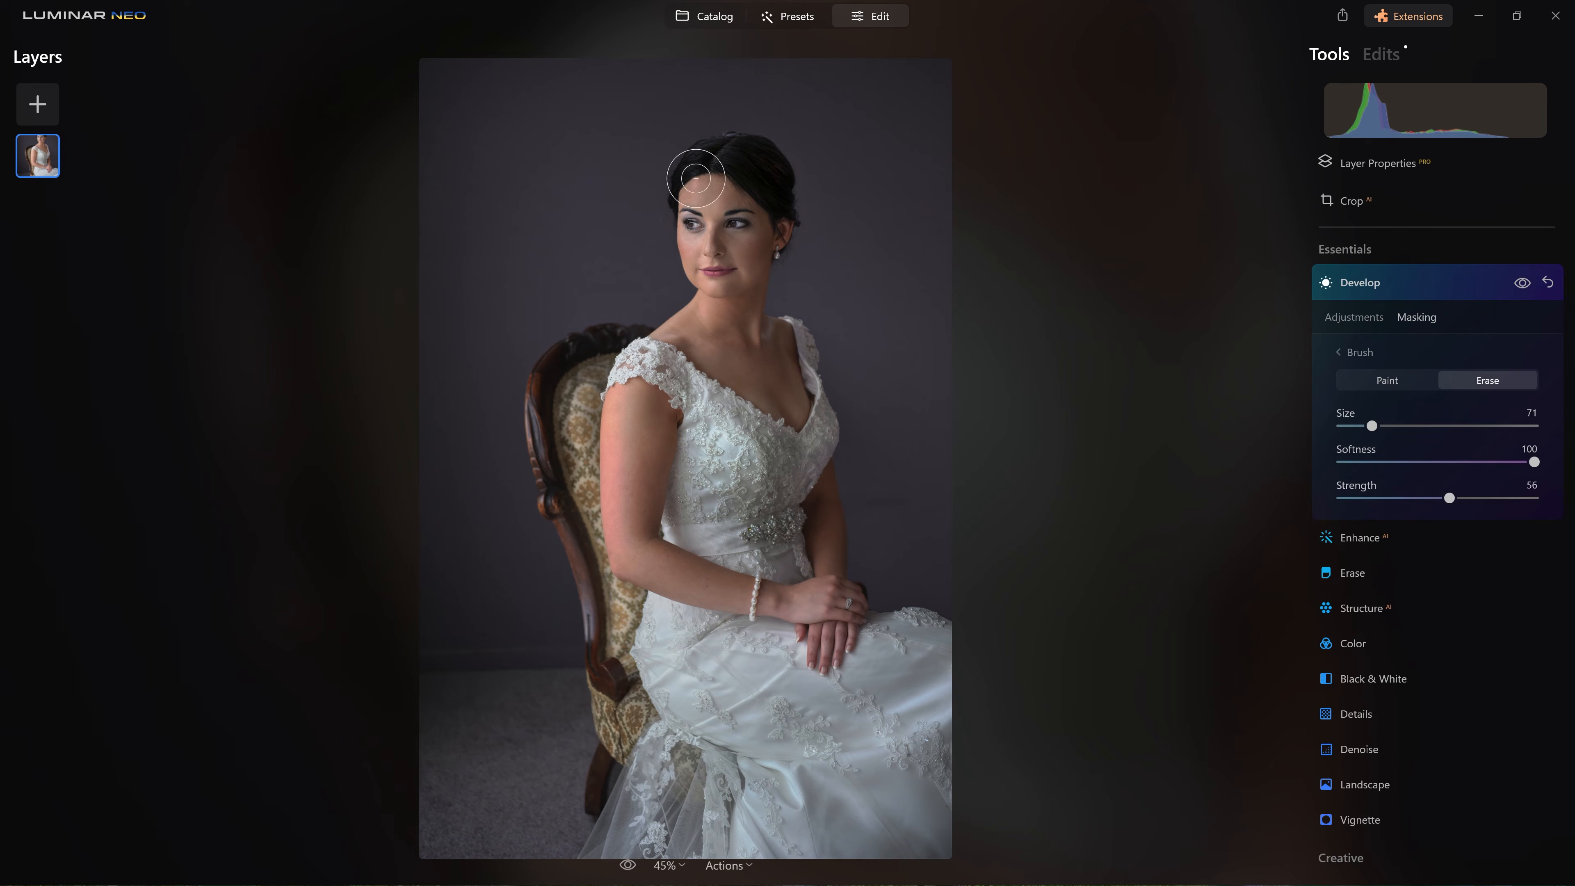
scroll(701, 186, up, 2)
scroll(684, 148, up, 6)
drag(697, 132, 568, 404)
drag(625, 293, 594, 610)
mouse_move(682, 323)
mouse_down()
mouse_move(728, 386)
mouse_move(702, 390)
mouse_move(670, 528)
mouse_up()
mouse_move(673, 695)
mouse_down()
mouse_move(720, 677)
mouse_move(781, 788)
mouse_up()
mouse_move(682, 651)
mouse_down()
mouse_move(818, 711)
mouse_move(794, 614)
mouse_up()
mouse_move(778, 611)
mouse_down()
mouse_move(783, 639)
mouse_move(658, 772)
mouse_move(639, 756)
mouse_up()
mouse_move(614, 484)
mouse_down()
mouse_move(590, 240)
mouse_move(671, 185)
mouse_move(721, 540)
mouse_up()
Reduce the brush size to 35 and erase the darkening mask along the neckline of the dress
key(bracketleft)
key(bracketleft)
key(bracketleft)
key(bracketleft)
key(bracketleft)
key(bracketleft)
key(bracketleft)
key(bracketleft)
key(bracketleft)
key(bracketleft)
drag(782, 400, 804, 429)
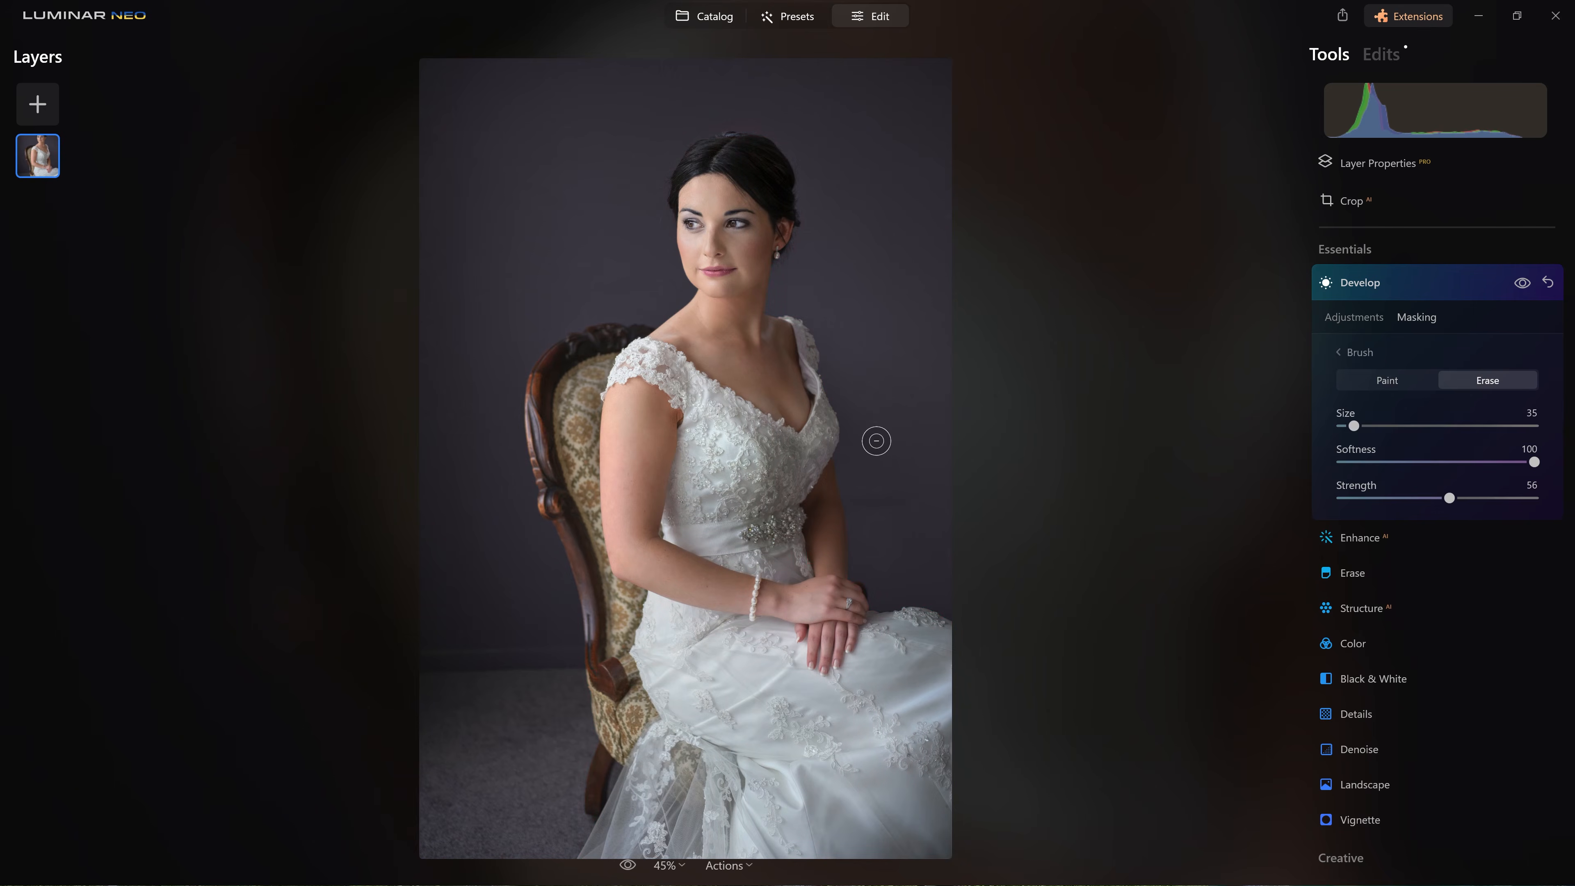
Erase the darkening mask from the eyes, cheek, lips, edge of the hair and hands with the size 35 brush, and compare
key(bracketright)
key(bracketright)
key(bracketleft)
key(bracketleft)
drag(739, 239, 743, 254)
click(736, 240)
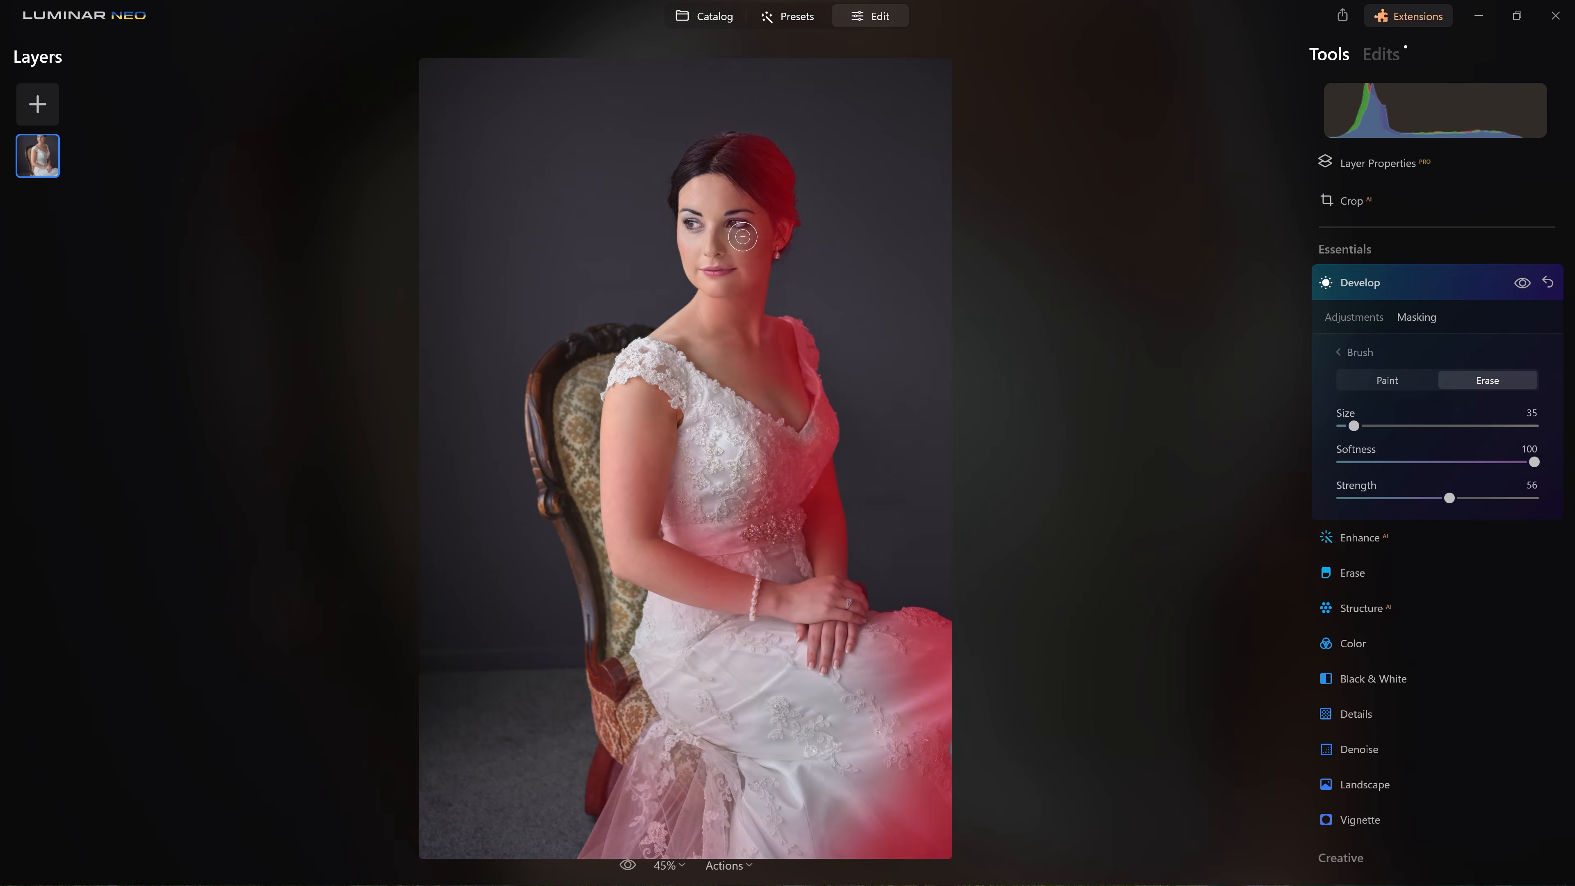
click(723, 263)
click(720, 276)
click(697, 227)
drag(794, 168, 805, 223)
mouse_move(804, 607)
mouse_down()
mouse_move(809, 594)
mouse_move(755, 606)
mouse_move(626, 564)
mouse_move(756, 597)
mouse_up()
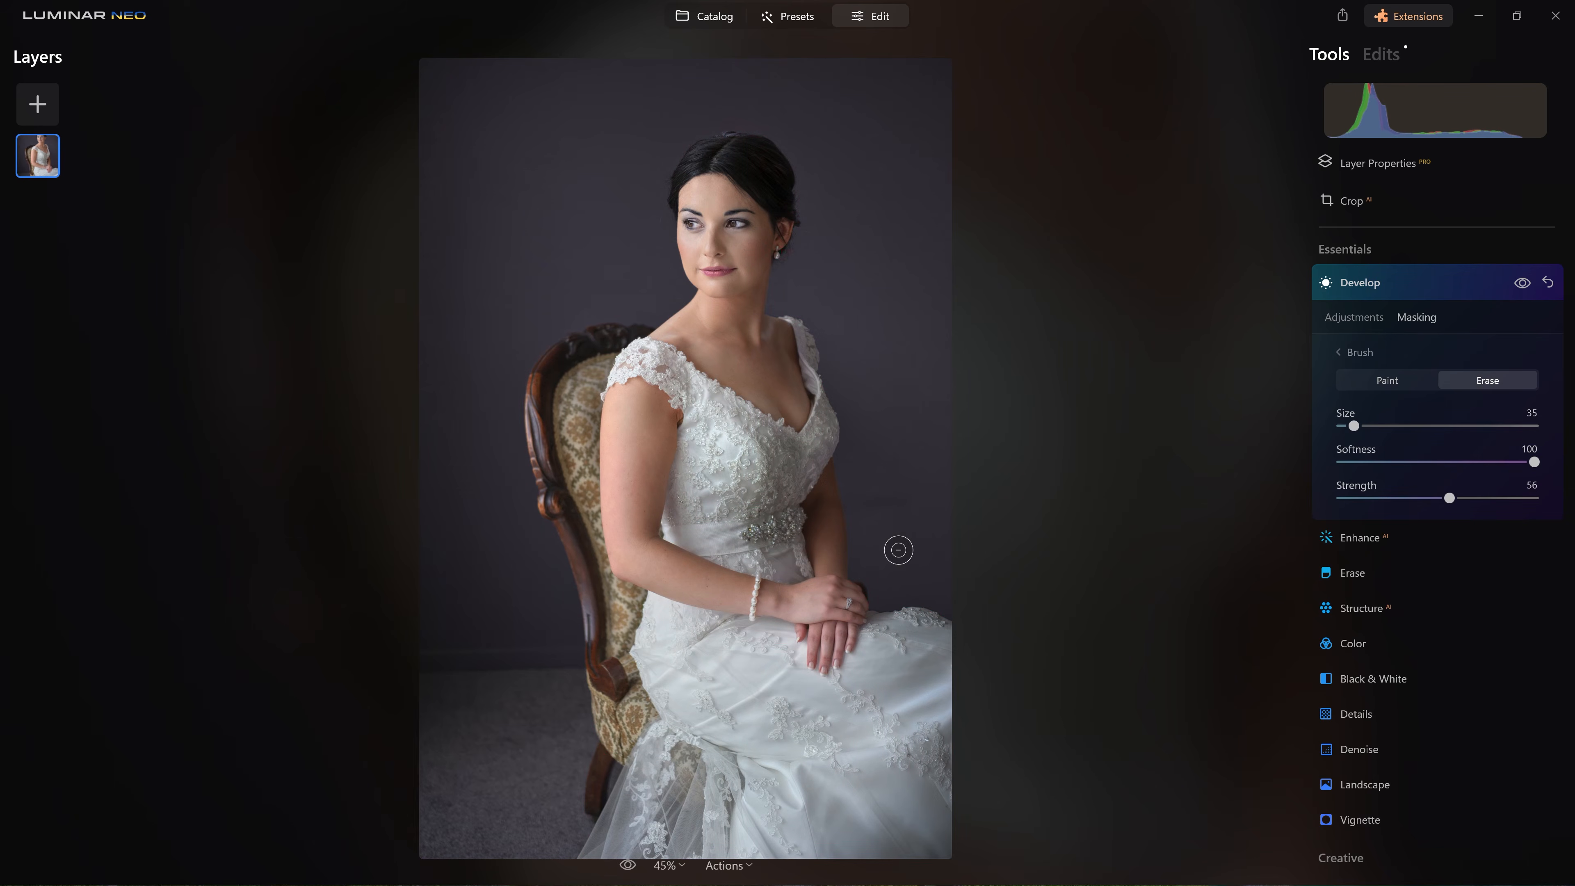
click(1521, 283)
click(1516, 283)
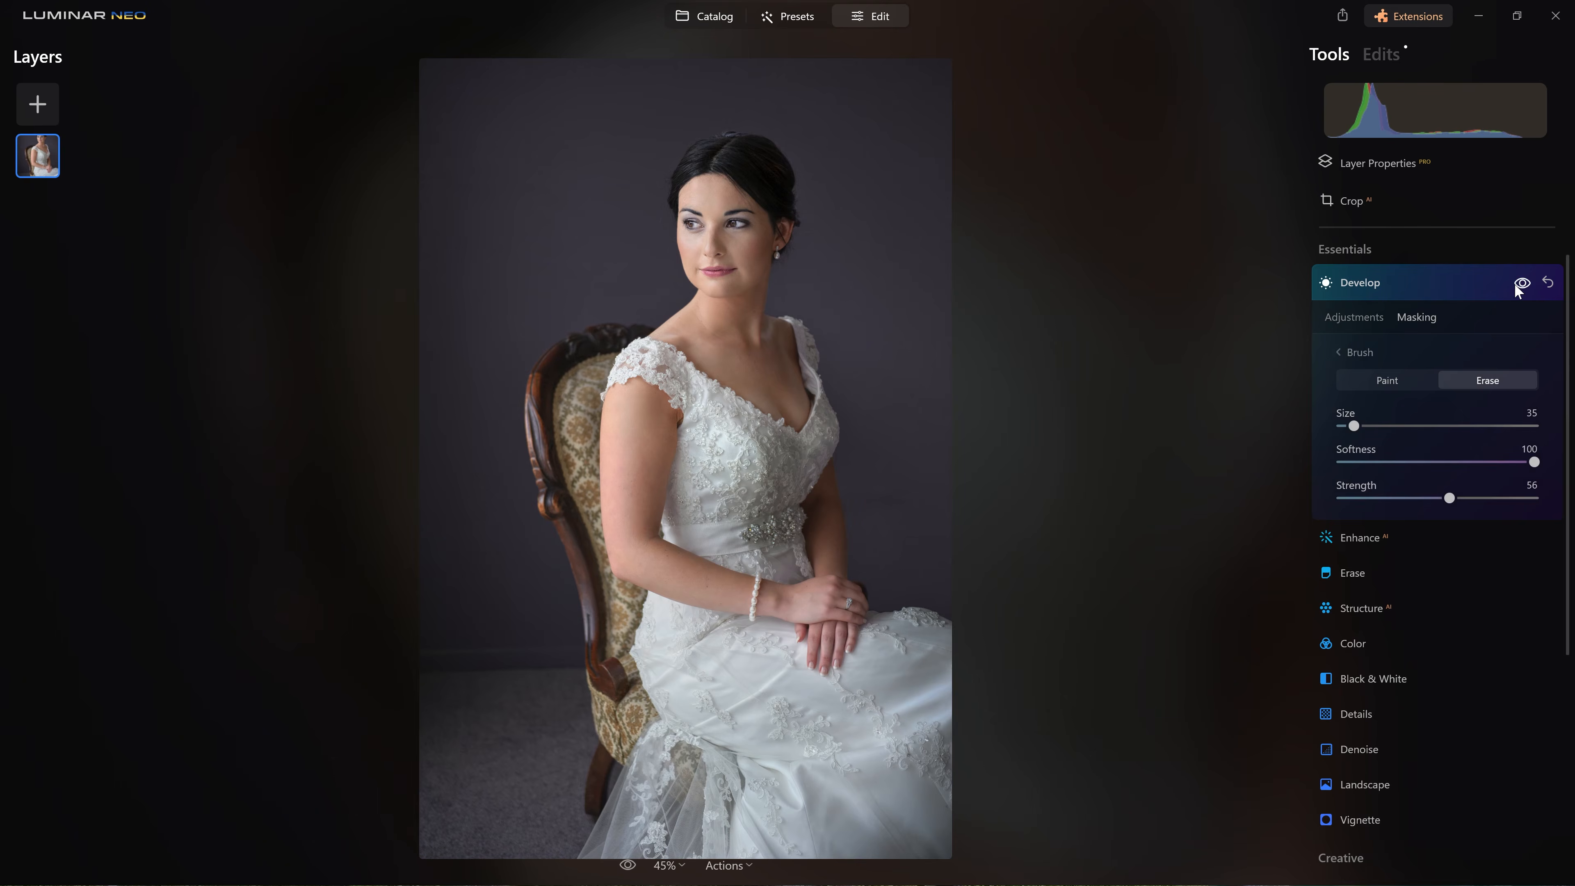
click(1514, 283)
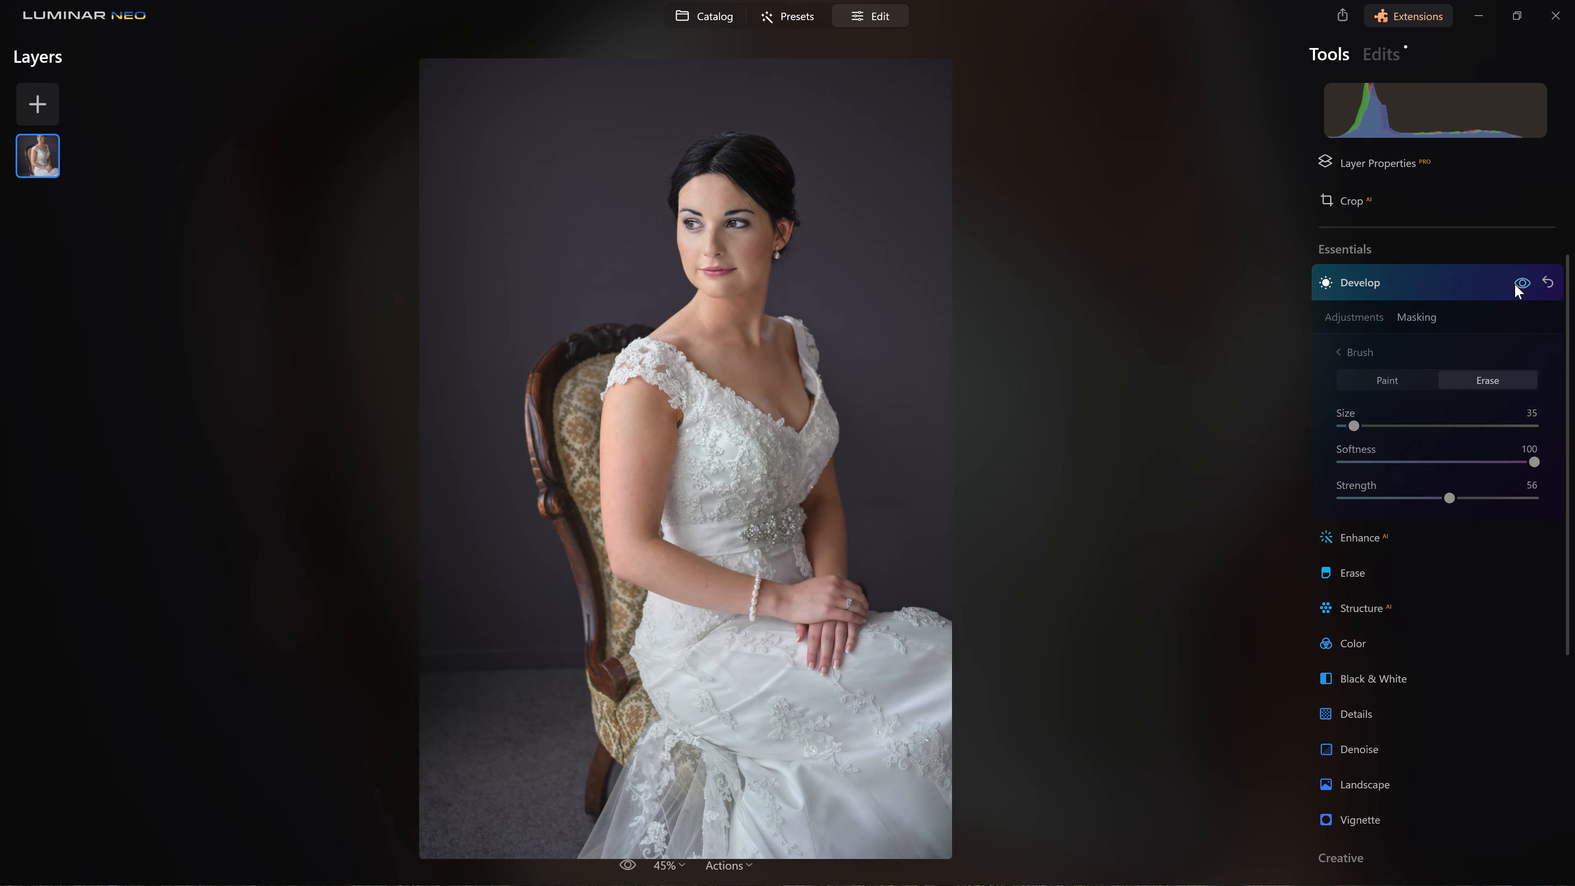
click(1514, 283)
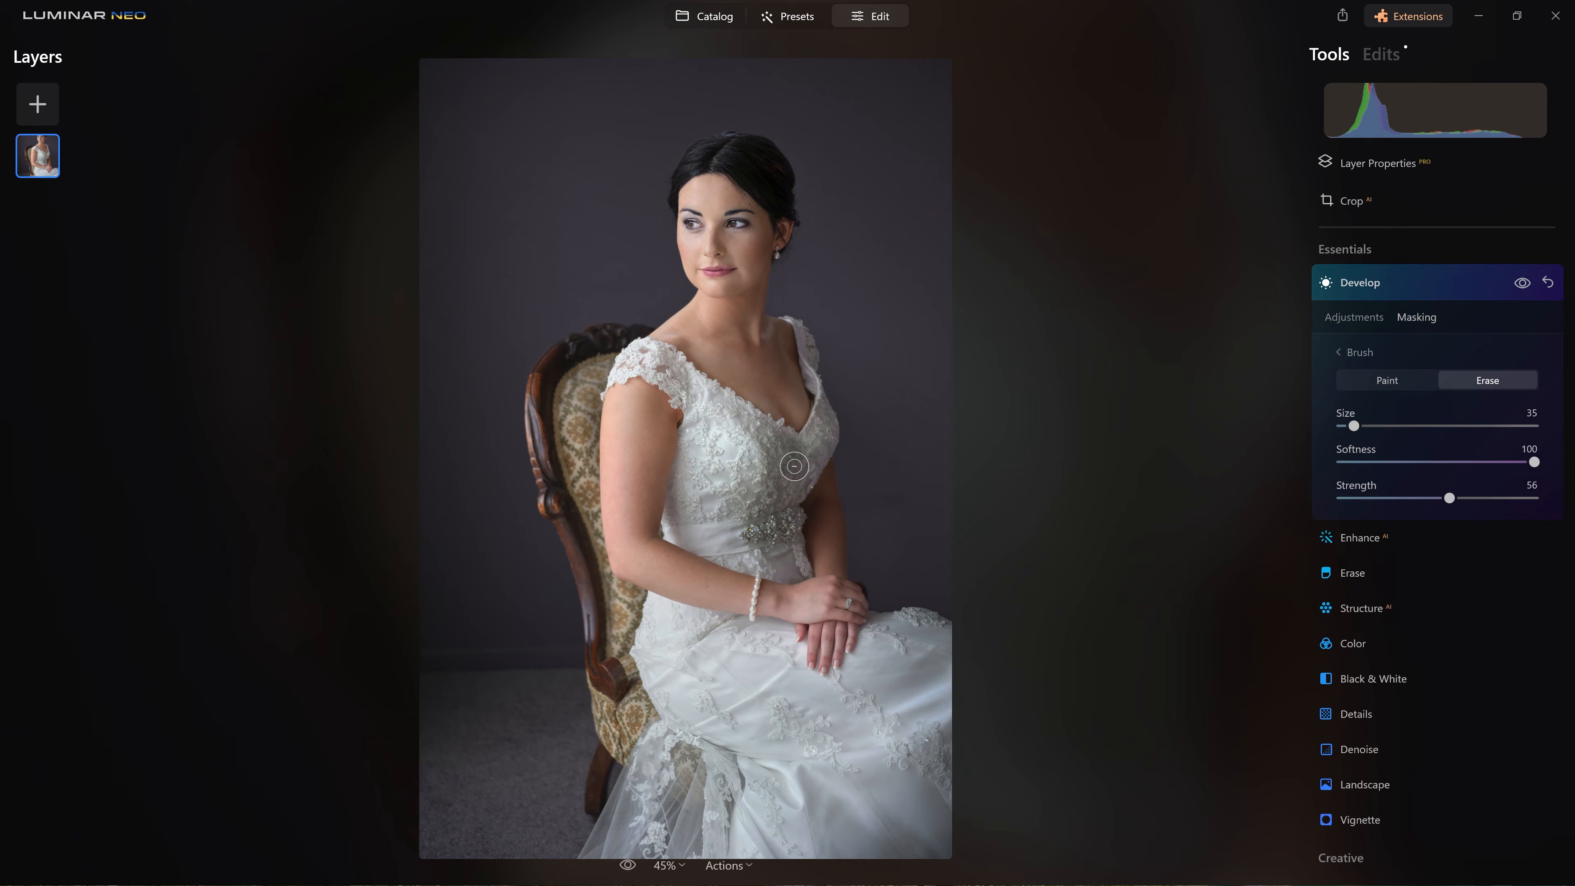
Enlarge the eraser brush to size 119 and erase the darkening mask from the bodice and lower skirt
scroll(720, 427, up, 5)
mouse_move(719, 427)
mouse_down()
mouse_move(758, 483)
mouse_move(738, 524)
mouse_move(773, 480)
mouse_move(760, 539)
mouse_move(737, 482)
mouse_move(719, 518)
mouse_move(719, 498)
mouse_move(790, 508)
mouse_move(711, 475)
mouse_move(719, 457)
mouse_move(755, 517)
mouse_up()
mouse_move(834, 655)
mouse_down()
mouse_move(880, 707)
mouse_move(914, 868)
mouse_up()
drag(916, 686, 916, 671)
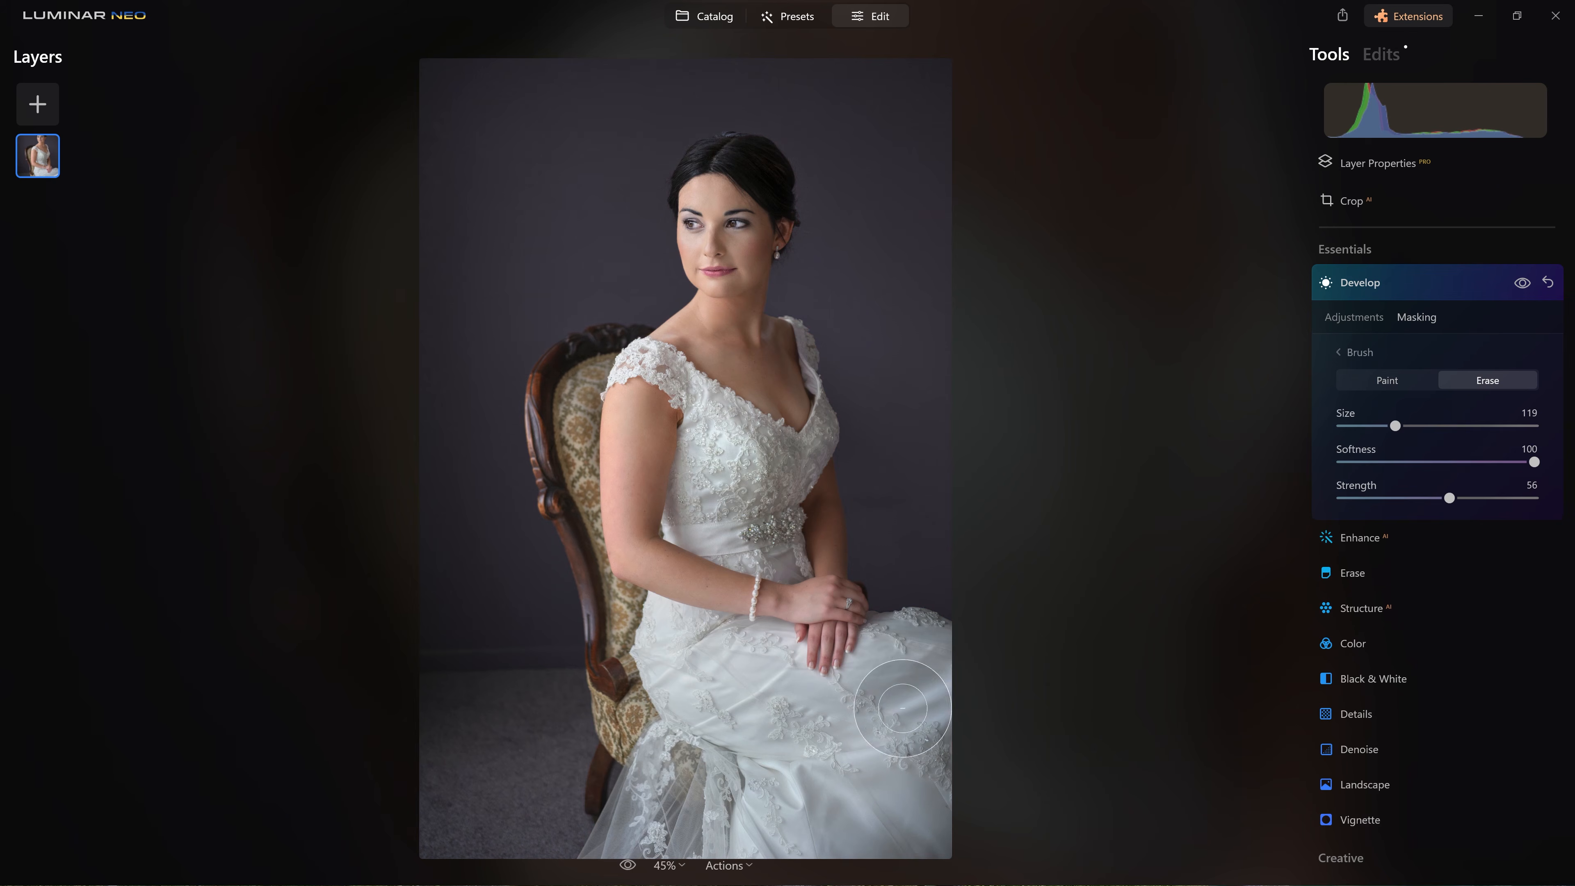
Add a third Develop adjustment with Exposure -0.94, Highlights -79 and Saturation -12
click(1383, 284)
drag(1439, 389, 1414, 390)
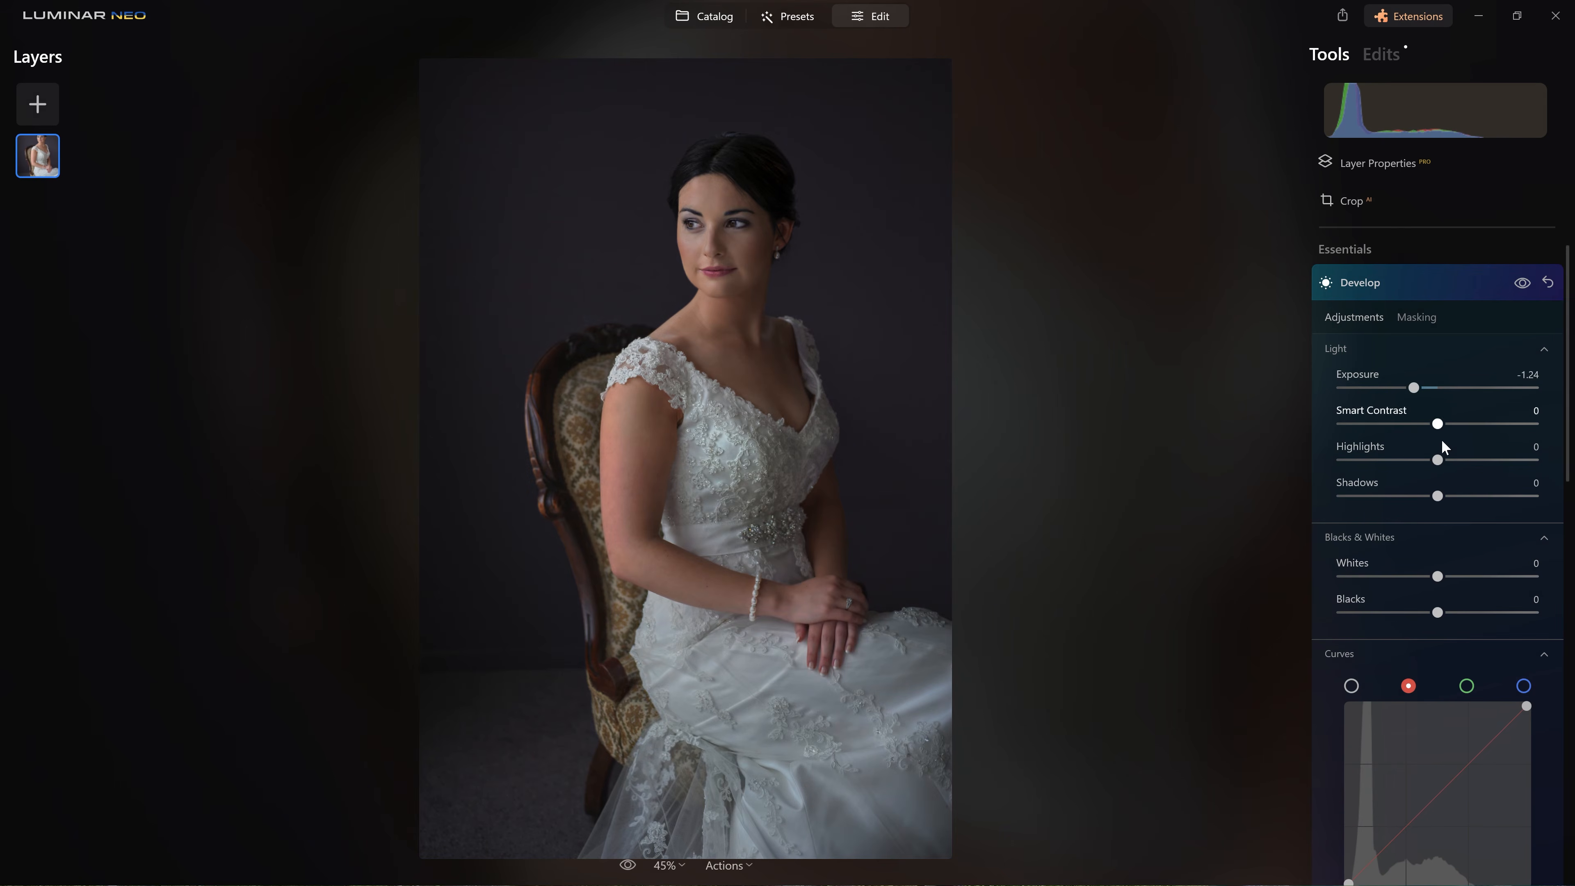
drag(1438, 459, 1403, 460)
drag(1414, 388, 1421, 389)
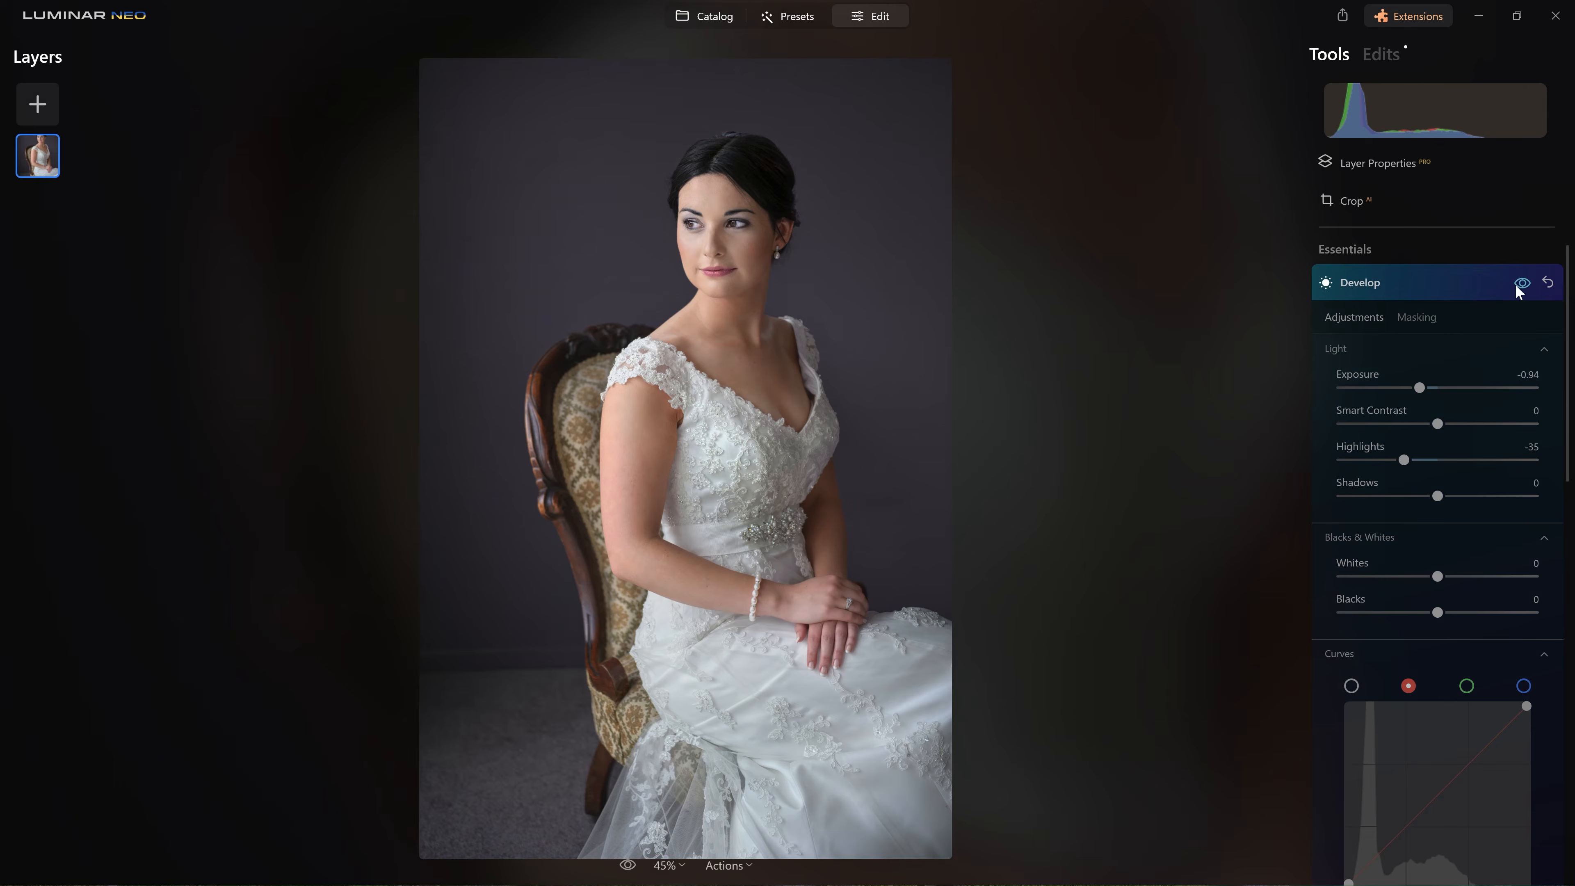
click(1515, 284)
click(1514, 284)
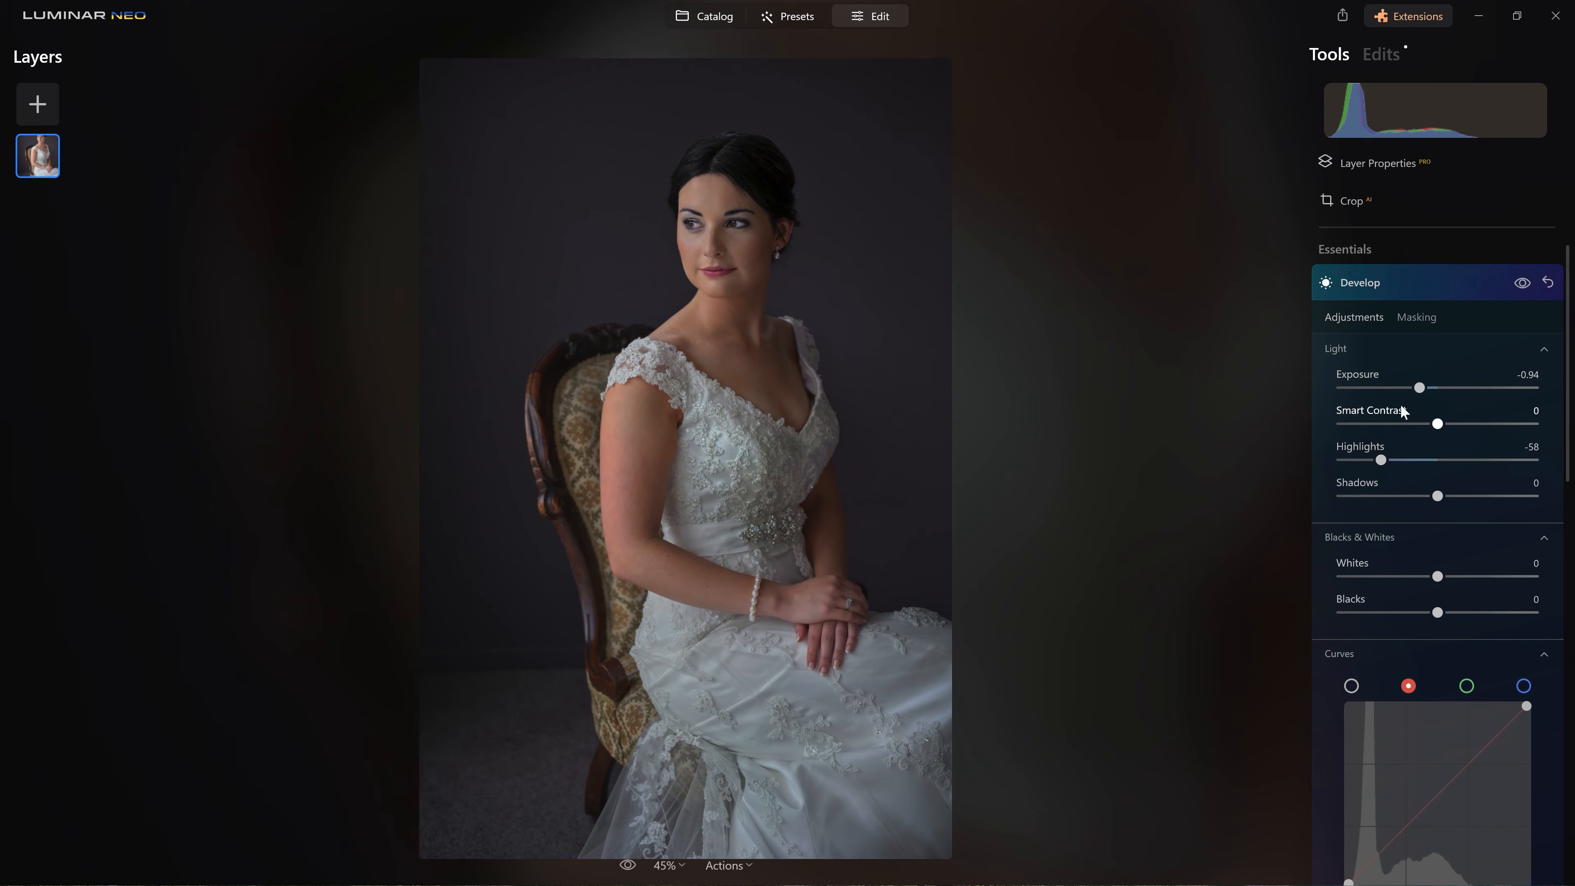
mouse_move(1363, 464)
mouse_down()
mouse_move(1310, 446)
mouse_move(1356, 460)
mouse_up()
scroll(1415, 499, down, 6)
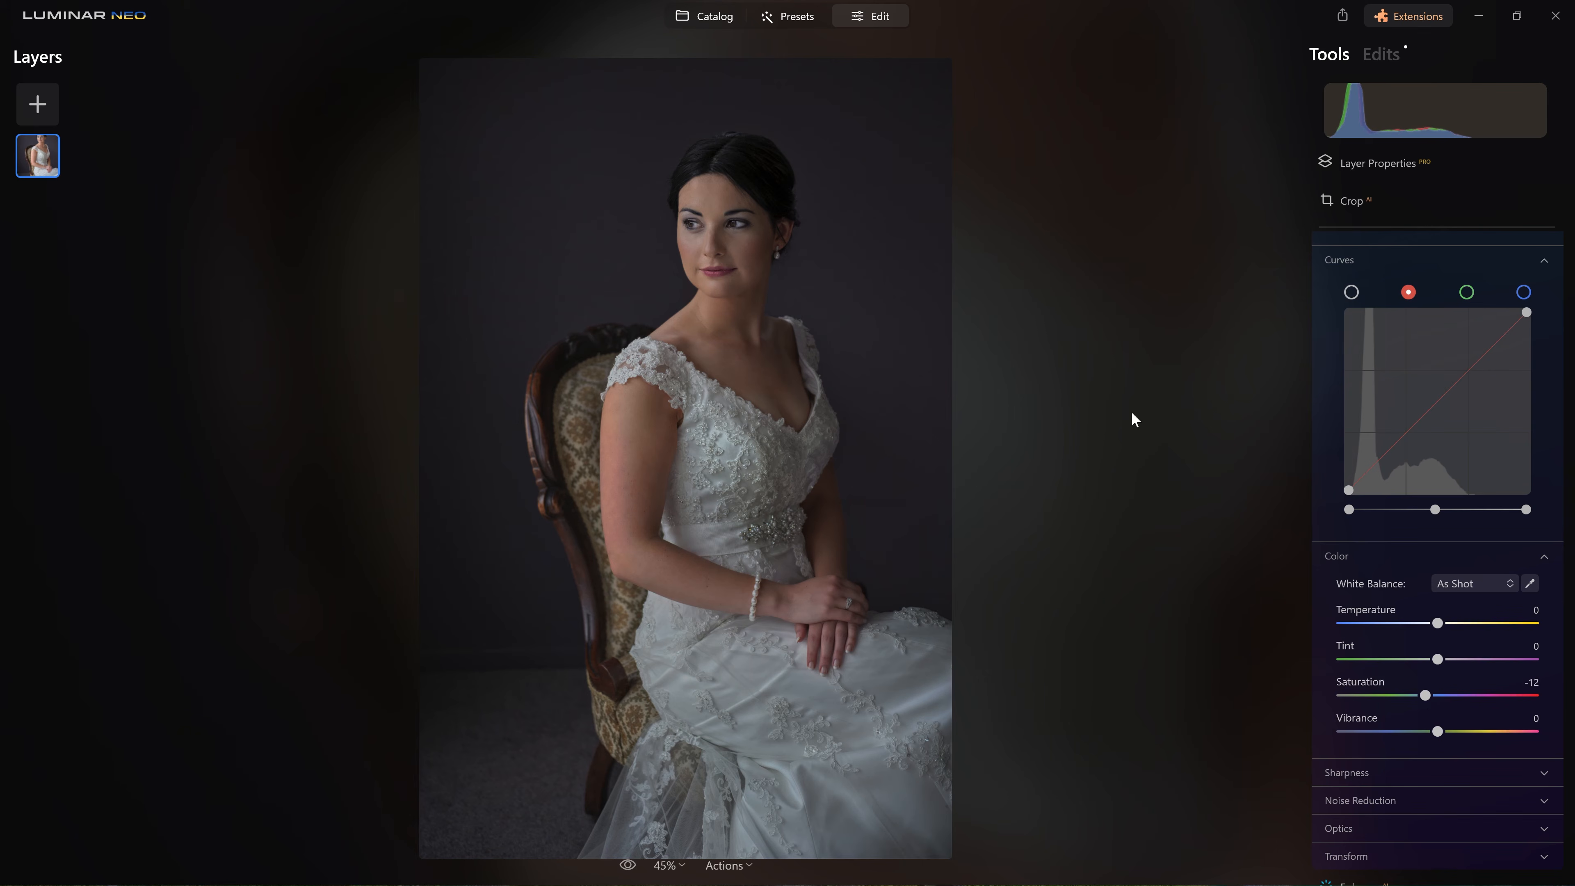
scroll(1433, 444, up, 6)
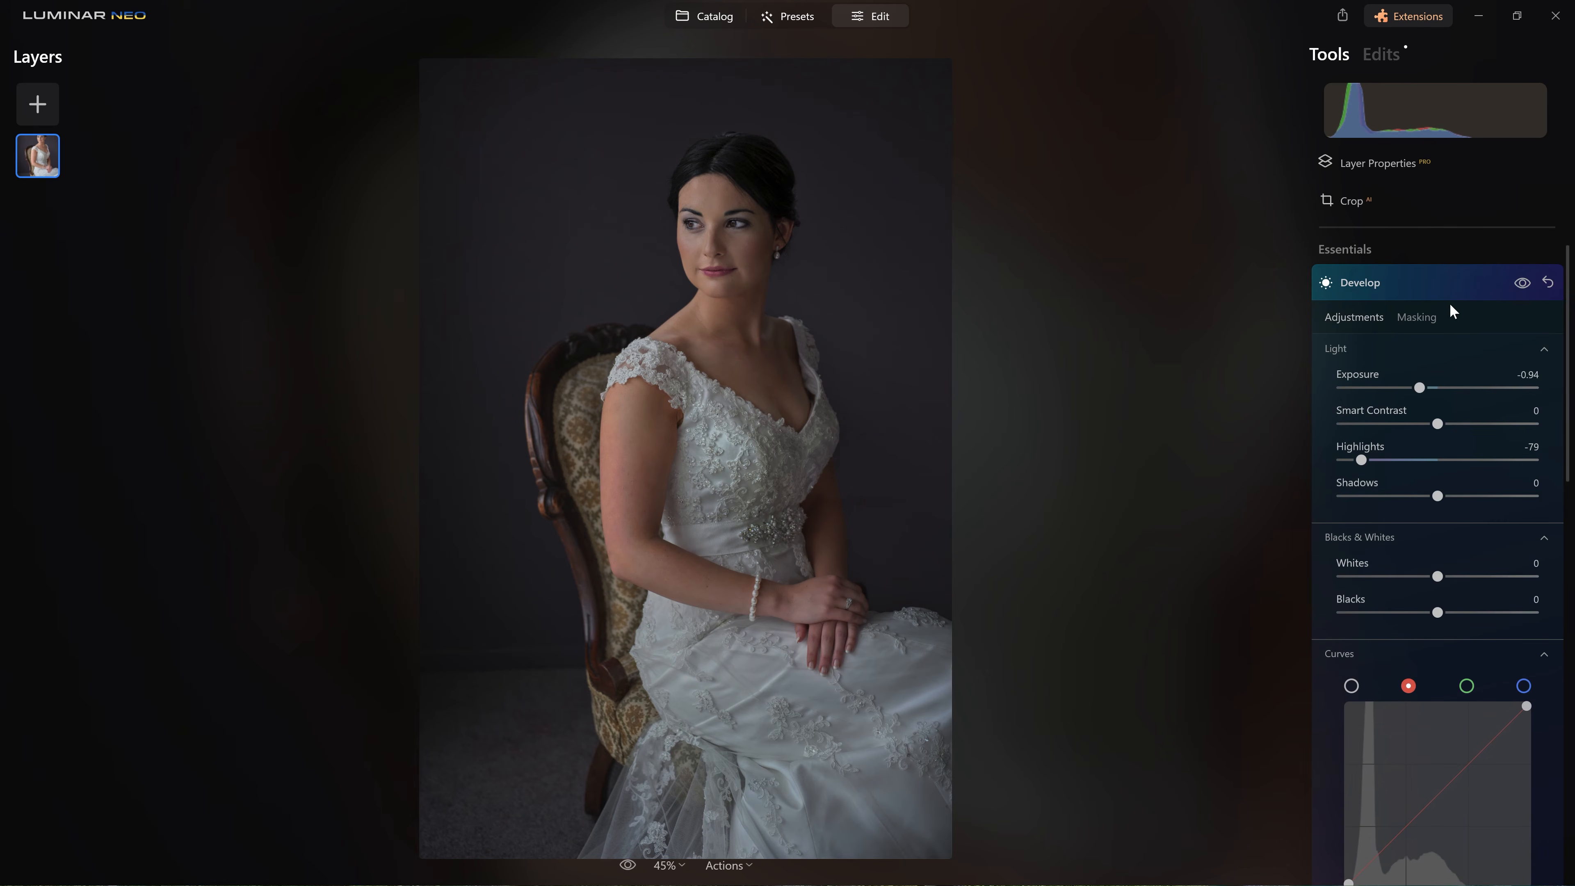
Mask the new Develop adjustment with a diagonal linear gradient from the lower-left corner of the photo to the bride's chest, and compare
click(1445, 316)
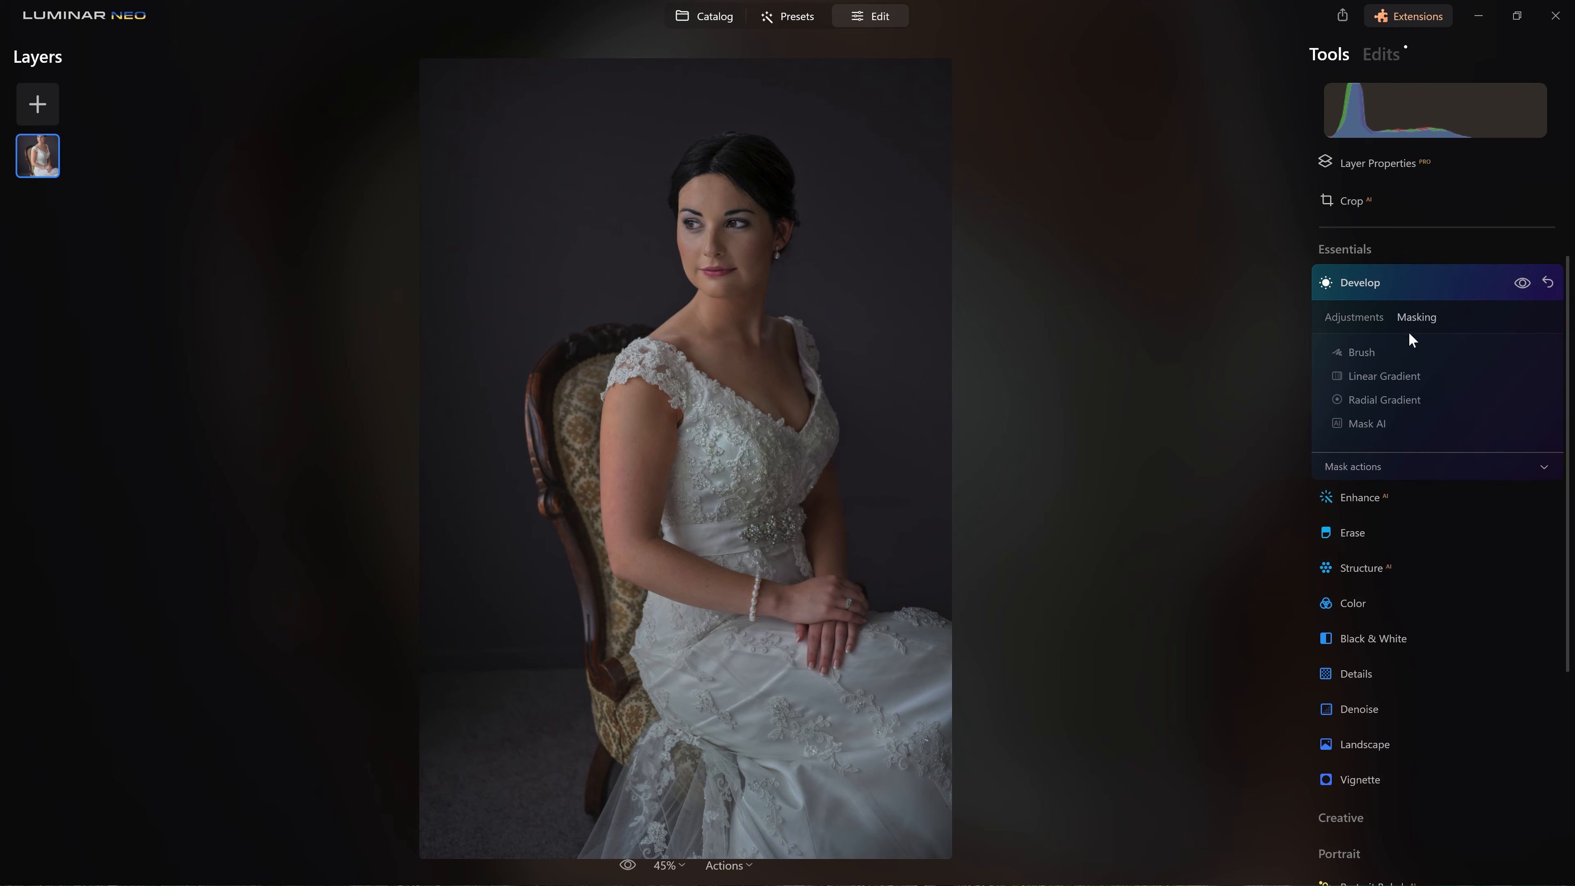
click(1400, 373)
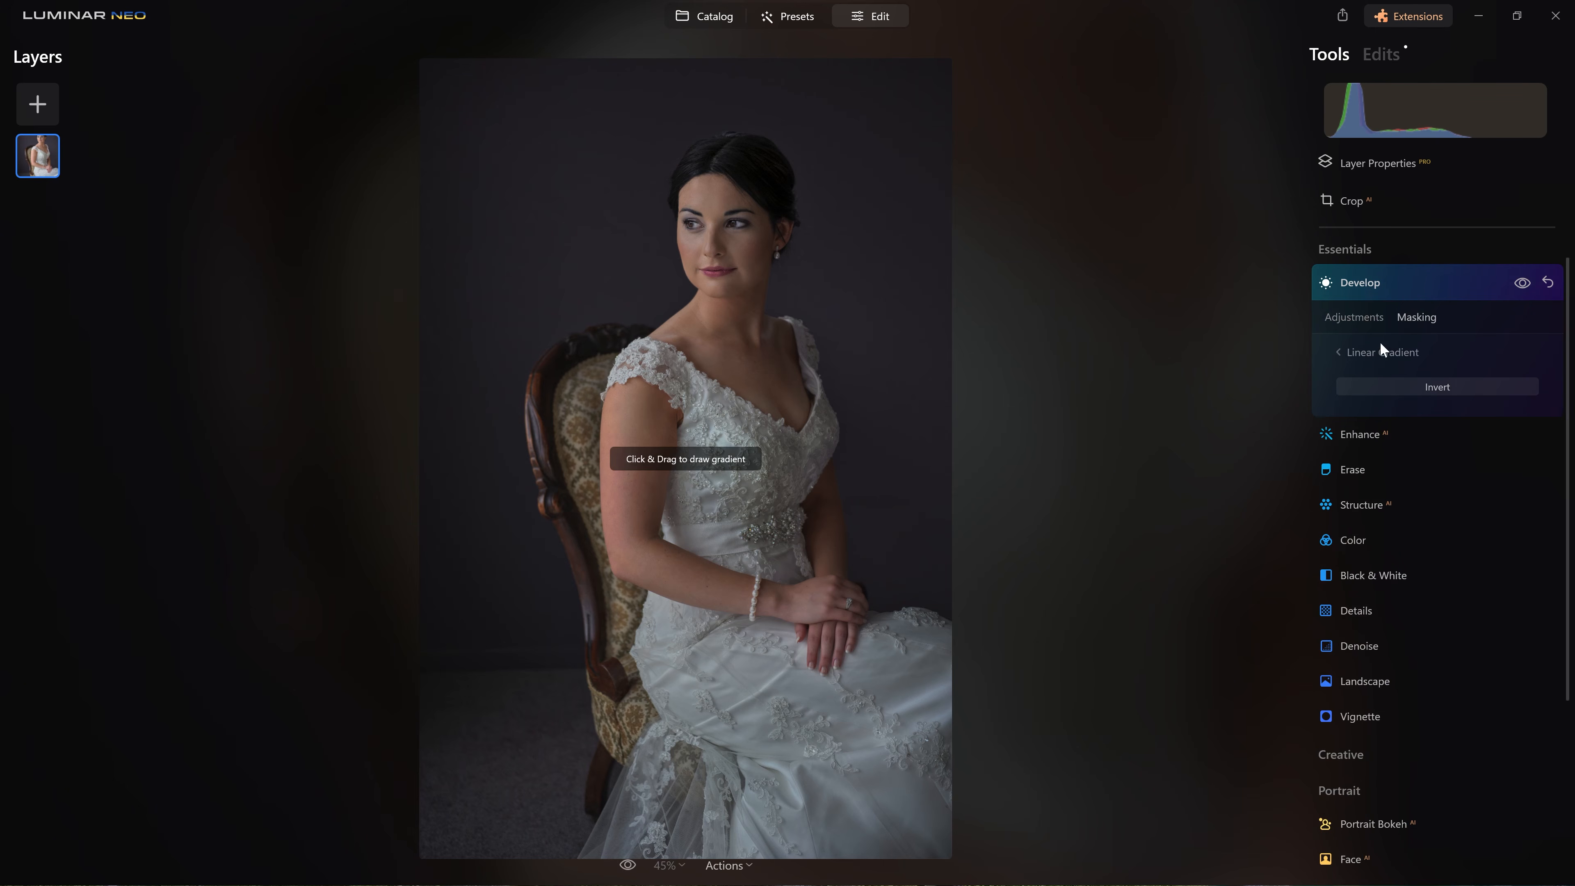
drag(496, 828, 828, 365)
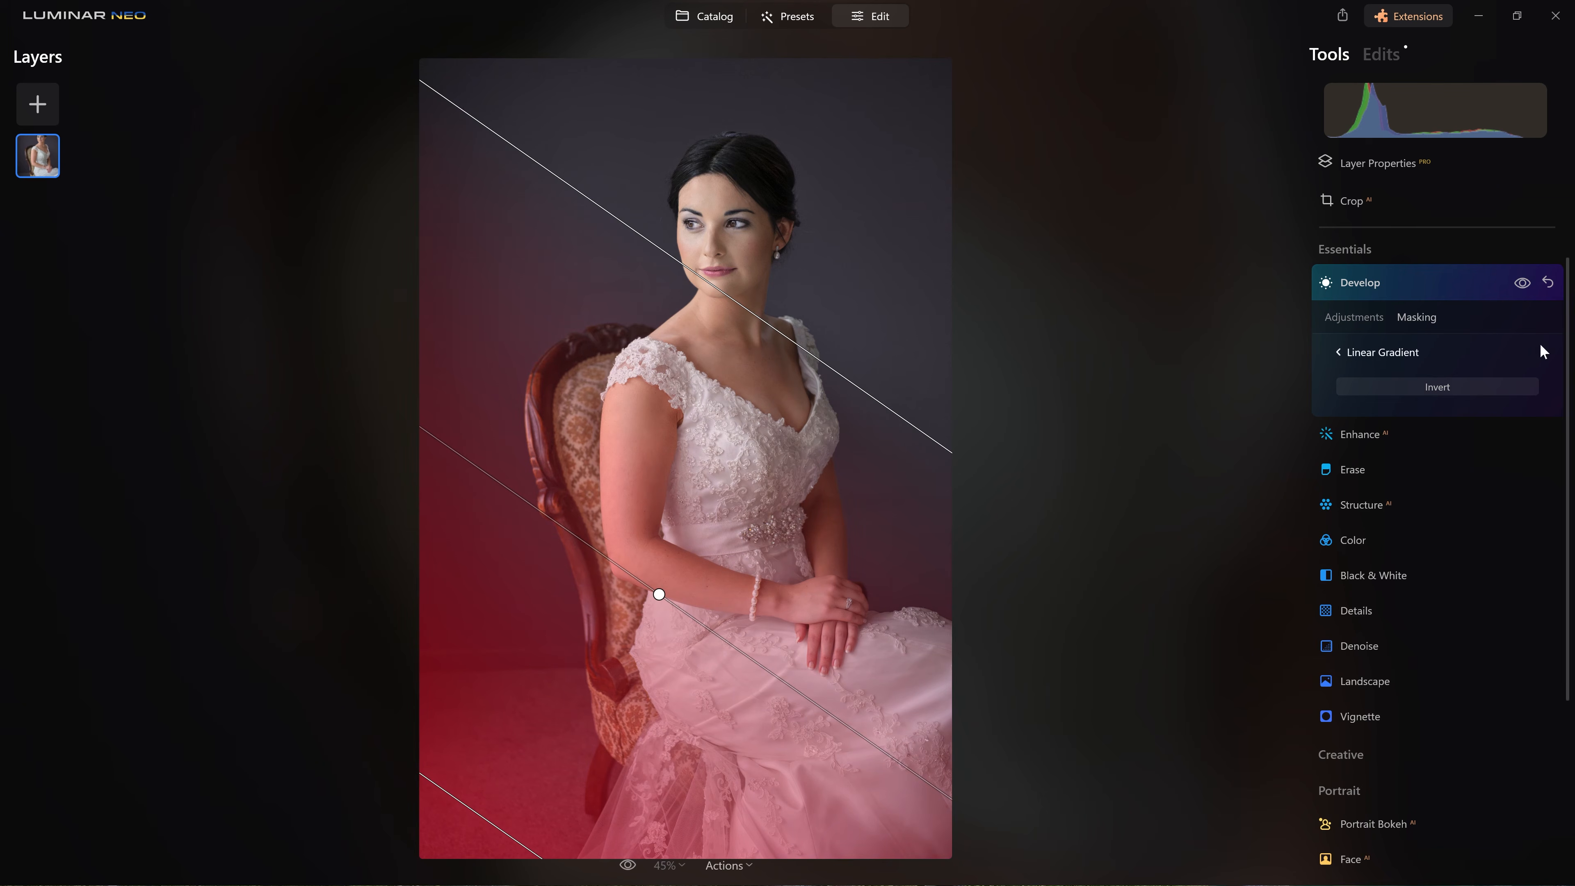
click(1407, 355)
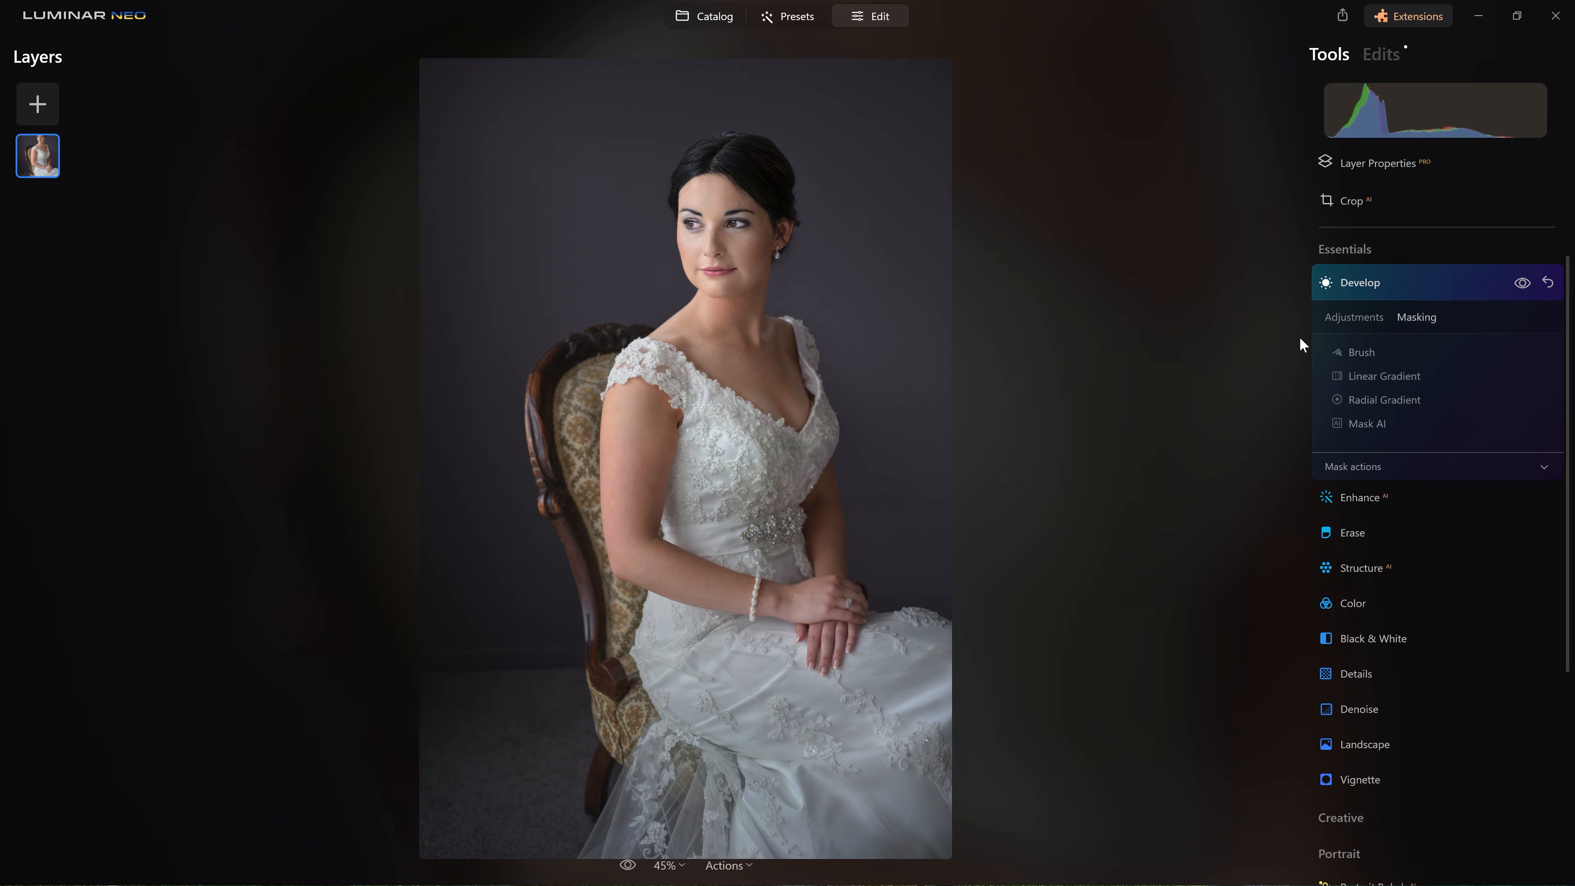
click(1520, 285)
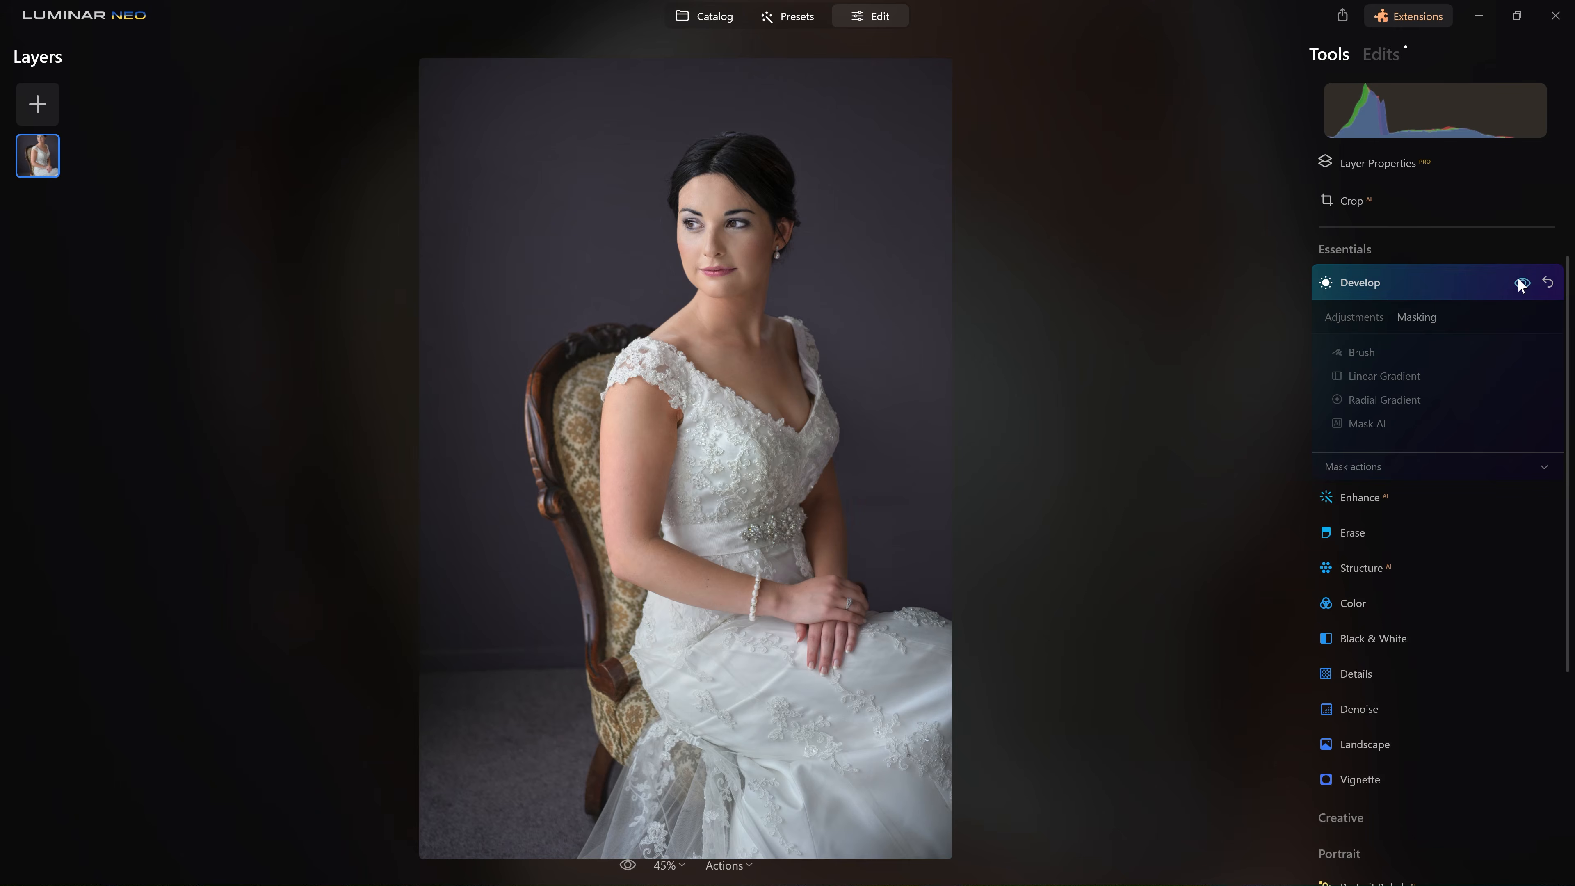
click(1521, 284)
click(1522, 284)
click(1522, 283)
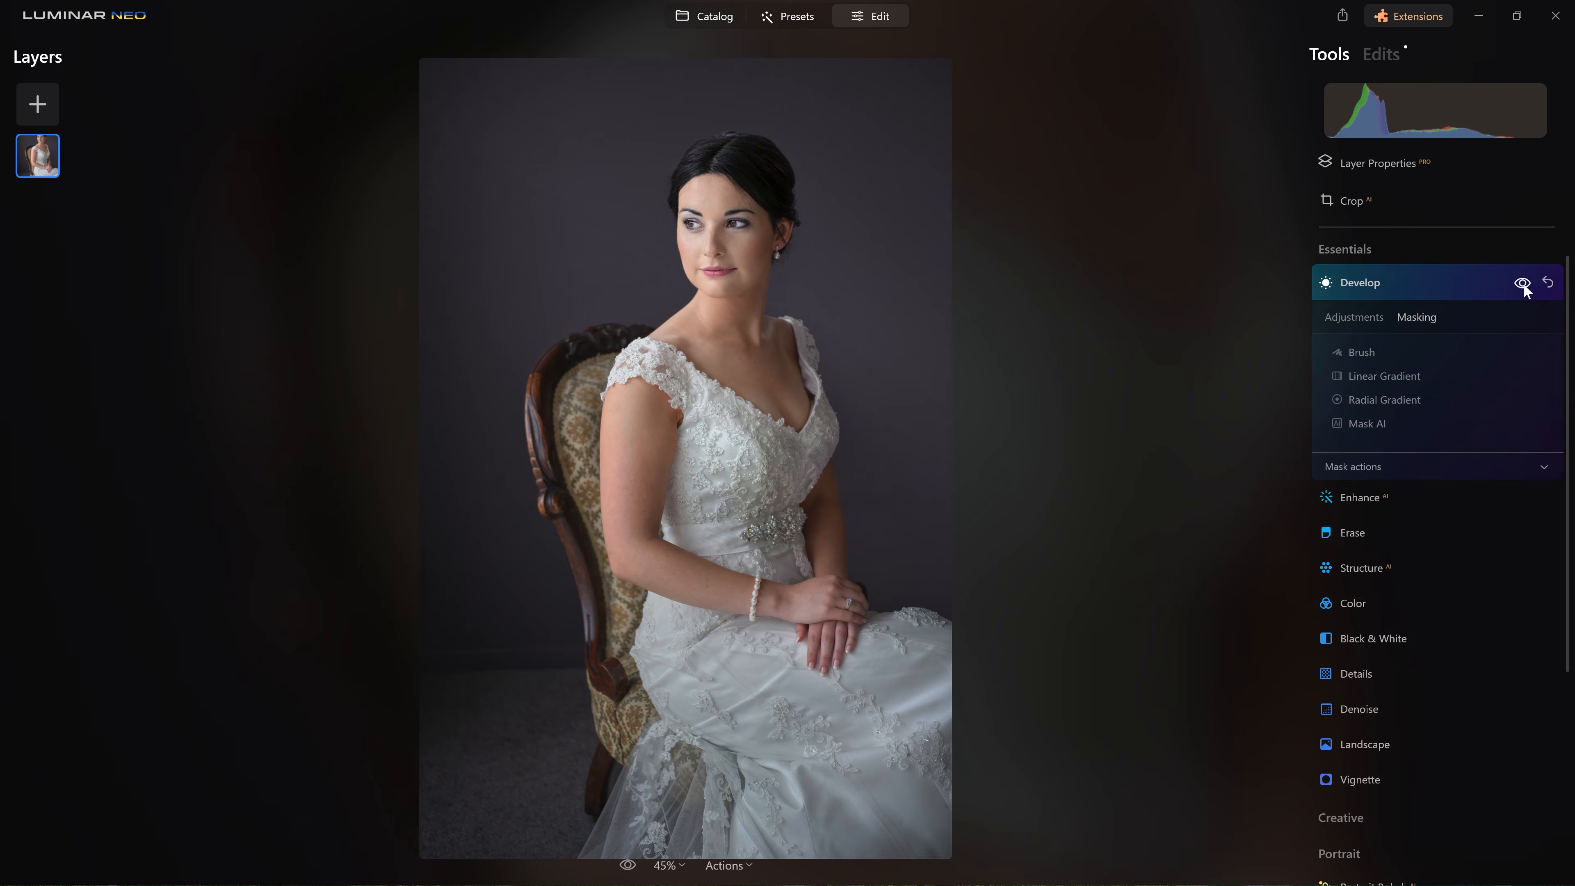
Paint the darkening into the background edges and floor with a size 239 brush at strength 54
click(1361, 351)
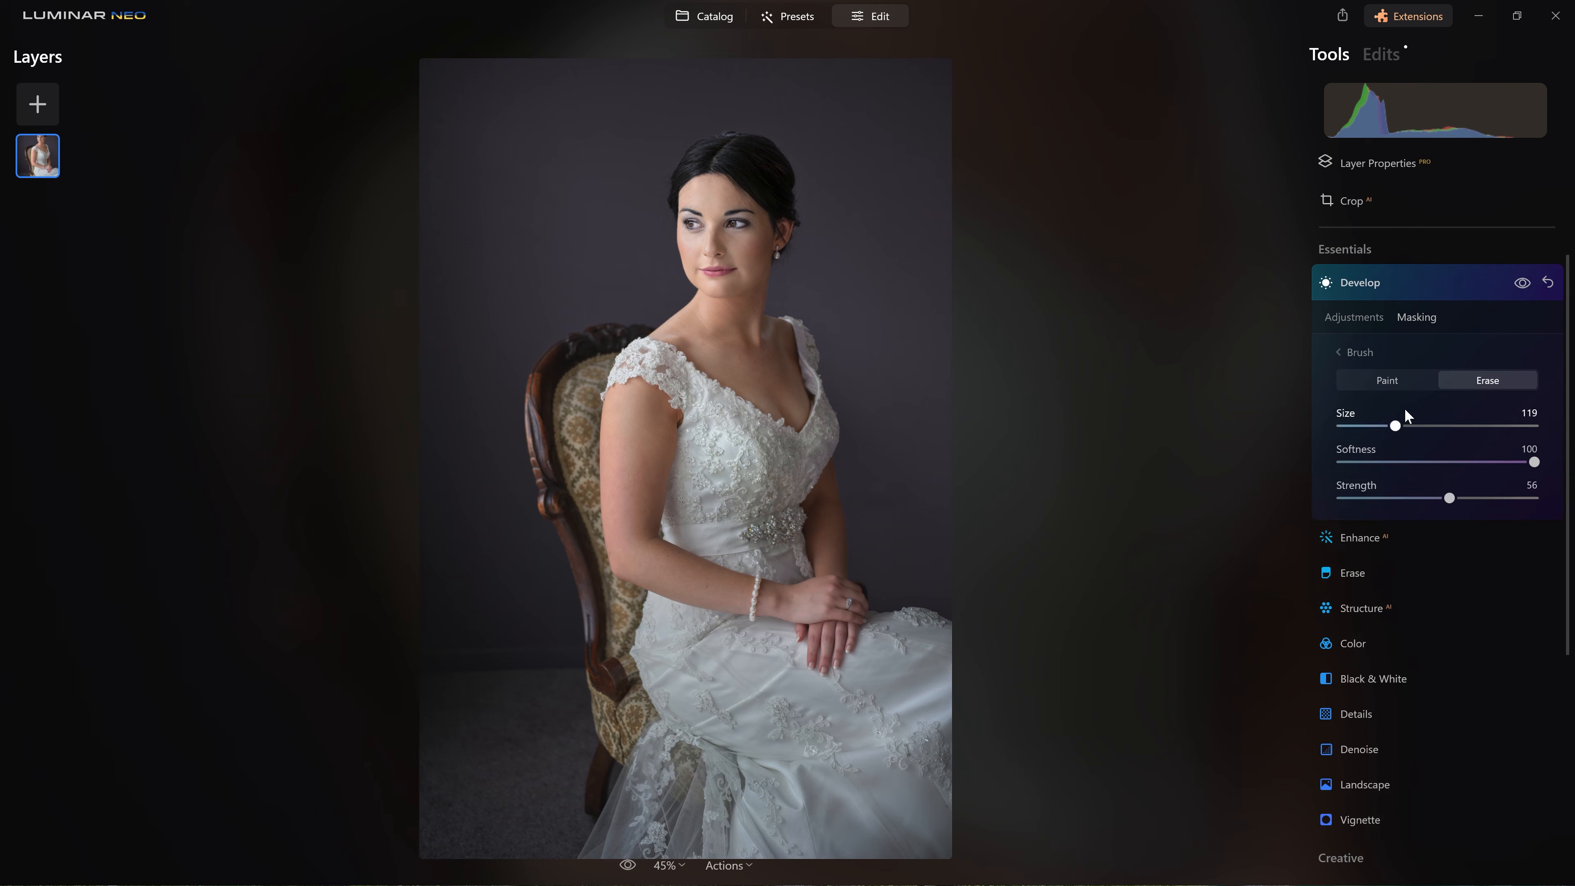
drag(1448, 505, 1444, 504)
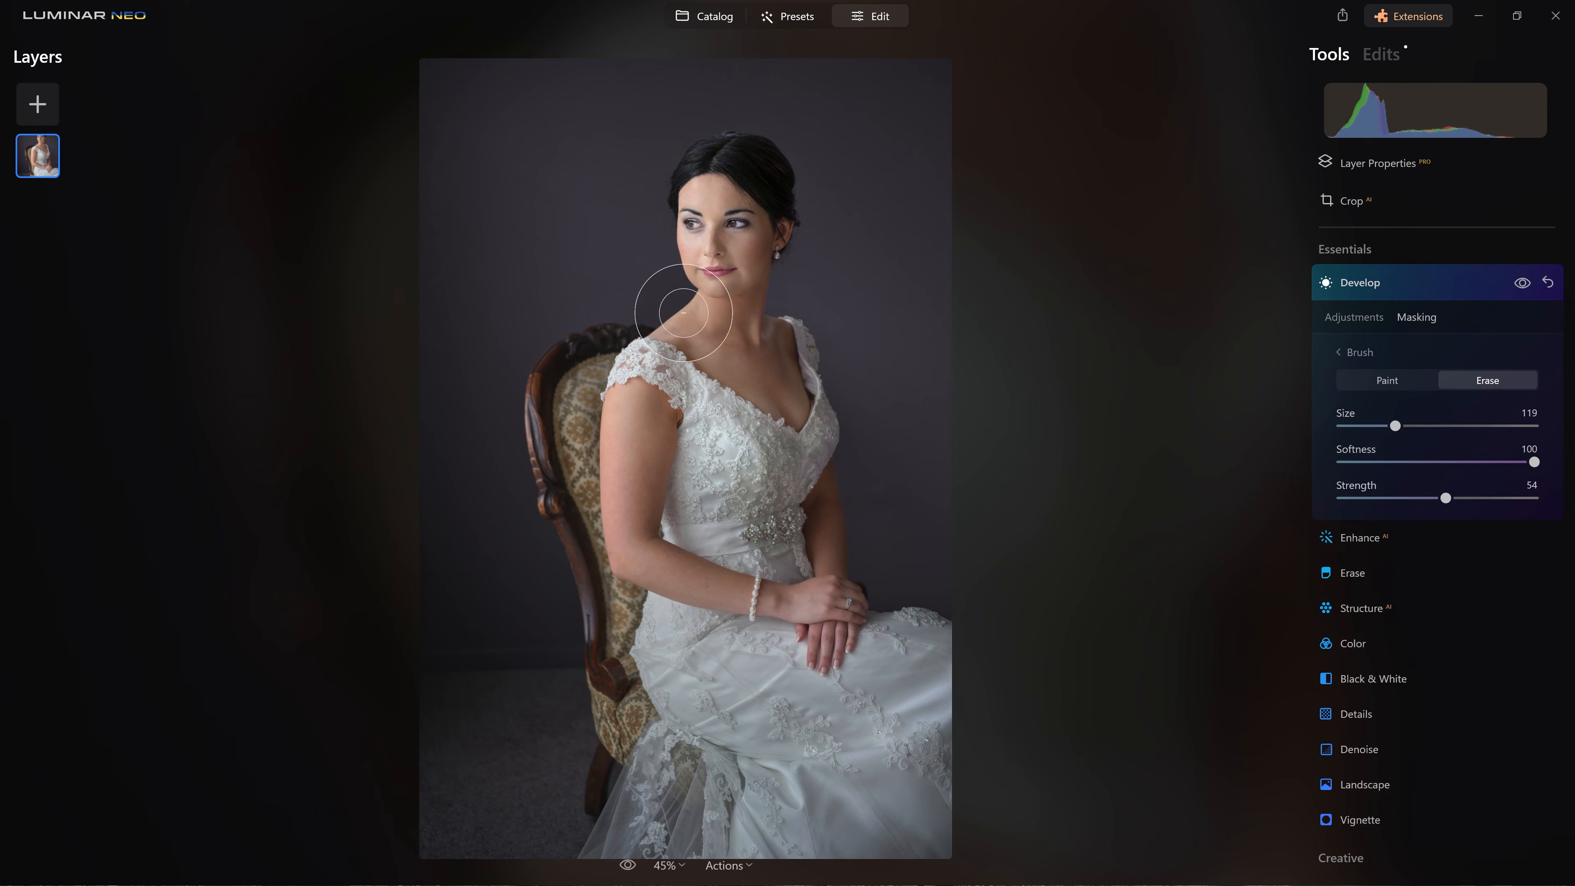
key(x)
key(bracketright)
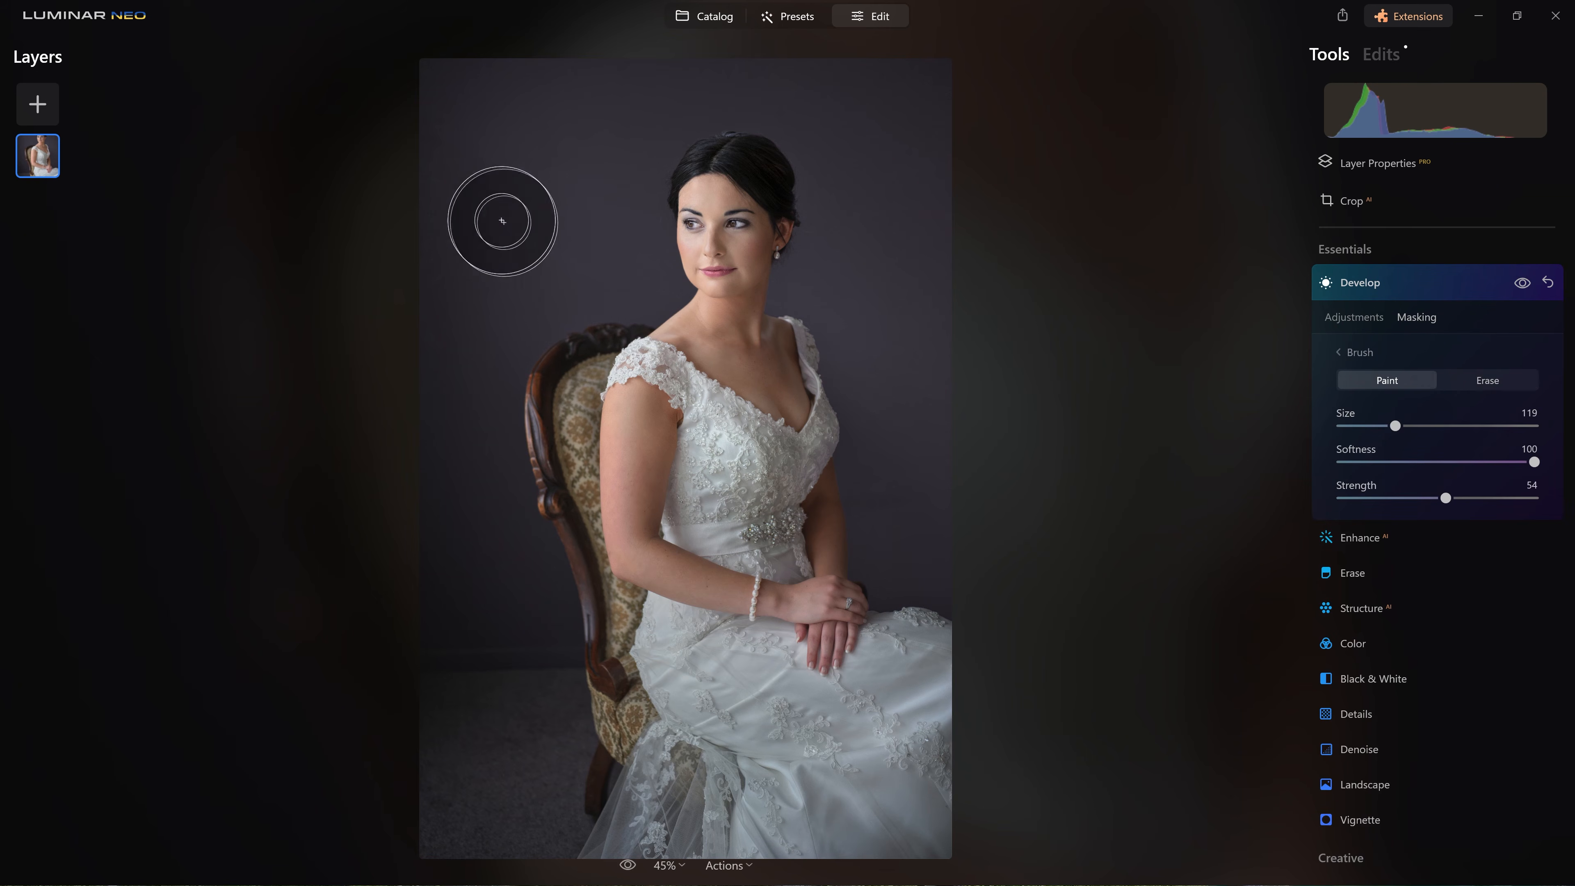
key(bracketright)
key(bracketright)
key(bracketright)
key(bracketright)
key(bracketright)
key(bracketright)
key(bracketright)
key(bracketright)
key(bracketright)
mouse_move(439, 114)
mouse_down()
mouse_move(626, 13)
mouse_move(796, 7)
mouse_move(912, 27)
mouse_move(967, 143)
mouse_move(1006, 655)
mouse_move(1052, 637)
mouse_up()
drag(759, 65, 1027, 69)
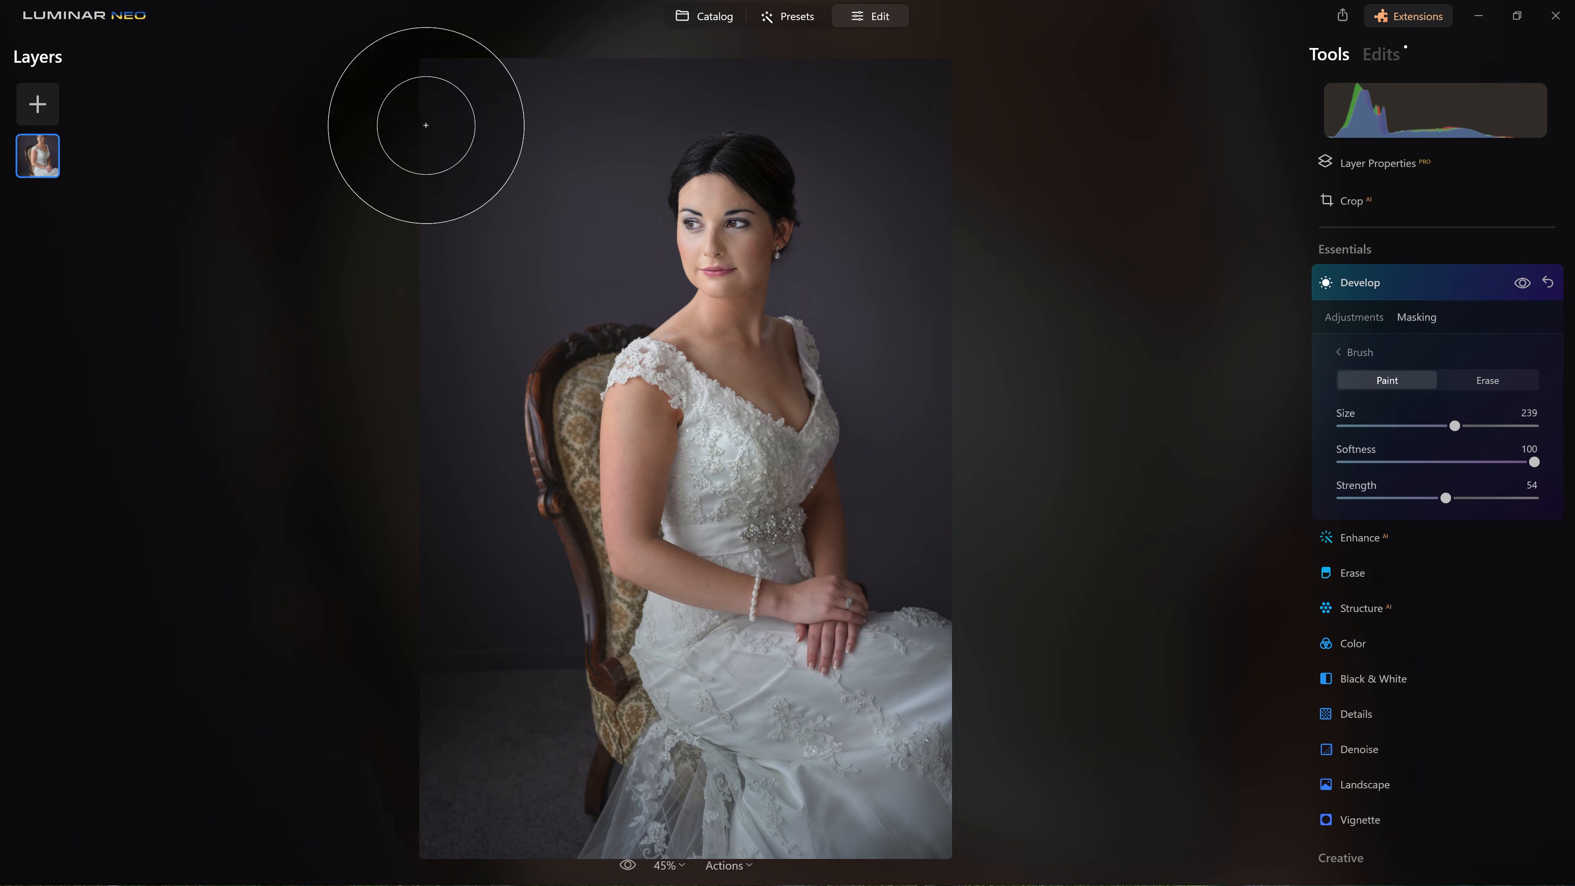
mouse_move(422, 816)
mouse_down()
mouse_move(633, 811)
mouse_move(772, 747)
mouse_up()
Erase the darkening mask from the skirt and bodice with the brush reduced to size 191, and compare
click(1486, 379)
key(bracketleft)
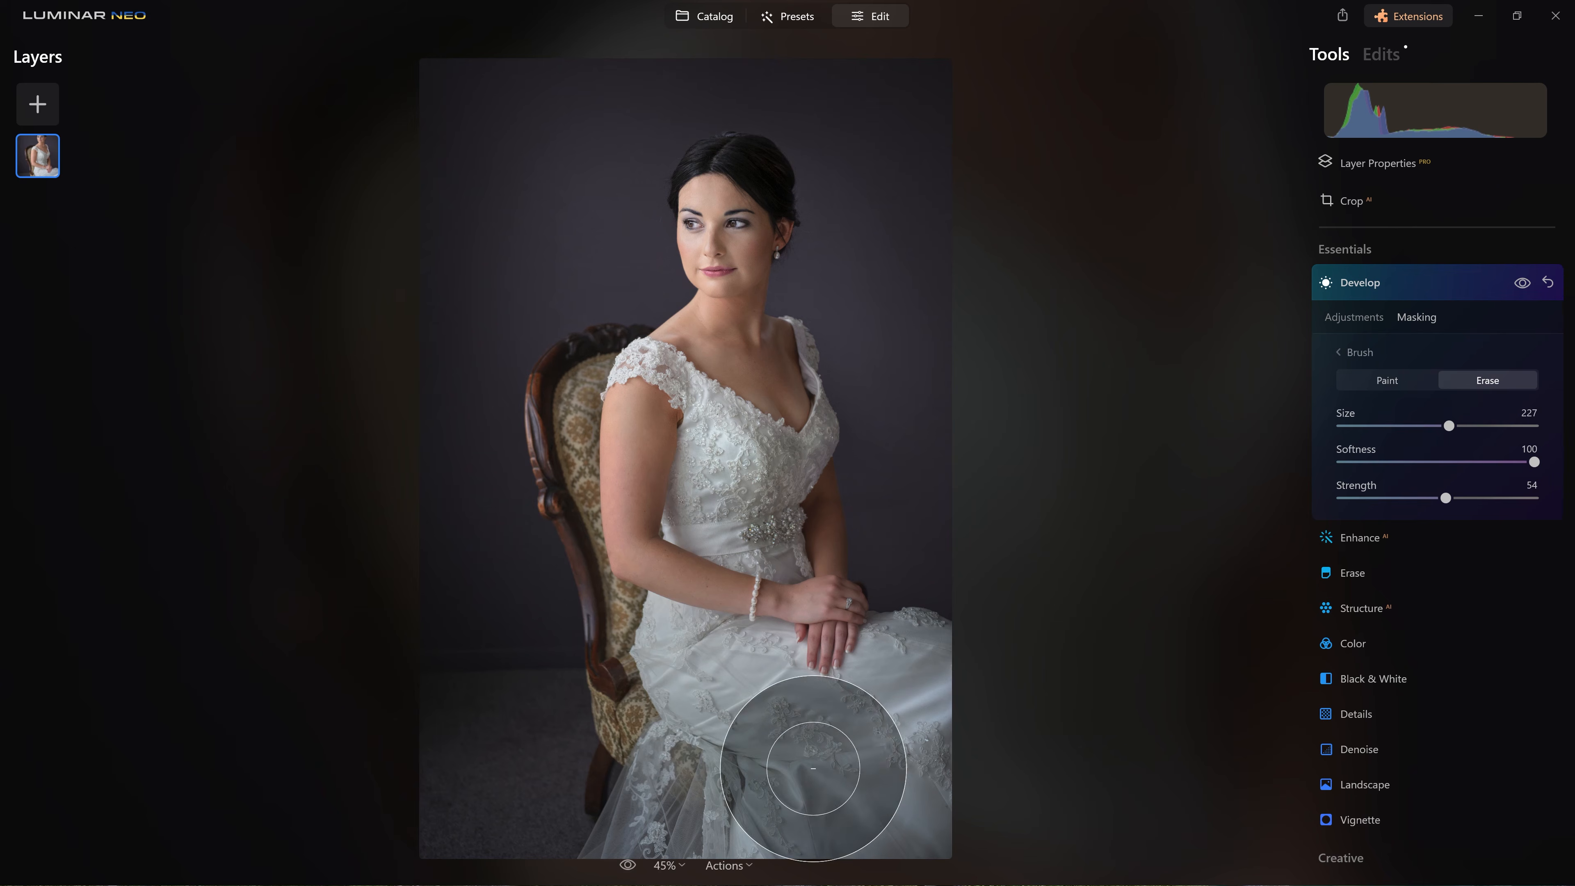
key(bracketleft)
mouse_move(782, 816)
mouse_down()
mouse_move(810, 766)
mouse_move(819, 809)
mouse_move(964, 833)
mouse_move(709, 686)
mouse_move(684, 649)
mouse_move(696, 586)
mouse_move(727, 557)
mouse_move(686, 459)
mouse_move(708, 617)
mouse_move(750, 683)
mouse_up()
mouse_move(675, 546)
mouse_down()
mouse_move(692, 478)
mouse_move(722, 505)
mouse_up()
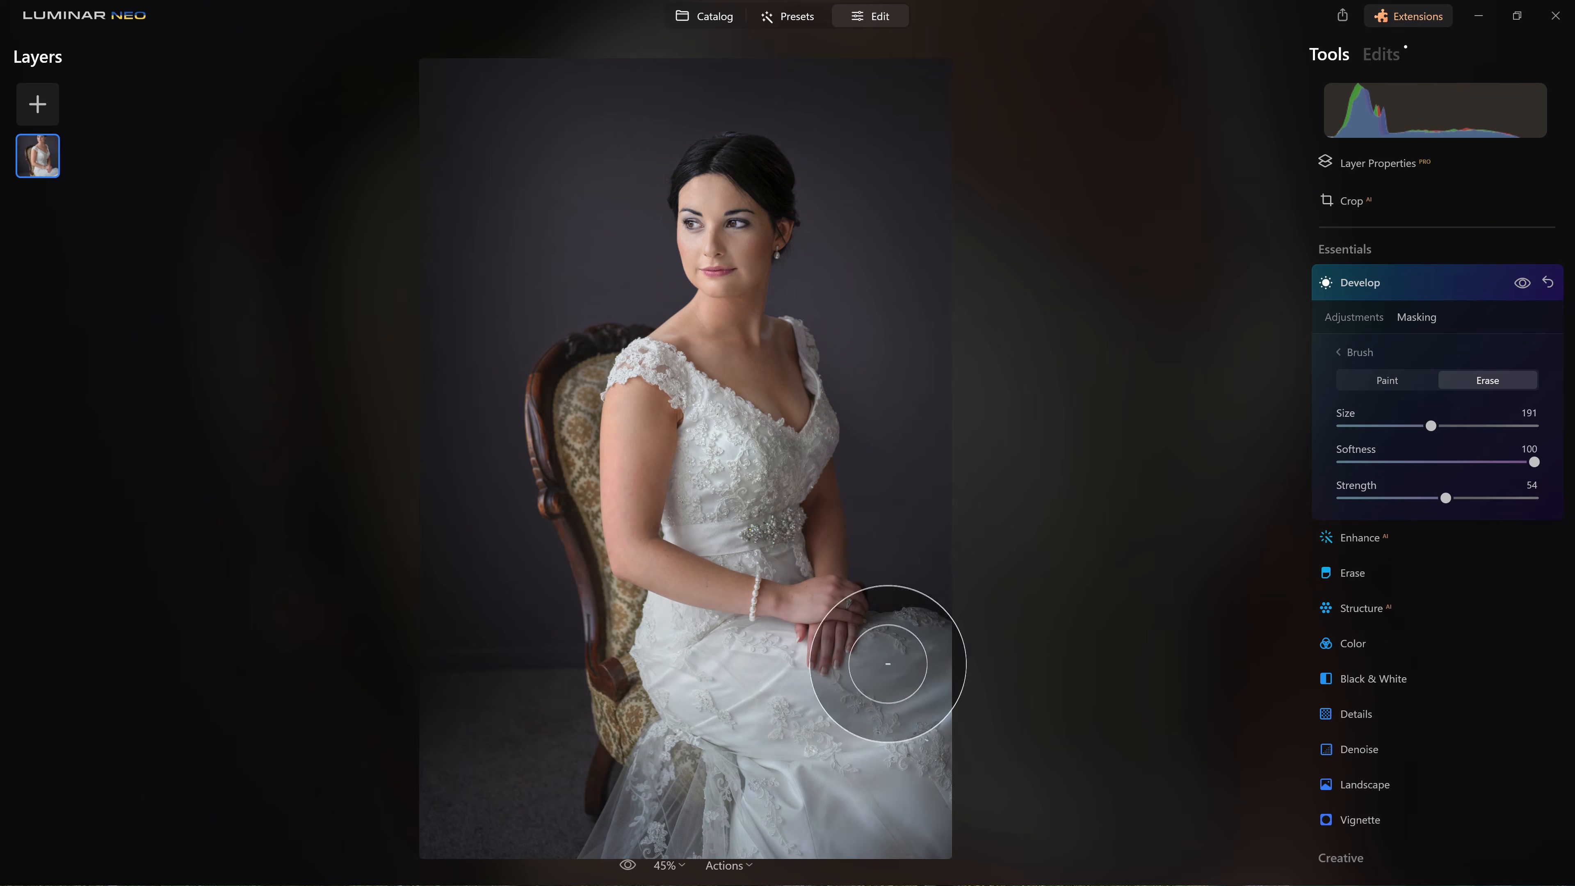
click(1522, 283)
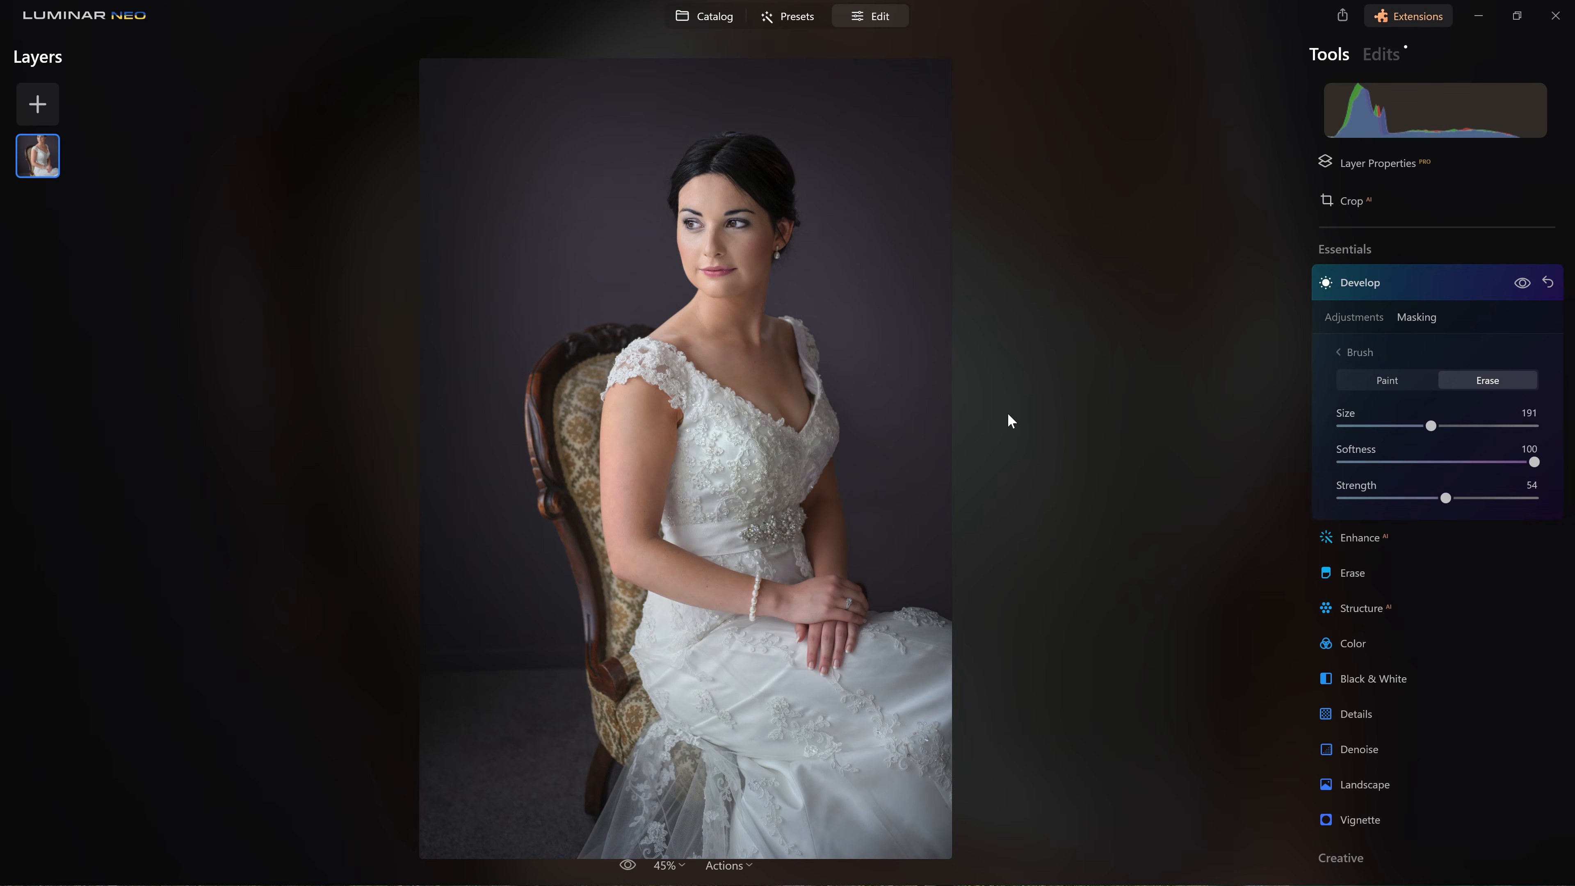
Crop the portrait slightly tighter around the bride at the original ratio
click(1356, 202)
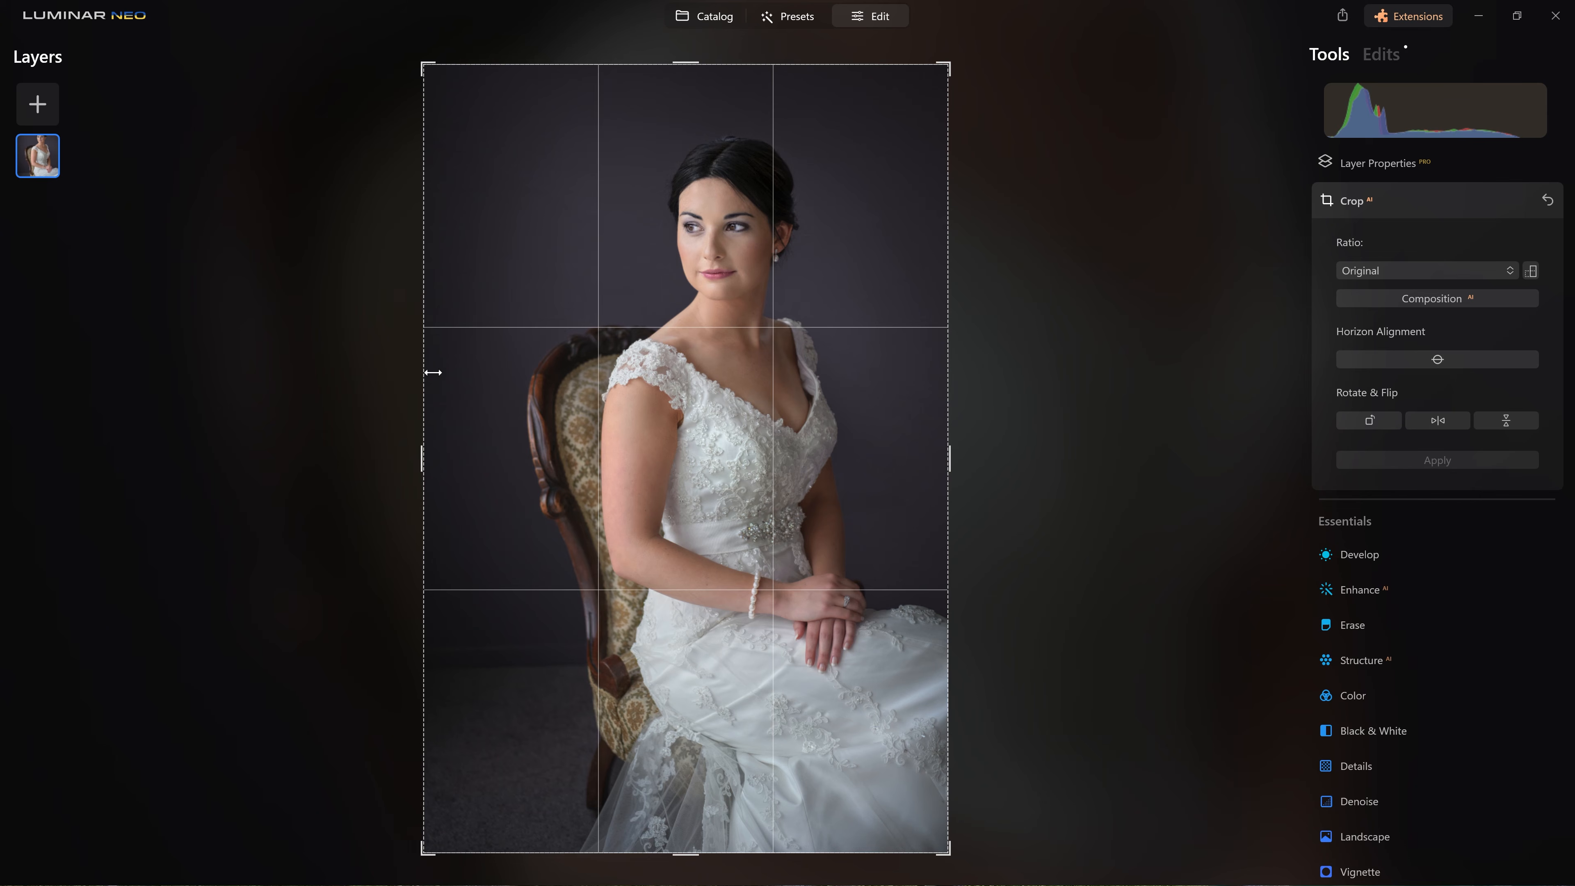
drag(427, 362, 442, 369)
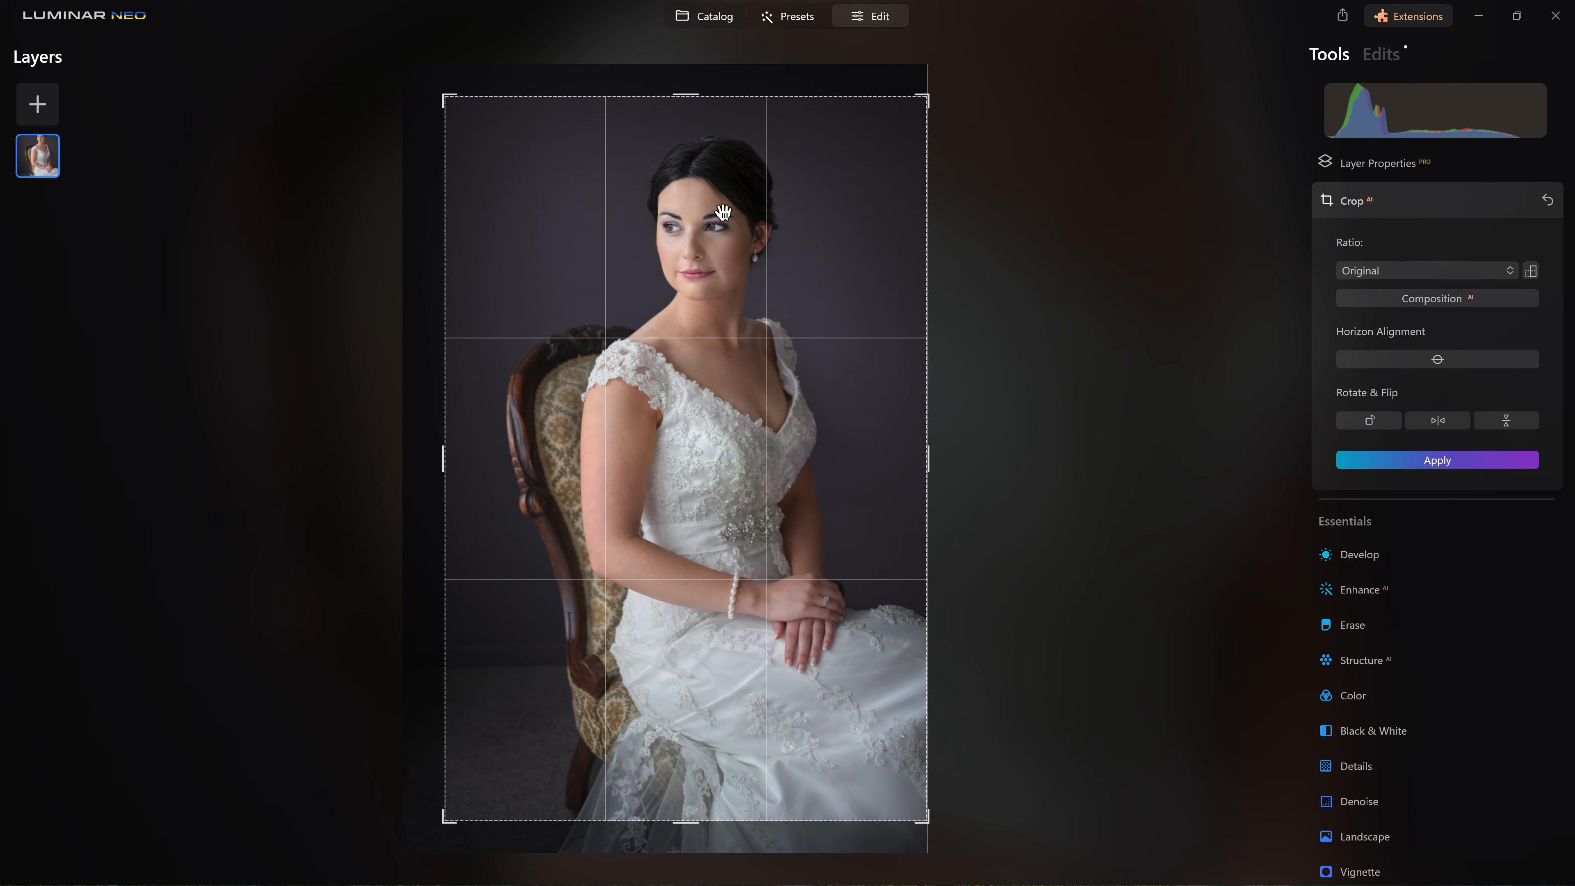
click(1443, 461)
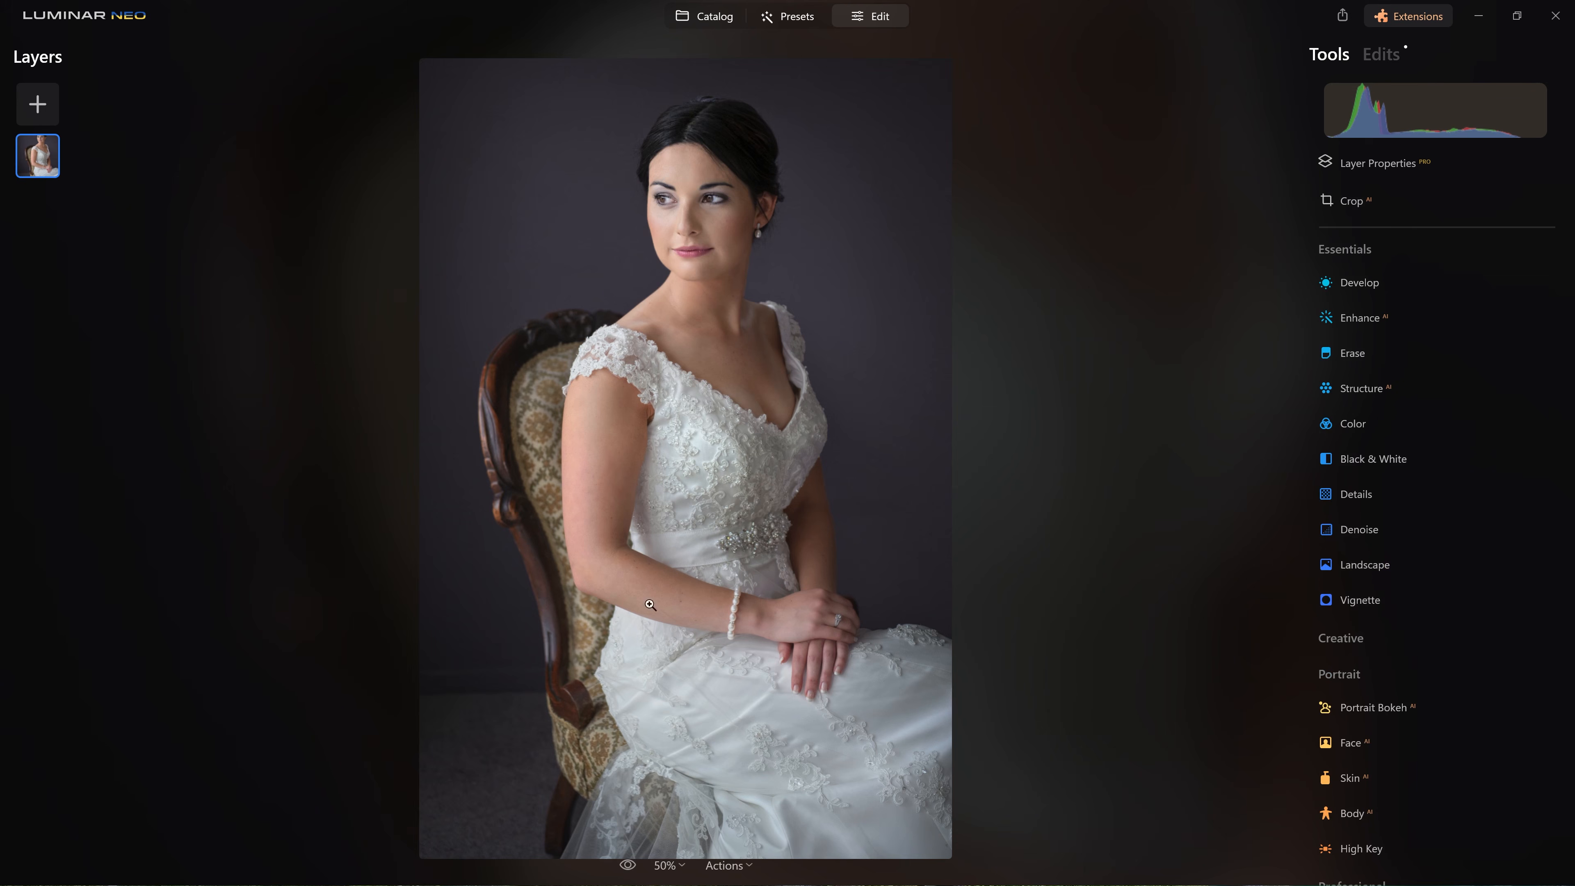
Compare the whole cropped portrait with its unedited version
click(629, 865)
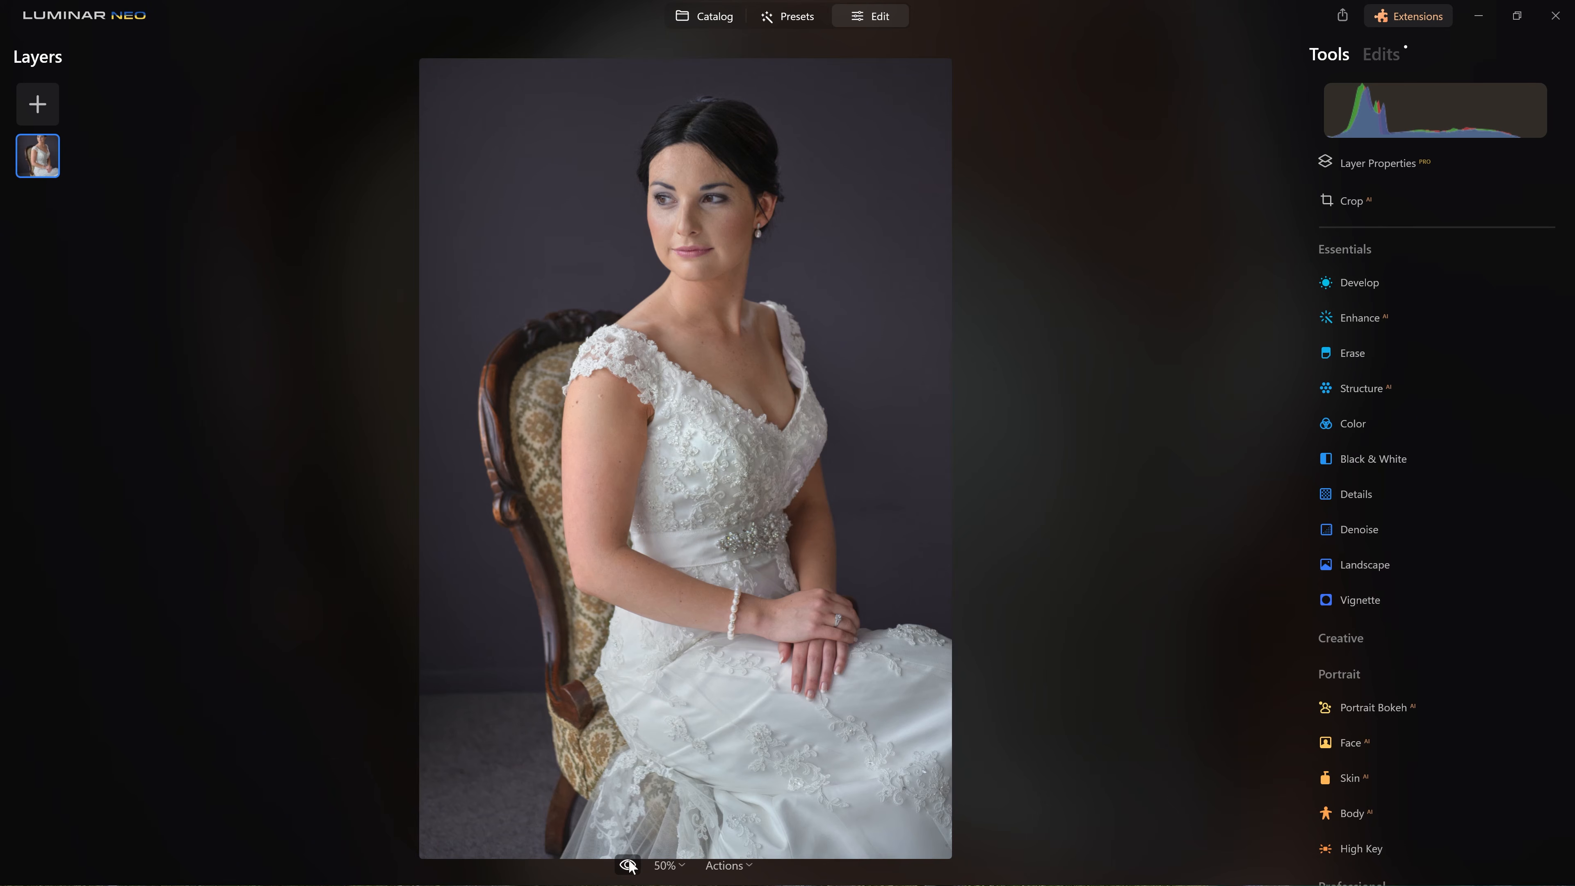
click(629, 865)
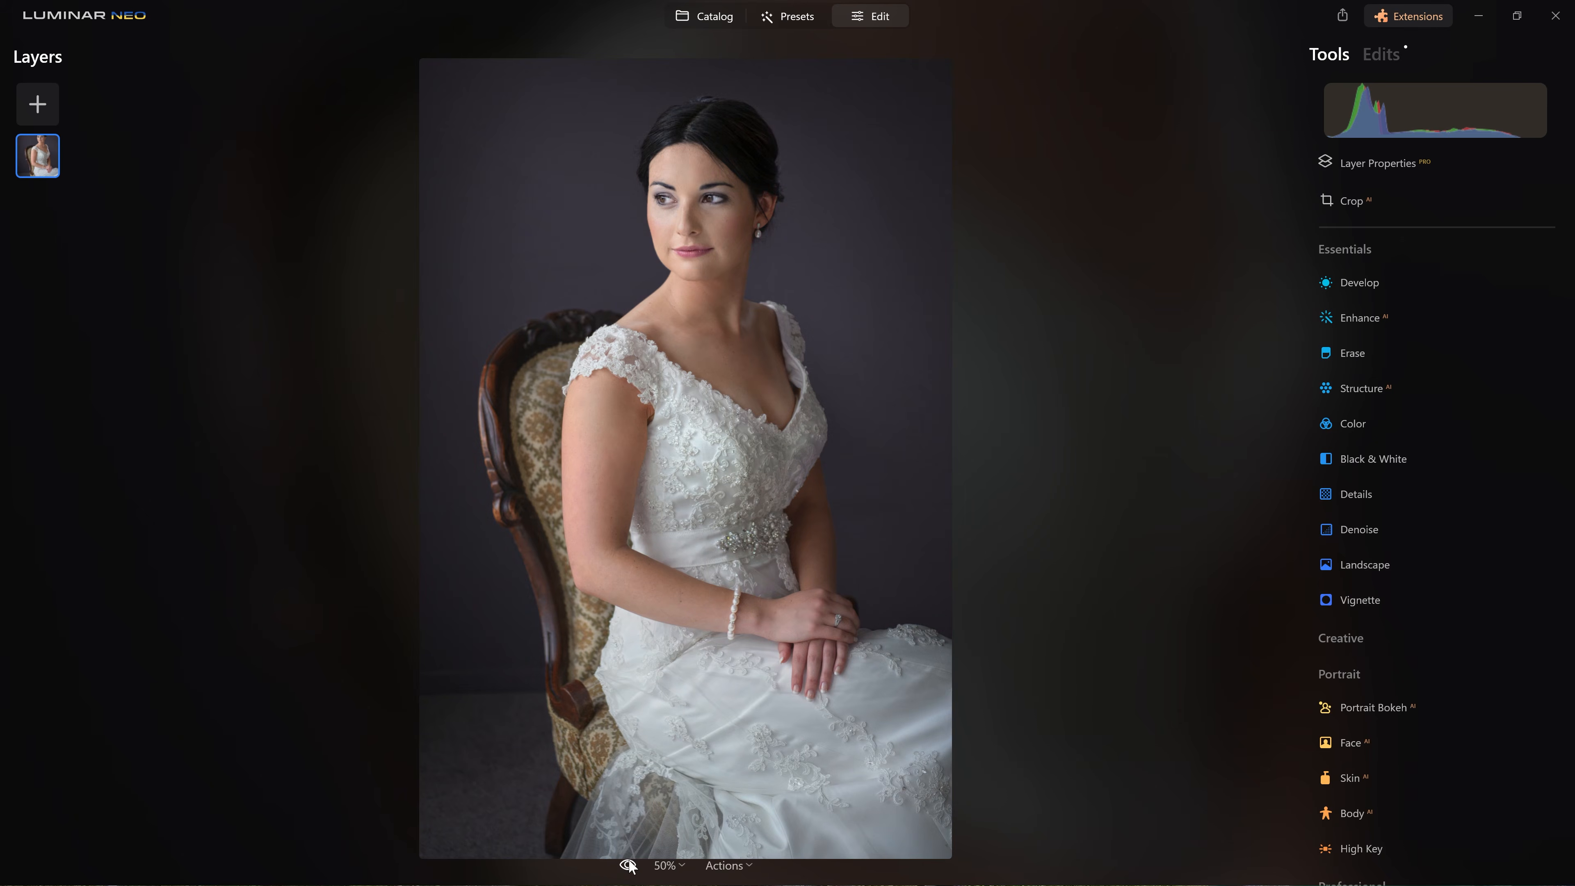
click(629, 865)
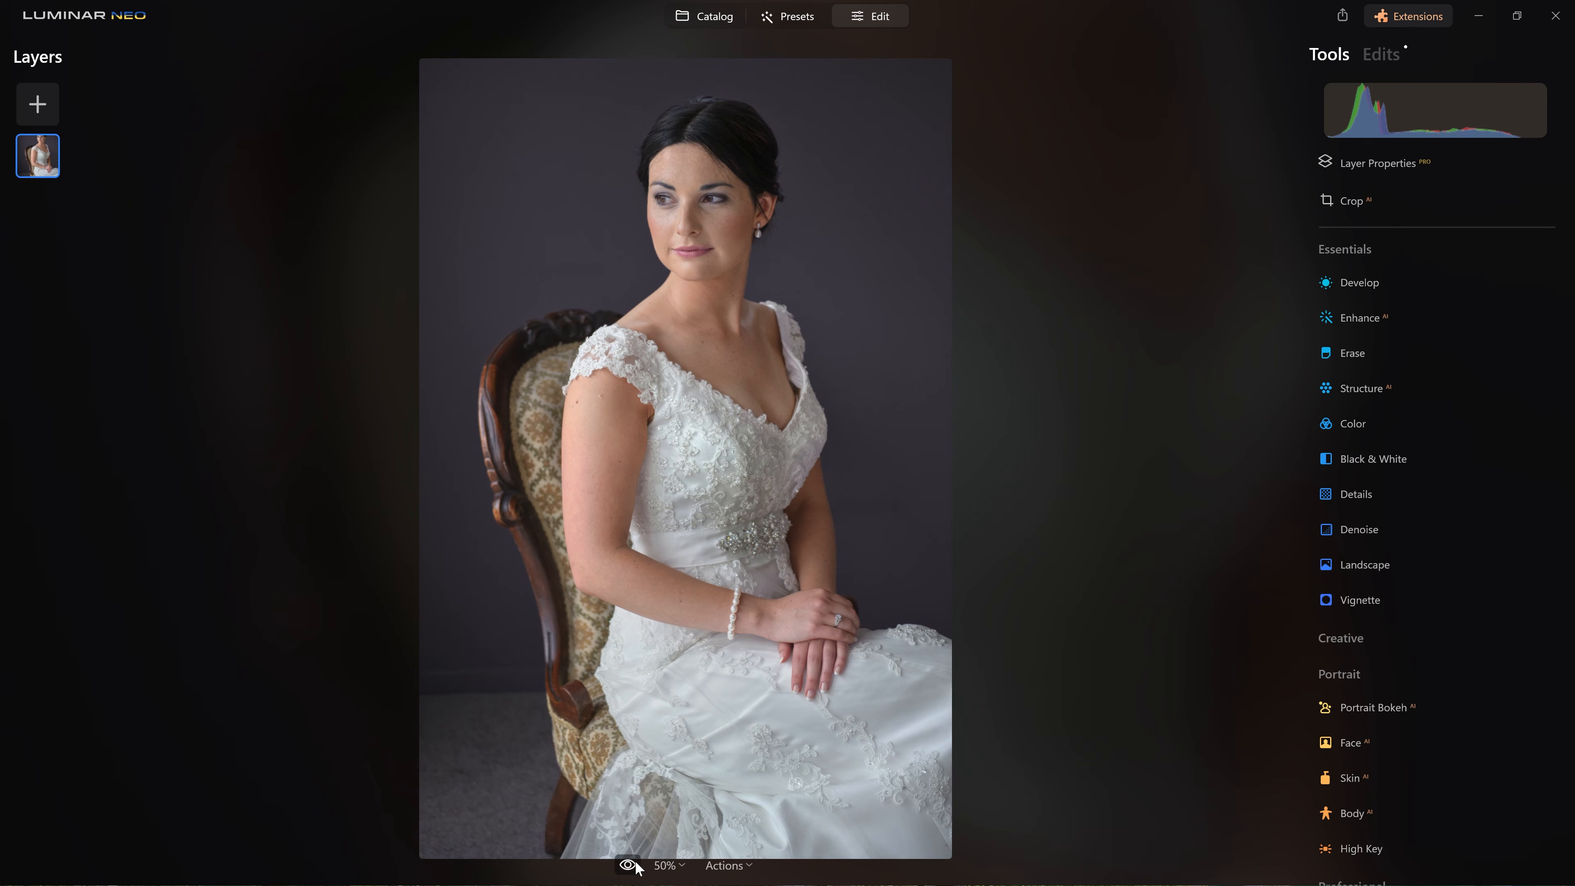
click(628, 865)
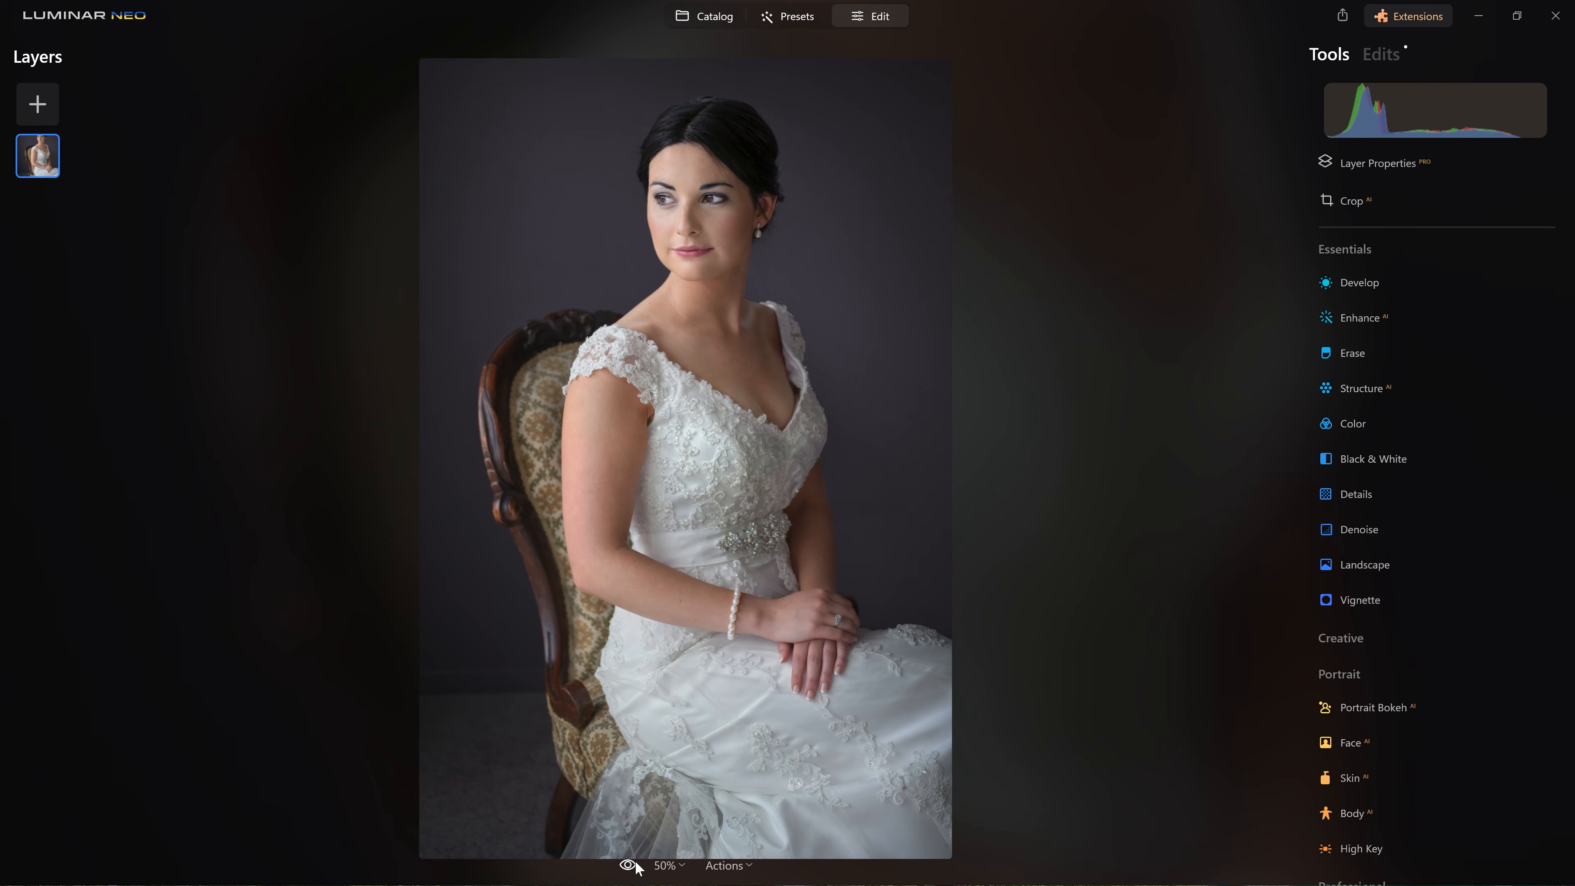
Inspect the bride's face at 200% and compare the retouching with the unedited version
click(667, 865)
click(688, 753)
drag(716, 288, 757, 881)
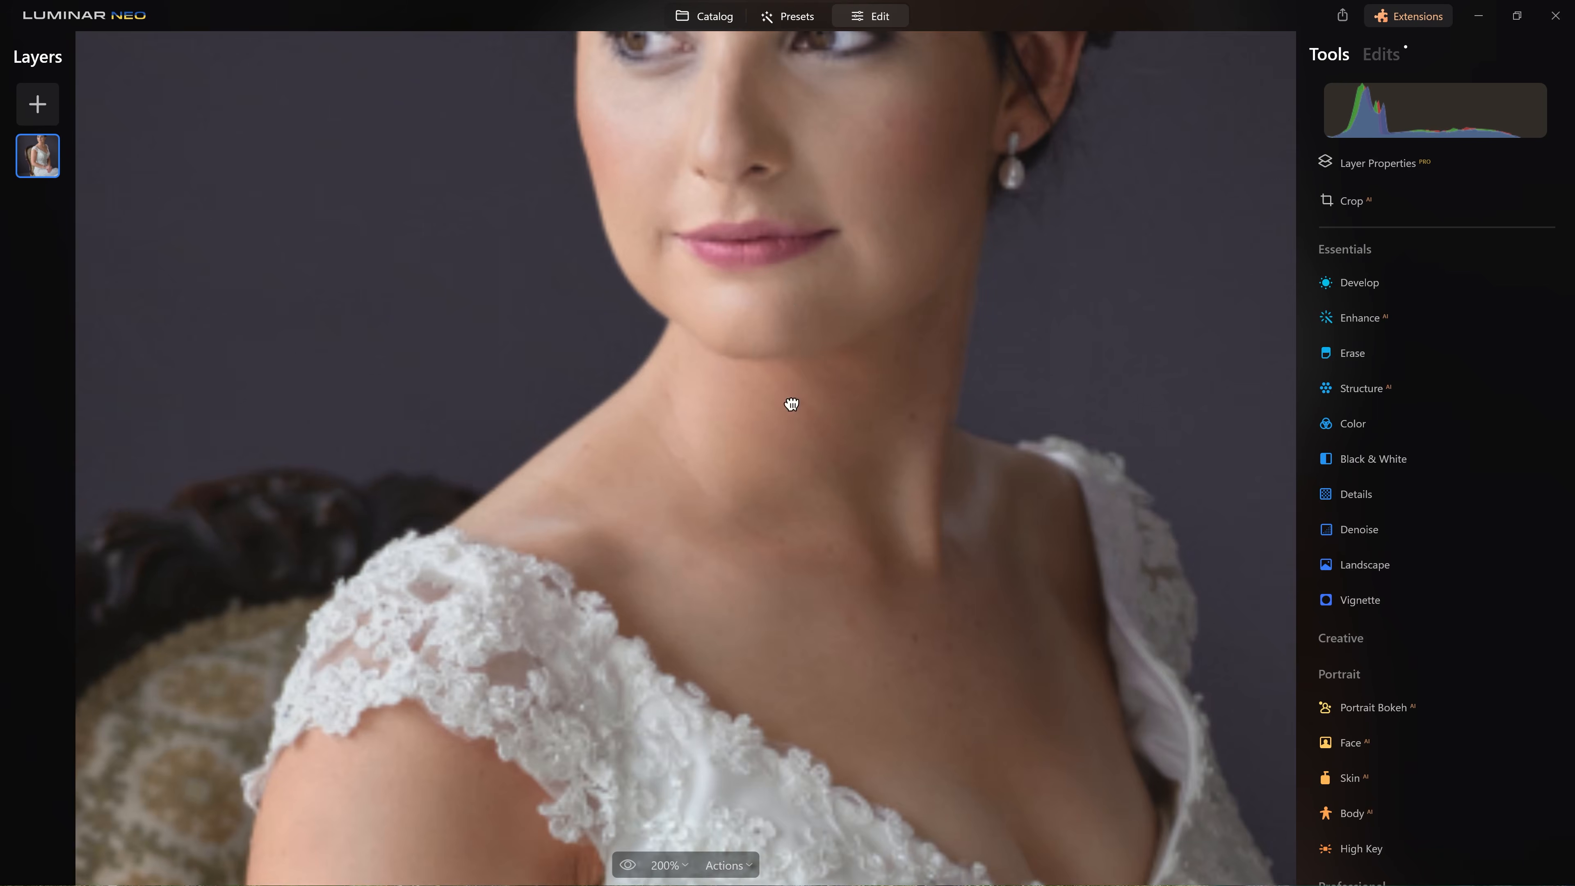
drag(602, 563, 620, 849)
click(622, 867)
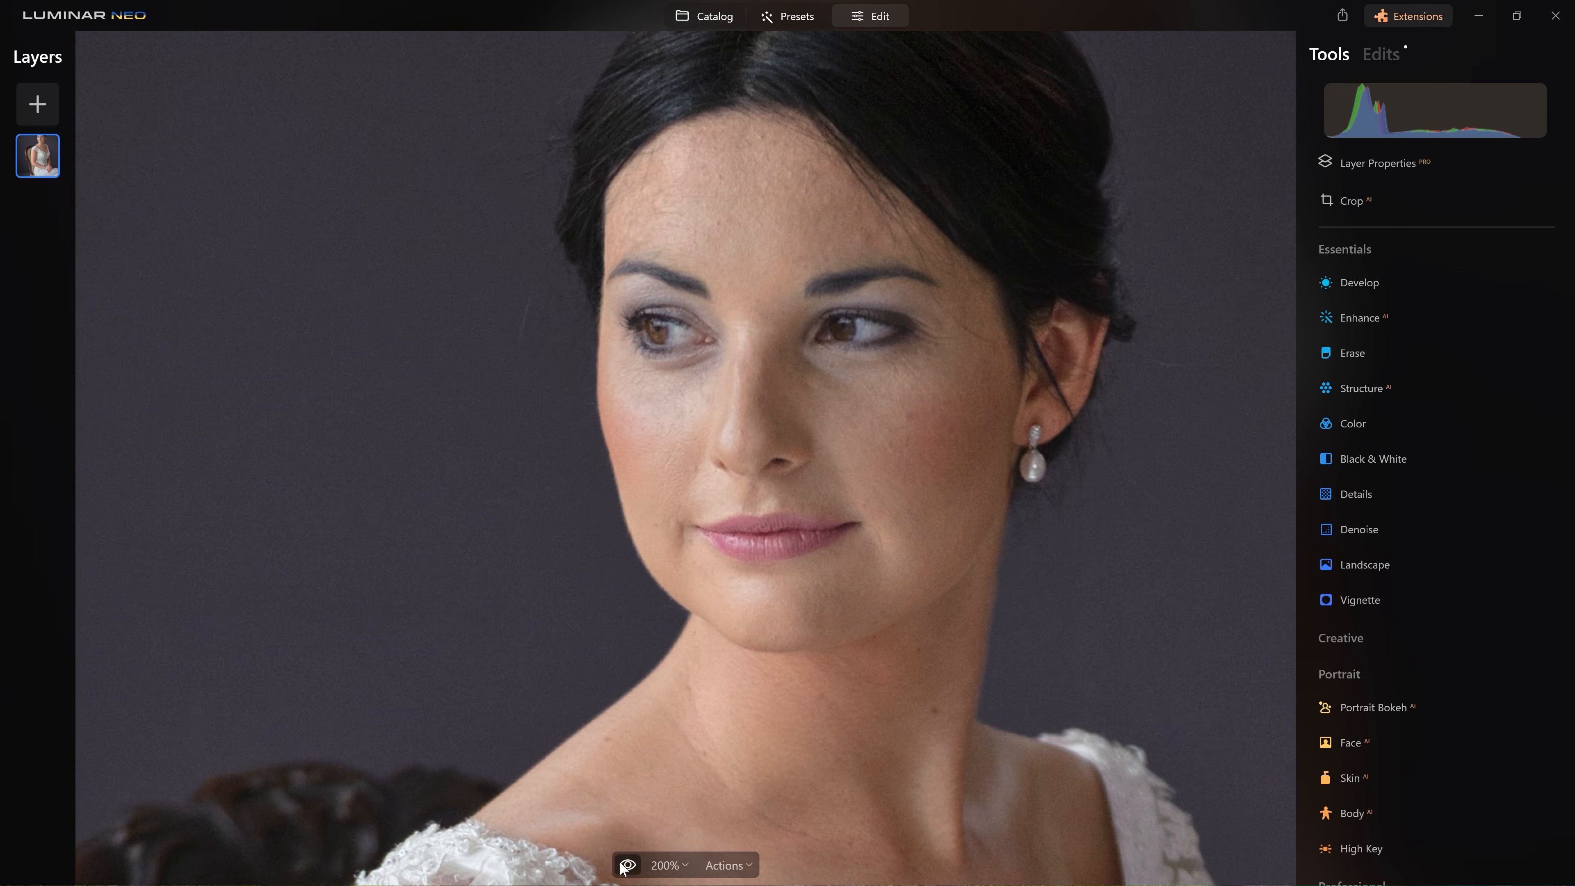
click(623, 866)
click(623, 867)
click(622, 867)
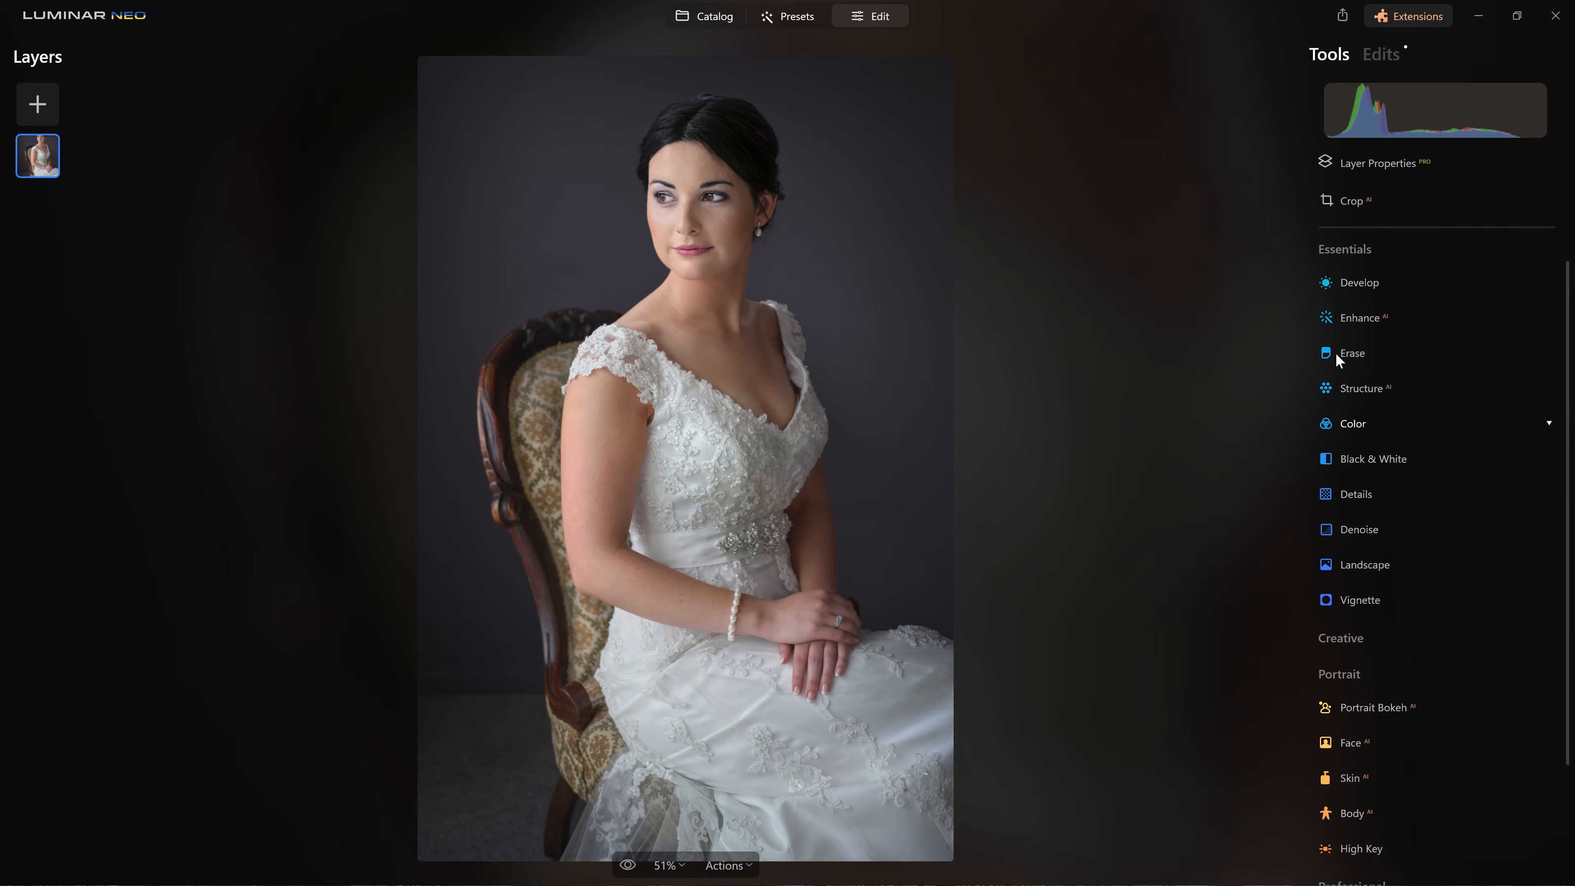
Add a fourth Develop adjustment and flatten the overall curve by slightly raising its black point and lowering its white point
click(1349, 283)
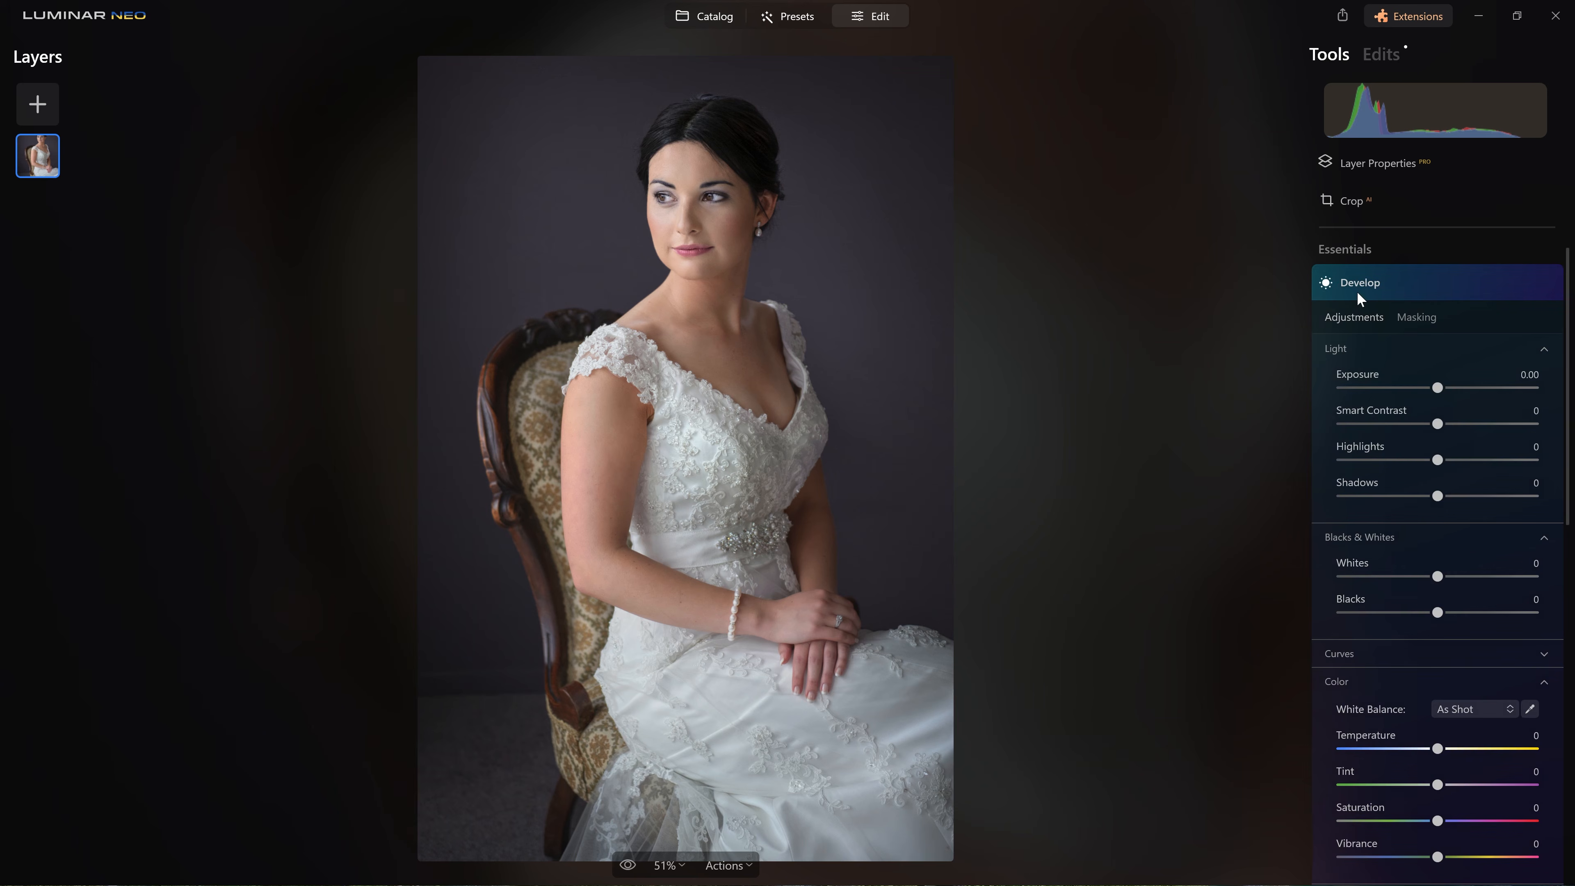
scroll(1398, 439, down, 3)
scroll(1398, 440, down, 2)
click(1359, 357)
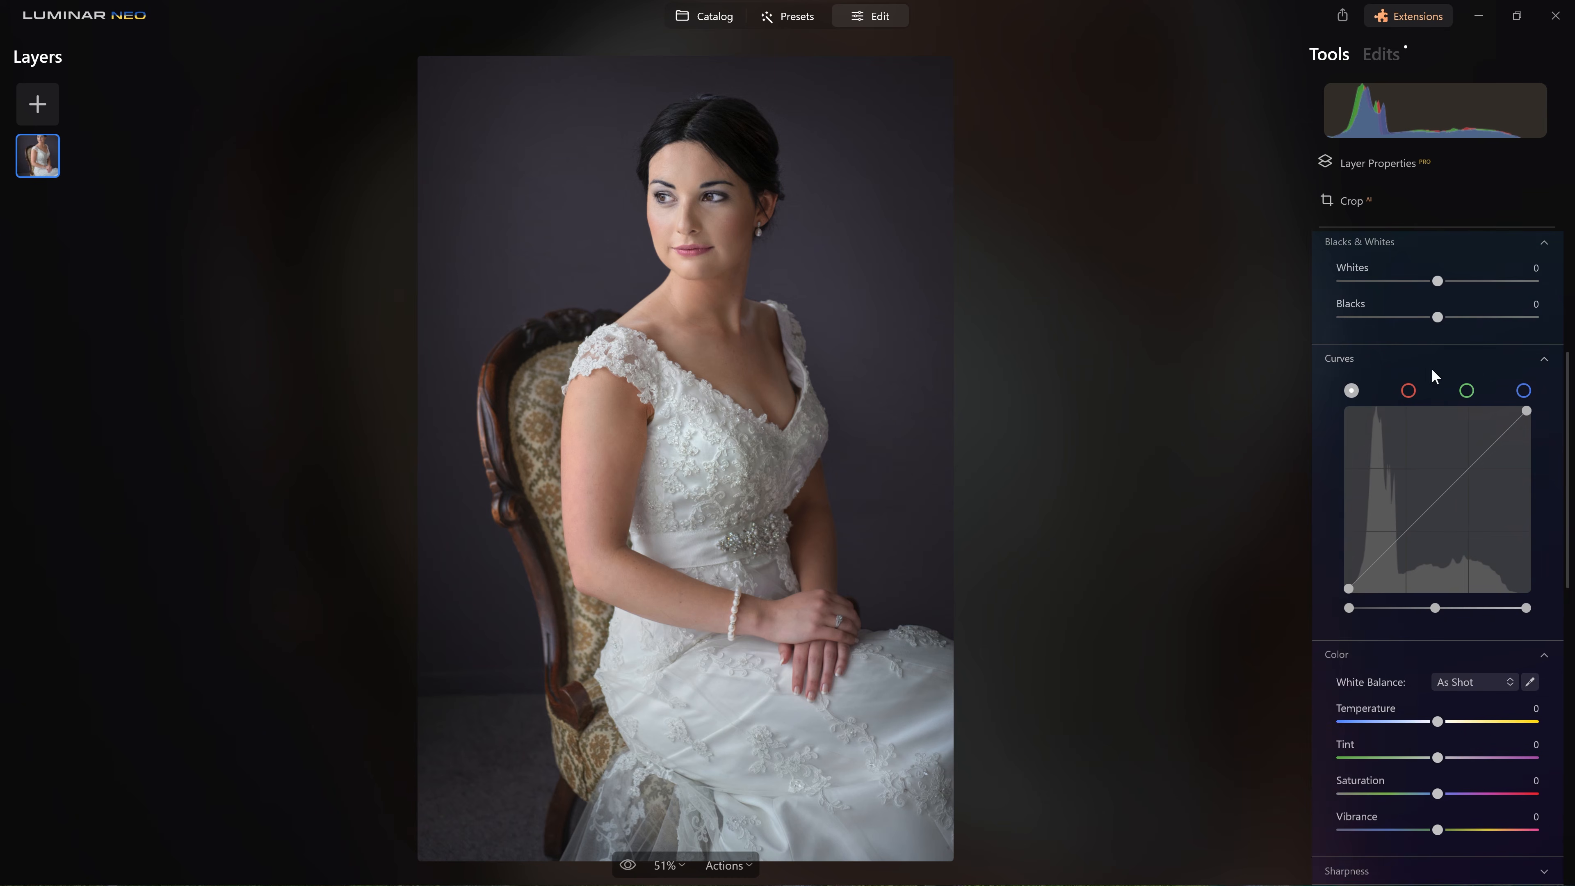
scroll(1364, 322, down, 2)
drag(1346, 489, 1338, 425)
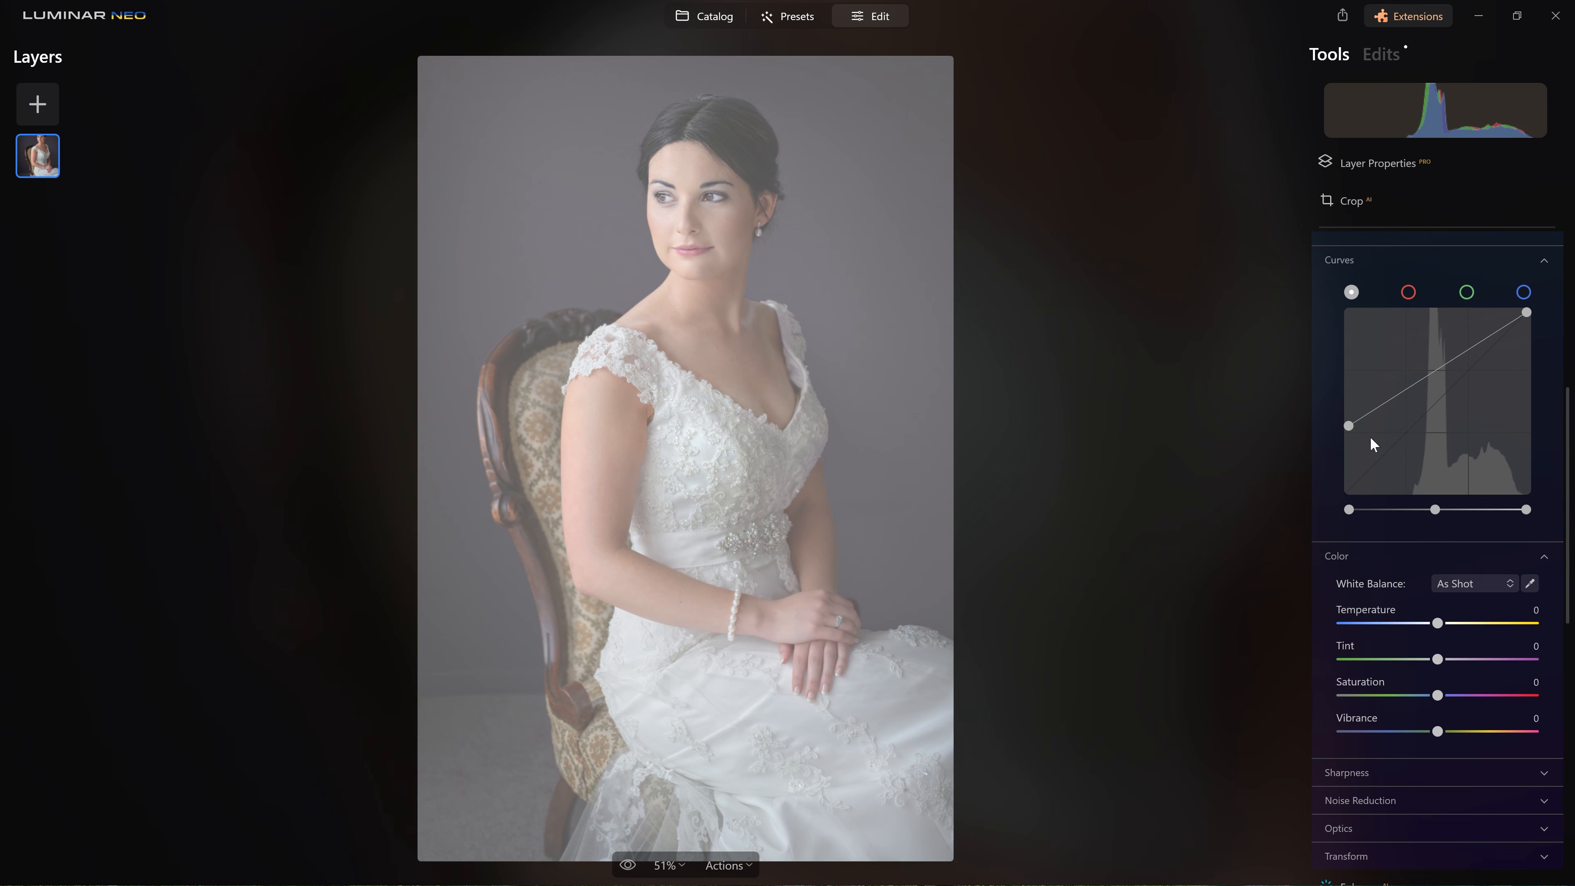
drag(1526, 313, 1525, 360)
mouse_move(1535, 352)
mouse_down()
mouse_move(1551, 304)
mouse_move(1550, 336)
mouse_up()
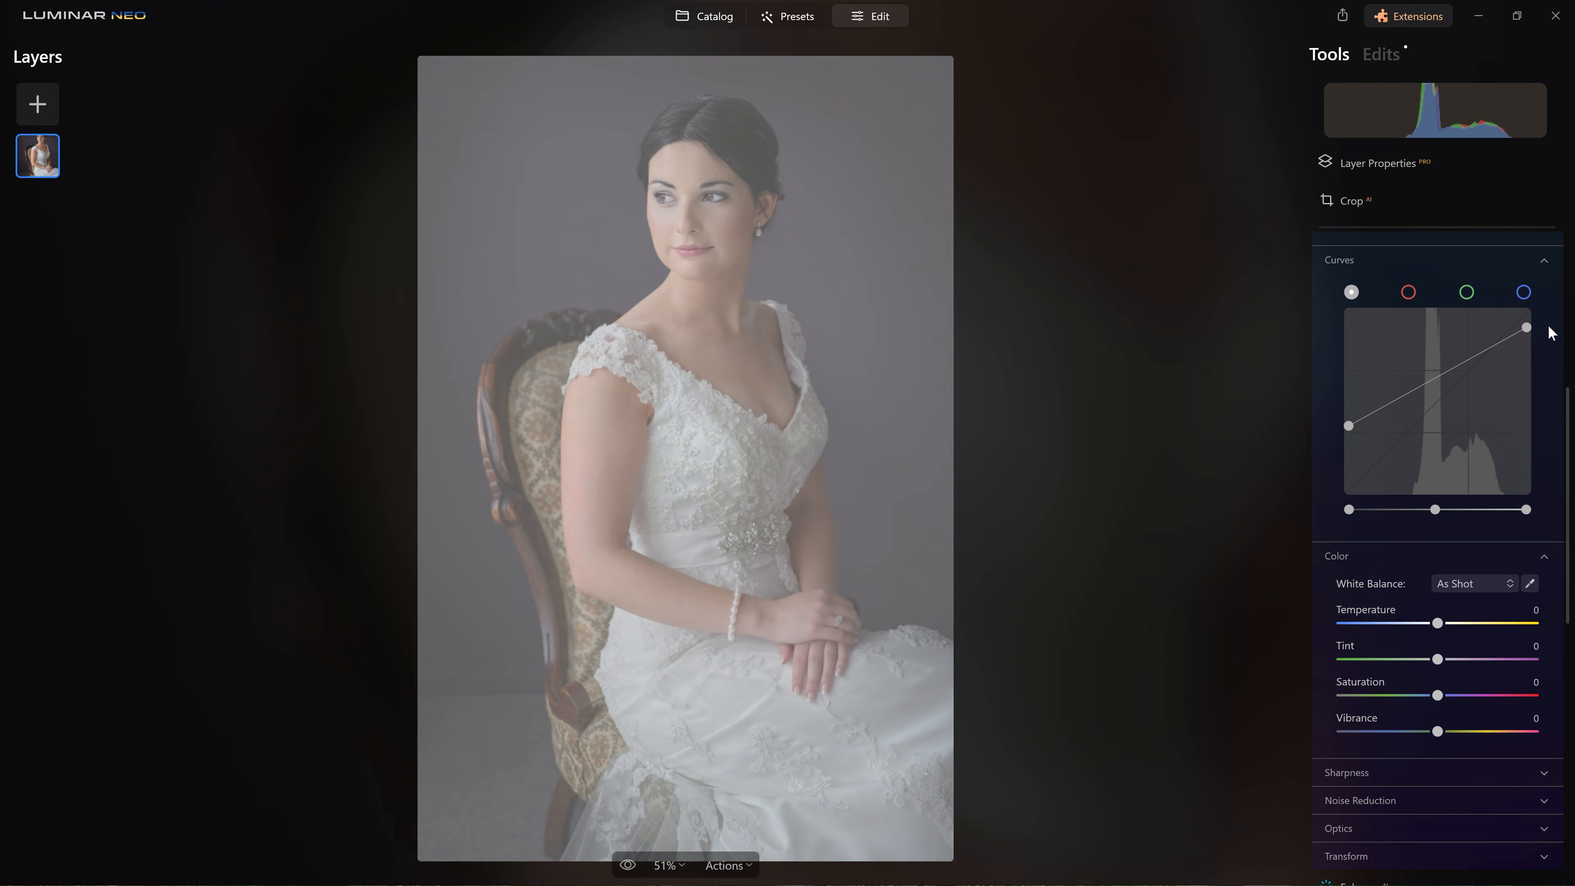
drag(1347, 423, 1315, 472)
scroll(1388, 415, up, 5)
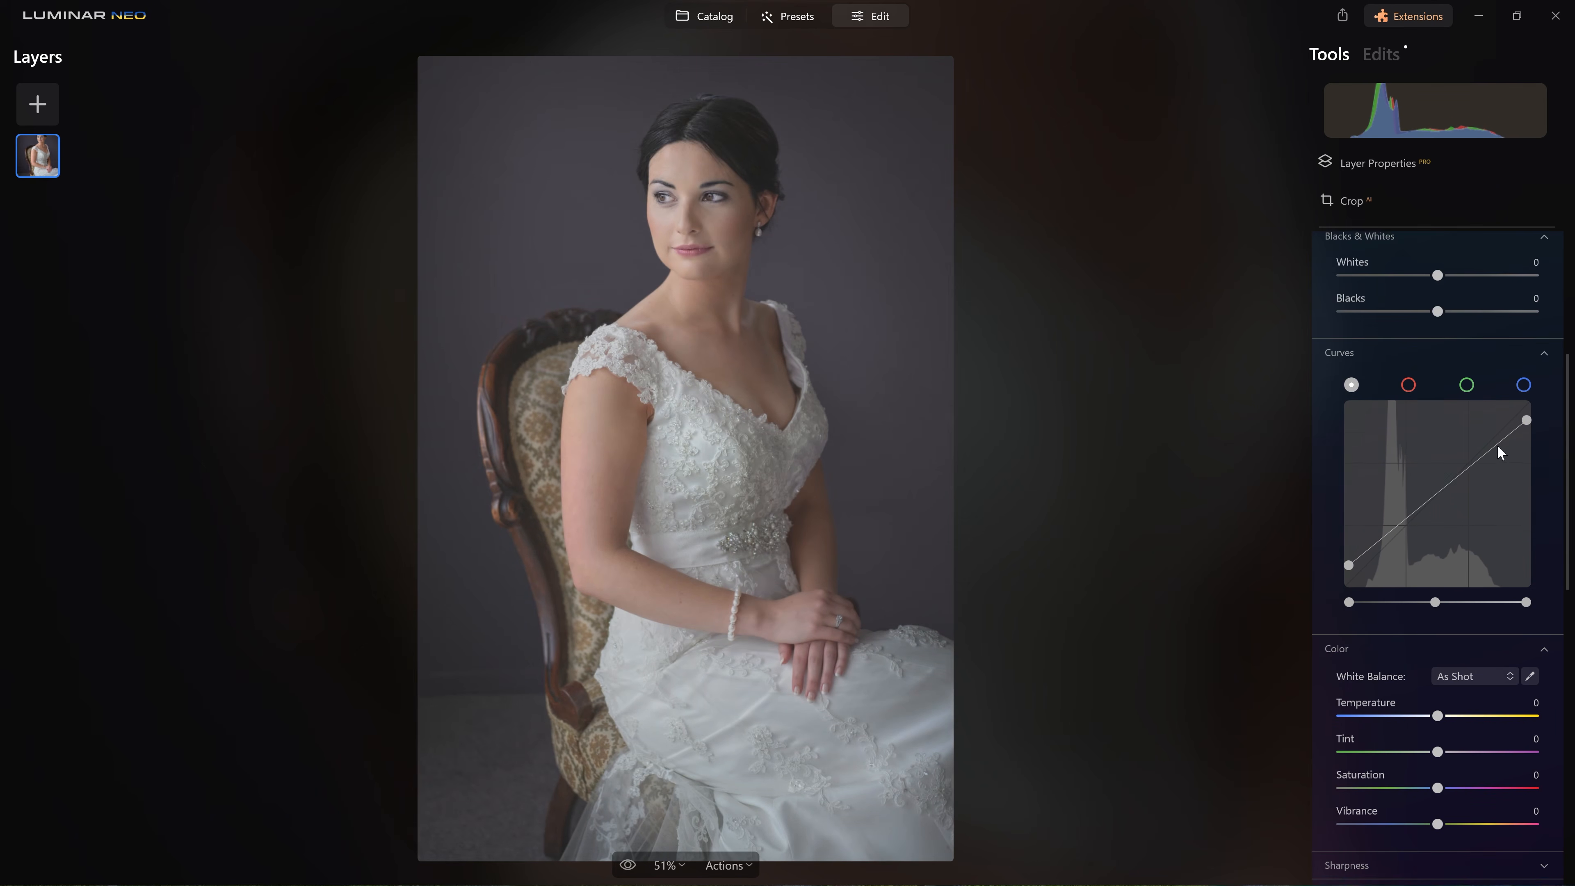
scroll(1441, 451, up, 2)
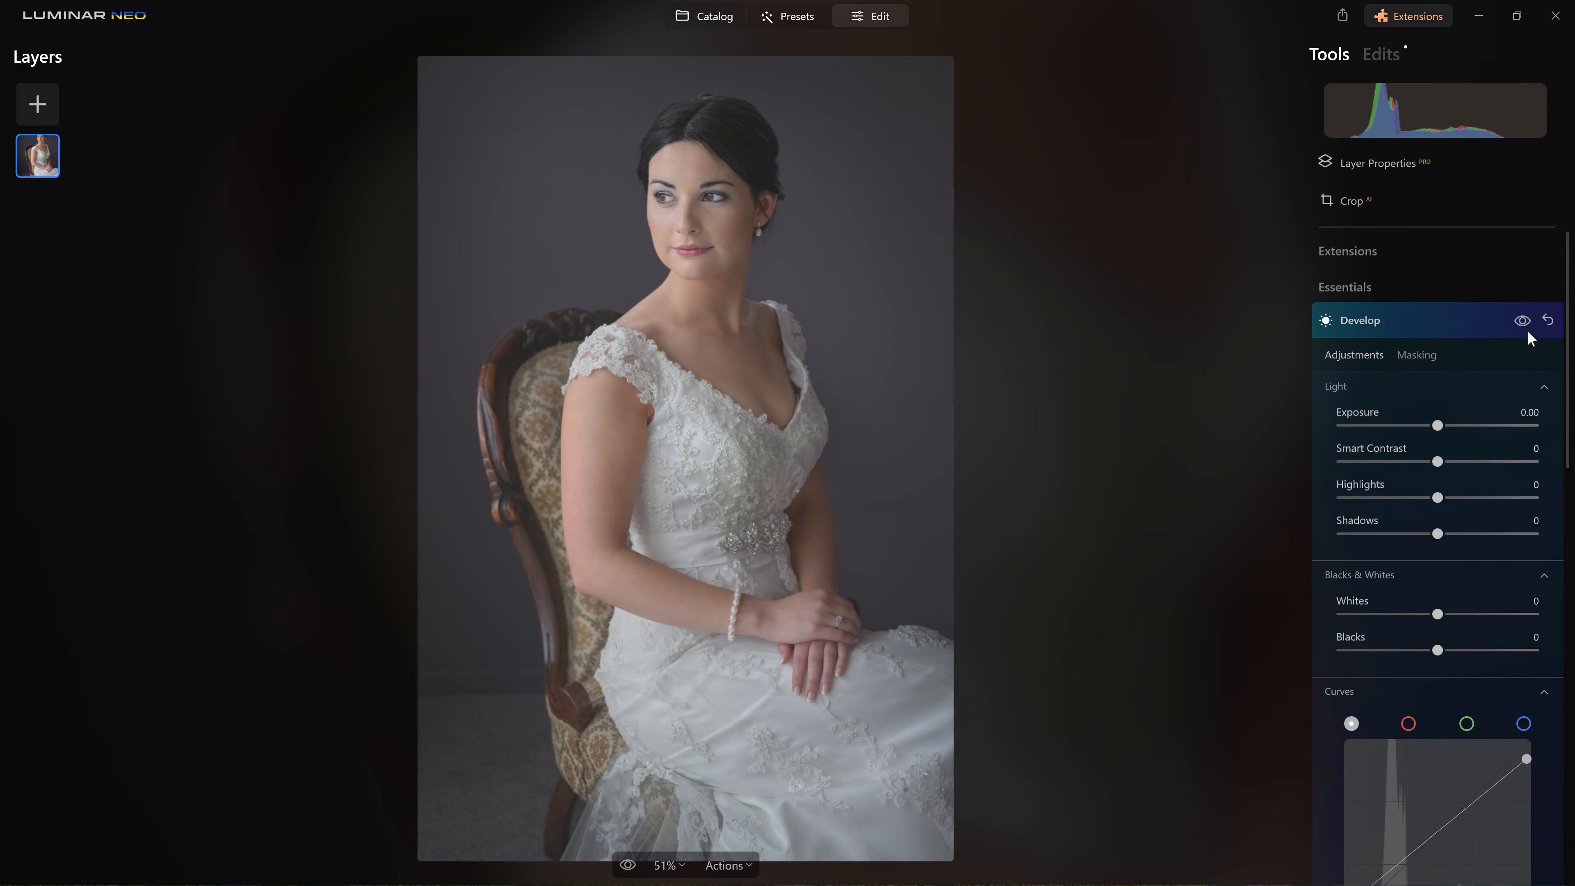
Compare the portrait with and without the flattened-curve Develop adjustment
click(1526, 322)
click(1526, 322)
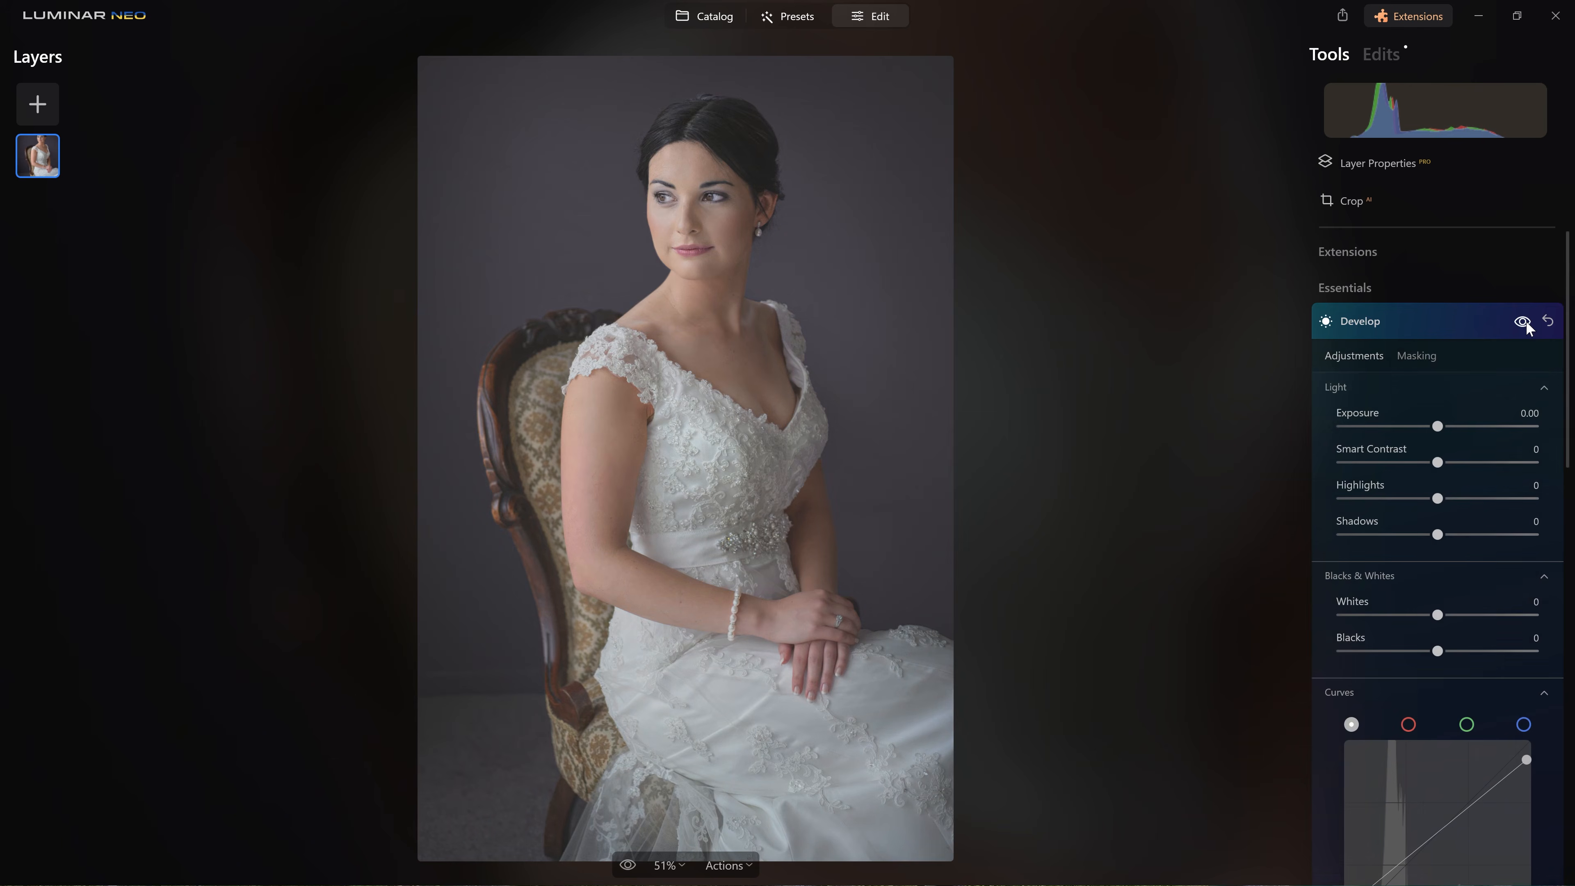
click(1526, 324)
click(1526, 324)
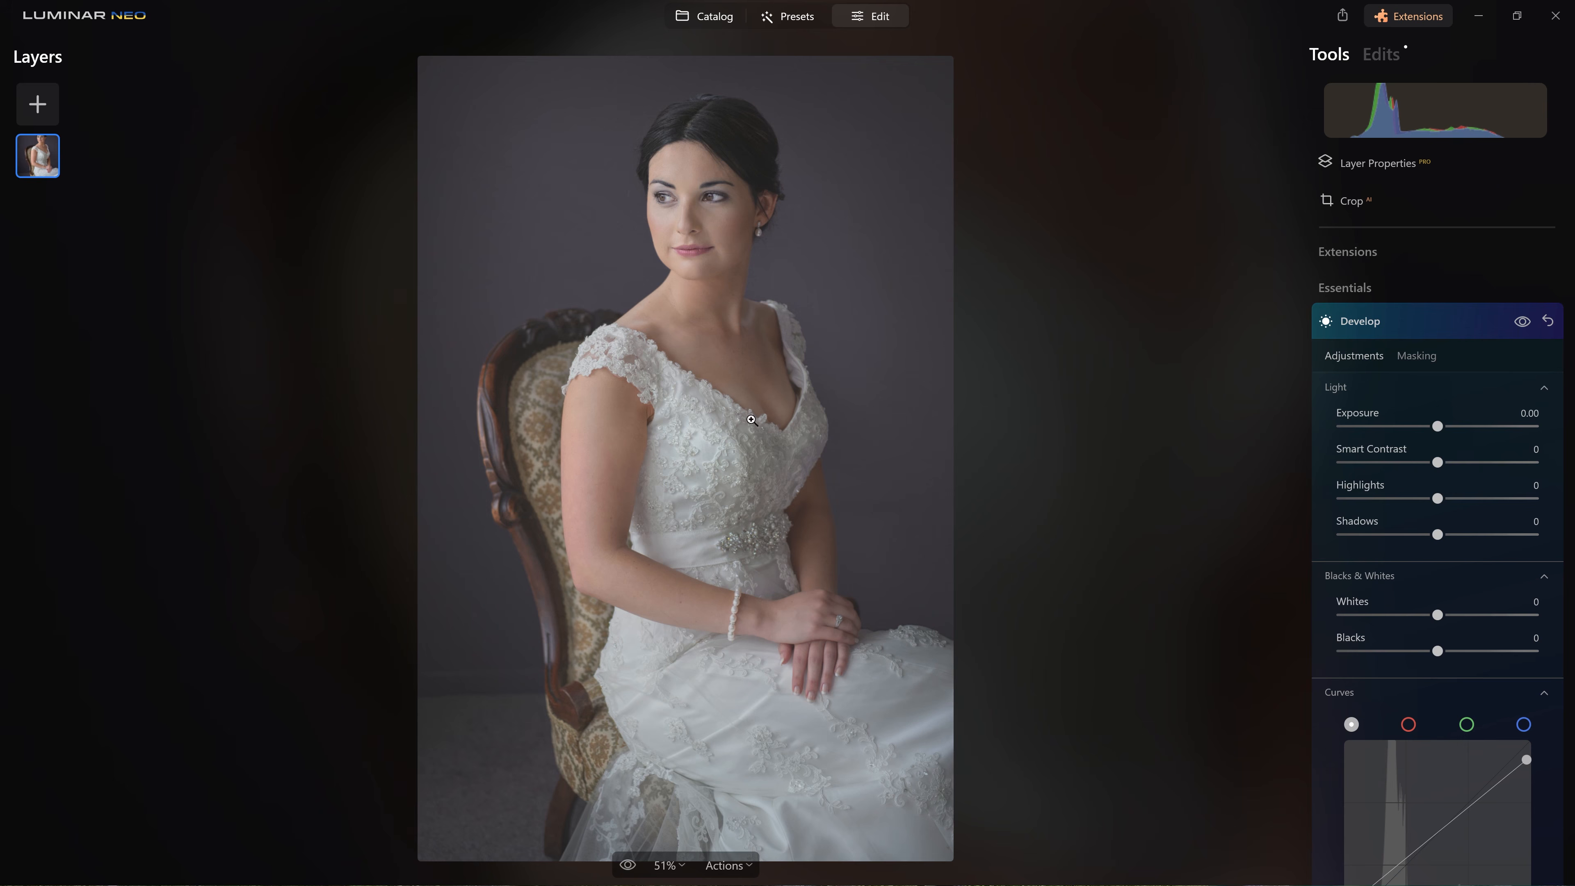
Shape the overall Develop curve into an S-curve with a lowered shadow point and a raised highlight point
scroll(1452, 586, down, 4)
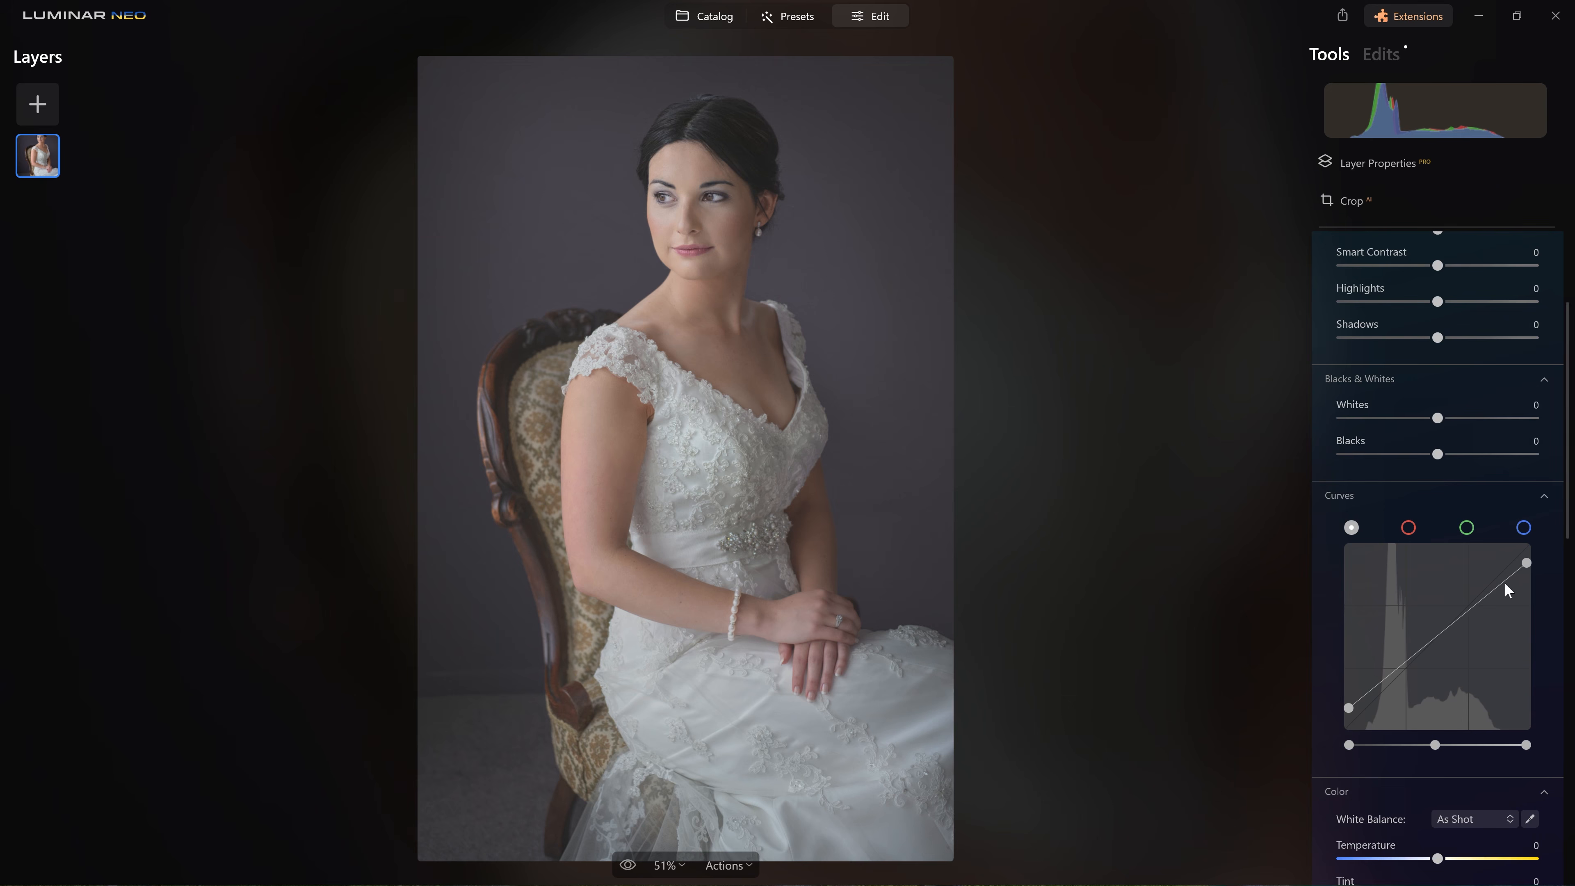
drag(1375, 687, 1386, 690)
drag(1454, 628, 1446, 615)
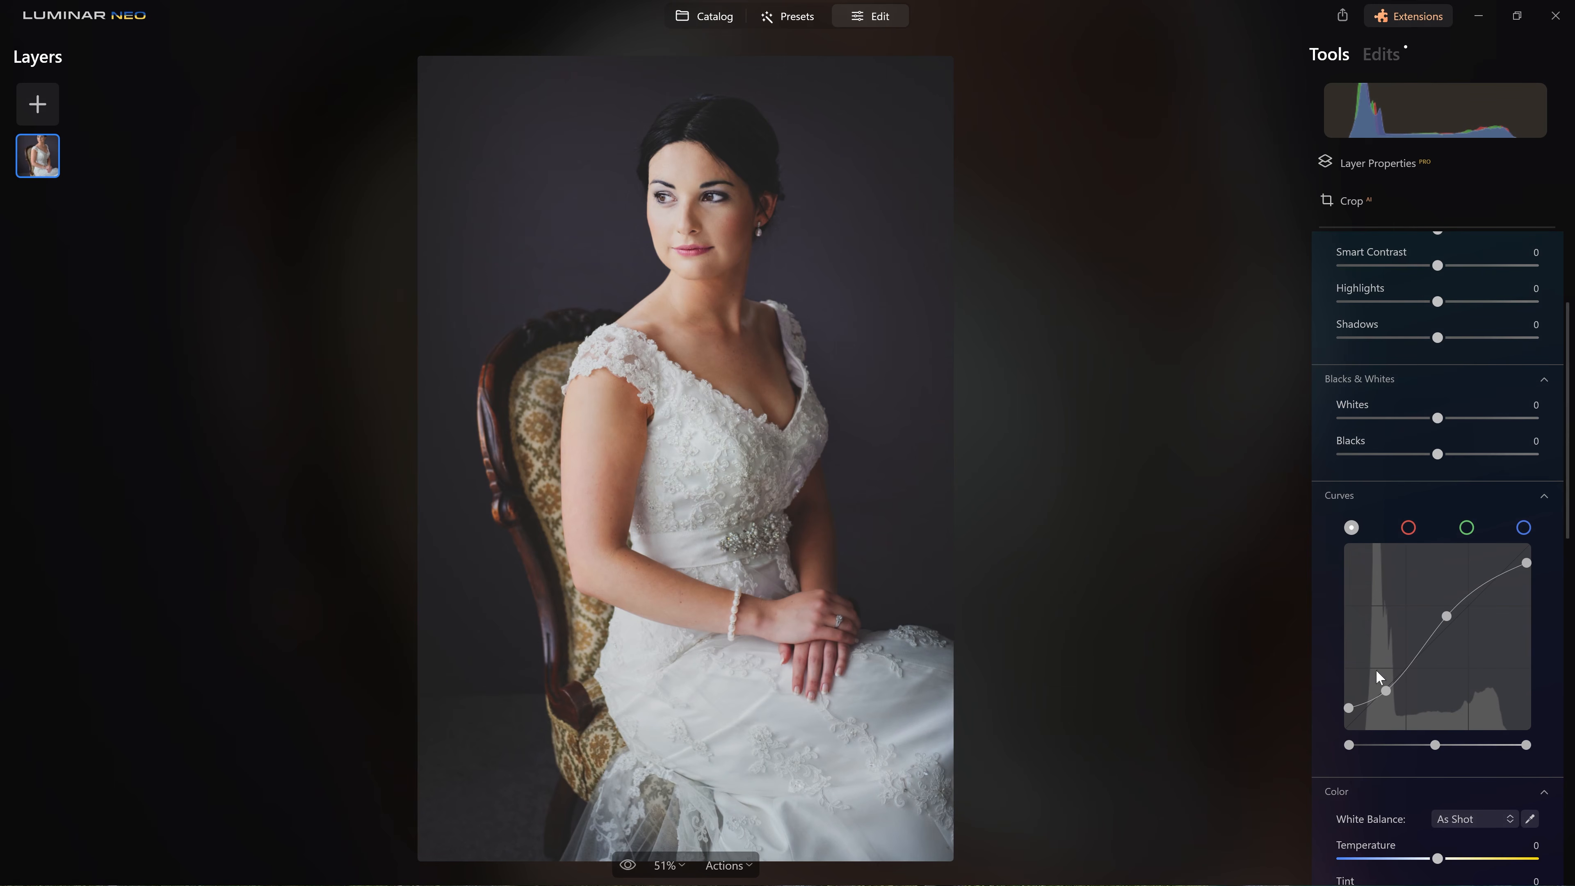
drag(1442, 612, 1475, 591)
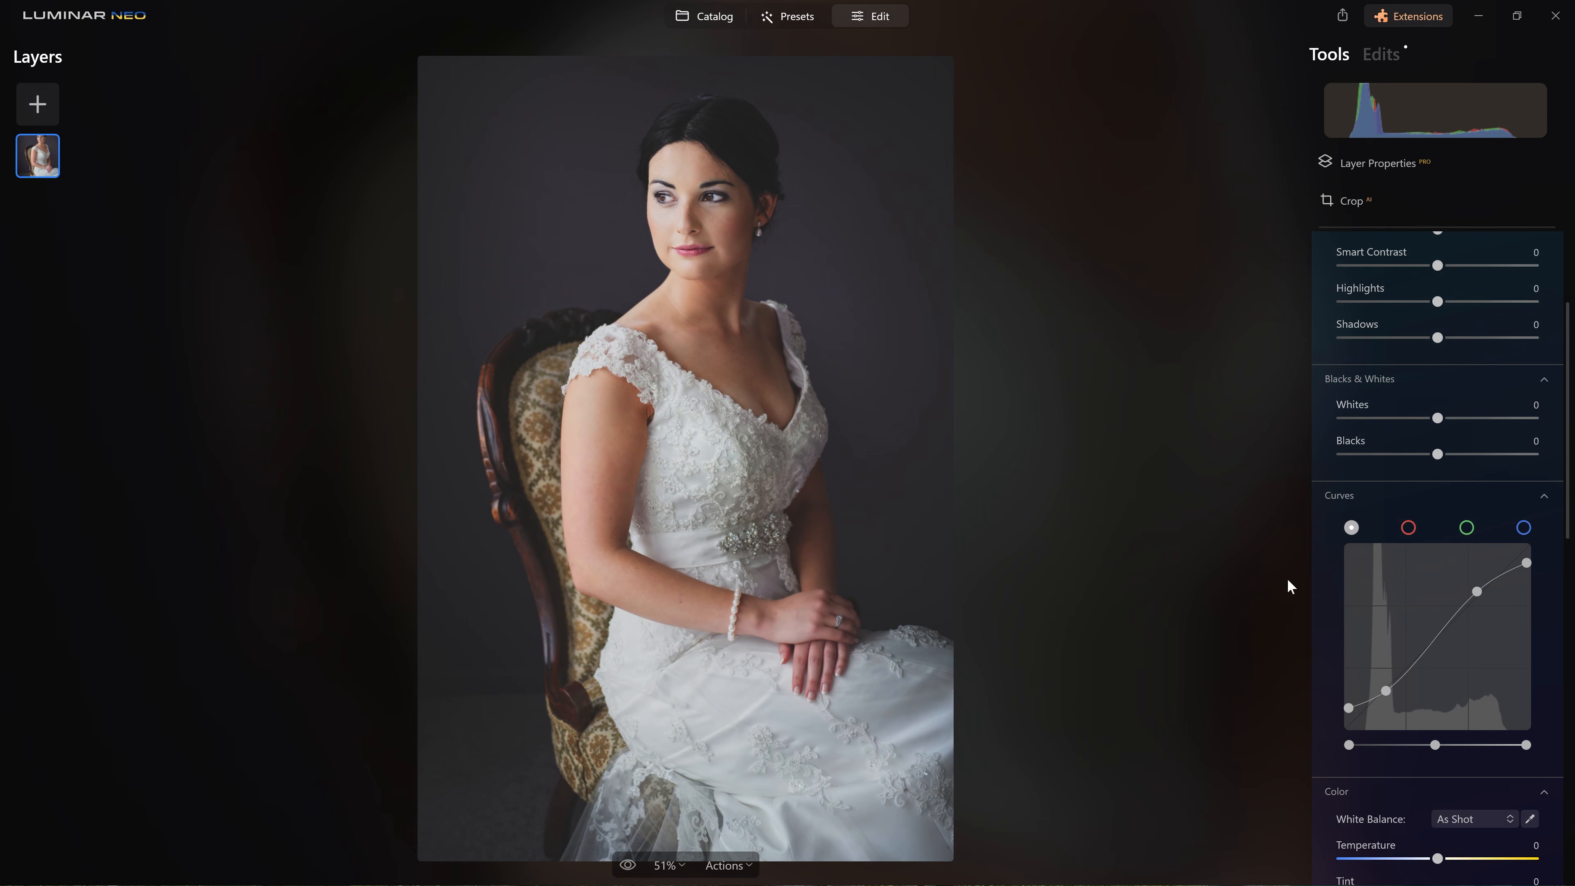
Soften the S-curve by raising the shadow point and easing down the highlight point, keeping the black point slightly lifted
drag(1349, 707, 1387, 679)
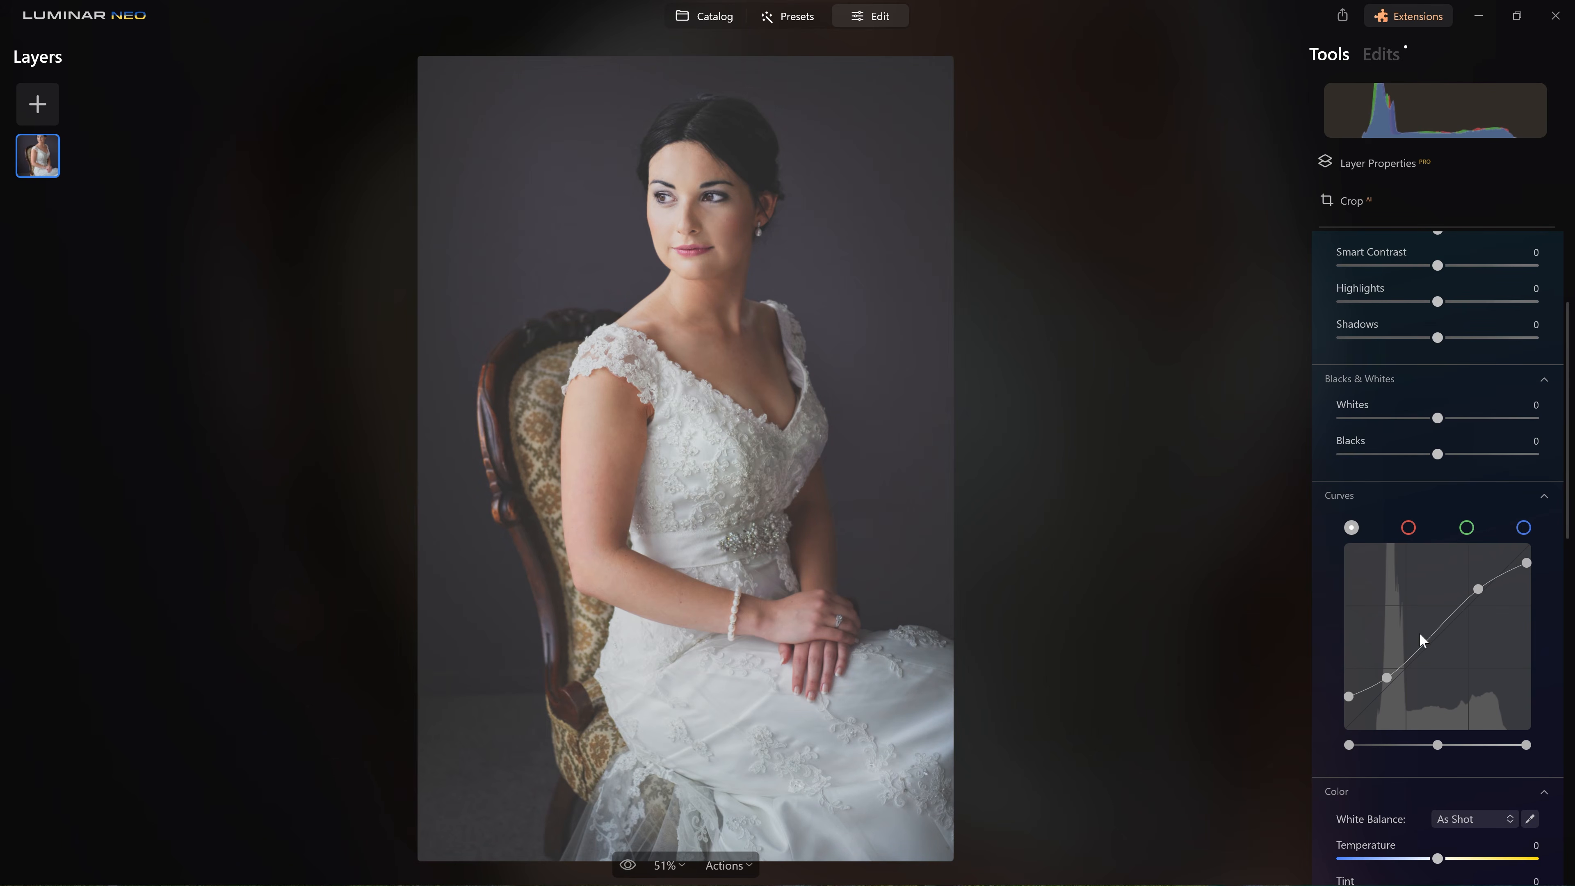
click(1504, 570)
drag(1505, 571, 1483, 593)
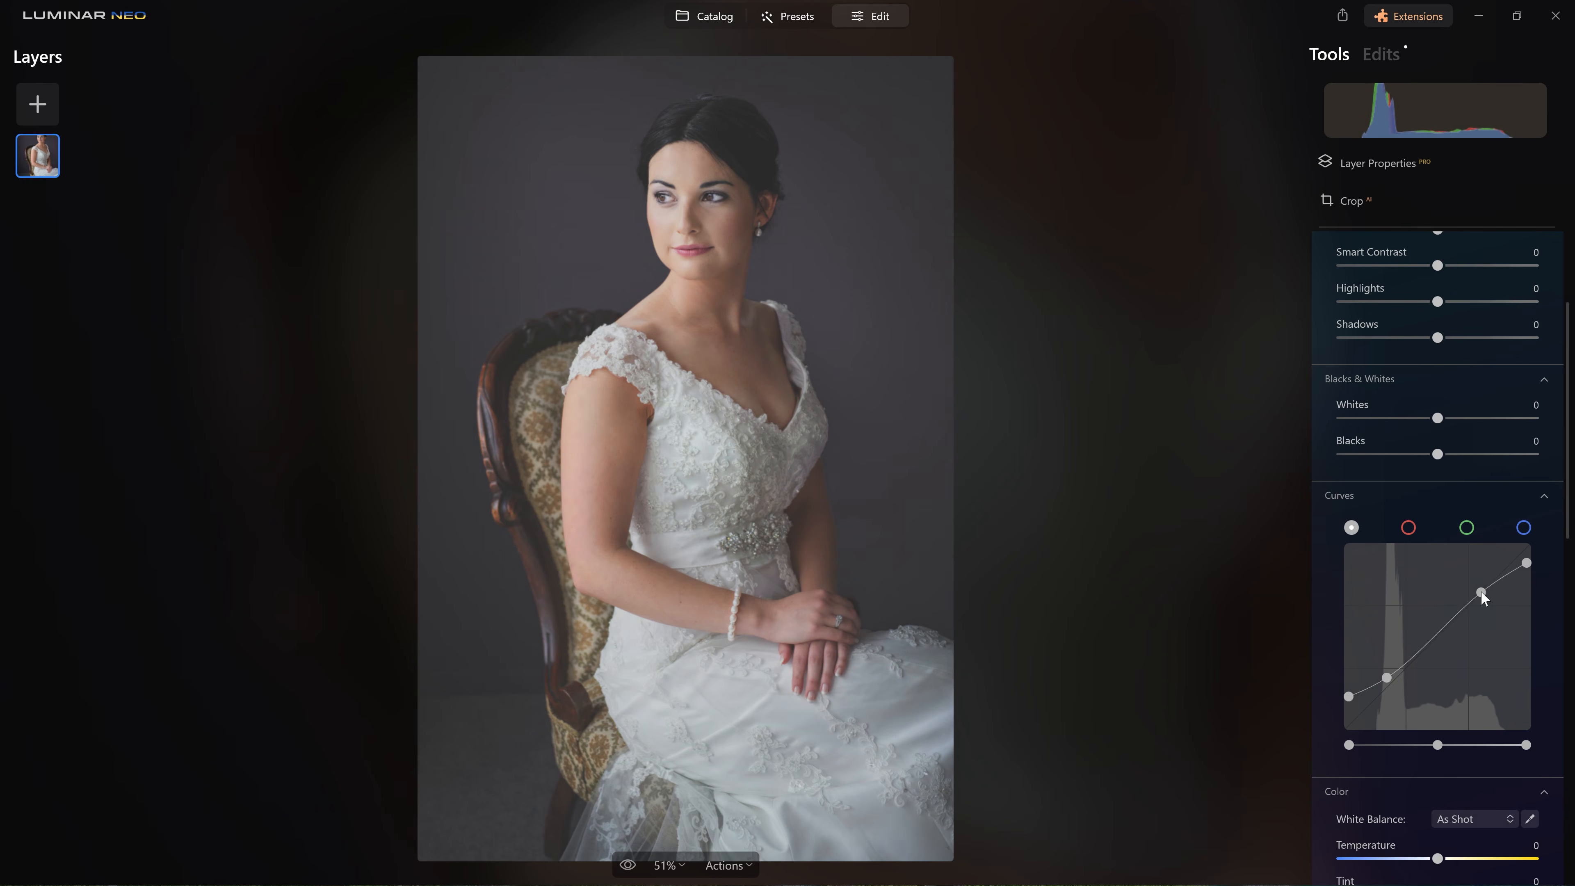
scroll(1506, 434, up, 3)
click(1522, 321)
scroll(1460, 595, down, 3)
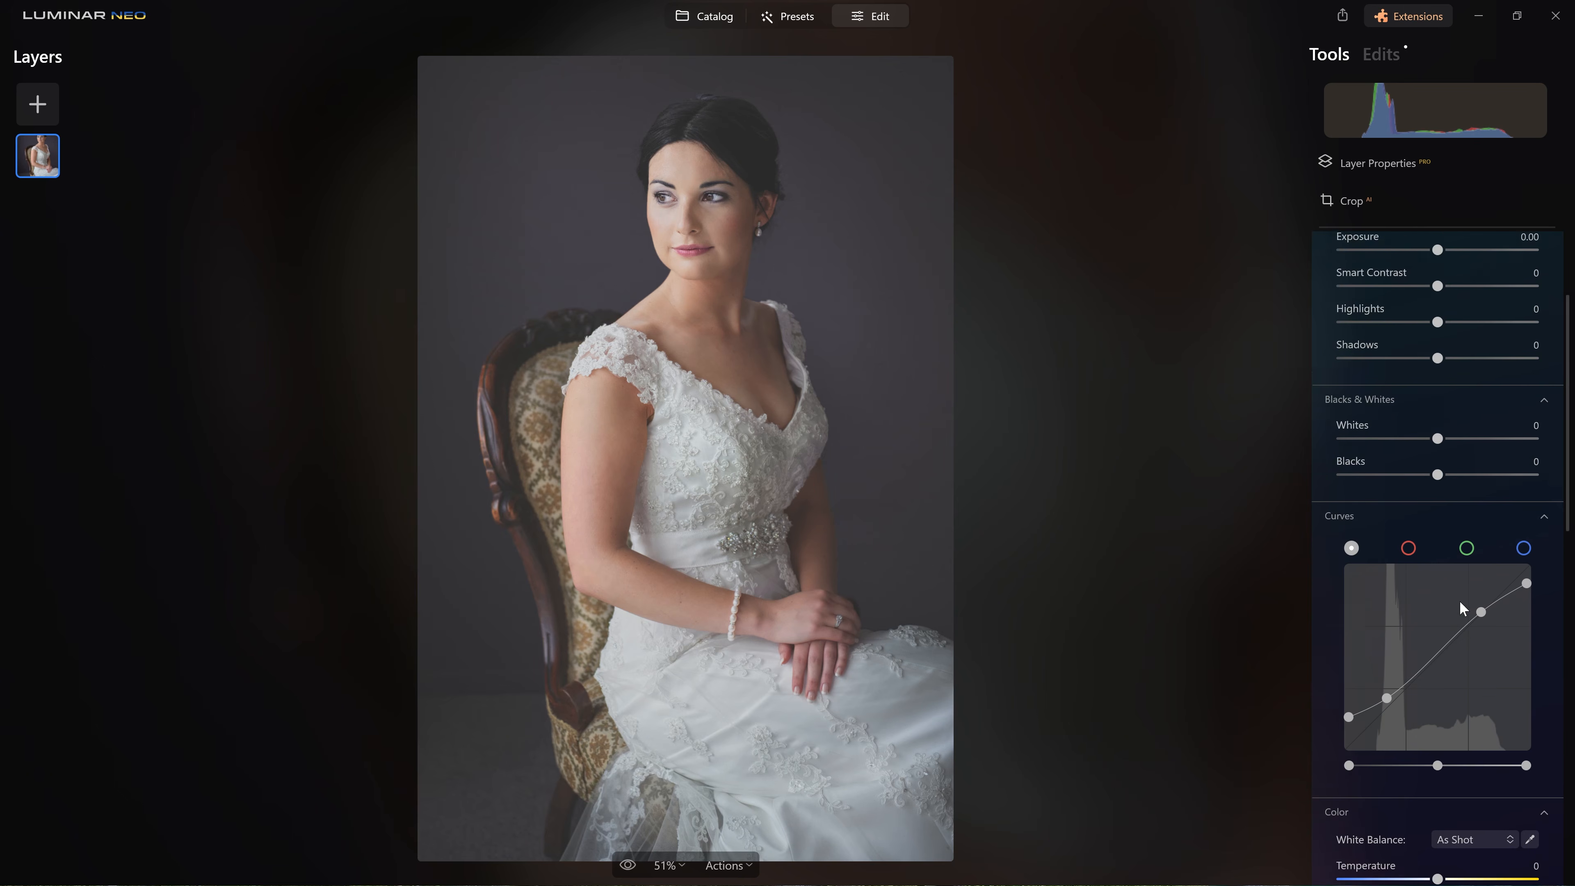
drag(1351, 697, 1352, 706)
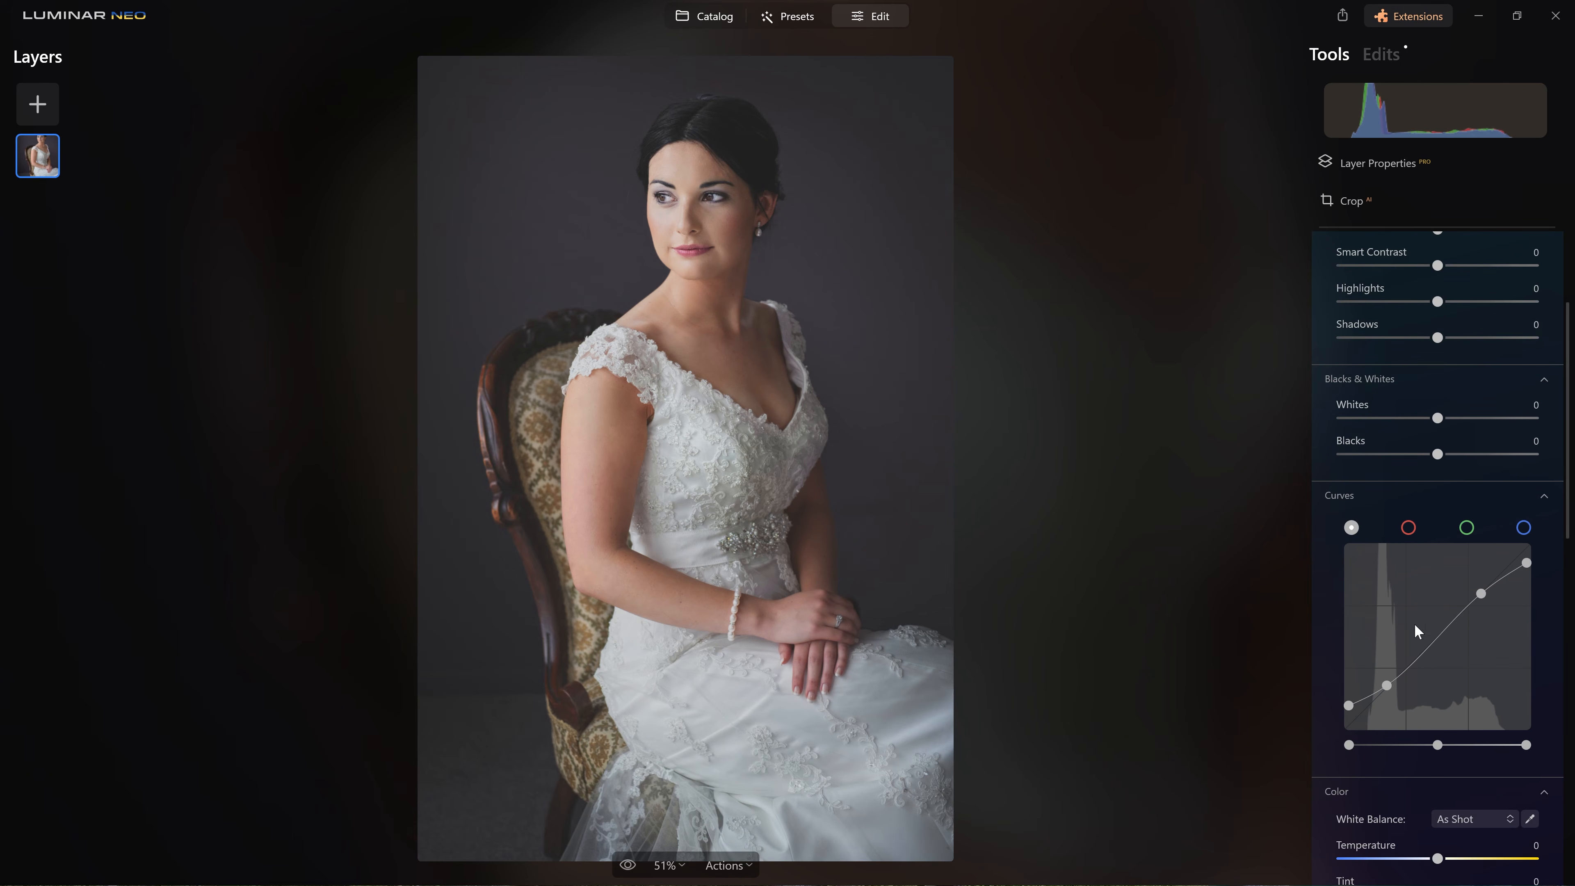
On the blue channel curve, slightly raise the black point and lower the white point for cool shadows and warm highlights
click(1524, 526)
scroll(1498, 610, up, 3)
scroll(1504, 558, down, 2)
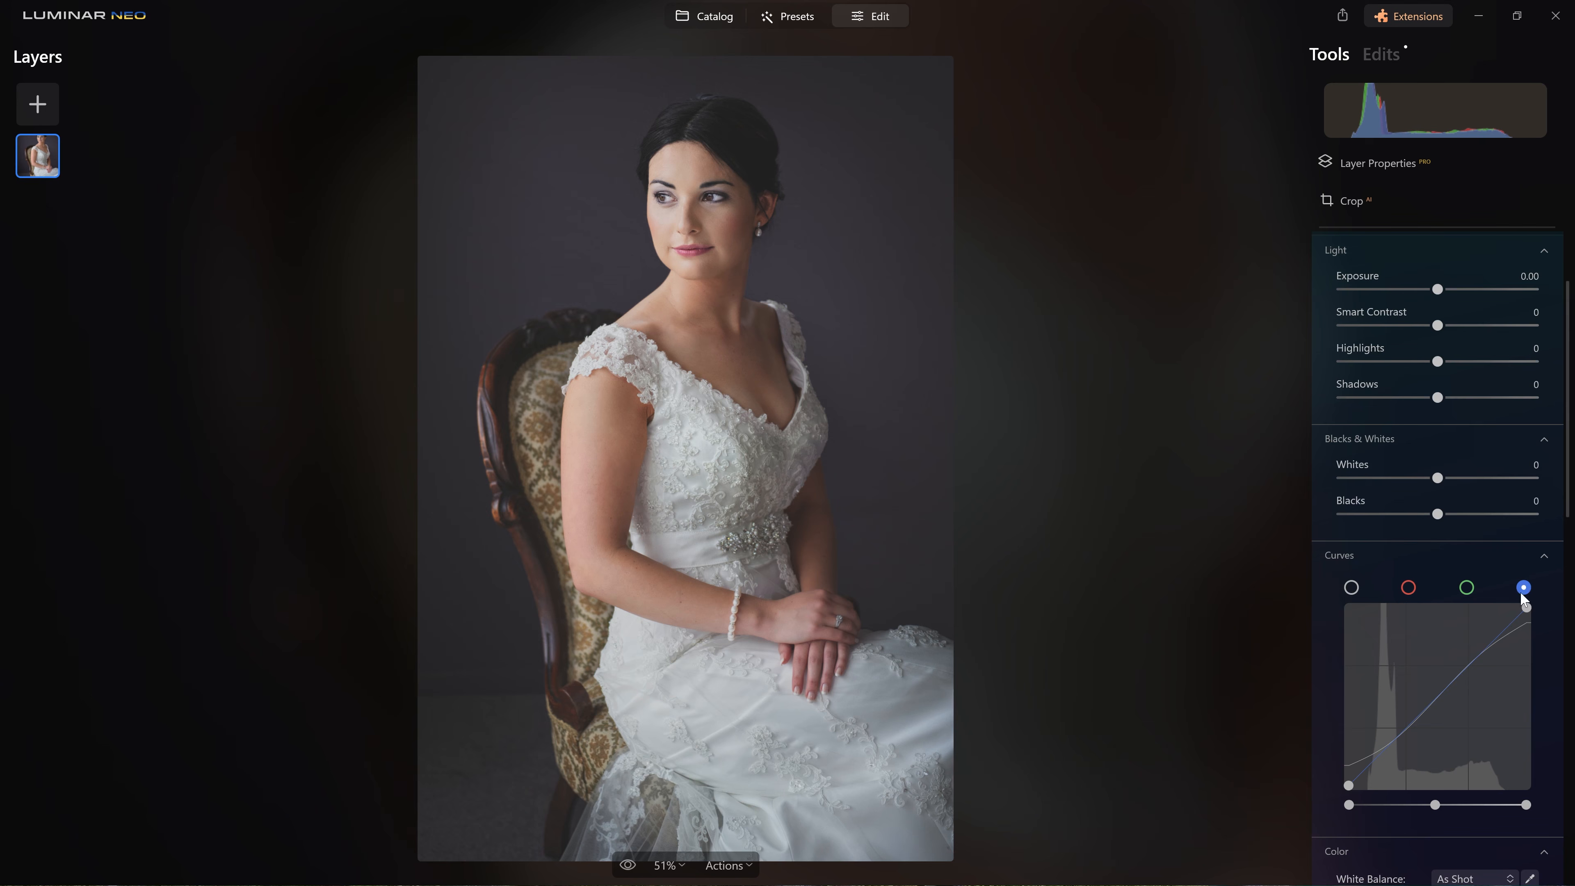
drag(1346, 784, 1300, 768)
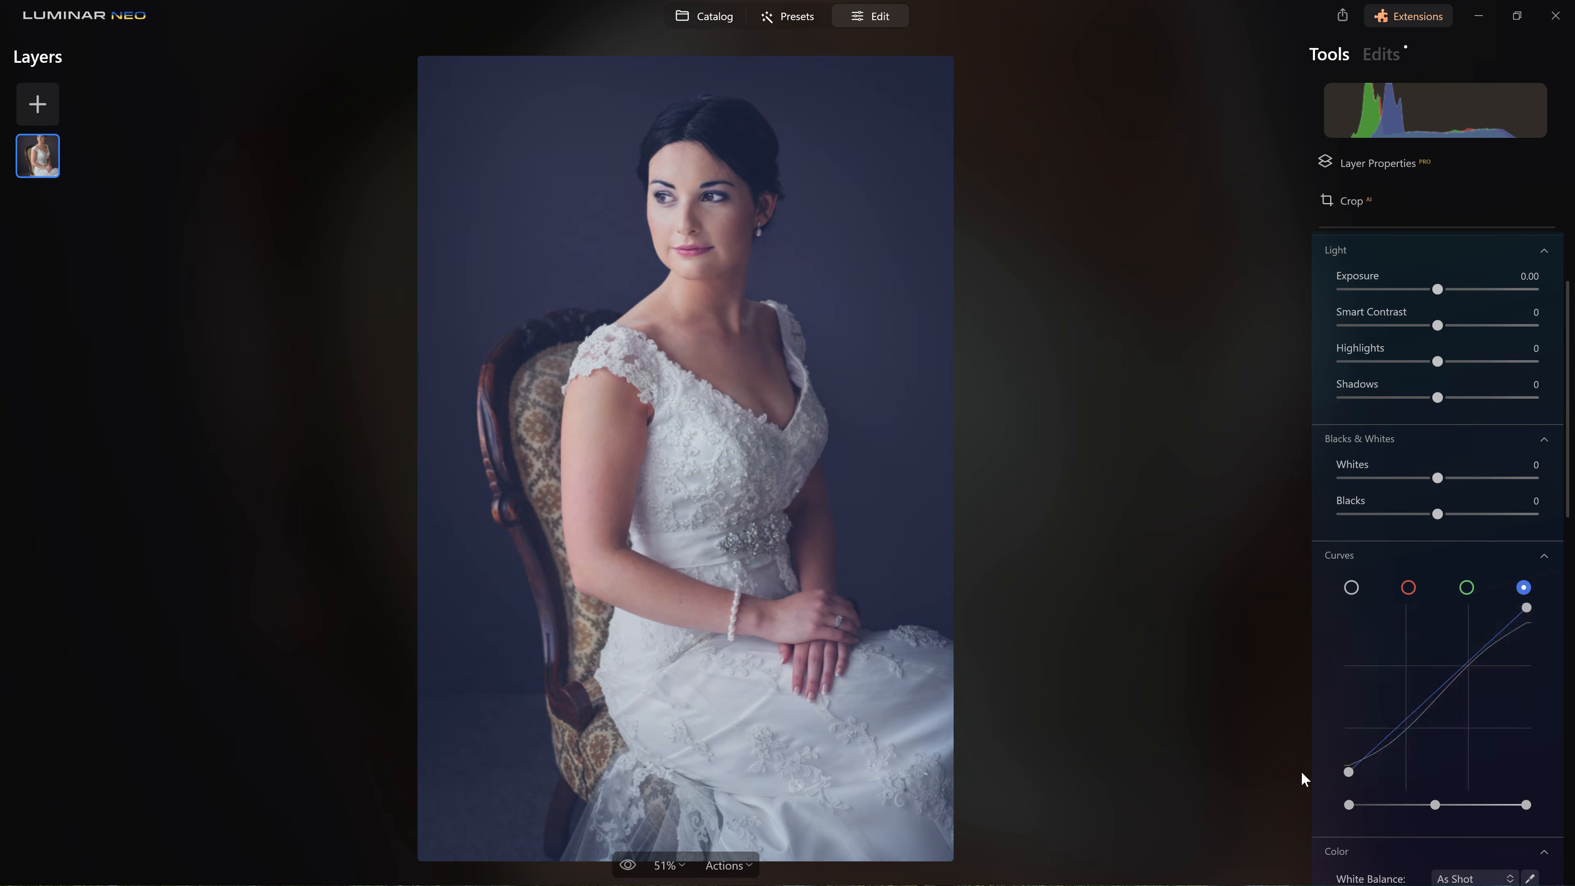
mouse_move(1519, 604)
mouse_down()
mouse_move(1487, 602)
mouse_move(1530, 601)
mouse_move(1544, 621)
mouse_up()
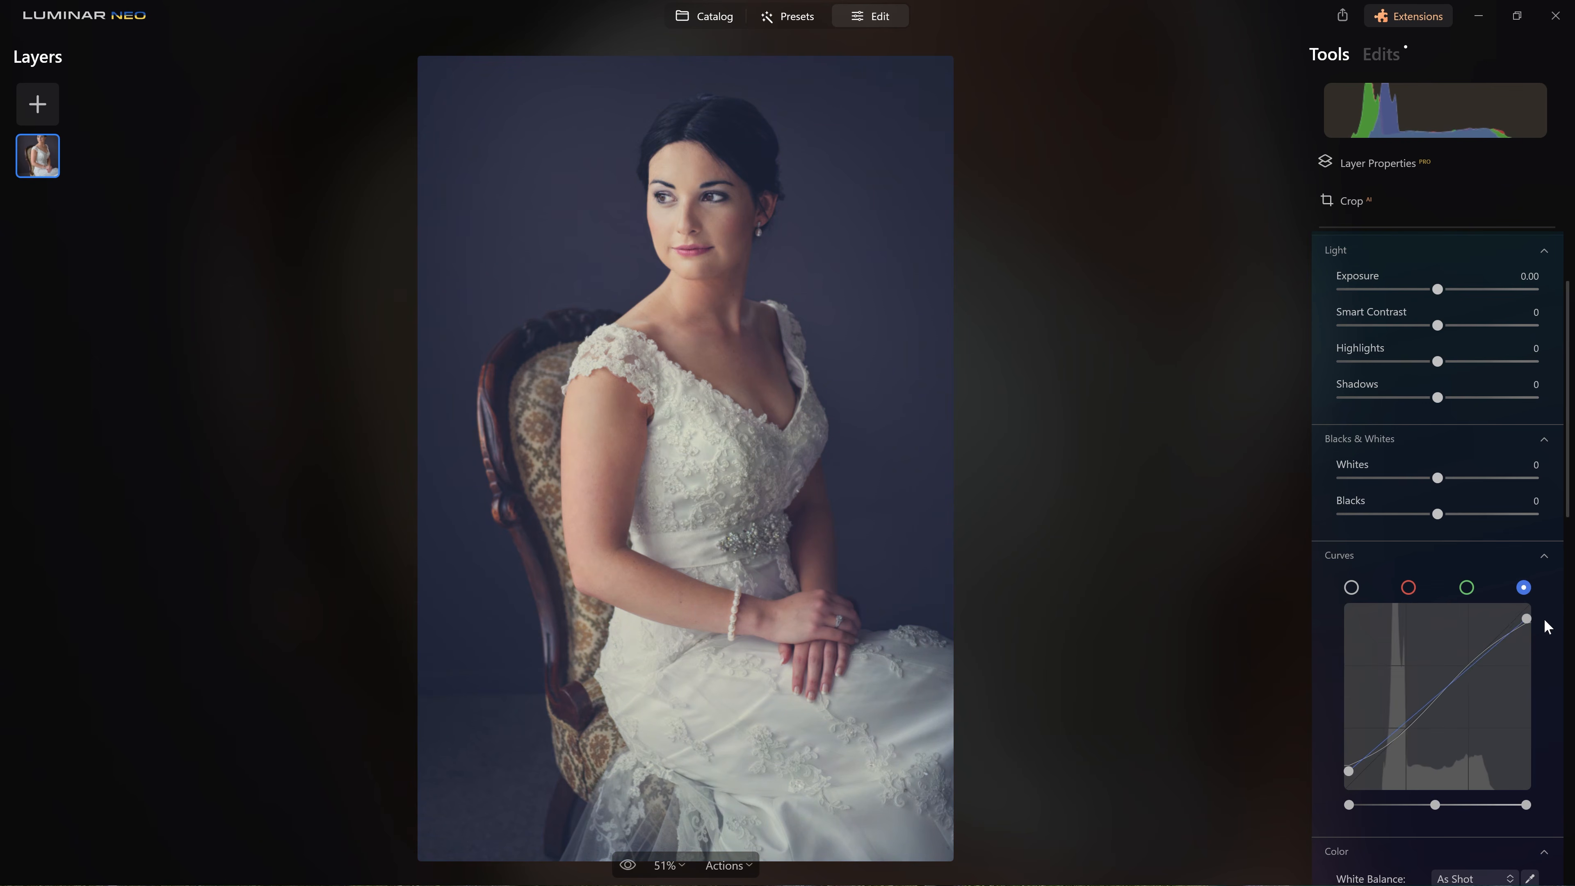
drag(1343, 769, 1333, 780)
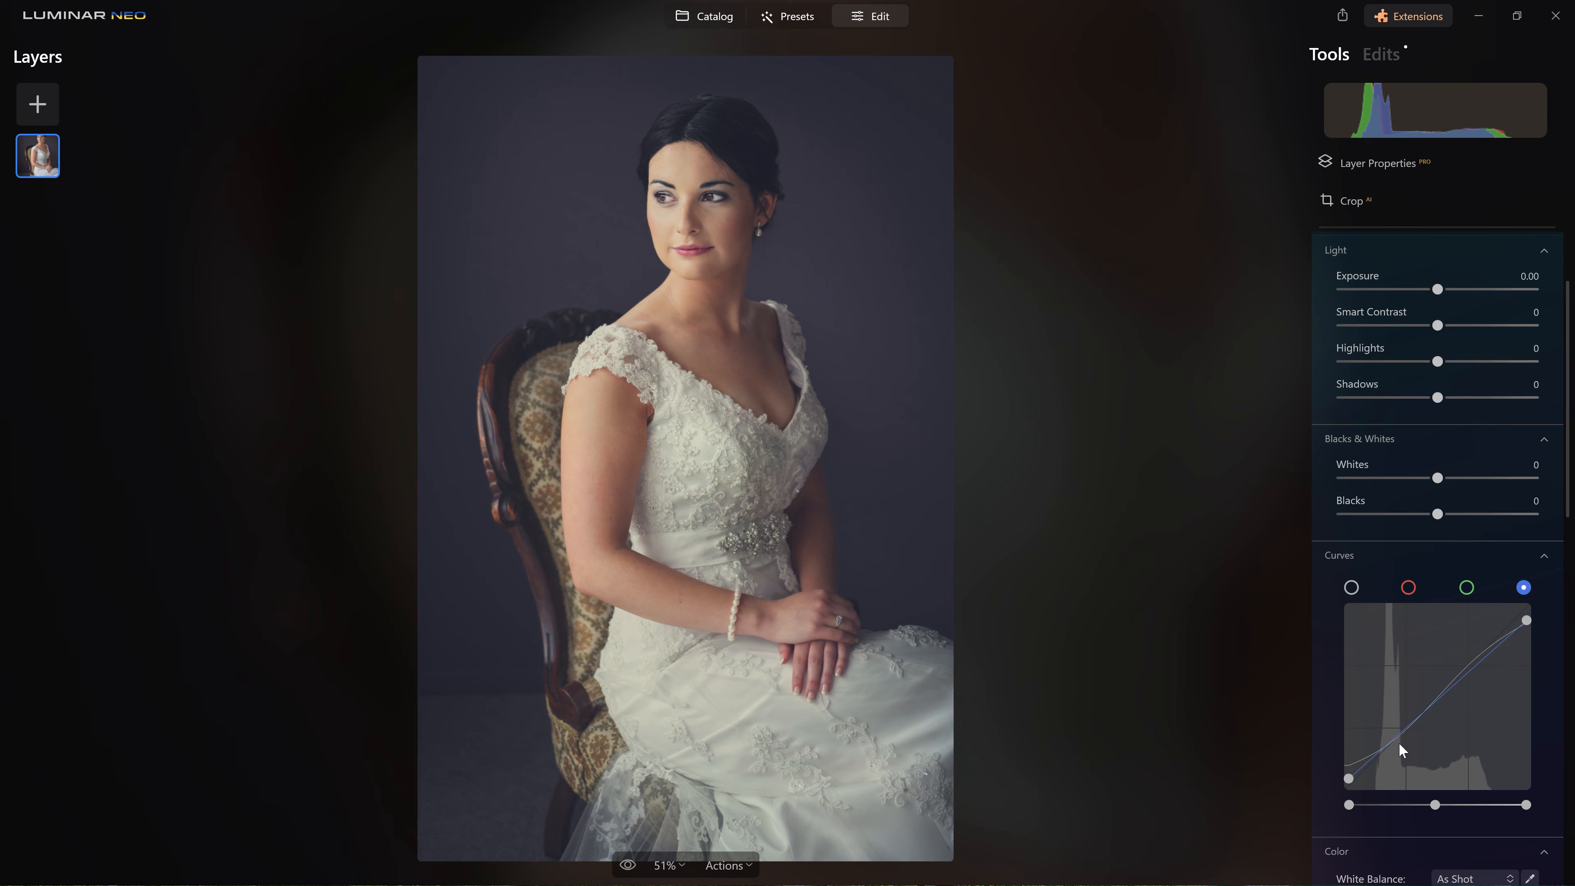
Set the Develop saturation to -28 and the temperature to 1
scroll(1389, 620, down, 1)
scroll(1407, 577, down, 5)
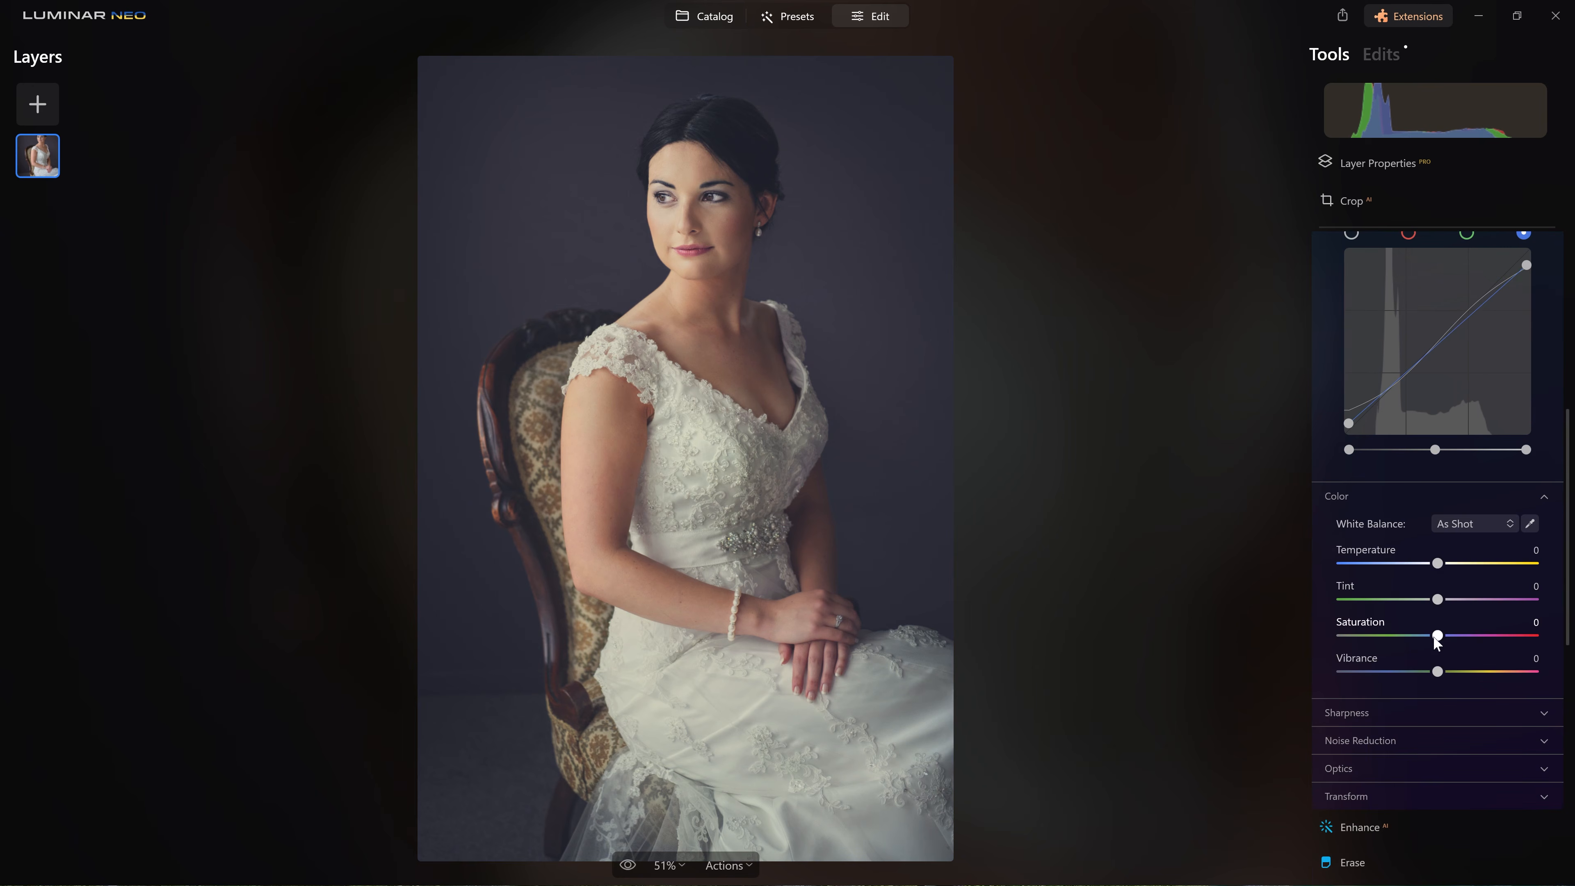
drag(1438, 639, 1412, 641)
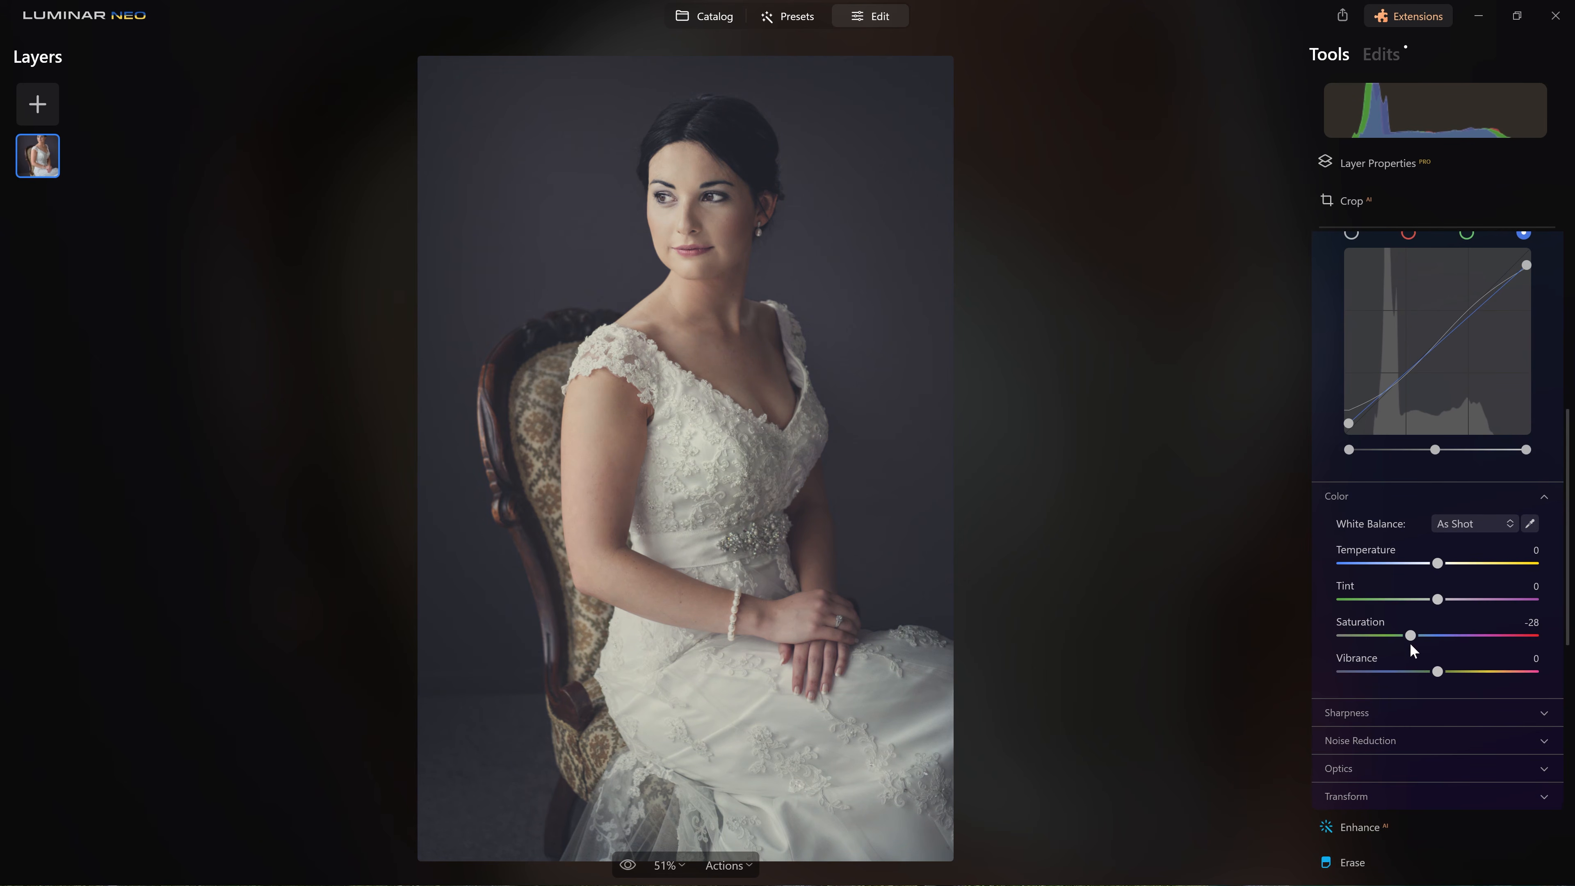
click(1438, 564)
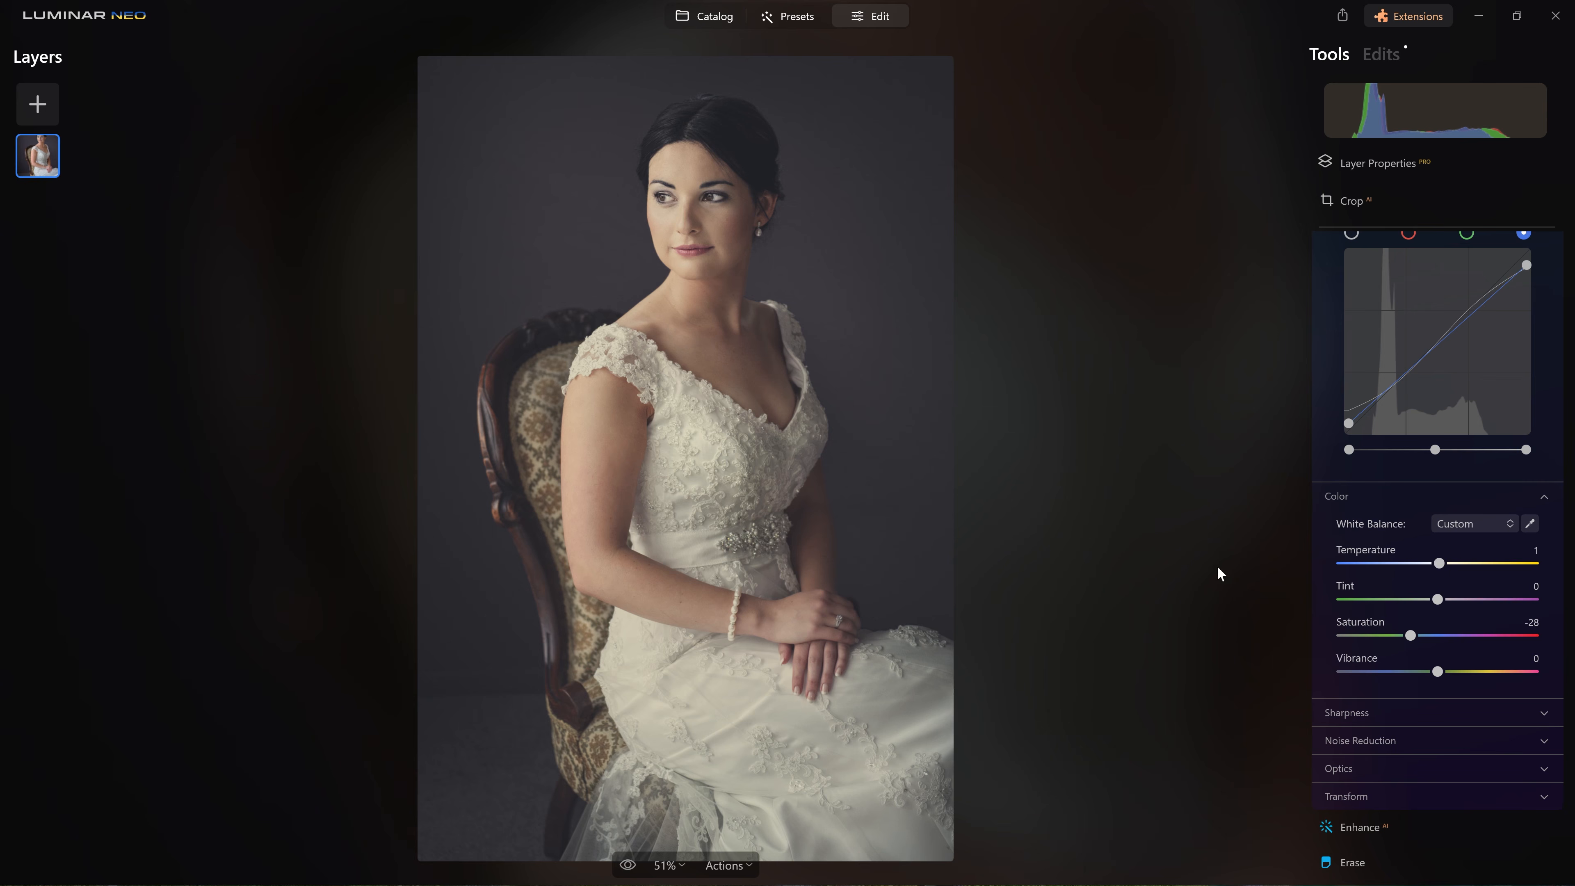
Compare the whole toned portrait with its unedited version
click(626, 866)
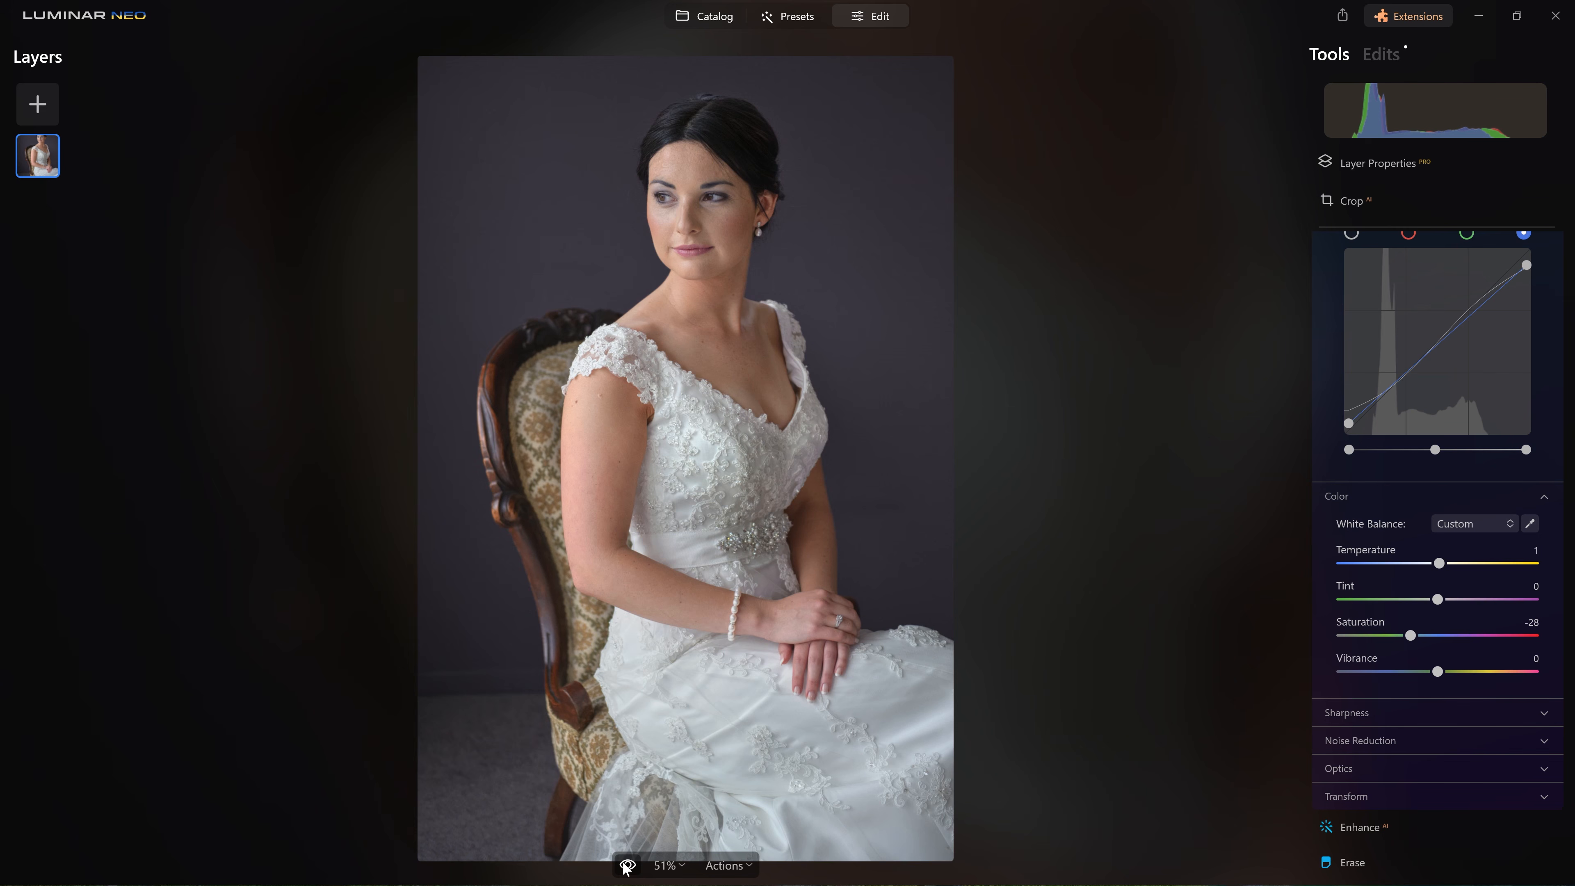
click(627, 865)
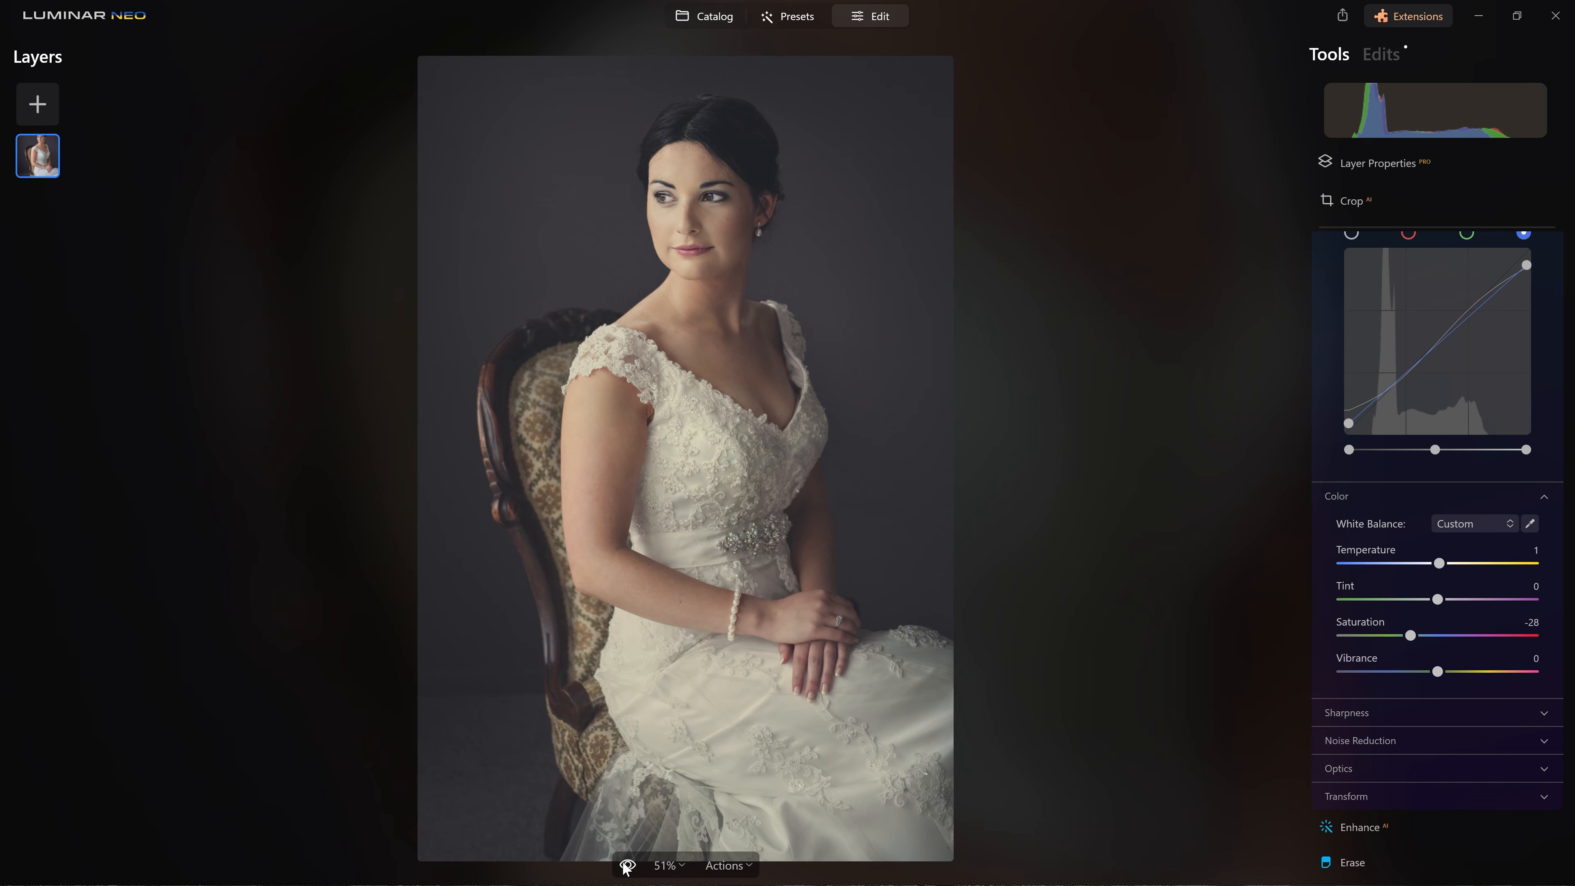
click(627, 866)
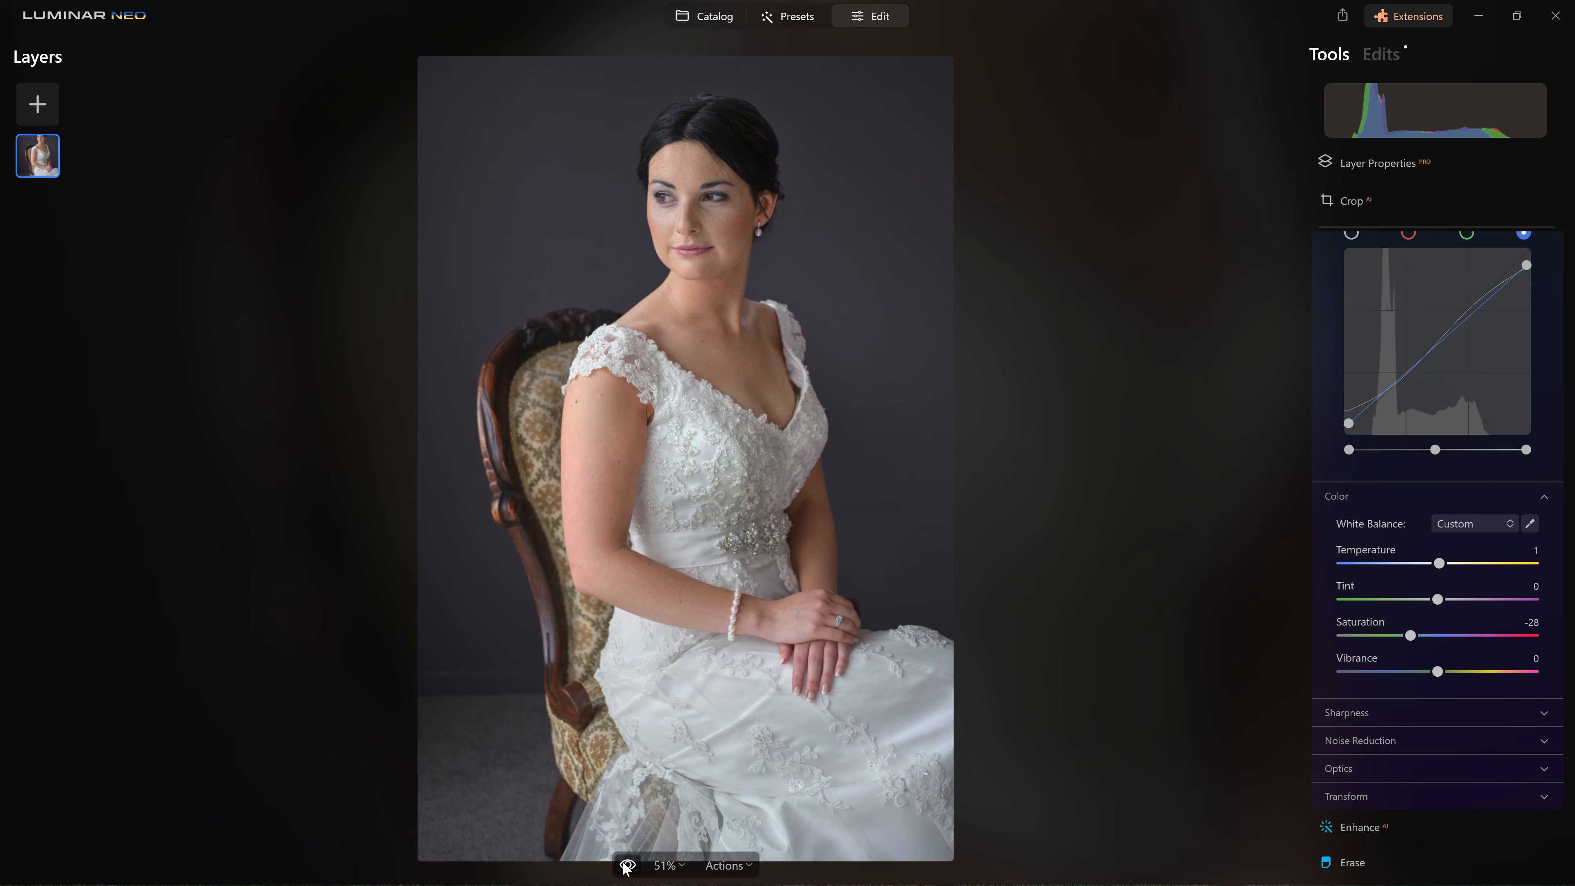
click(626, 866)
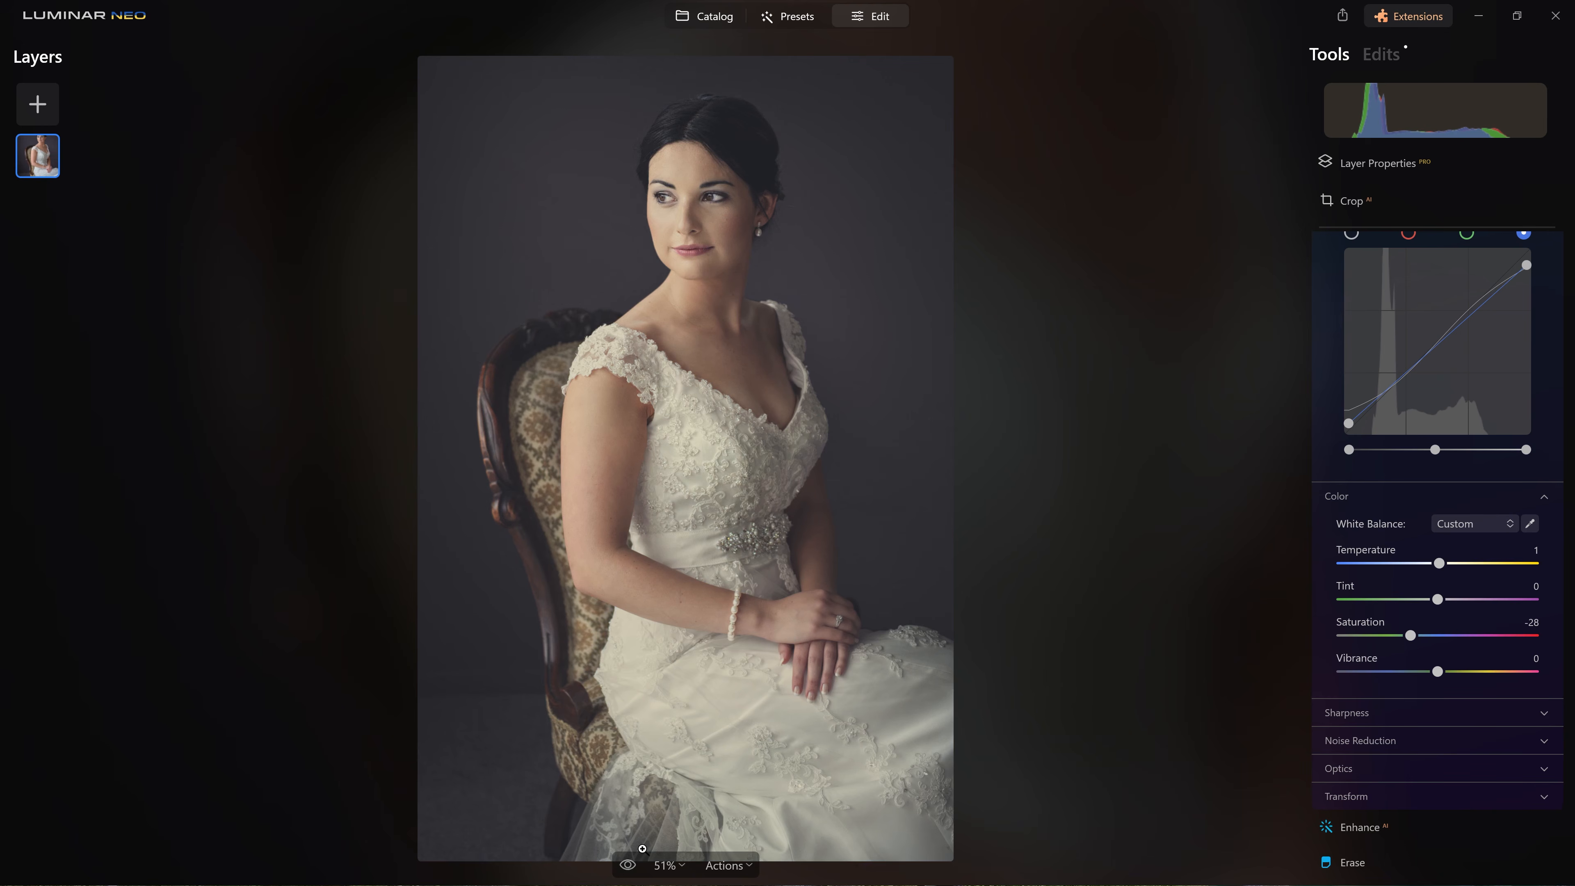
Partly erase the Develop toning over the portrait with a mask brush at size 400 and strength 51
scroll(1423, 641, up, 10)
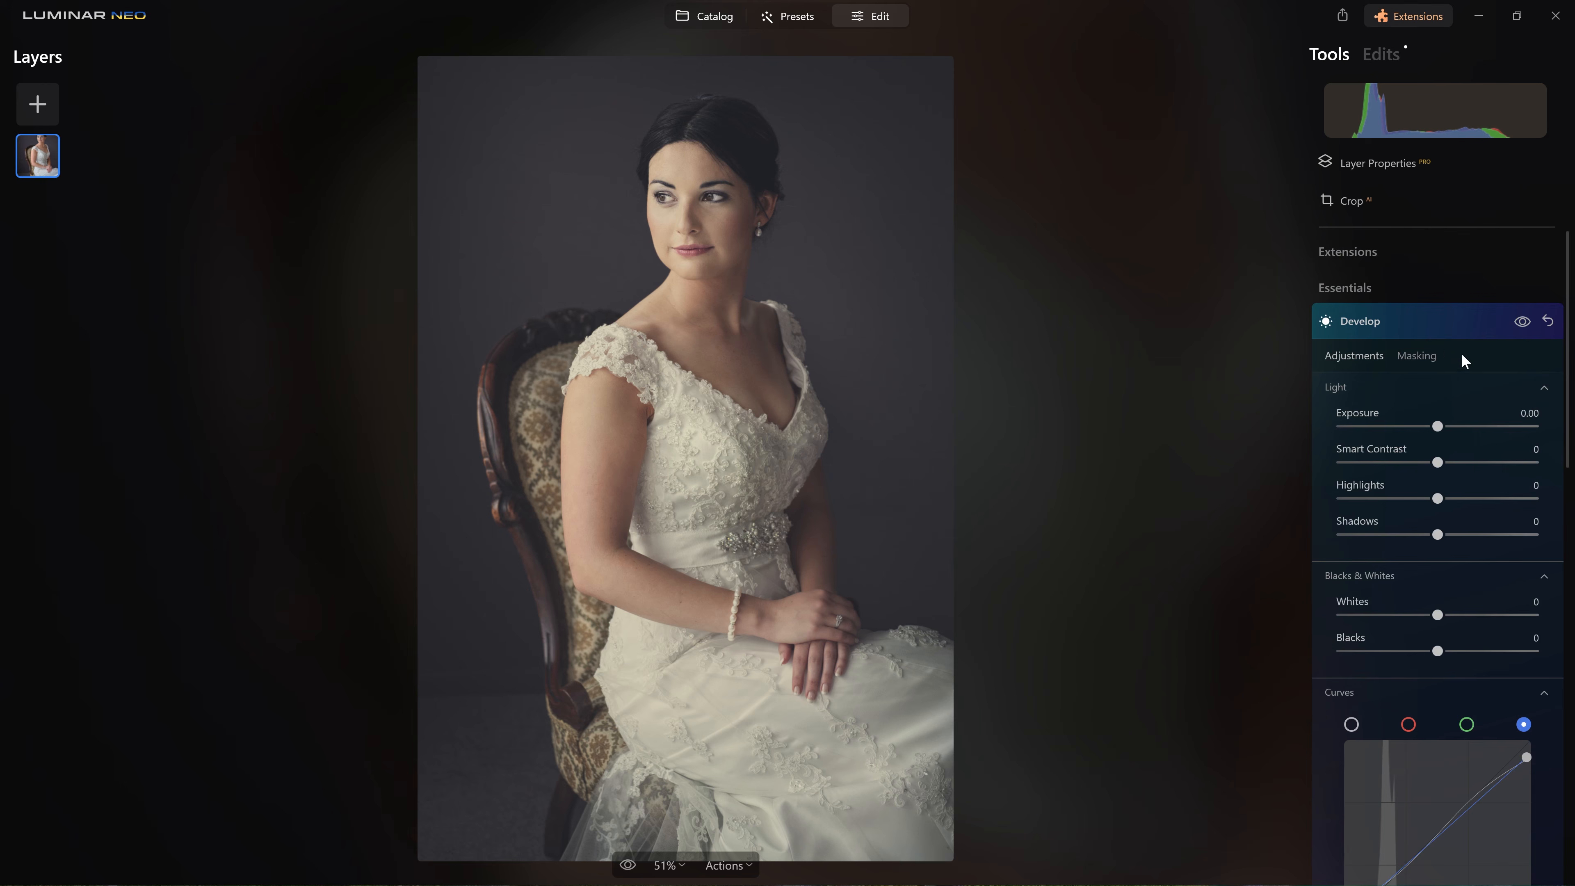
click(1427, 356)
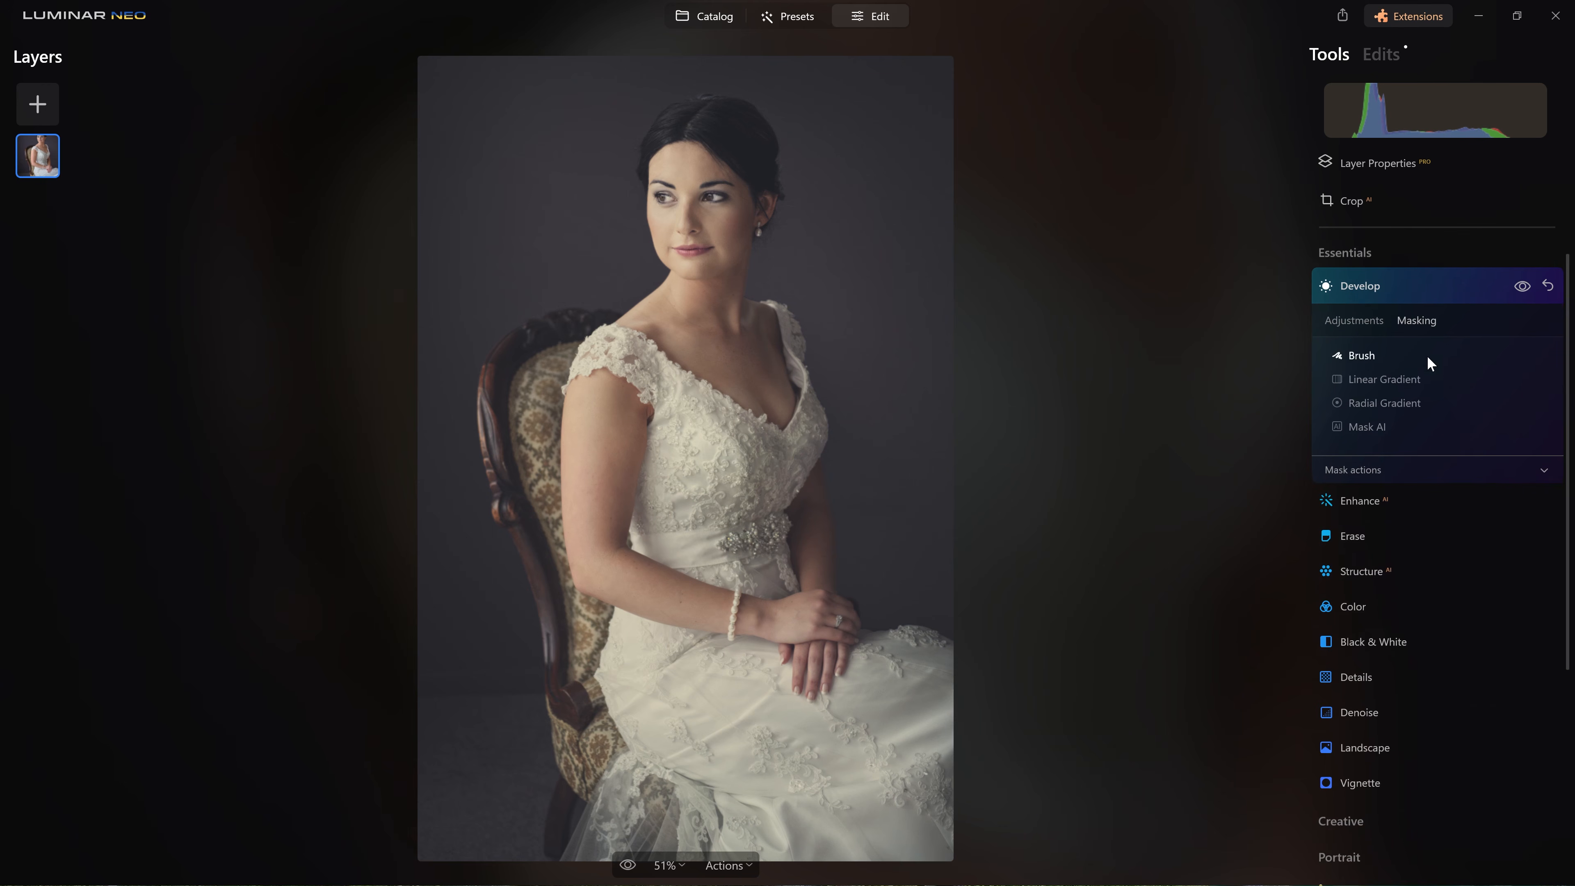
click(1362, 351)
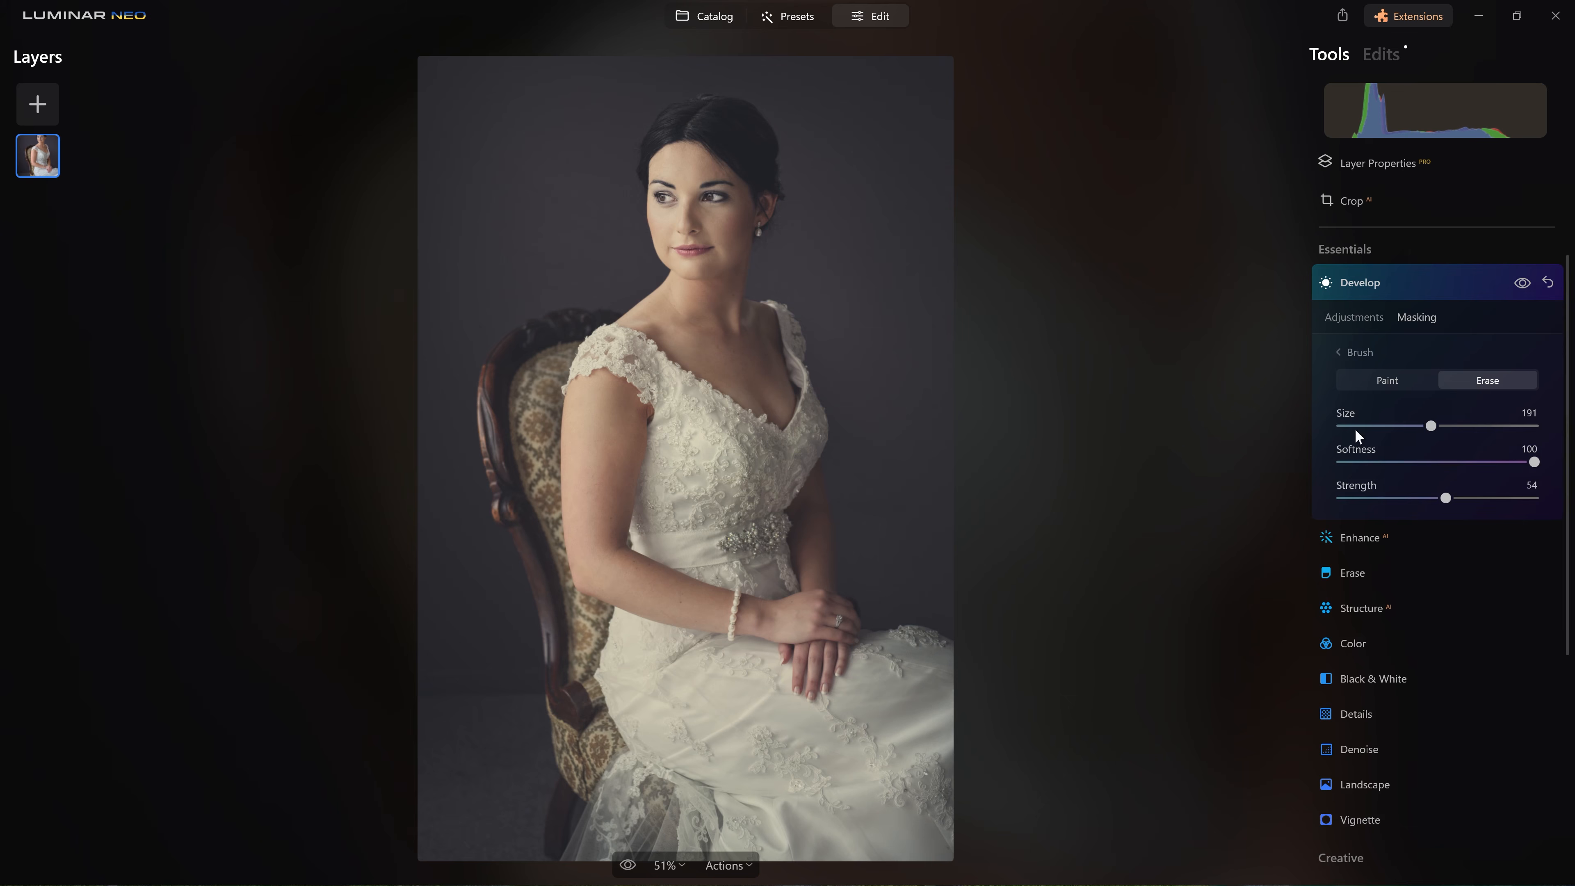
drag(1445, 497, 1439, 500)
drag(1430, 426, 1535, 426)
mouse_move(938, 107)
mouse_down()
mouse_move(663, 106)
mouse_move(239, 345)
mouse_move(313, 657)
mouse_move(316, 834)
mouse_move(1008, 831)
mouse_move(1017, 819)
mouse_up()
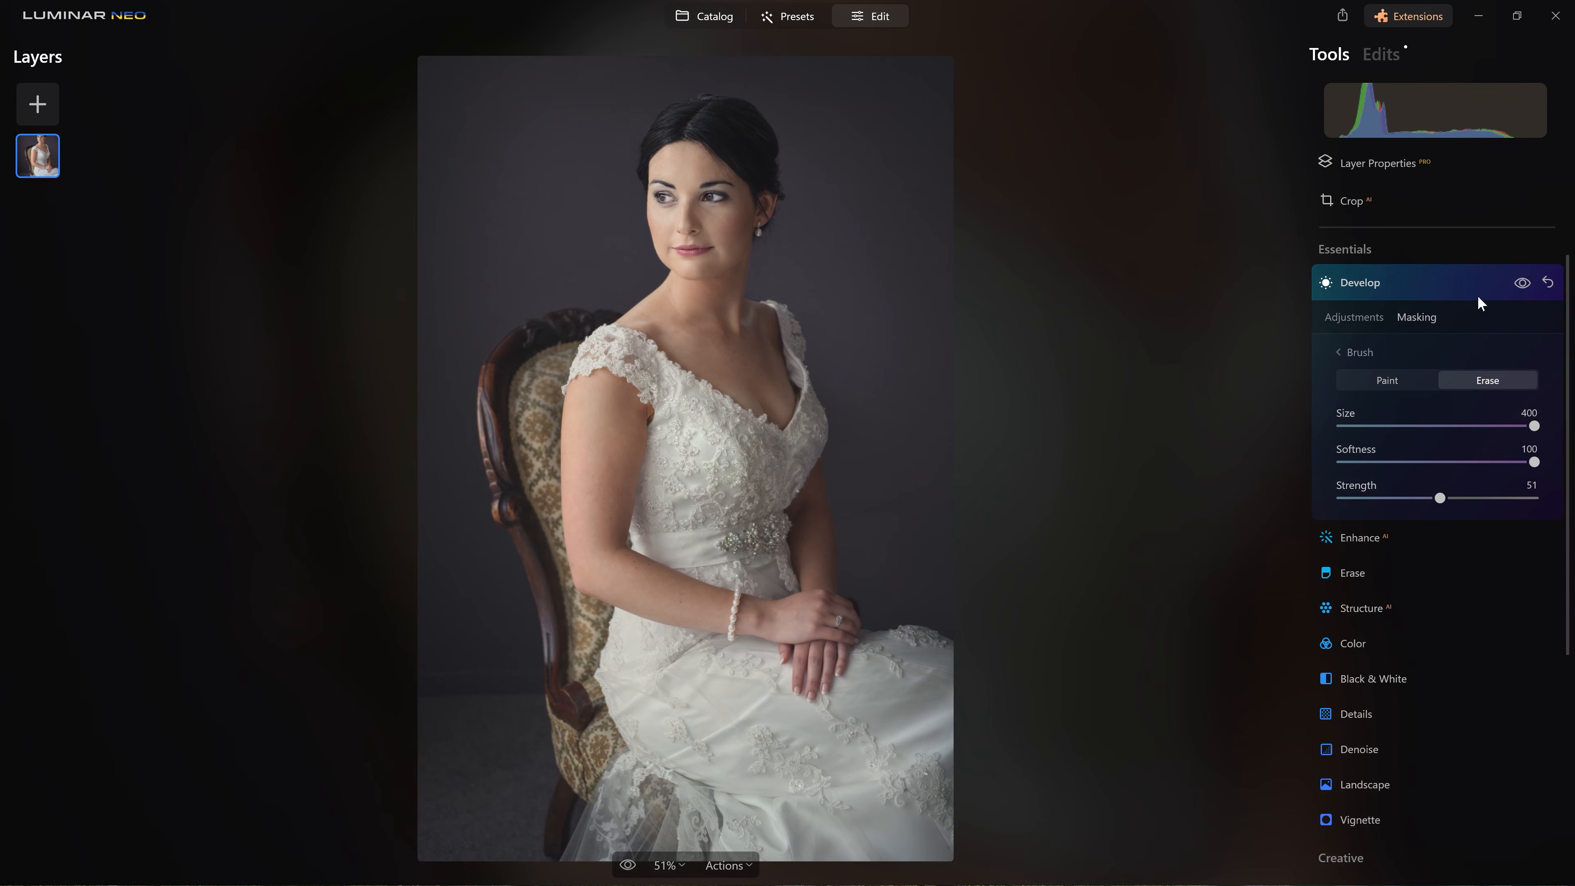
Compare the portrait with and without the masked Develop toning
click(1515, 281)
click(1520, 282)
click(1517, 283)
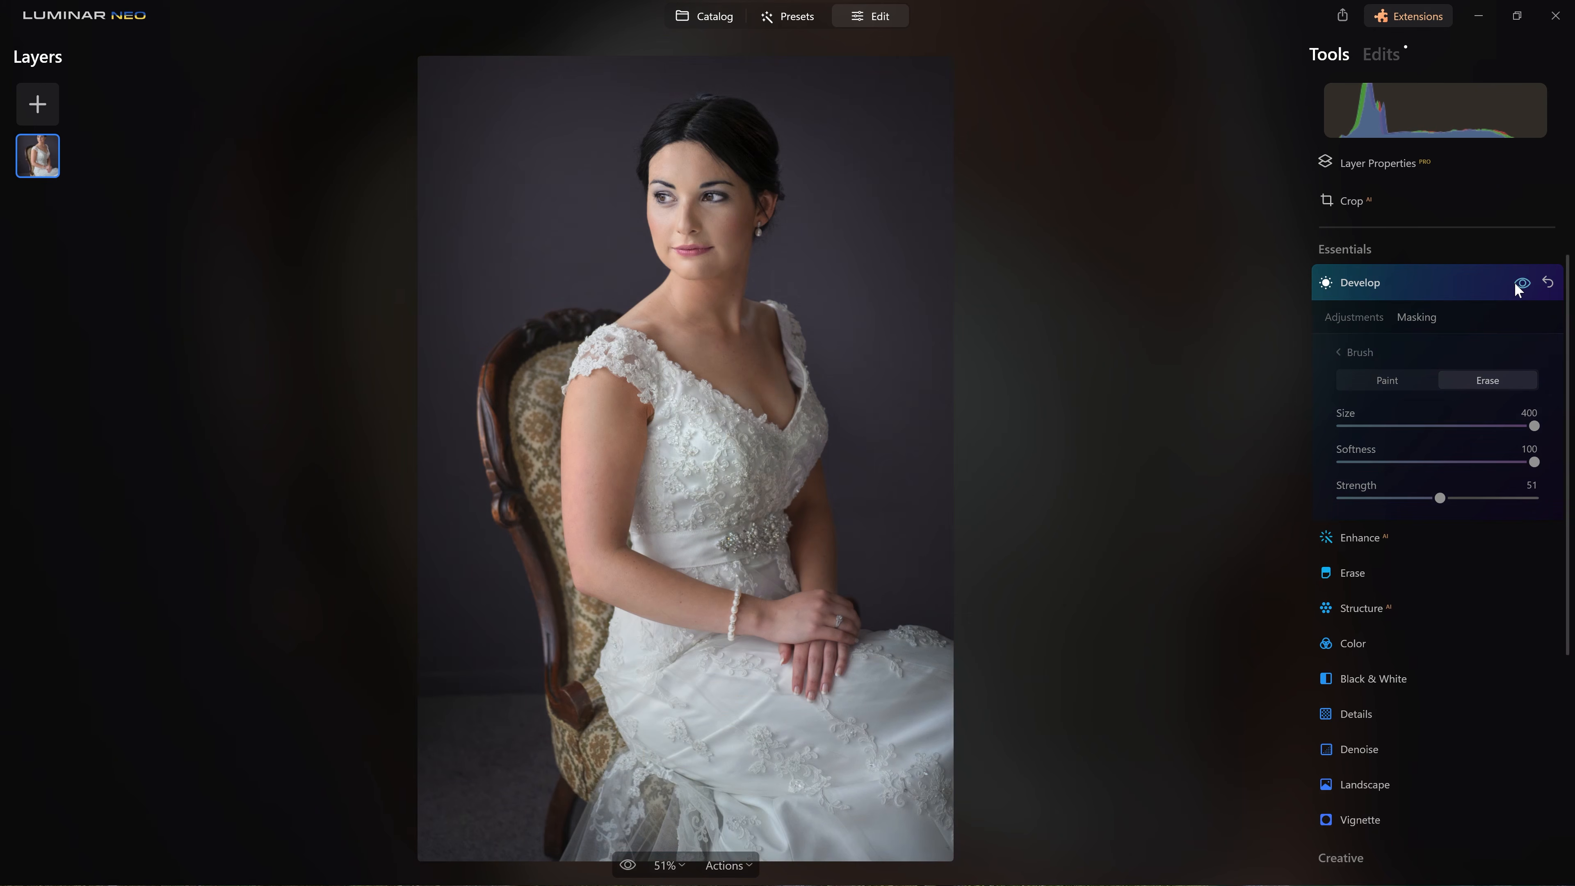
click(1515, 282)
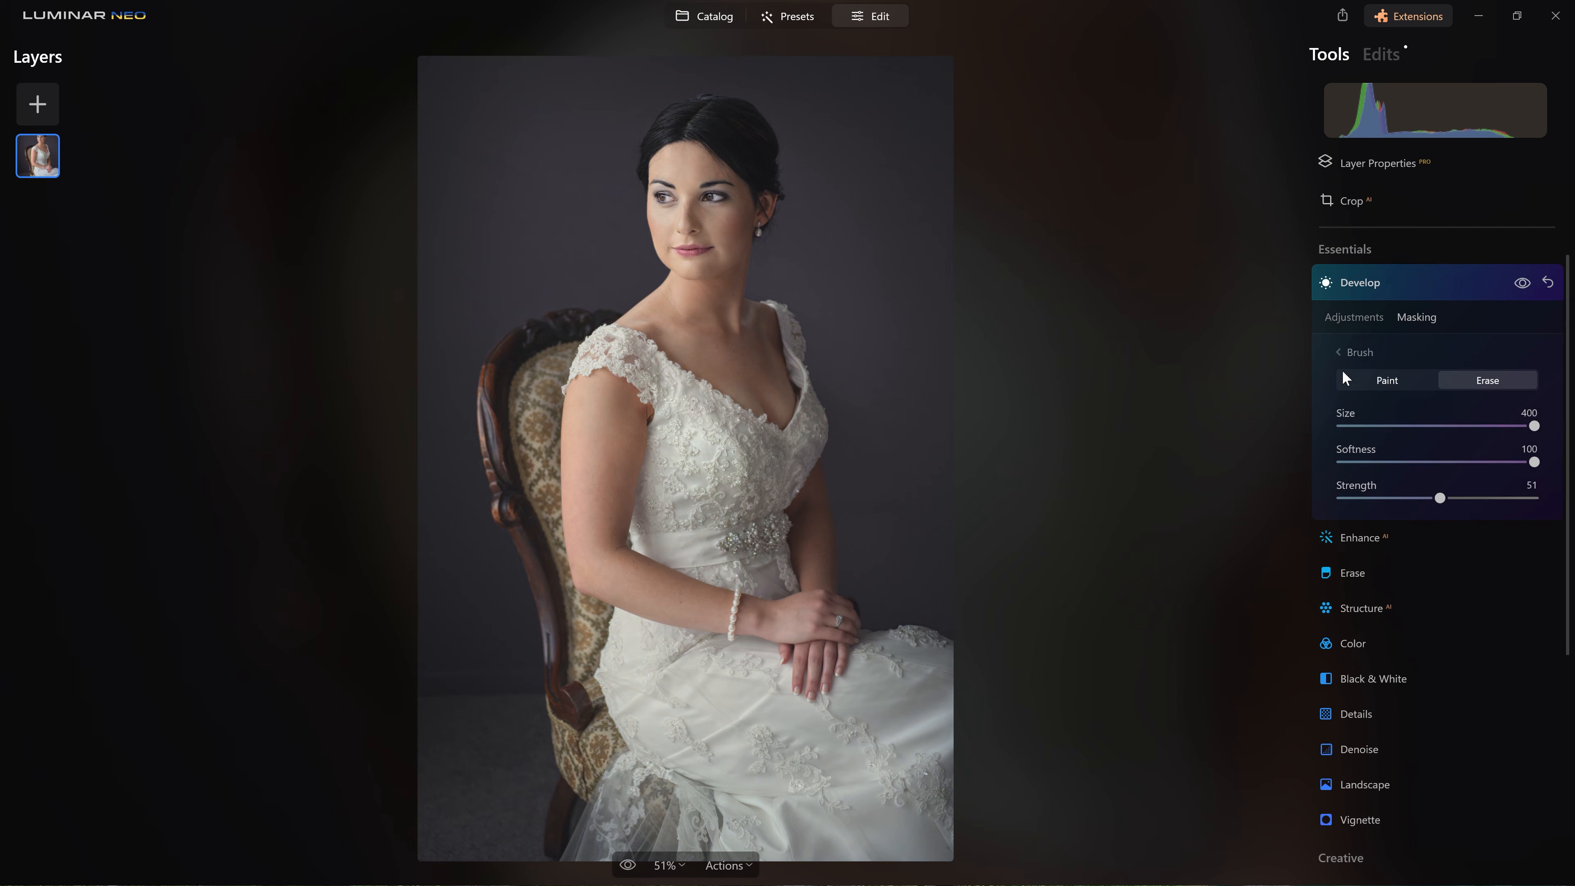